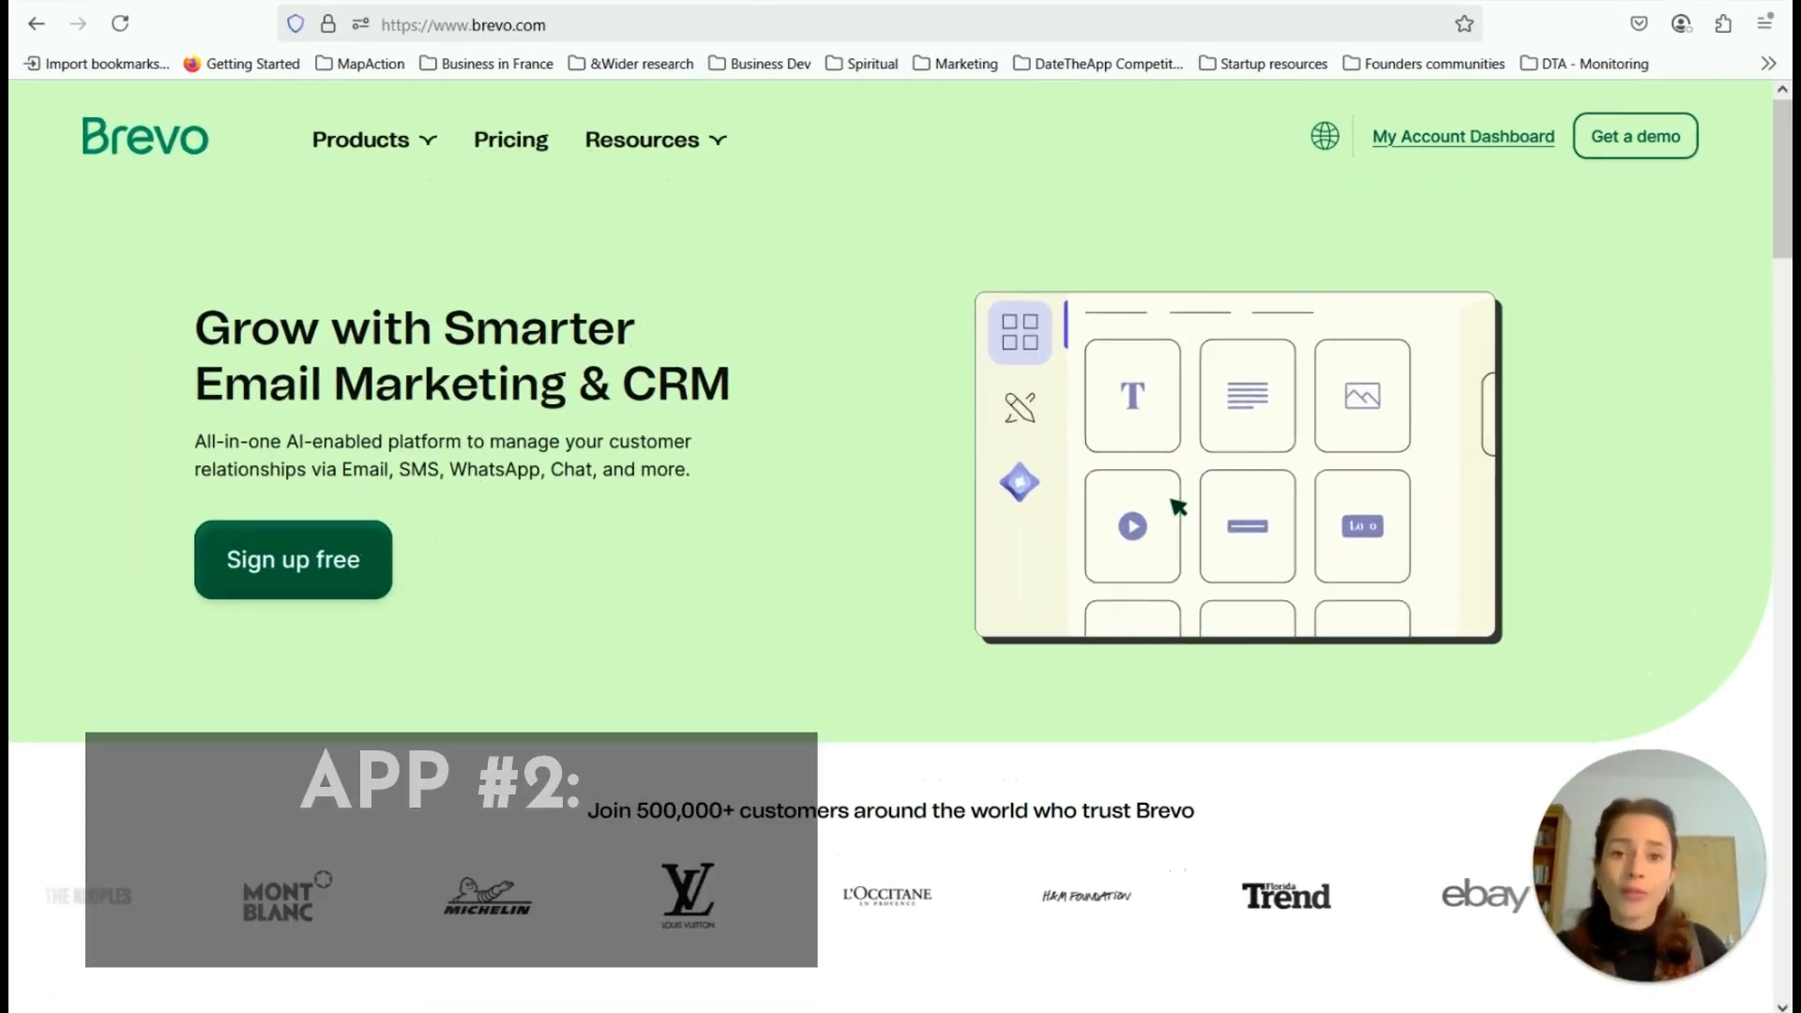
Switch to the DateTheApp Drive folder, then open the Client Onboarding Workflow Elements document and review its welcome email item
click(1035, 27)
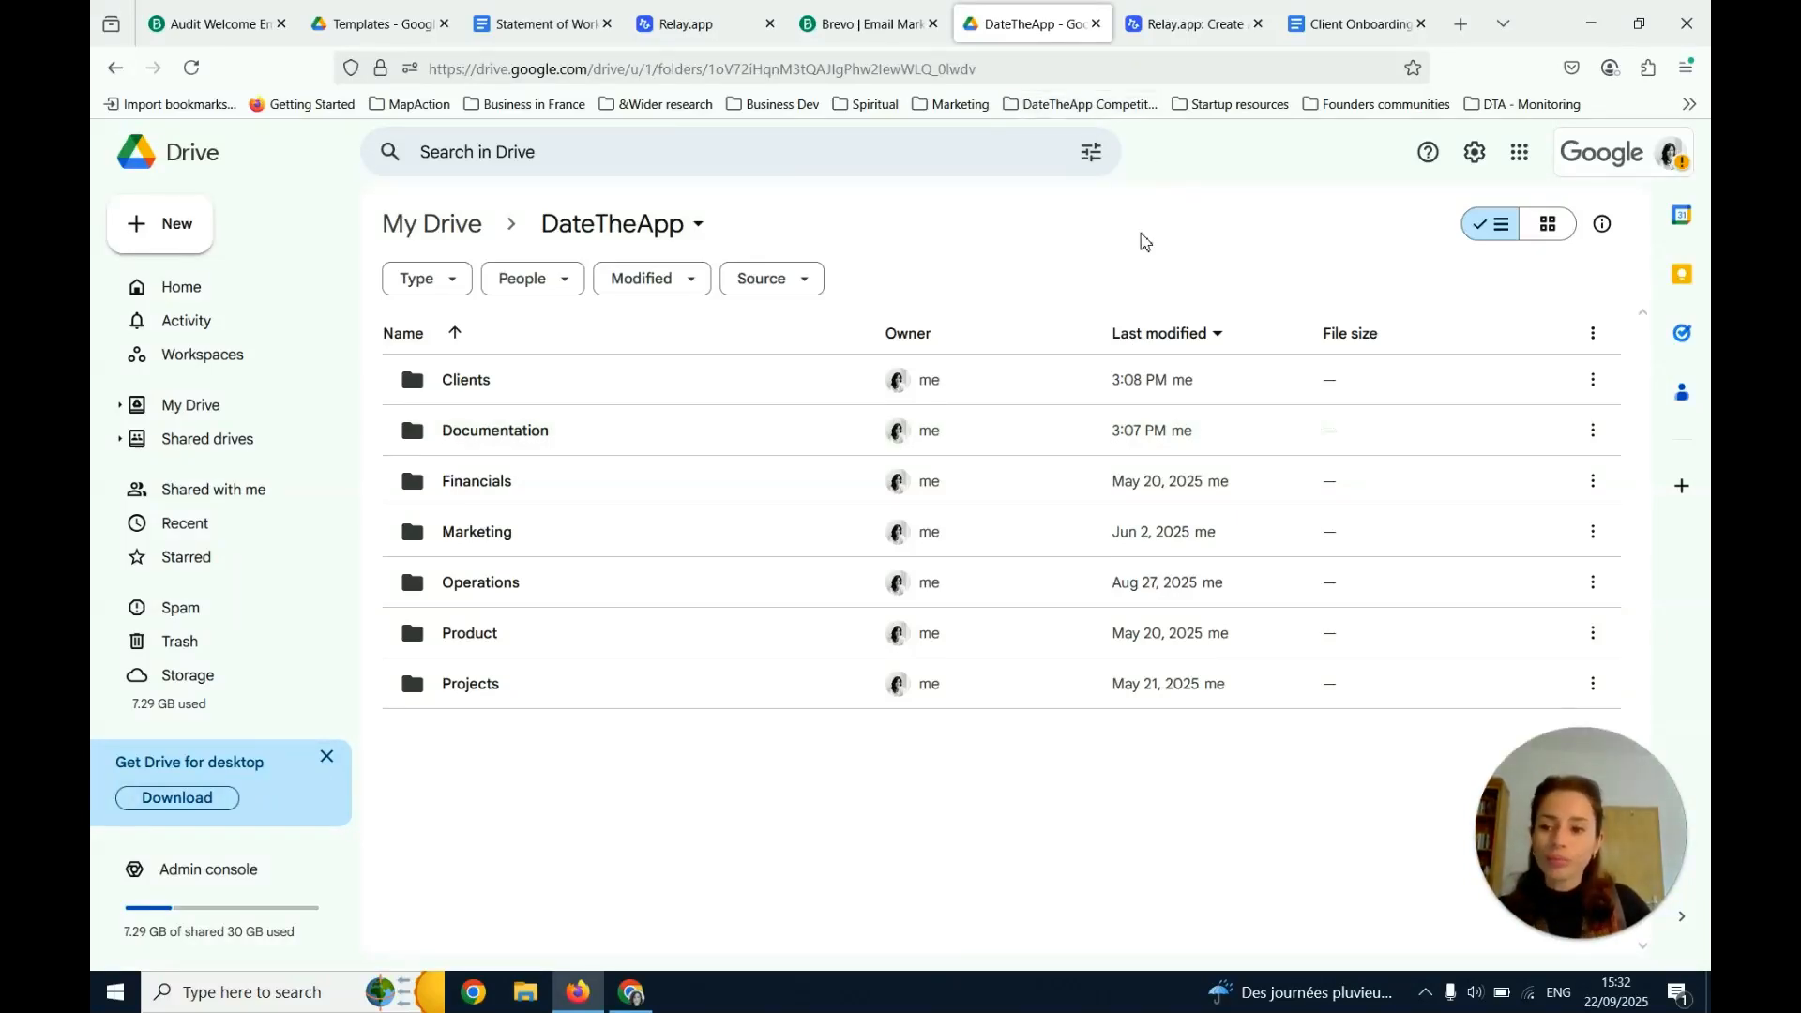
click(1350, 23)
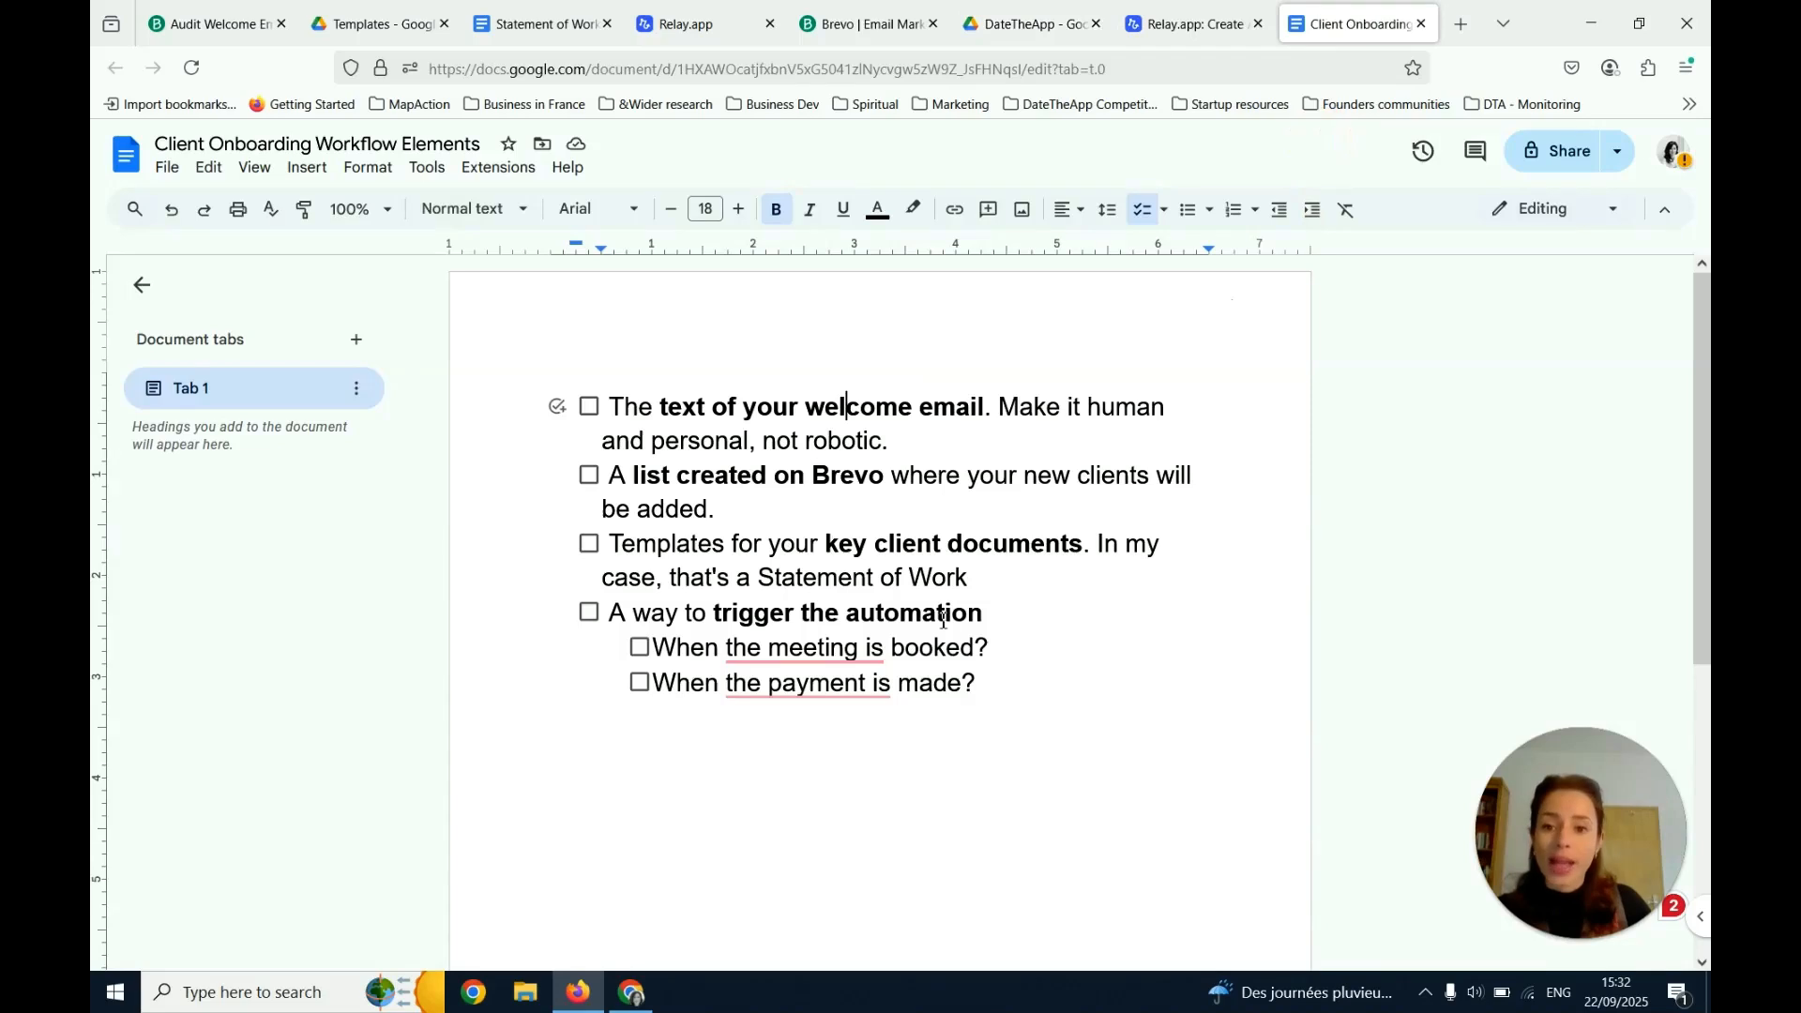
click(845, 409)
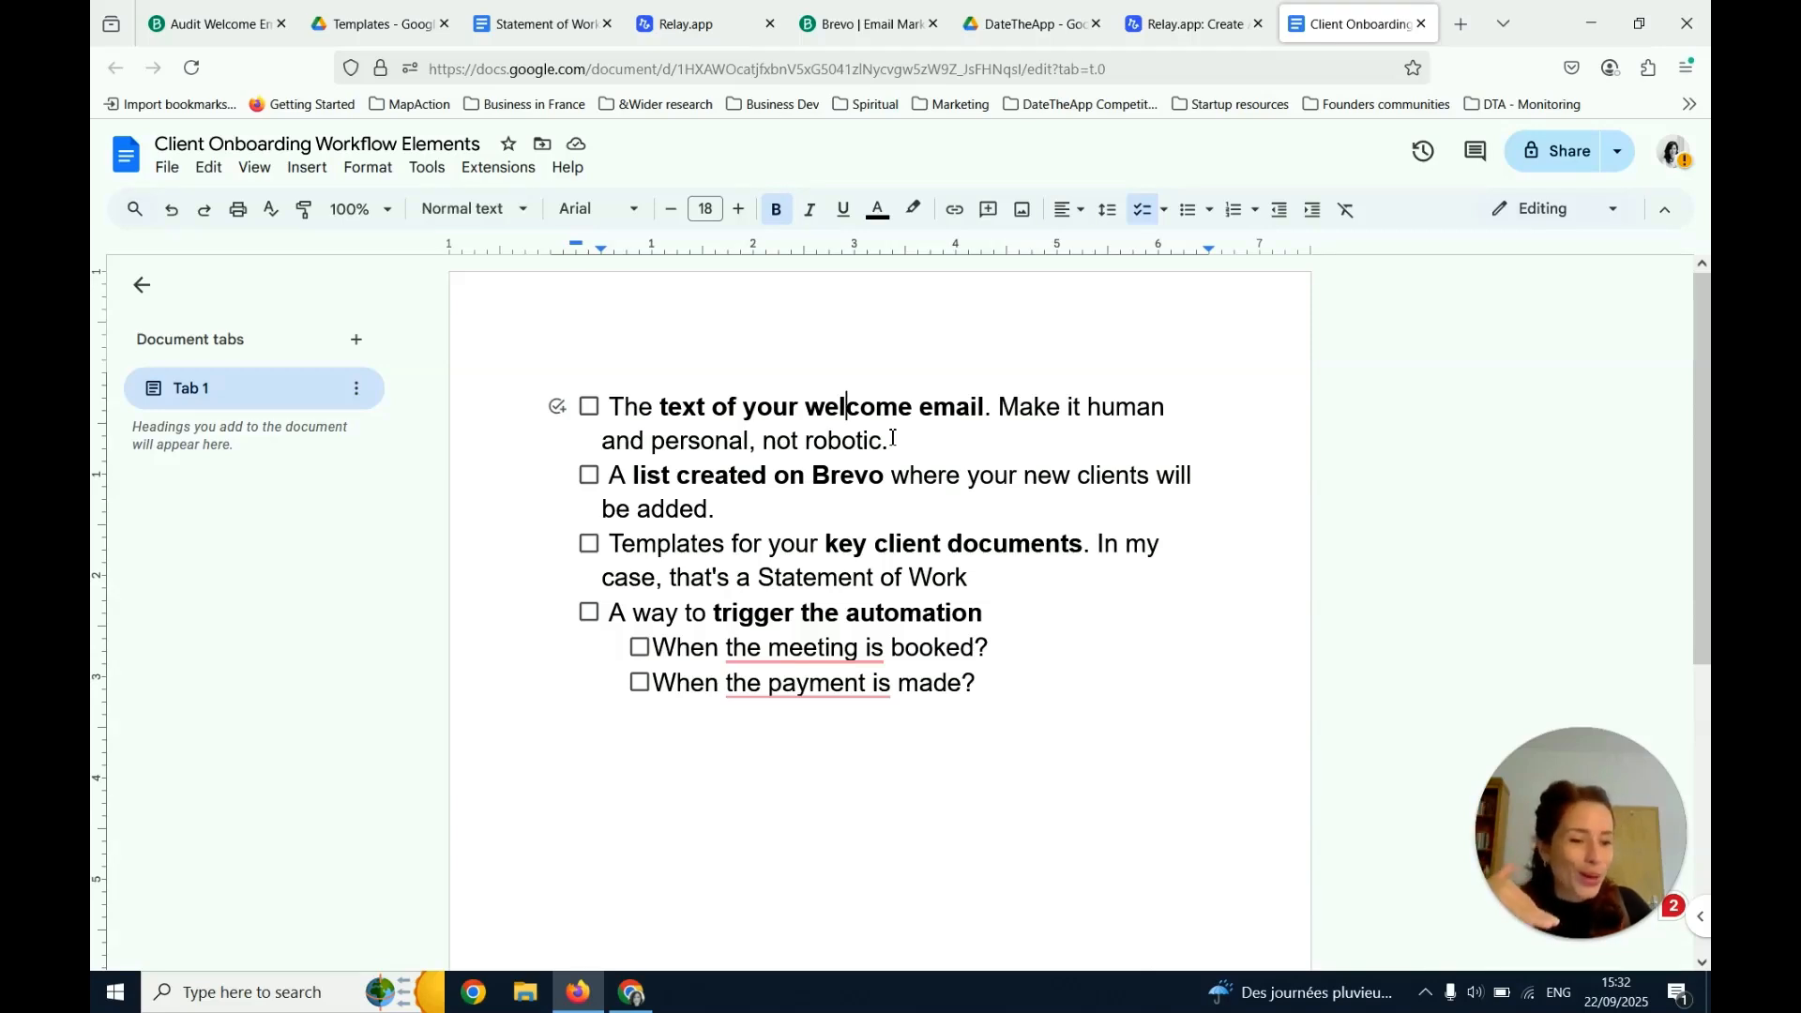
drag(626, 409, 916, 468)
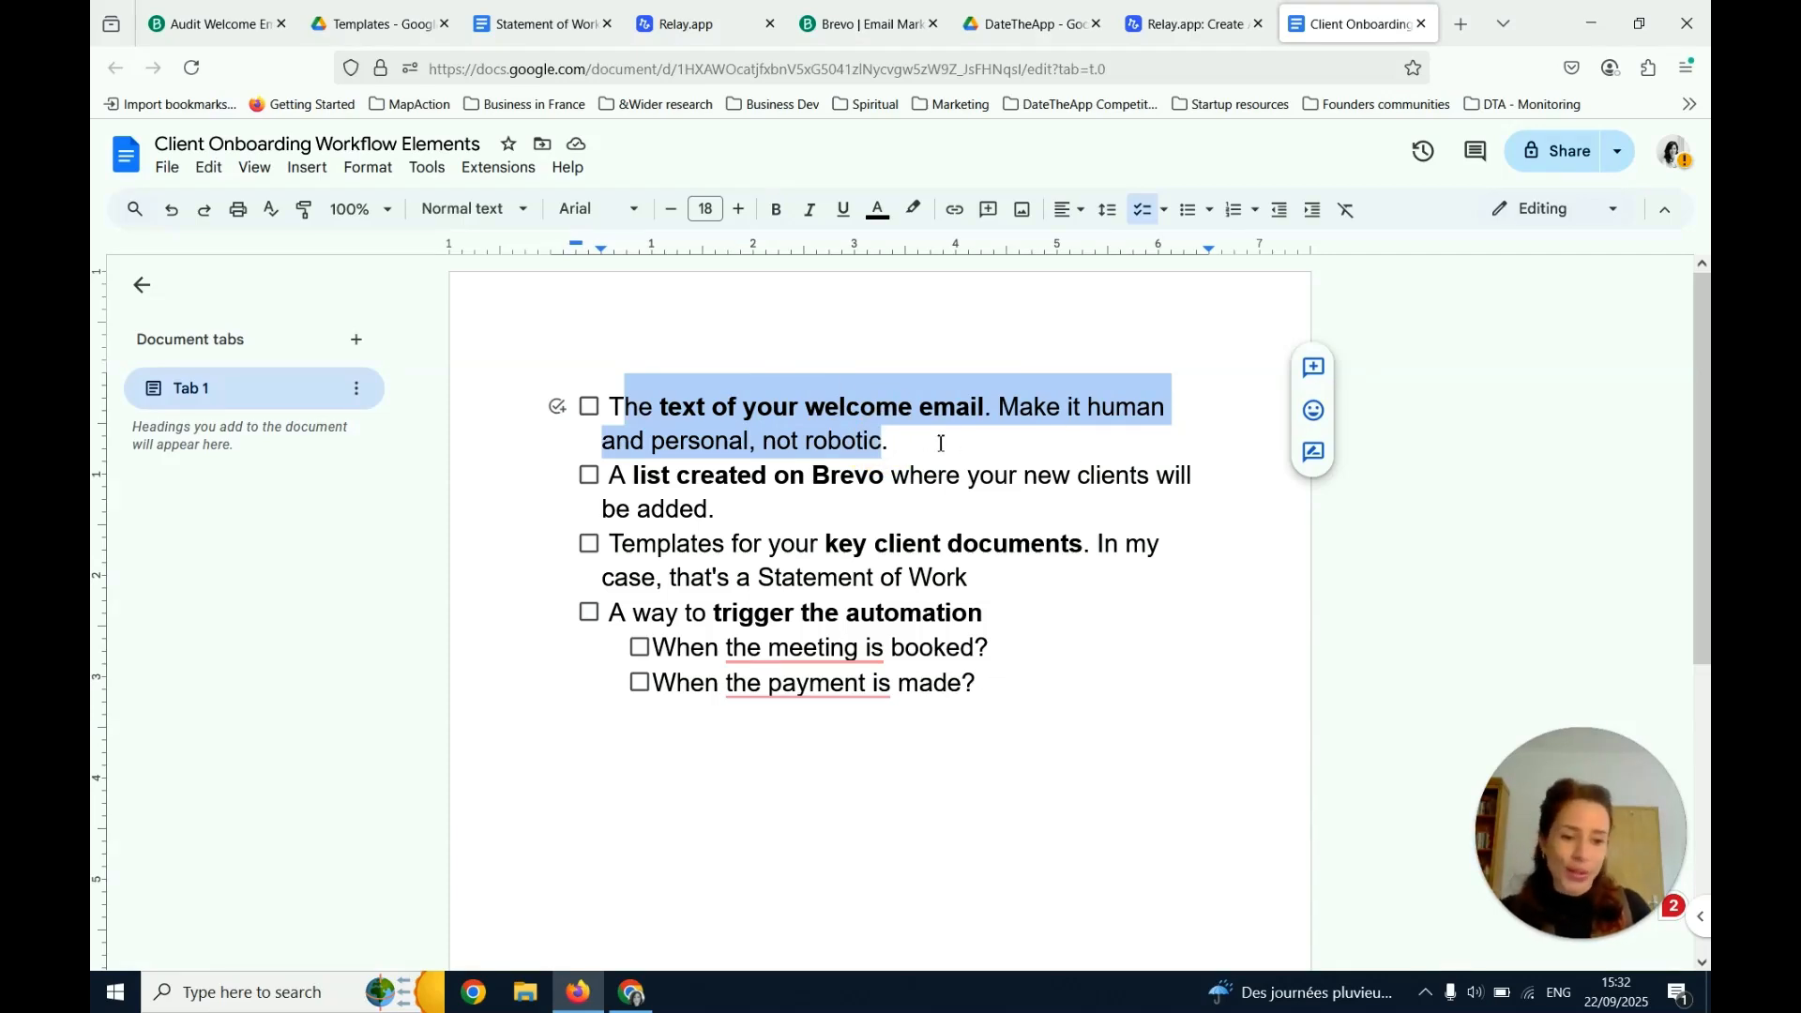
click(939, 438)
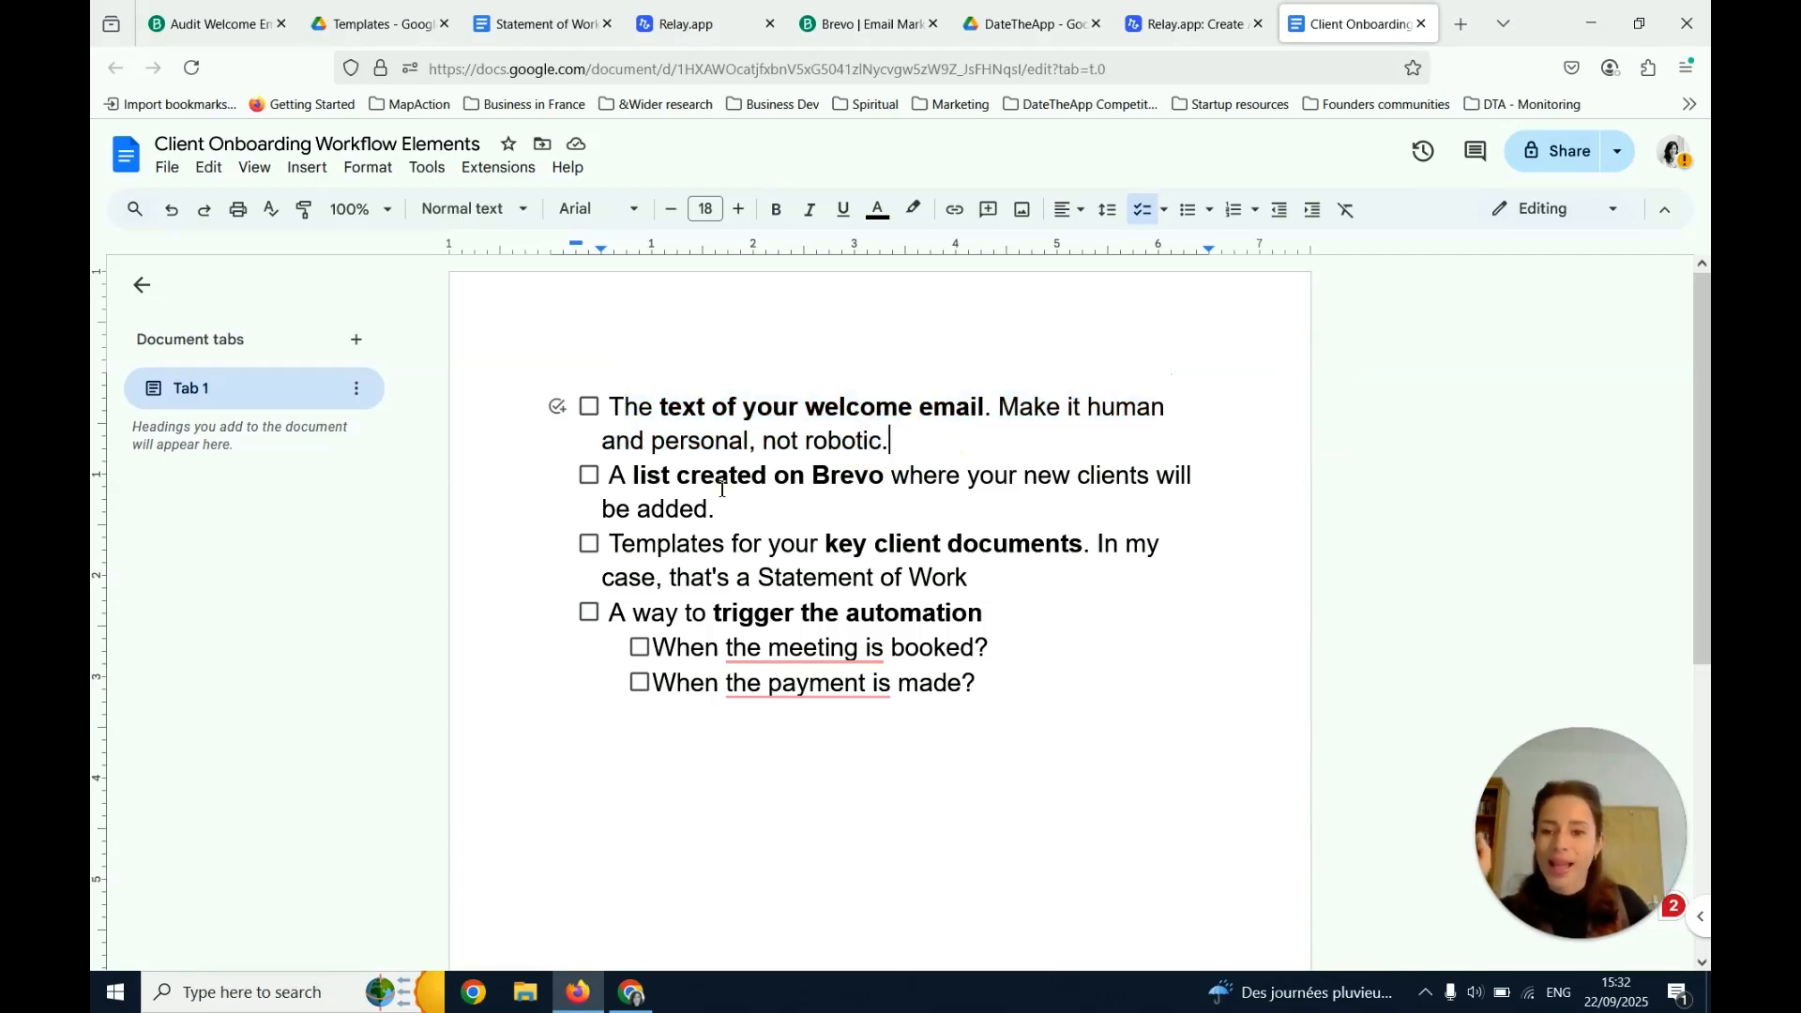
Review the Audit Welcome Email in Brevo from the greeting through the Drive folder link to the 3-step journey
click(218, 25)
scroll(1022, 600, up, 4)
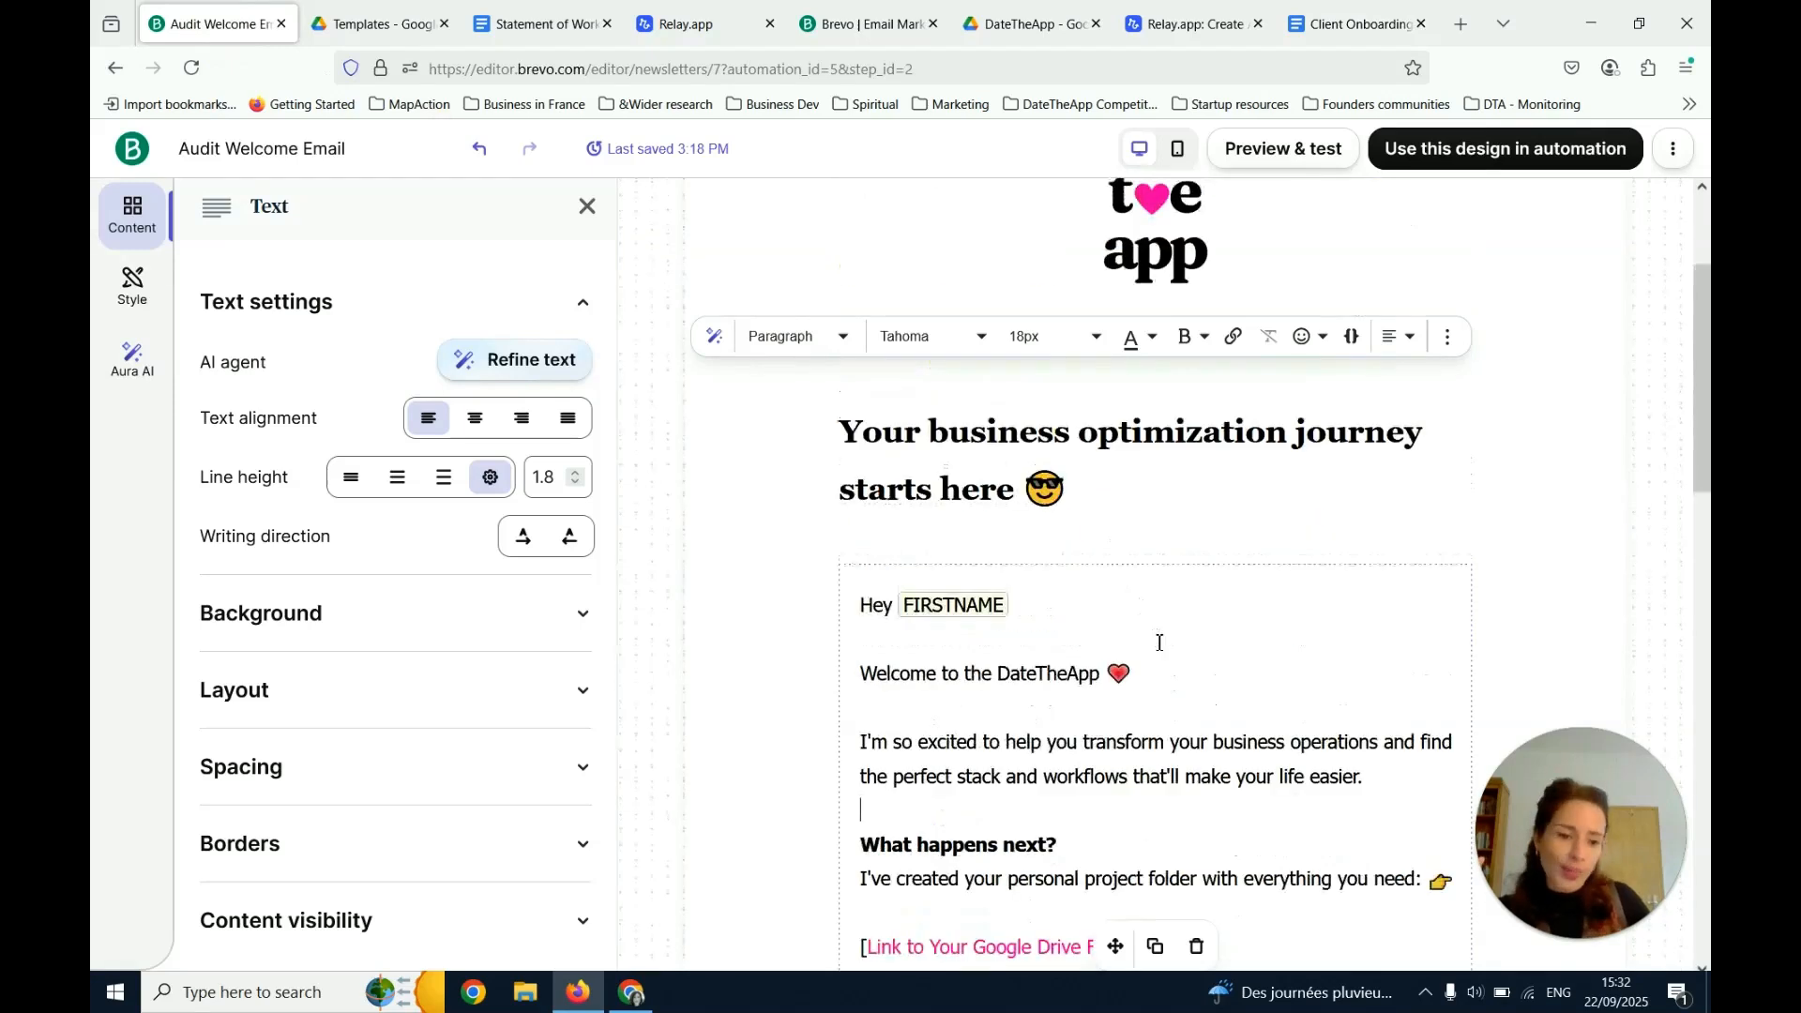
scroll(1175, 625, down, 3)
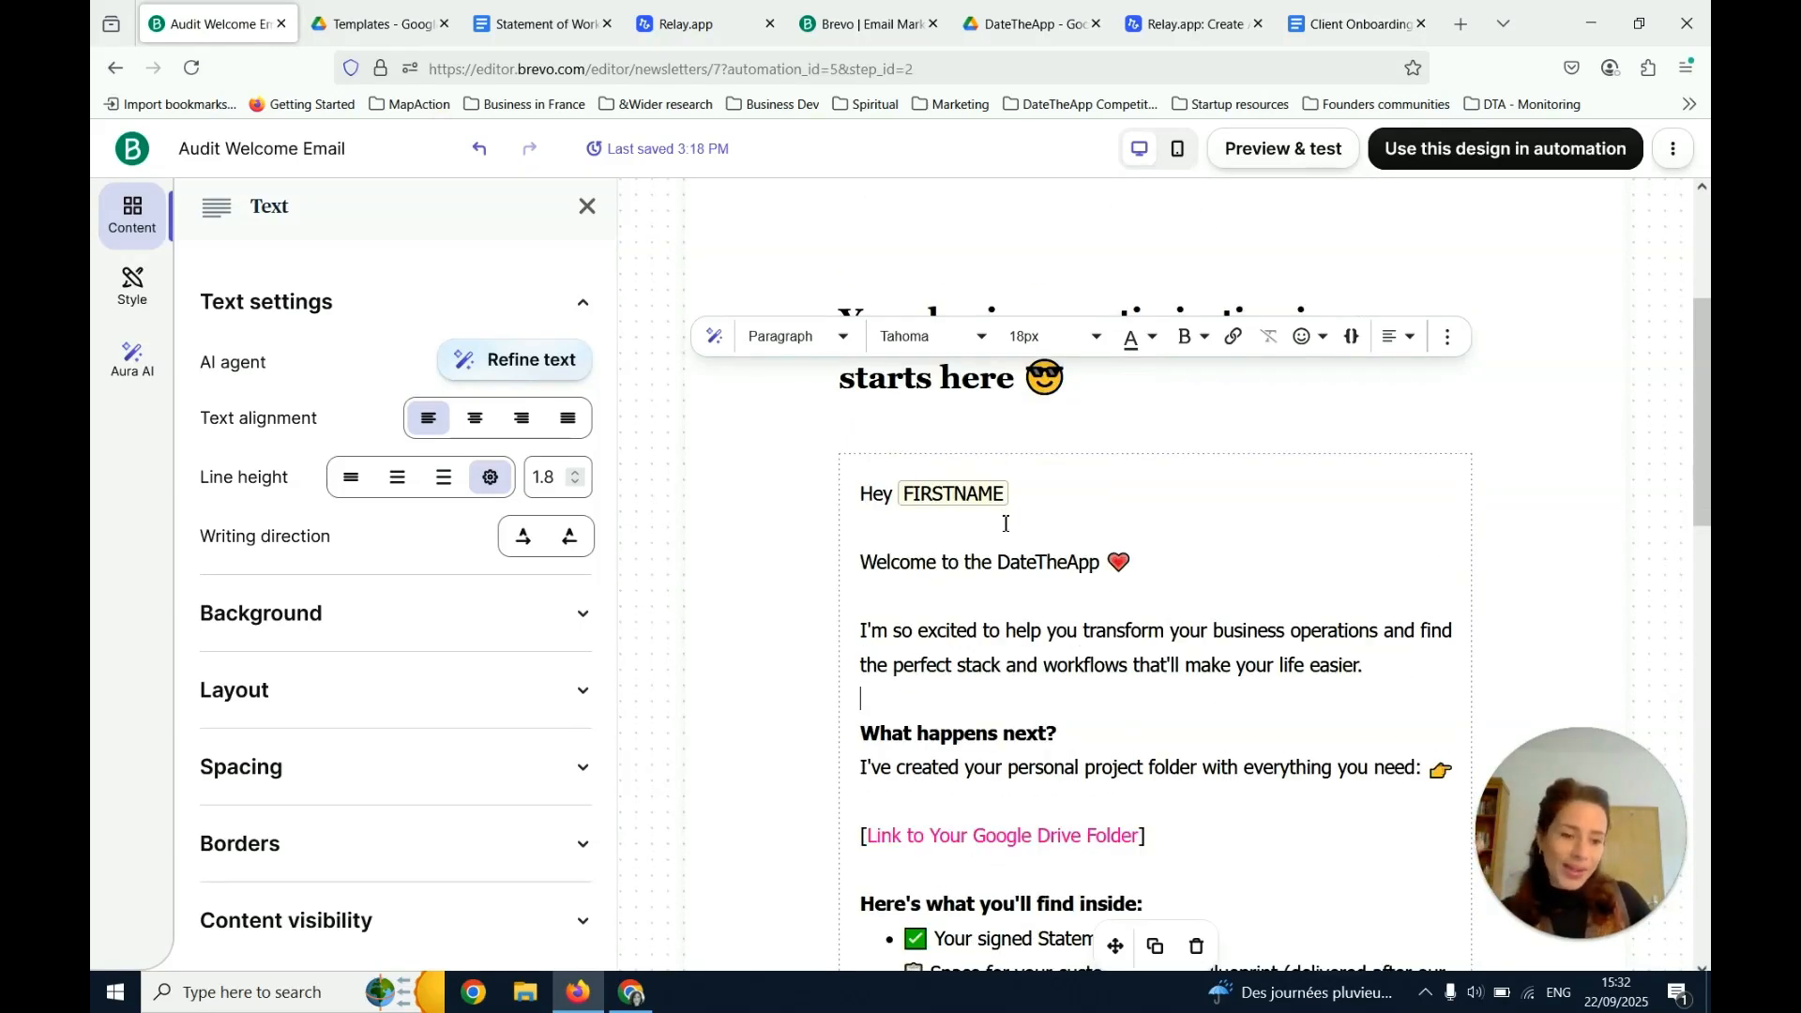
scroll(1078, 591, down, 2)
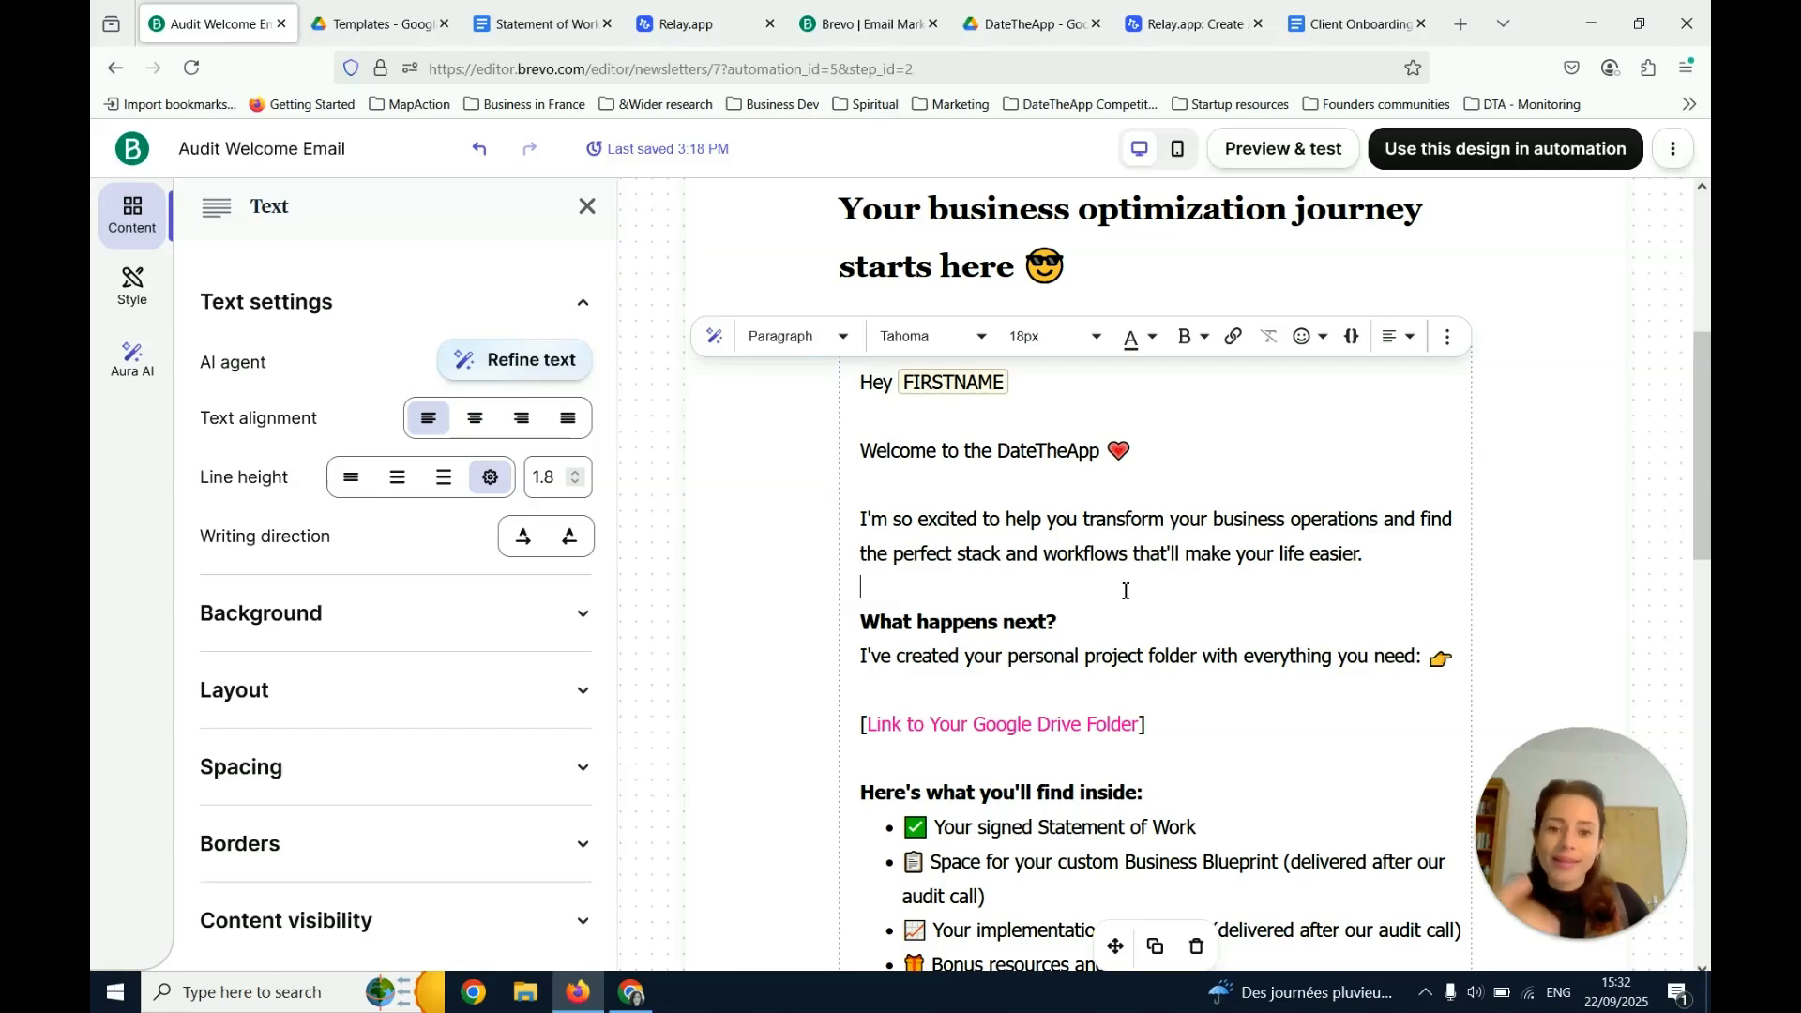
scroll(1153, 600, down, 3)
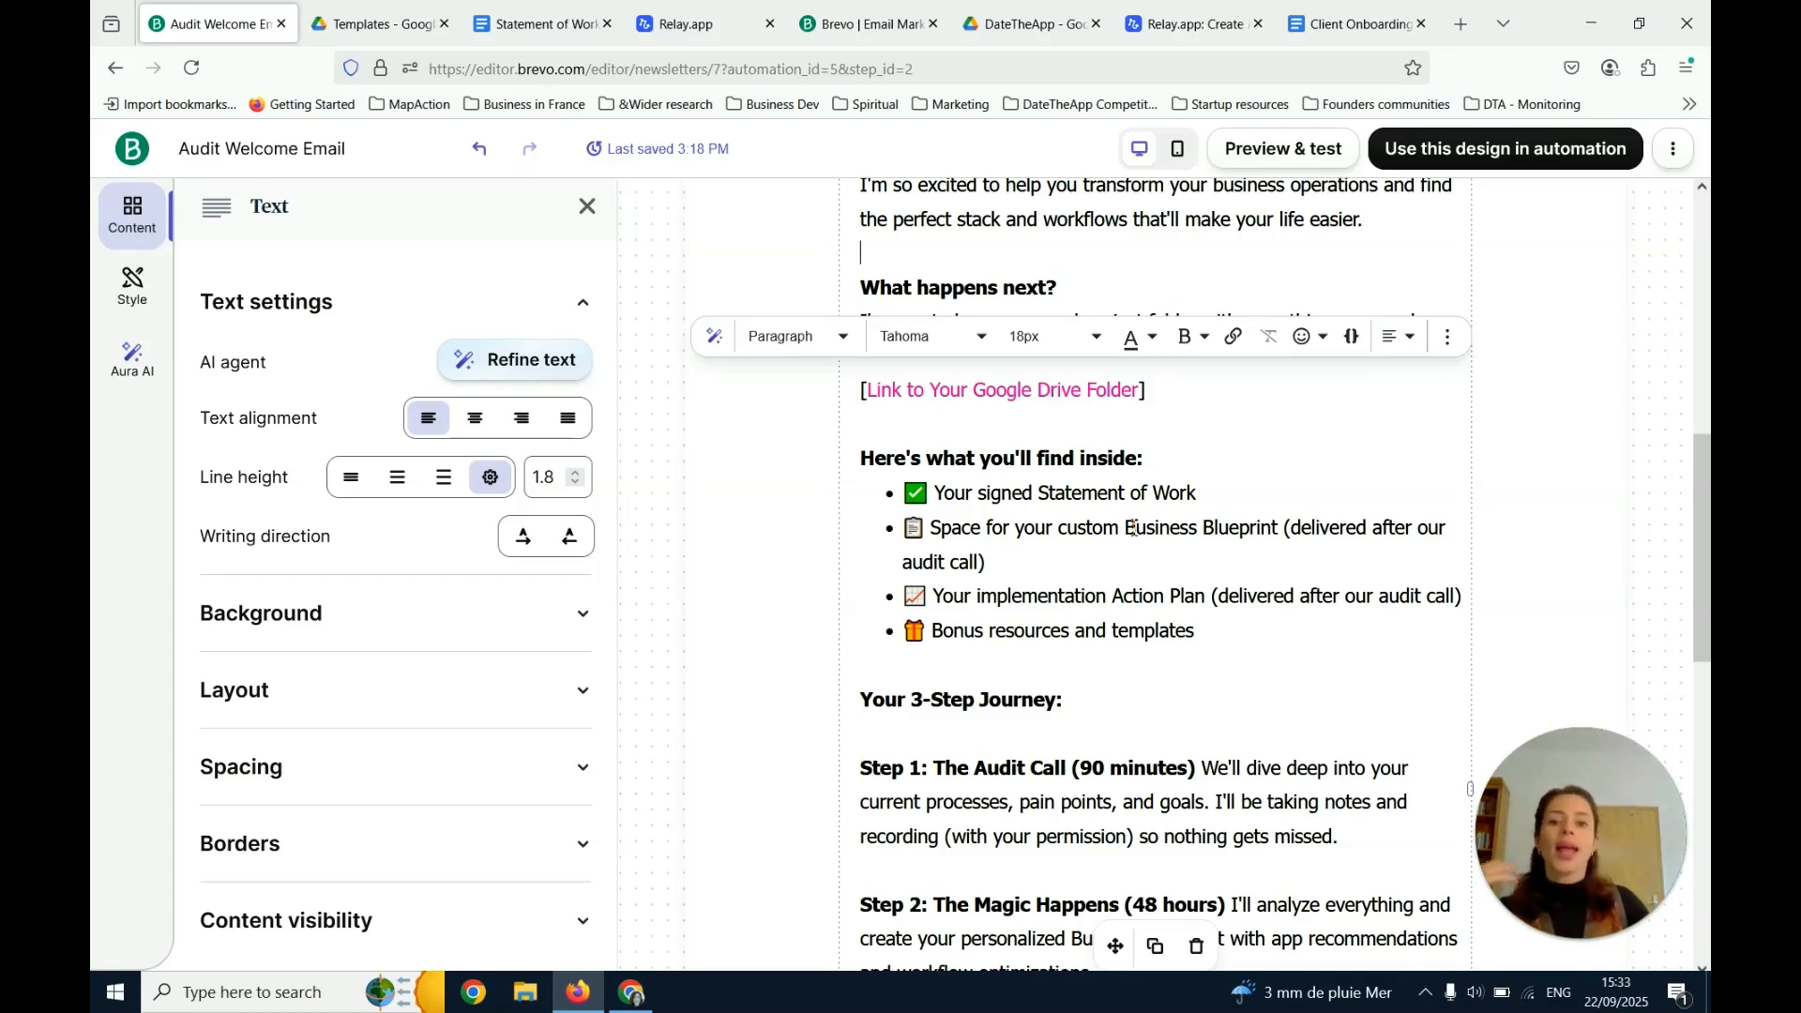
scroll(859, 419, down, 3)
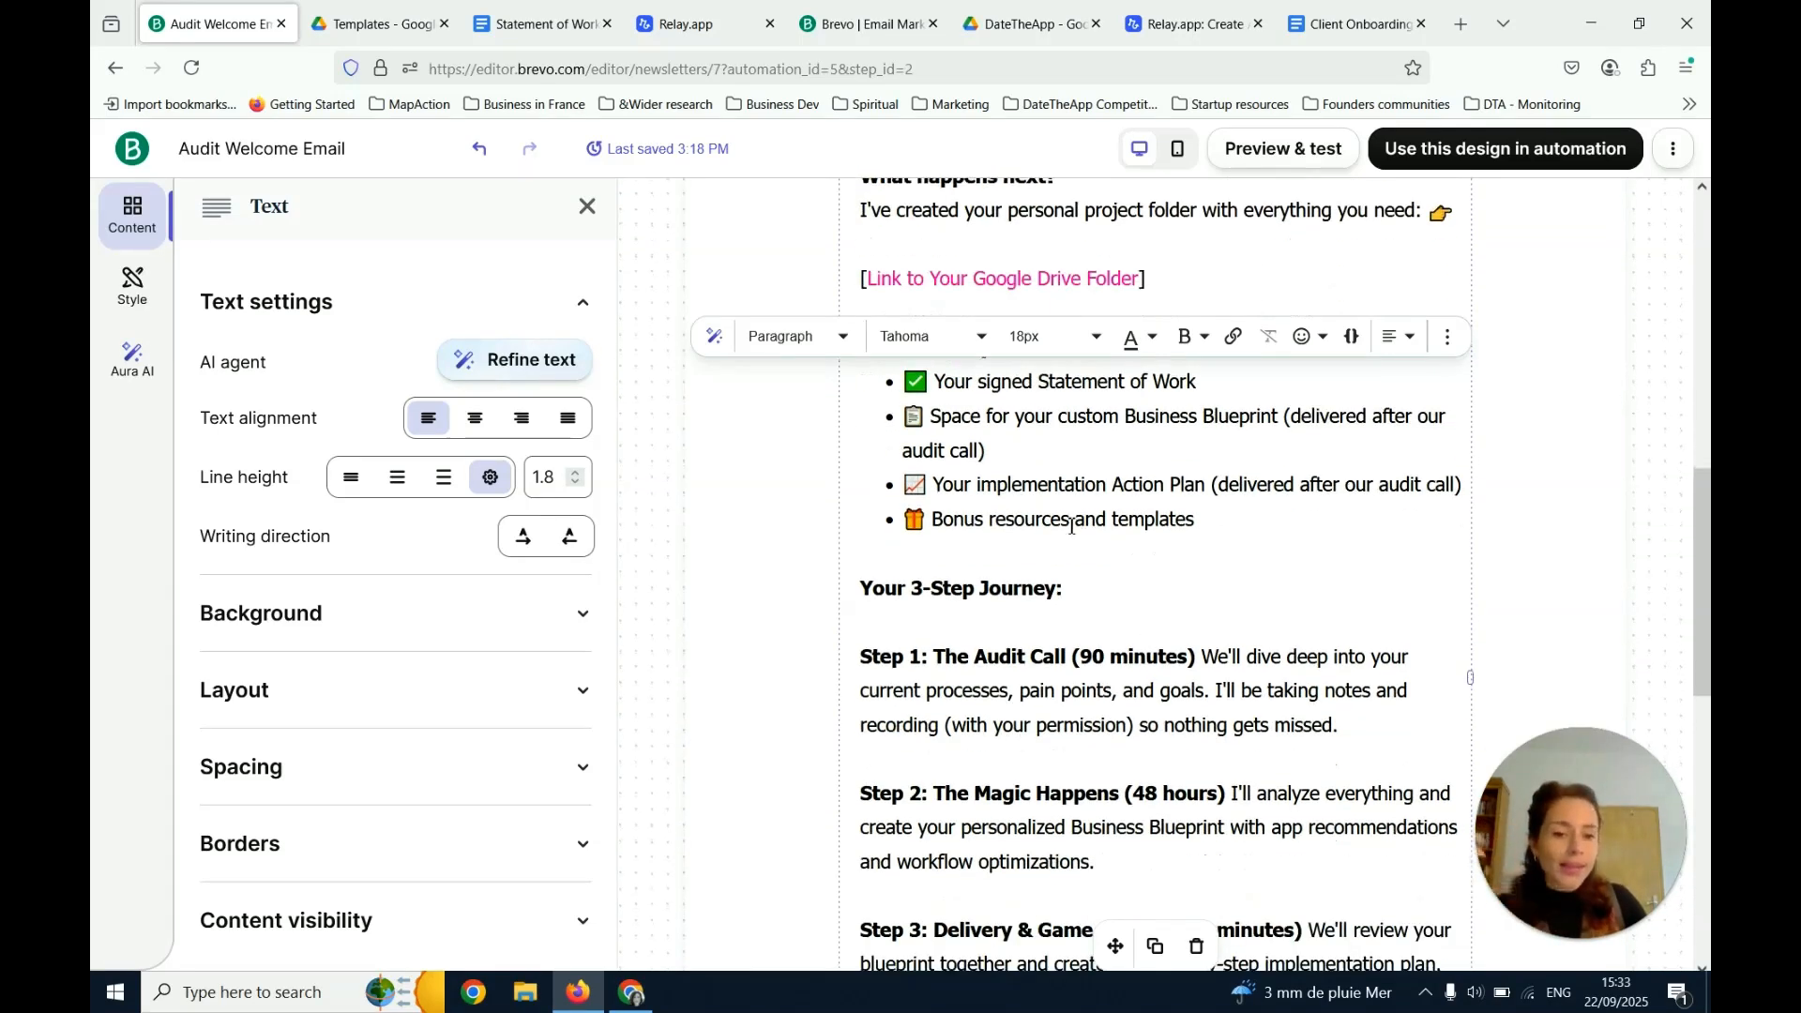
scroll(1006, 480, down, 1)
scroll(1094, 643, down, 3)
scroll(1094, 644, up, 1)
Review the Brevo list and key client document template items in the Client Onboarding Workflow Elements checklist
click(1353, 23)
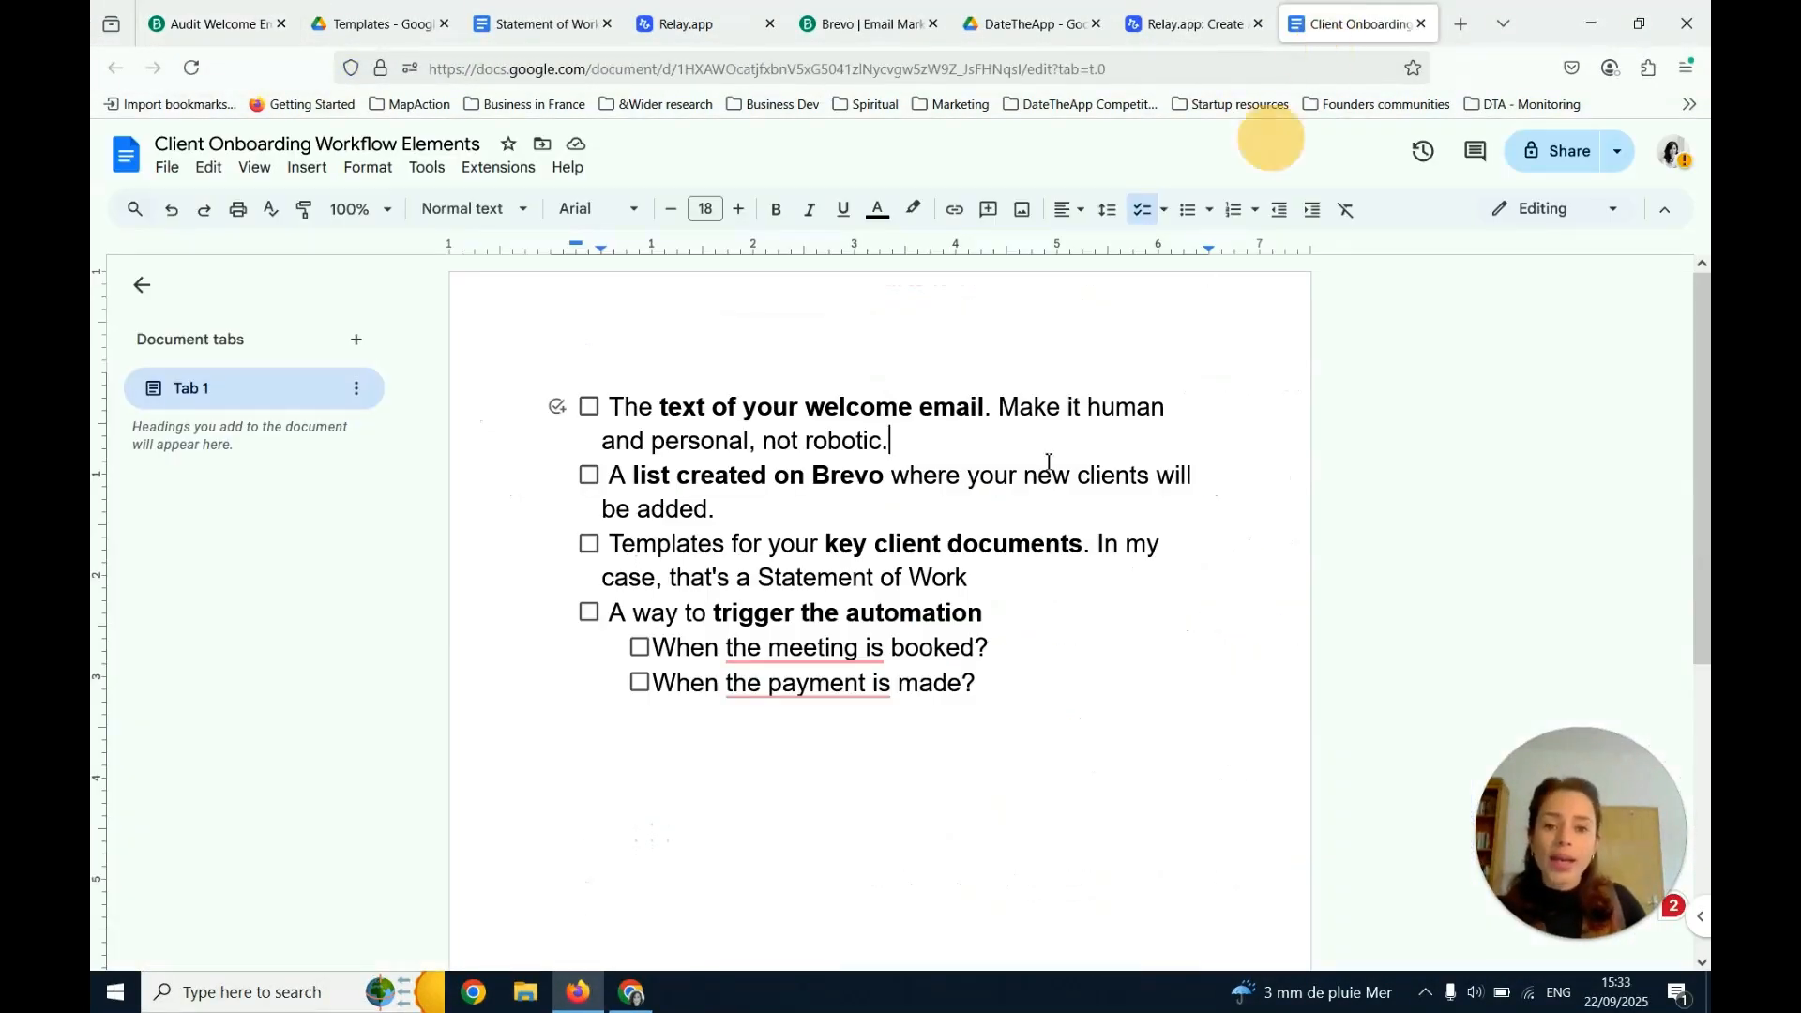
click(698, 503)
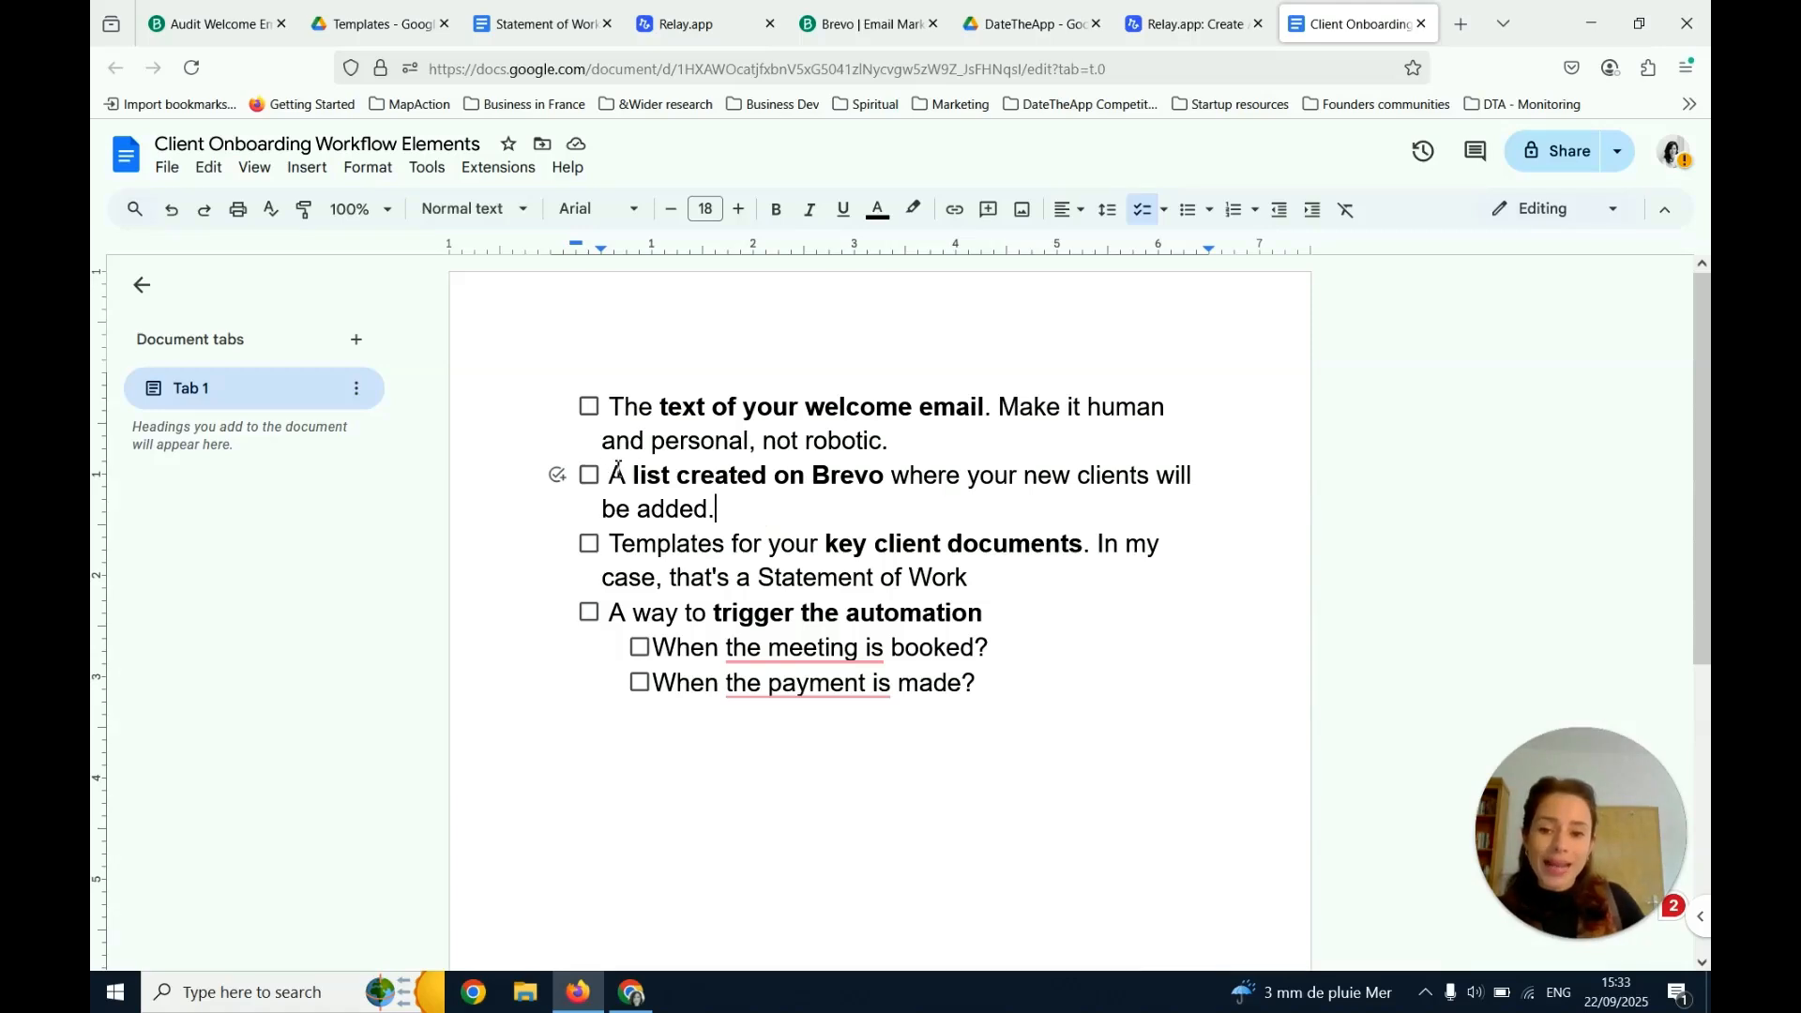
drag(610, 475, 751, 519)
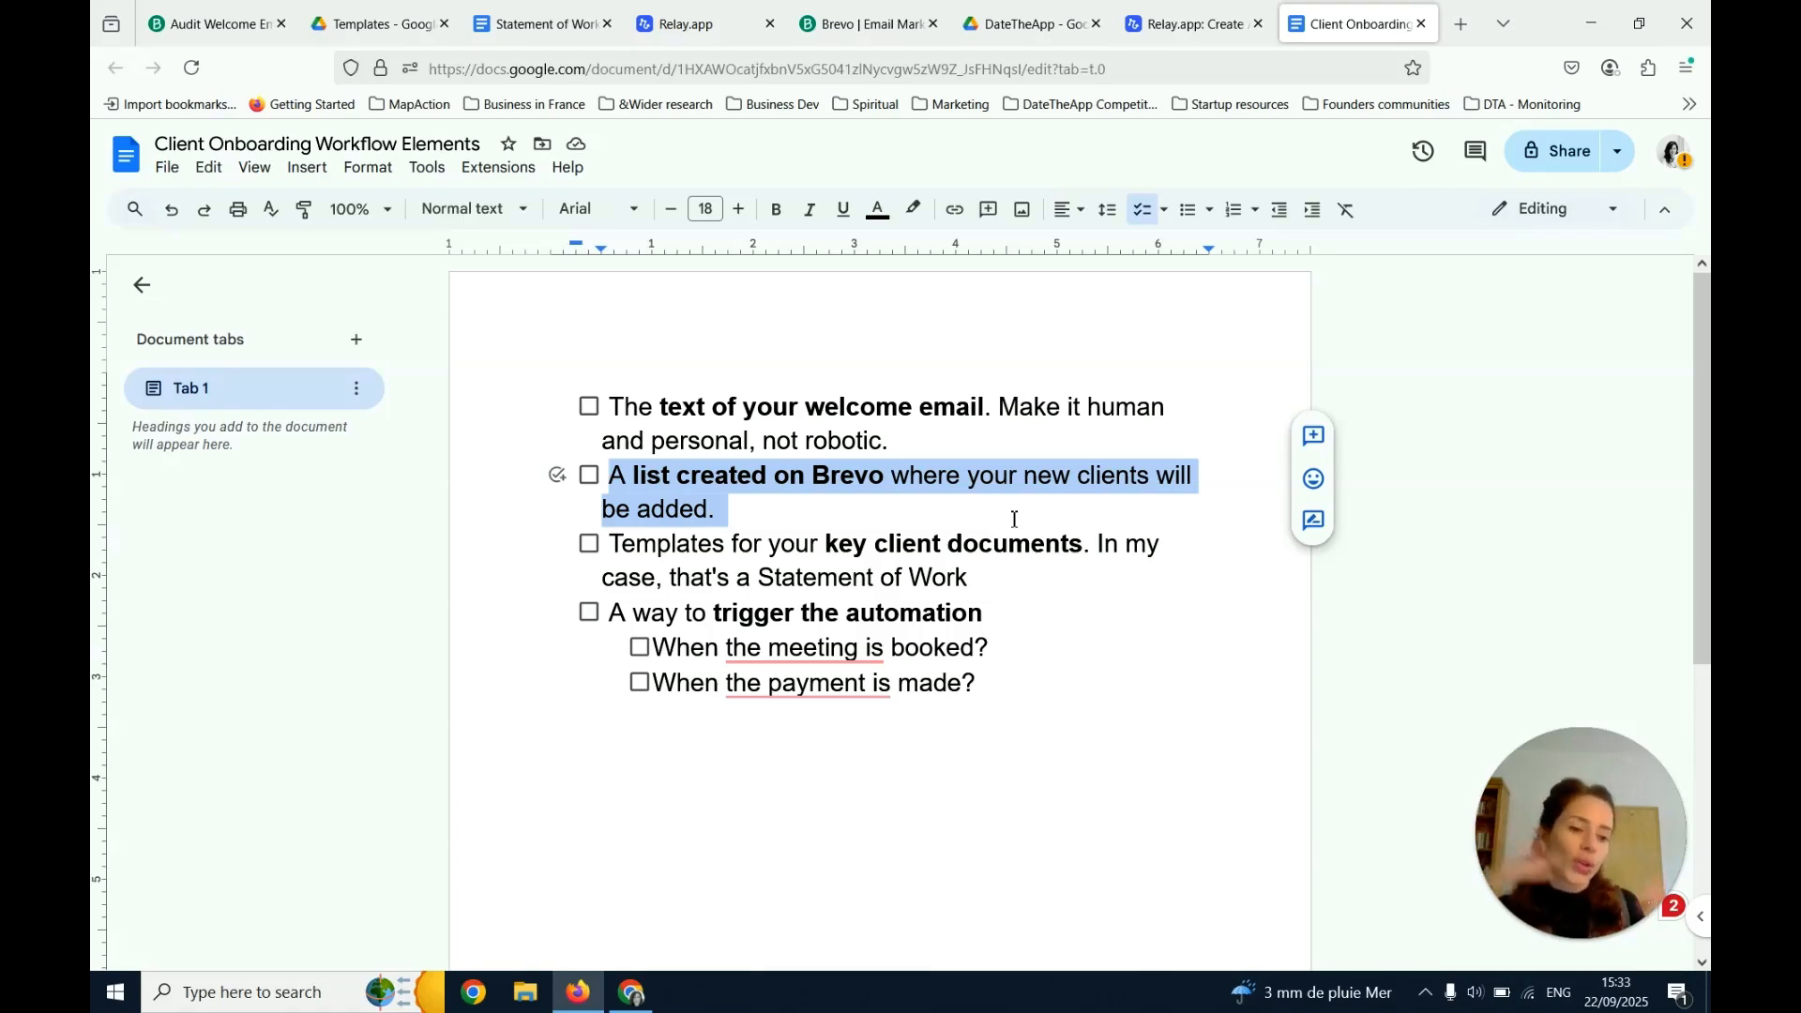
click(610, 544)
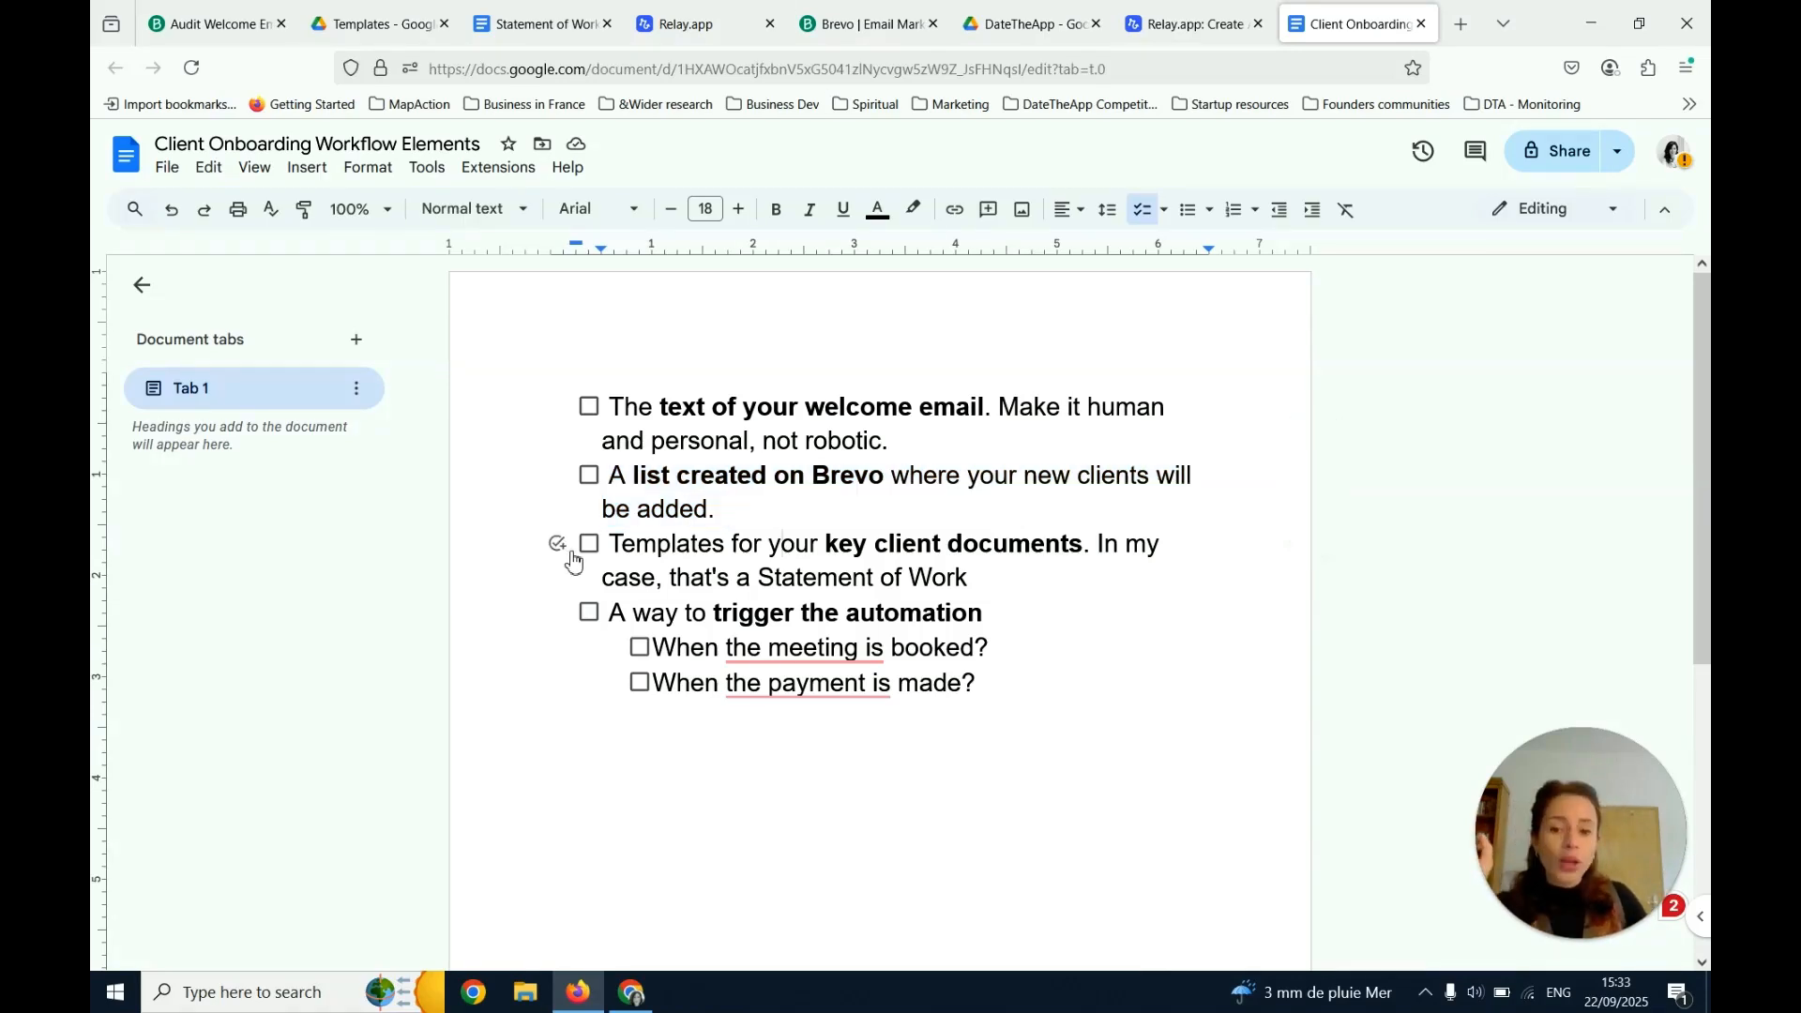
drag(612, 542, 991, 574)
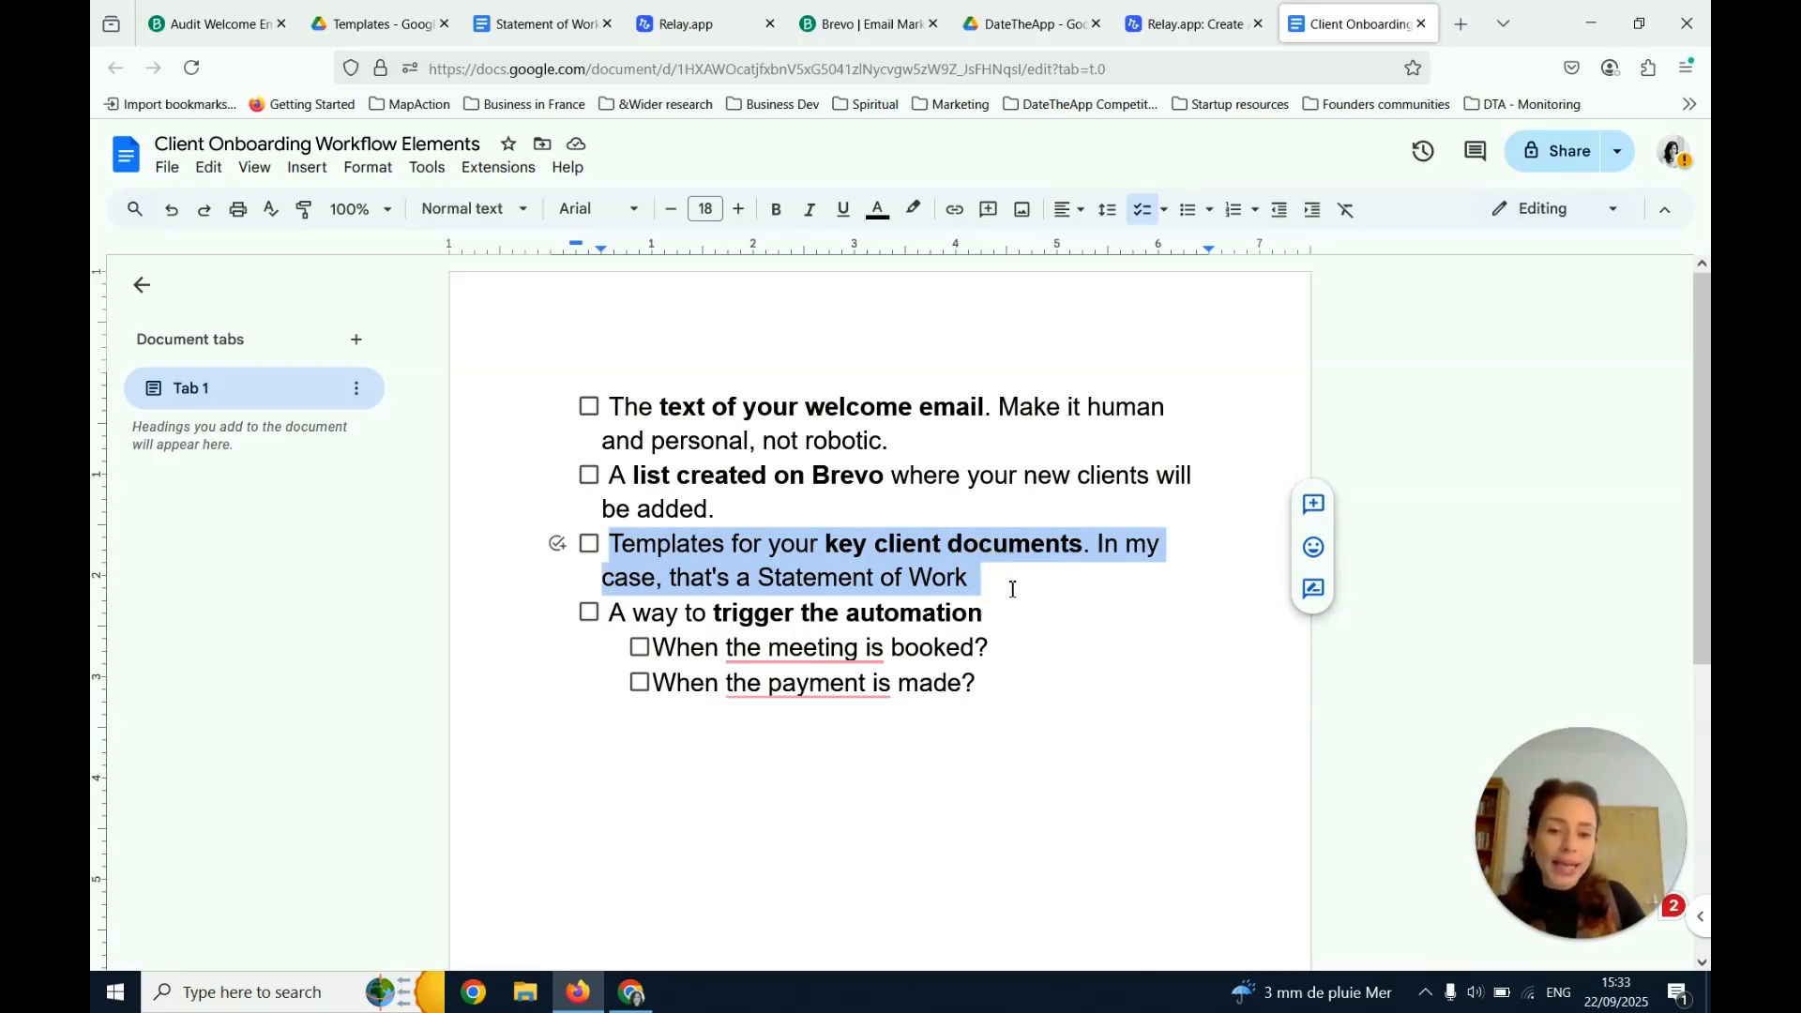
click(1020, 592)
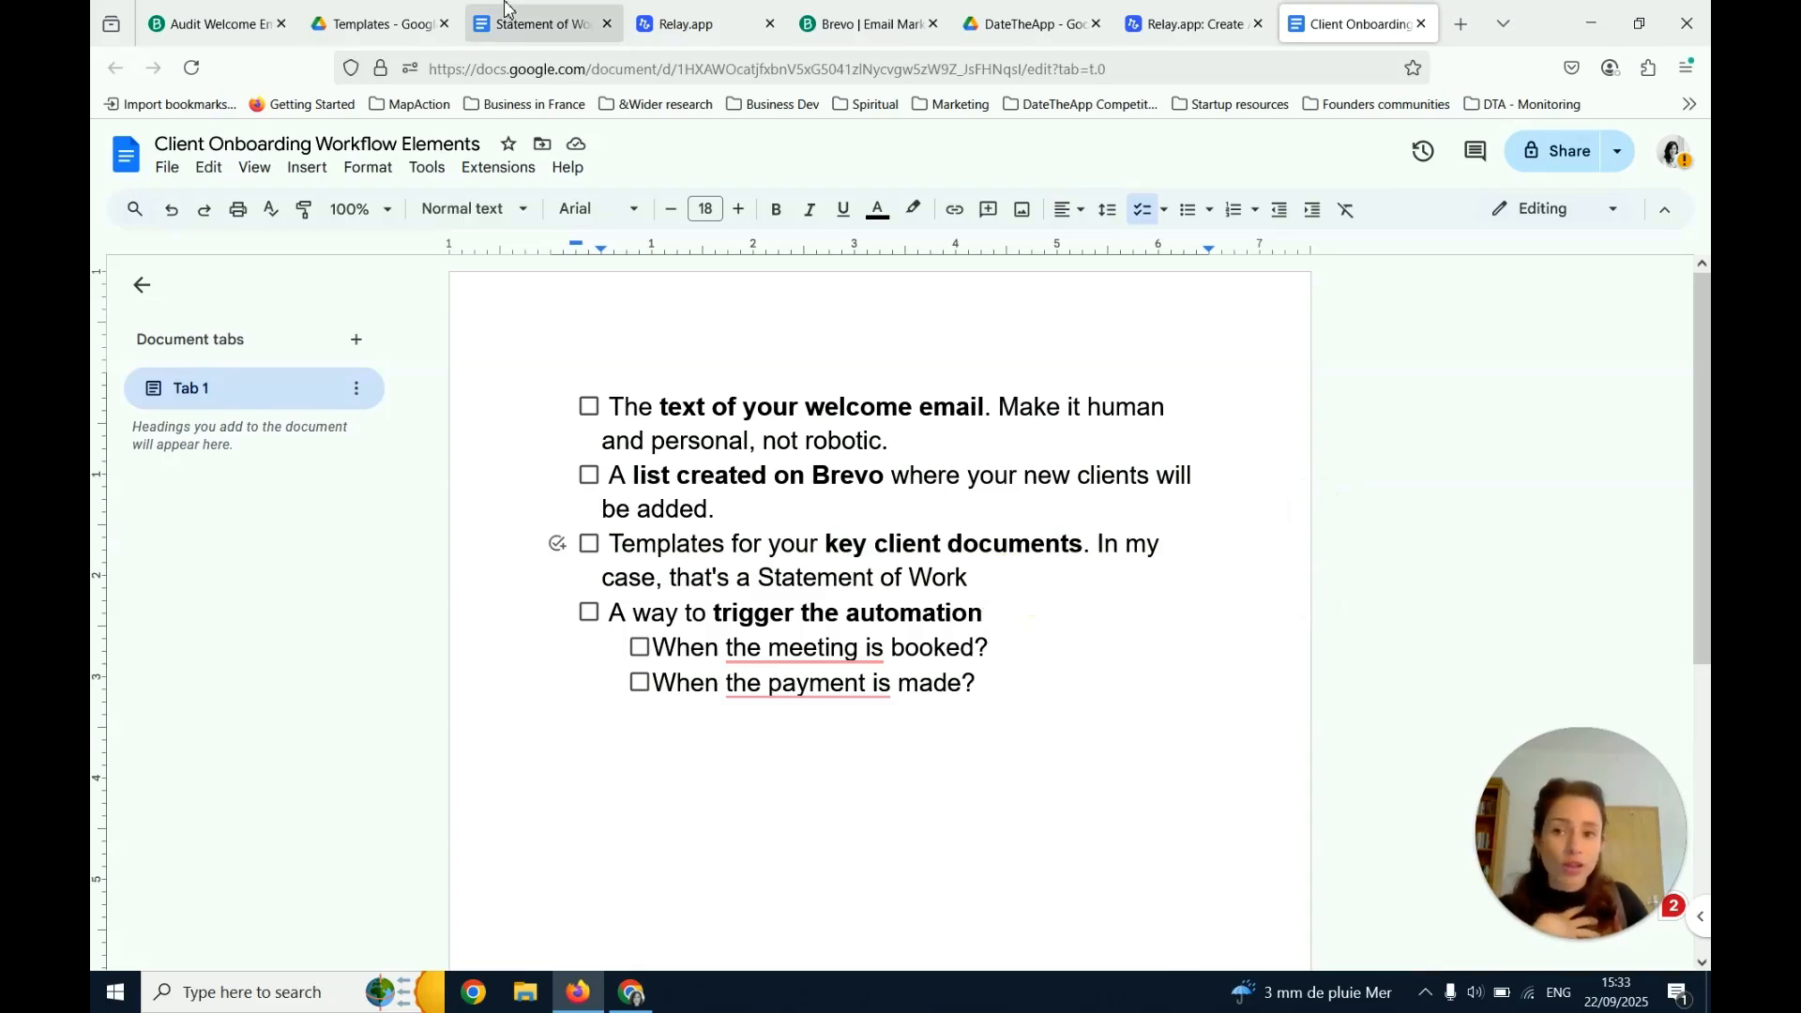
Examine the double-brace placeholders for client name and dates under Project Information in the Statement of Work template
click(540, 23)
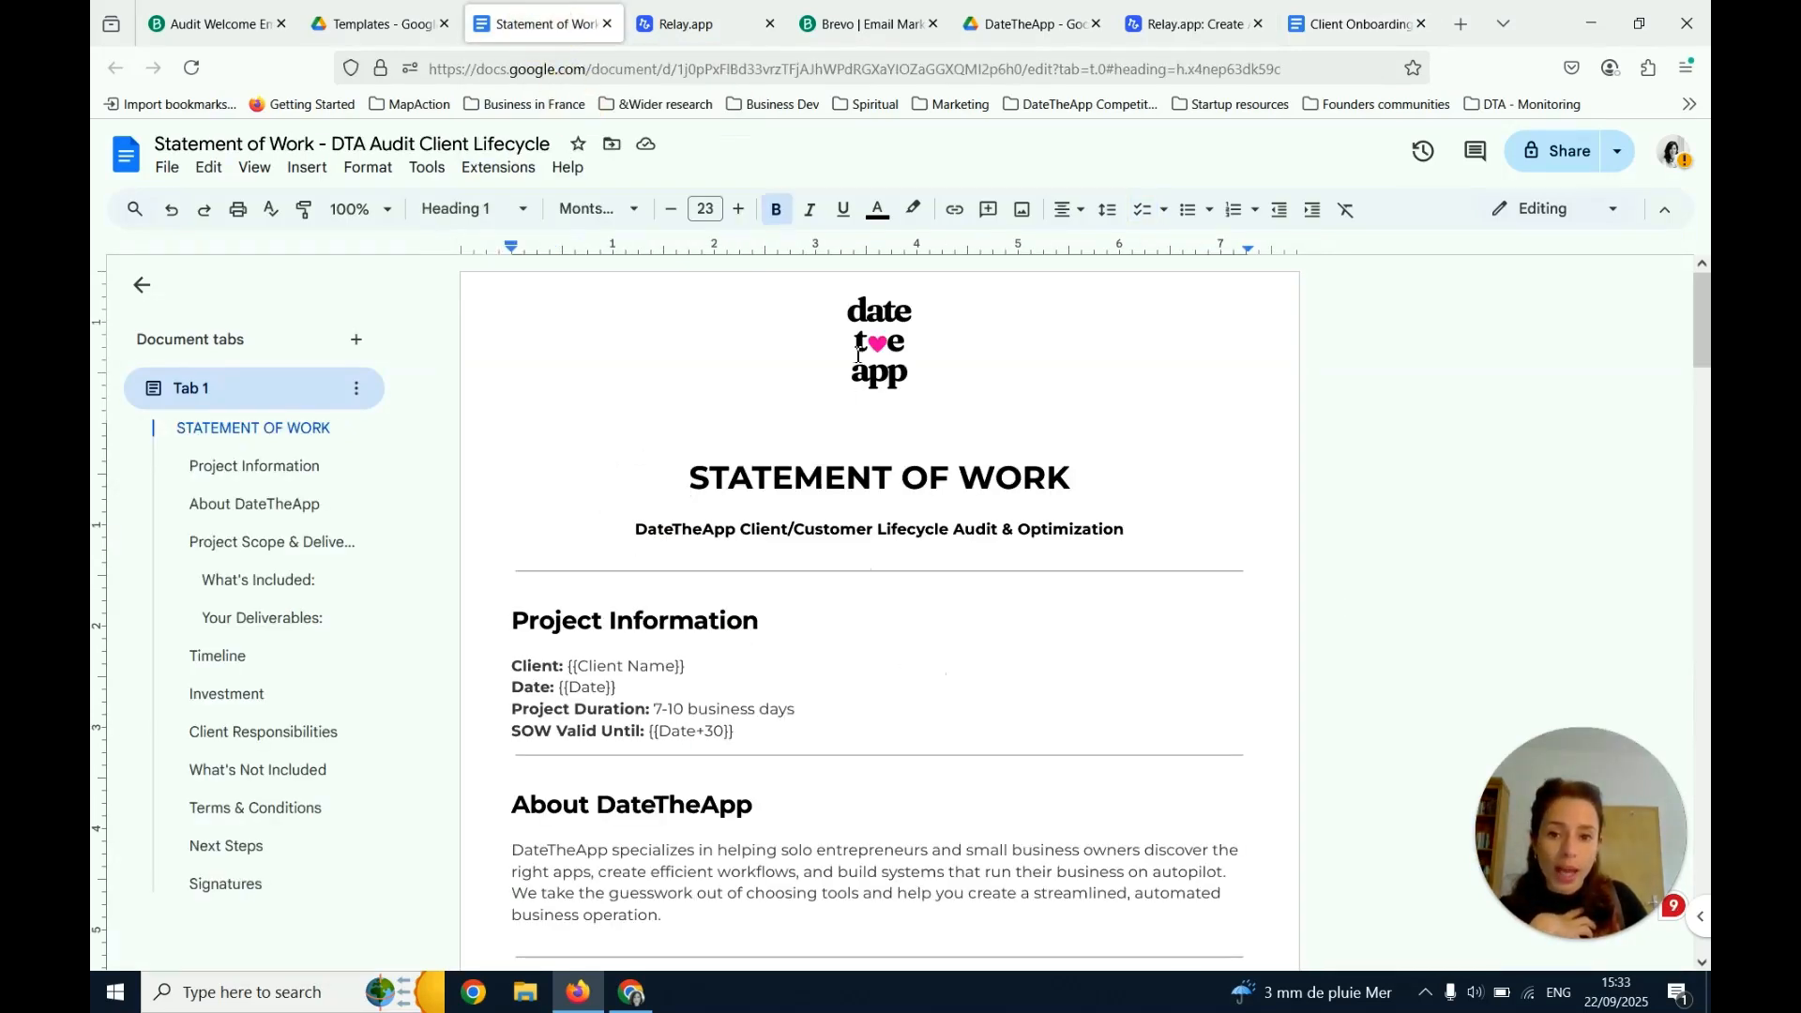
scroll(1096, 713, down, 3)
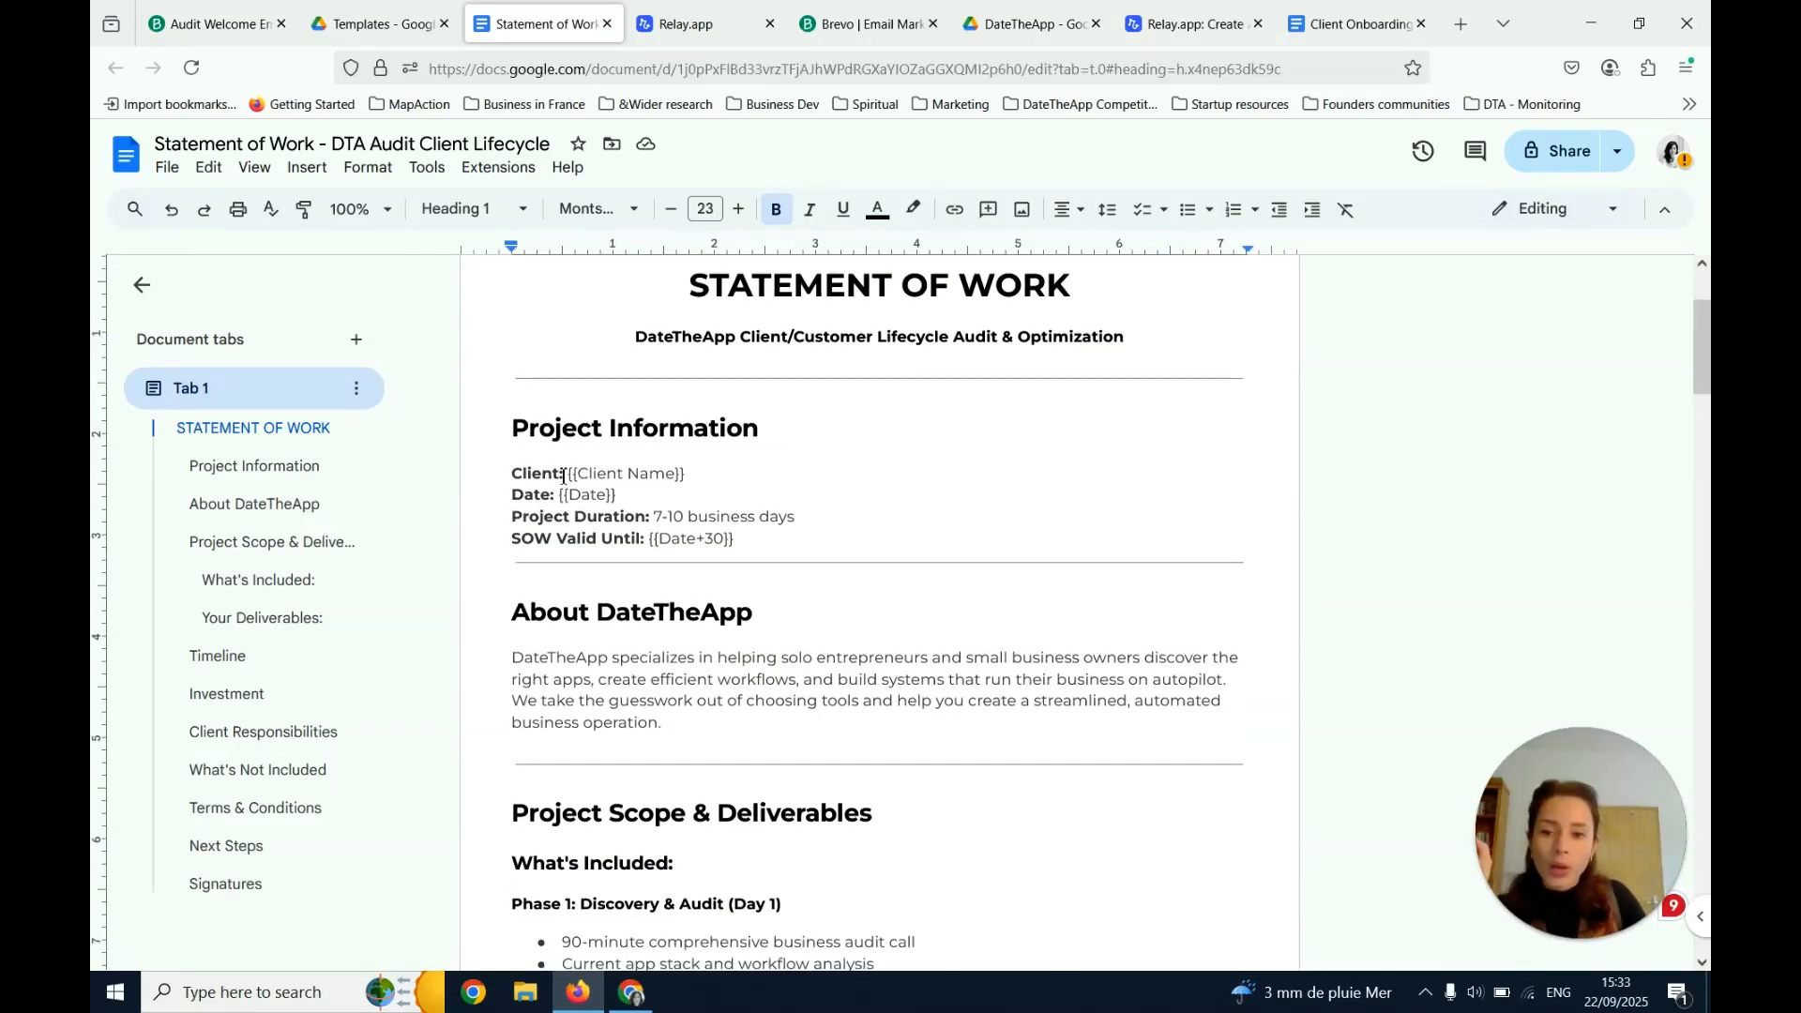
drag(567, 475, 580, 473)
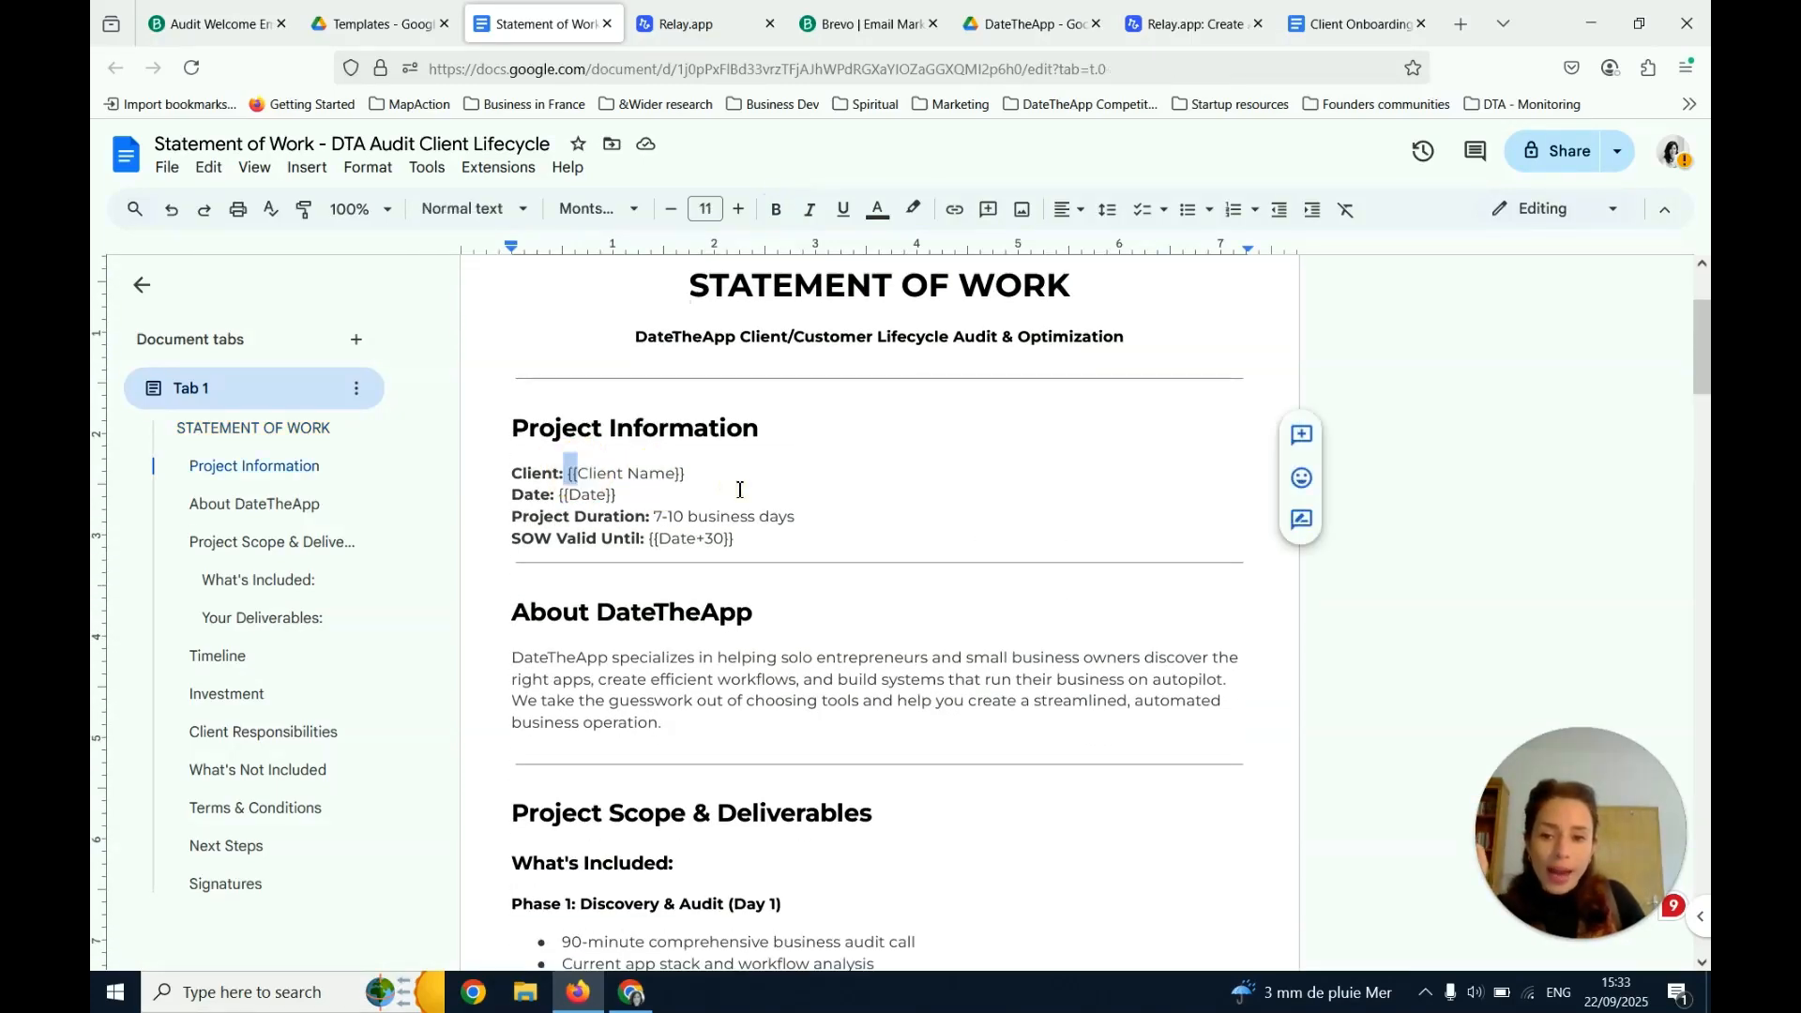
click(720, 469)
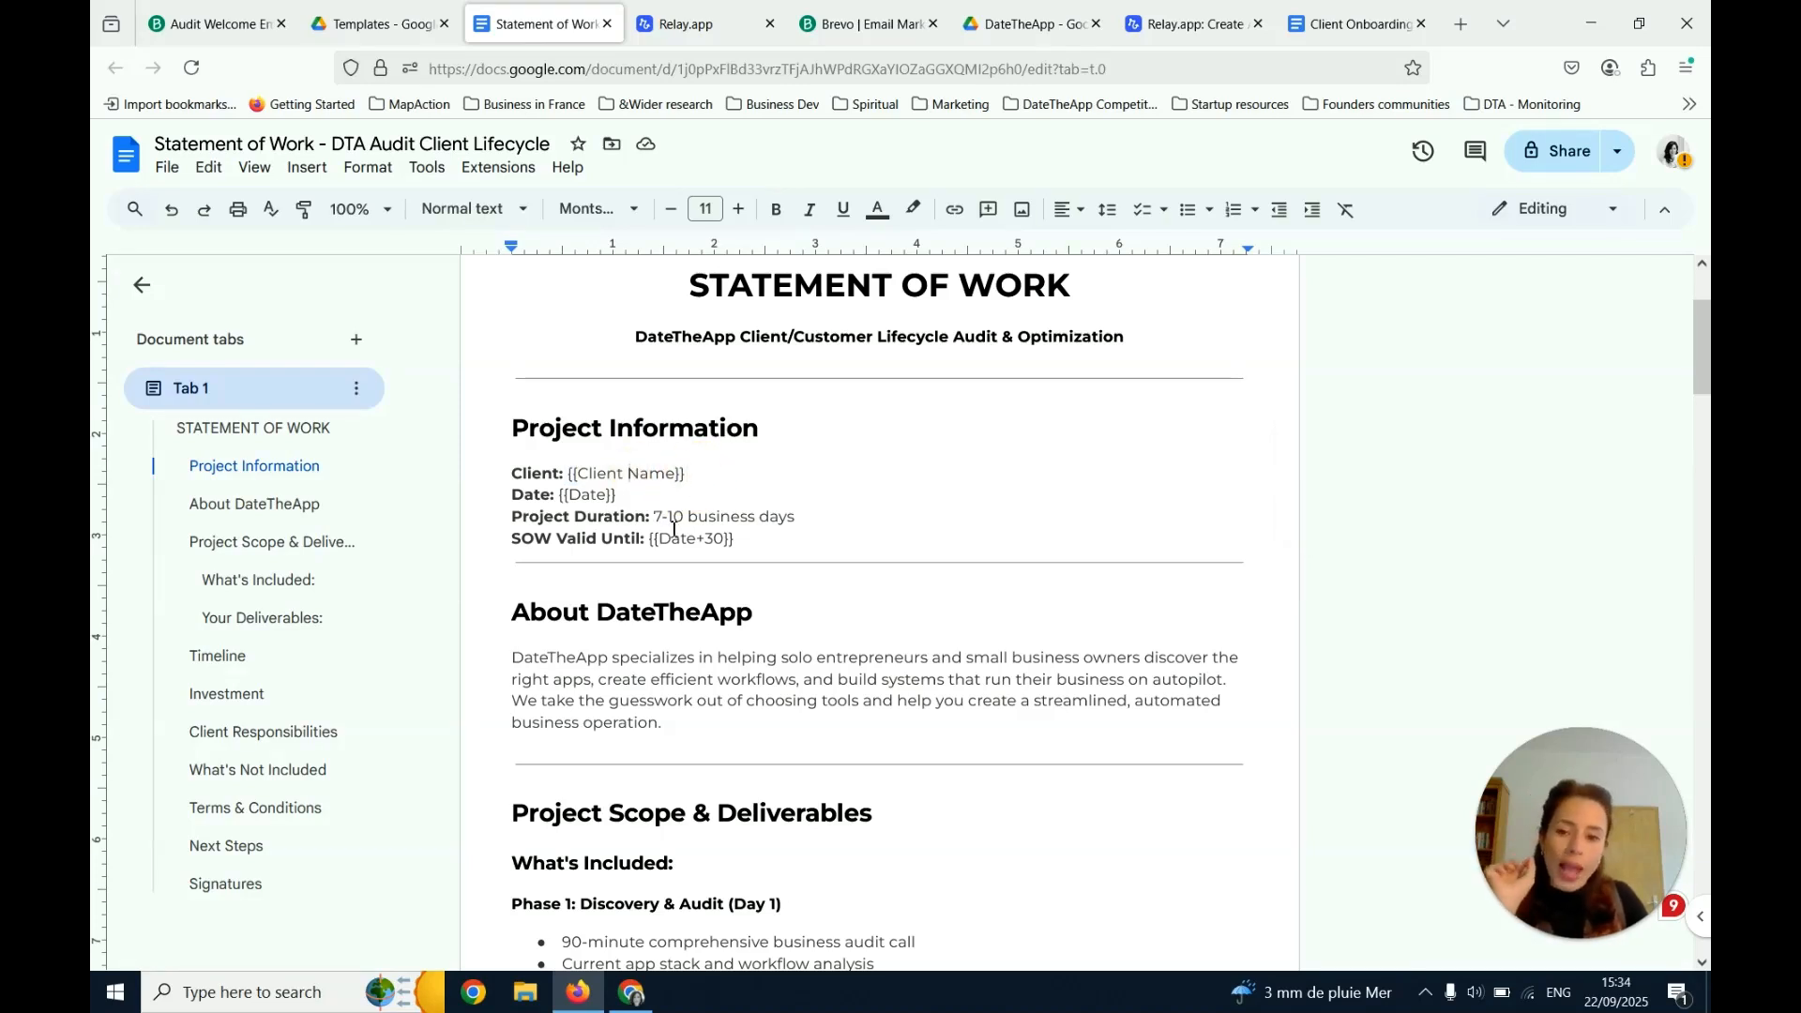
click(630, 473)
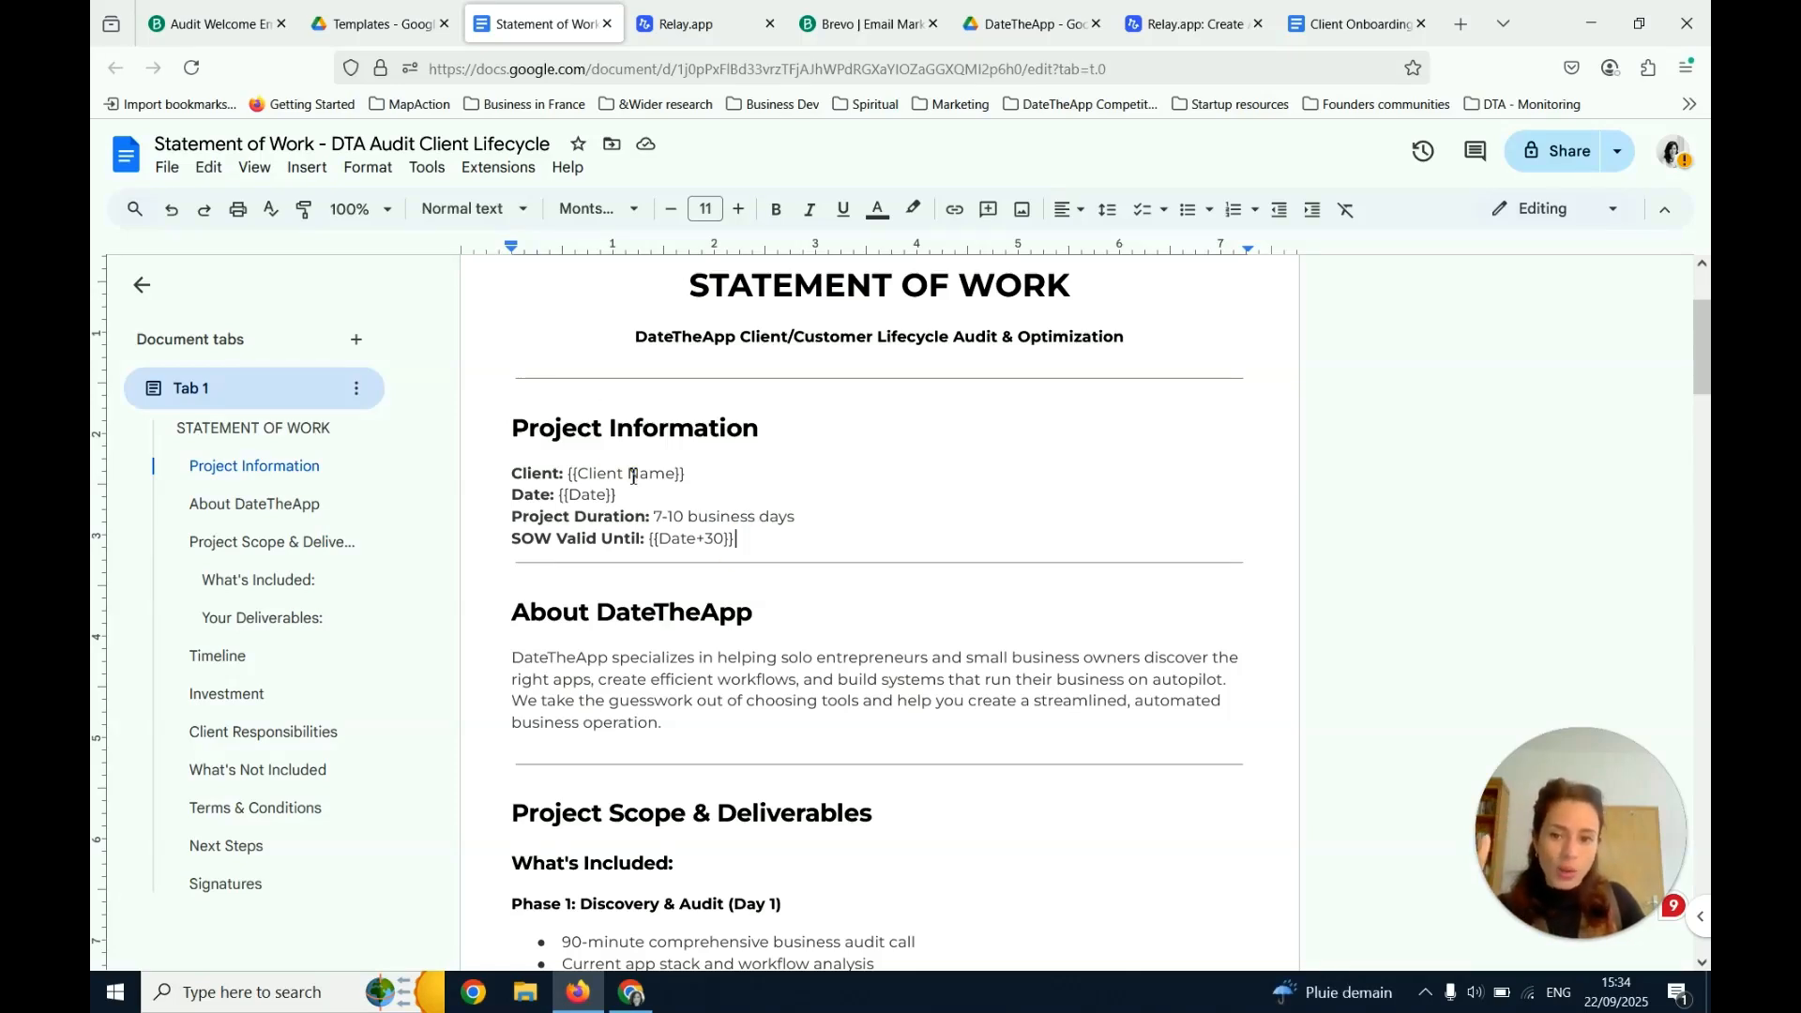
click(582, 476)
click(597, 496)
click(595, 497)
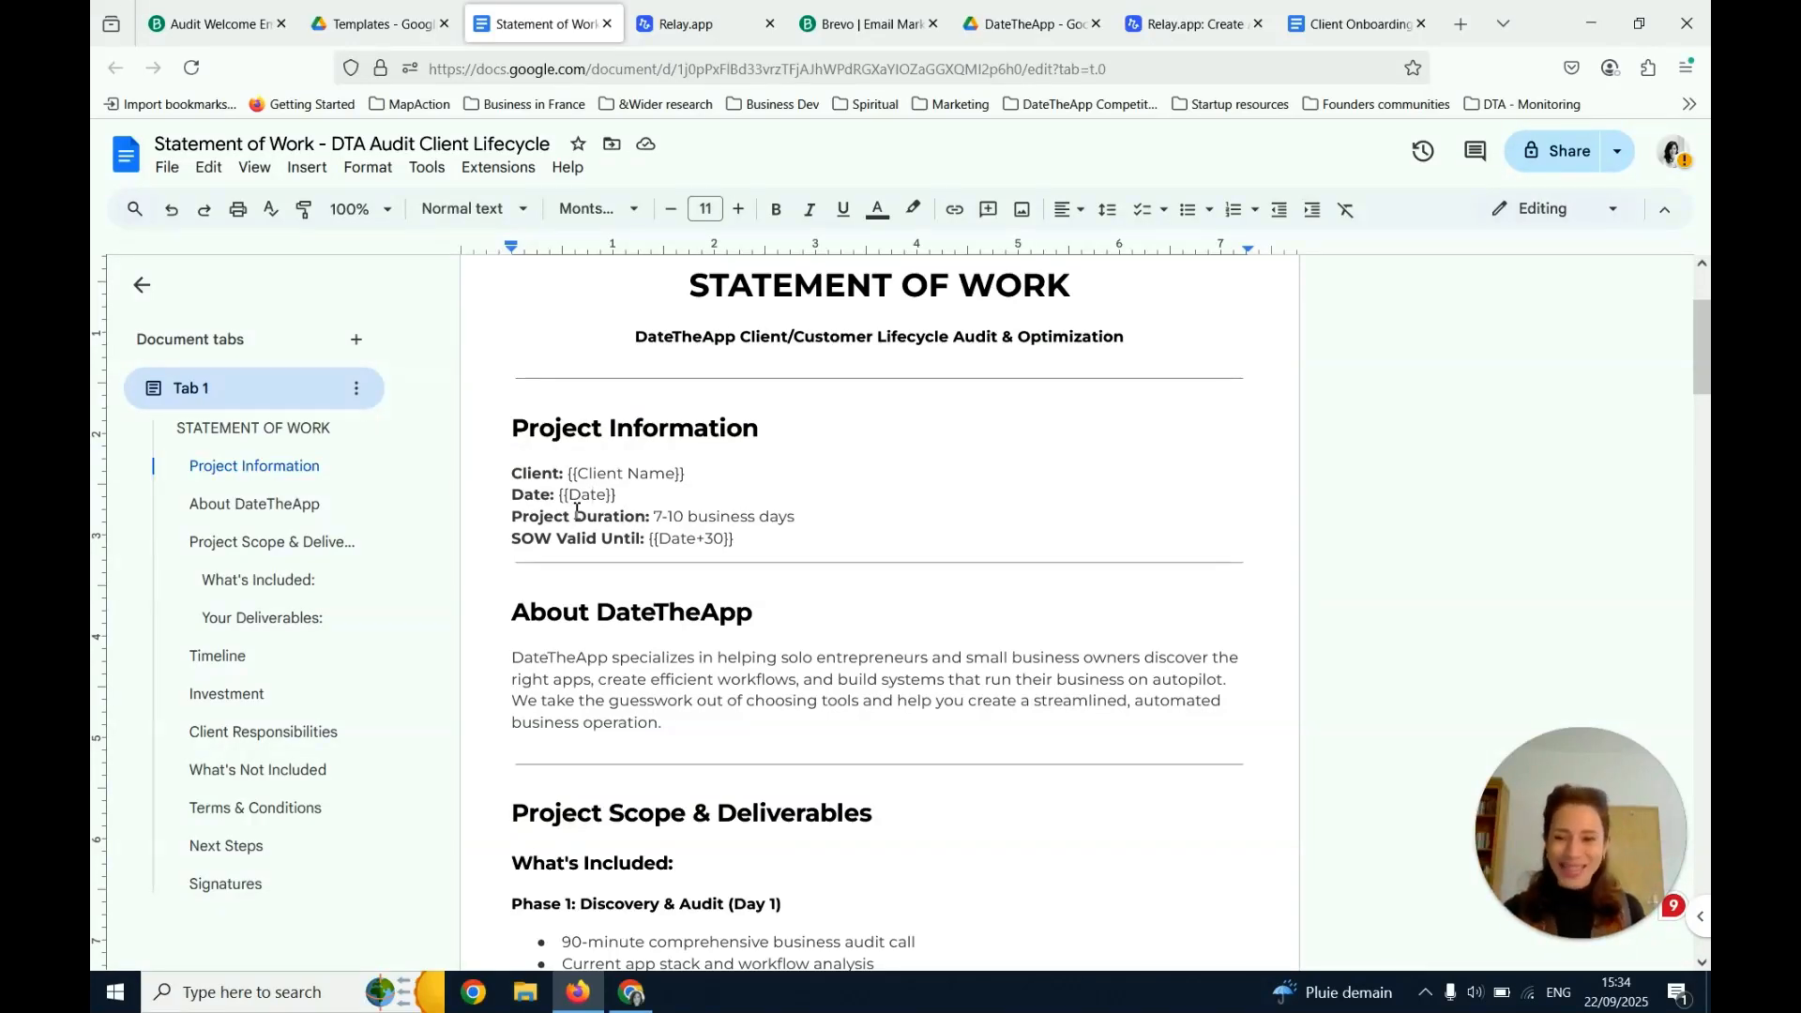
click(690, 477)
drag(688, 473, 565, 472)
click(621, 479)
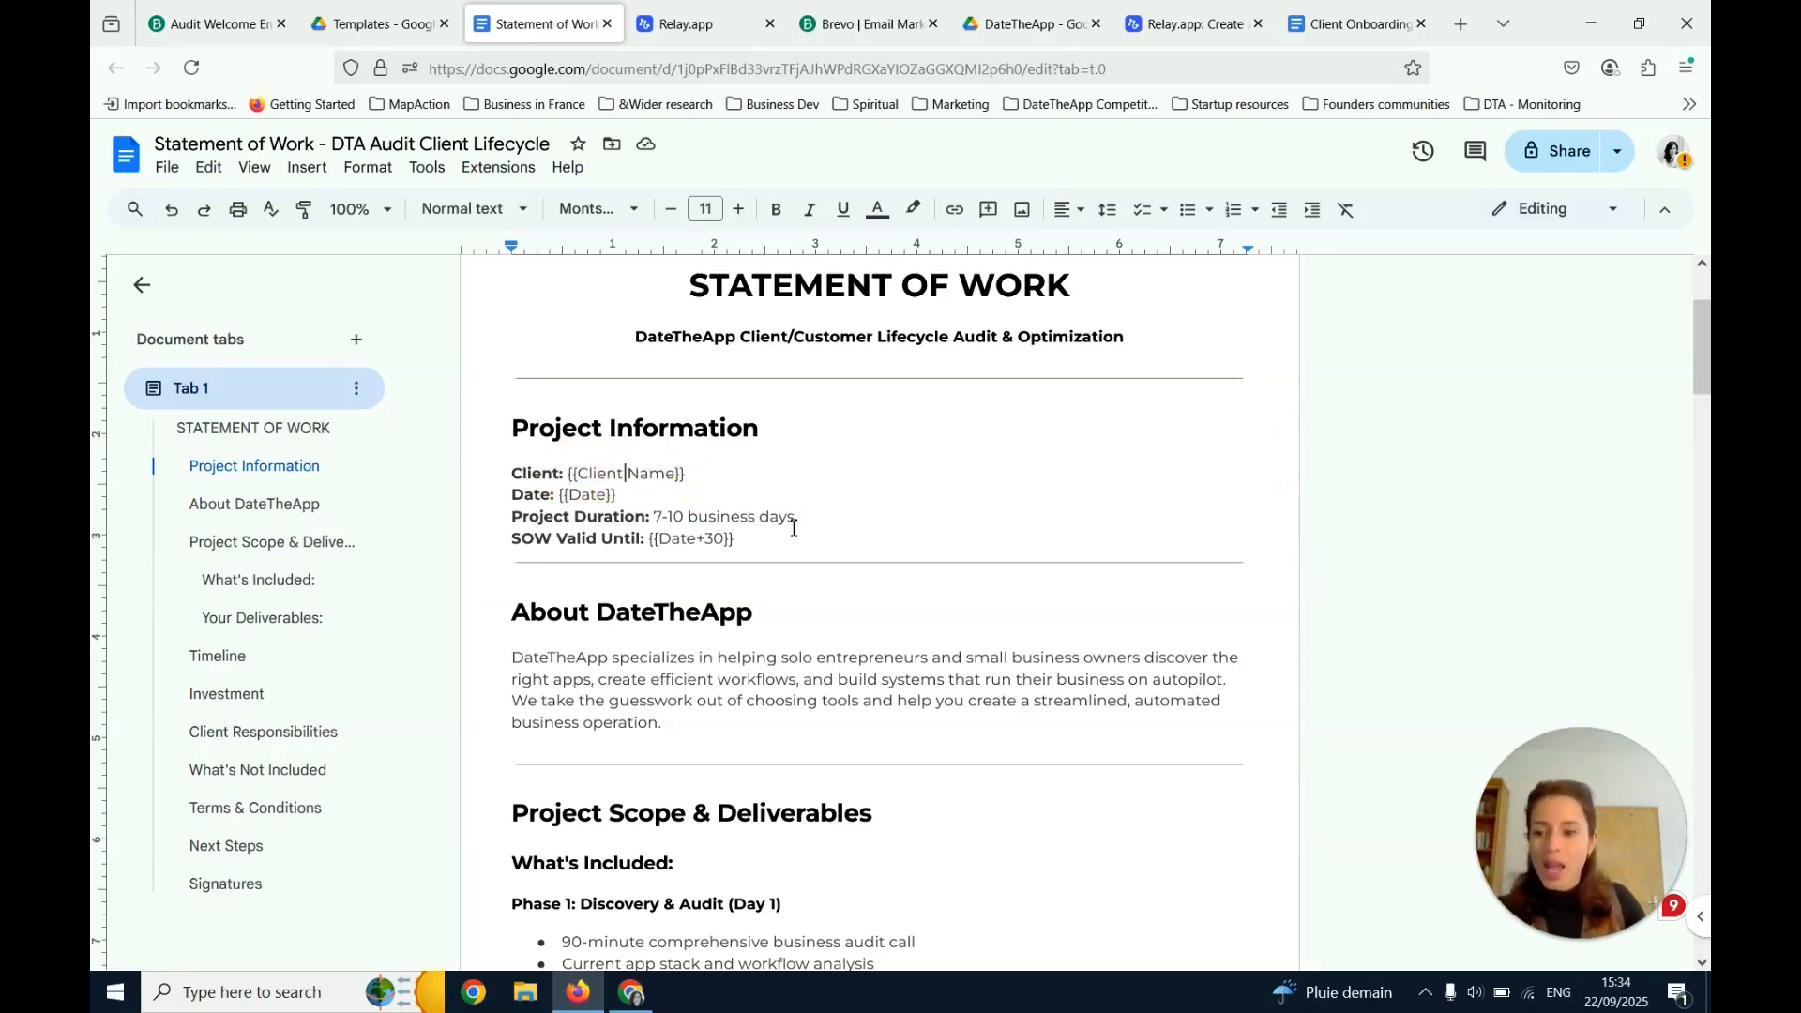
Return to the Client Onboarding Workflow Elements checklist and review the client document templates and automation trigger items
click(1355, 24)
drag(673, 545, 1077, 554)
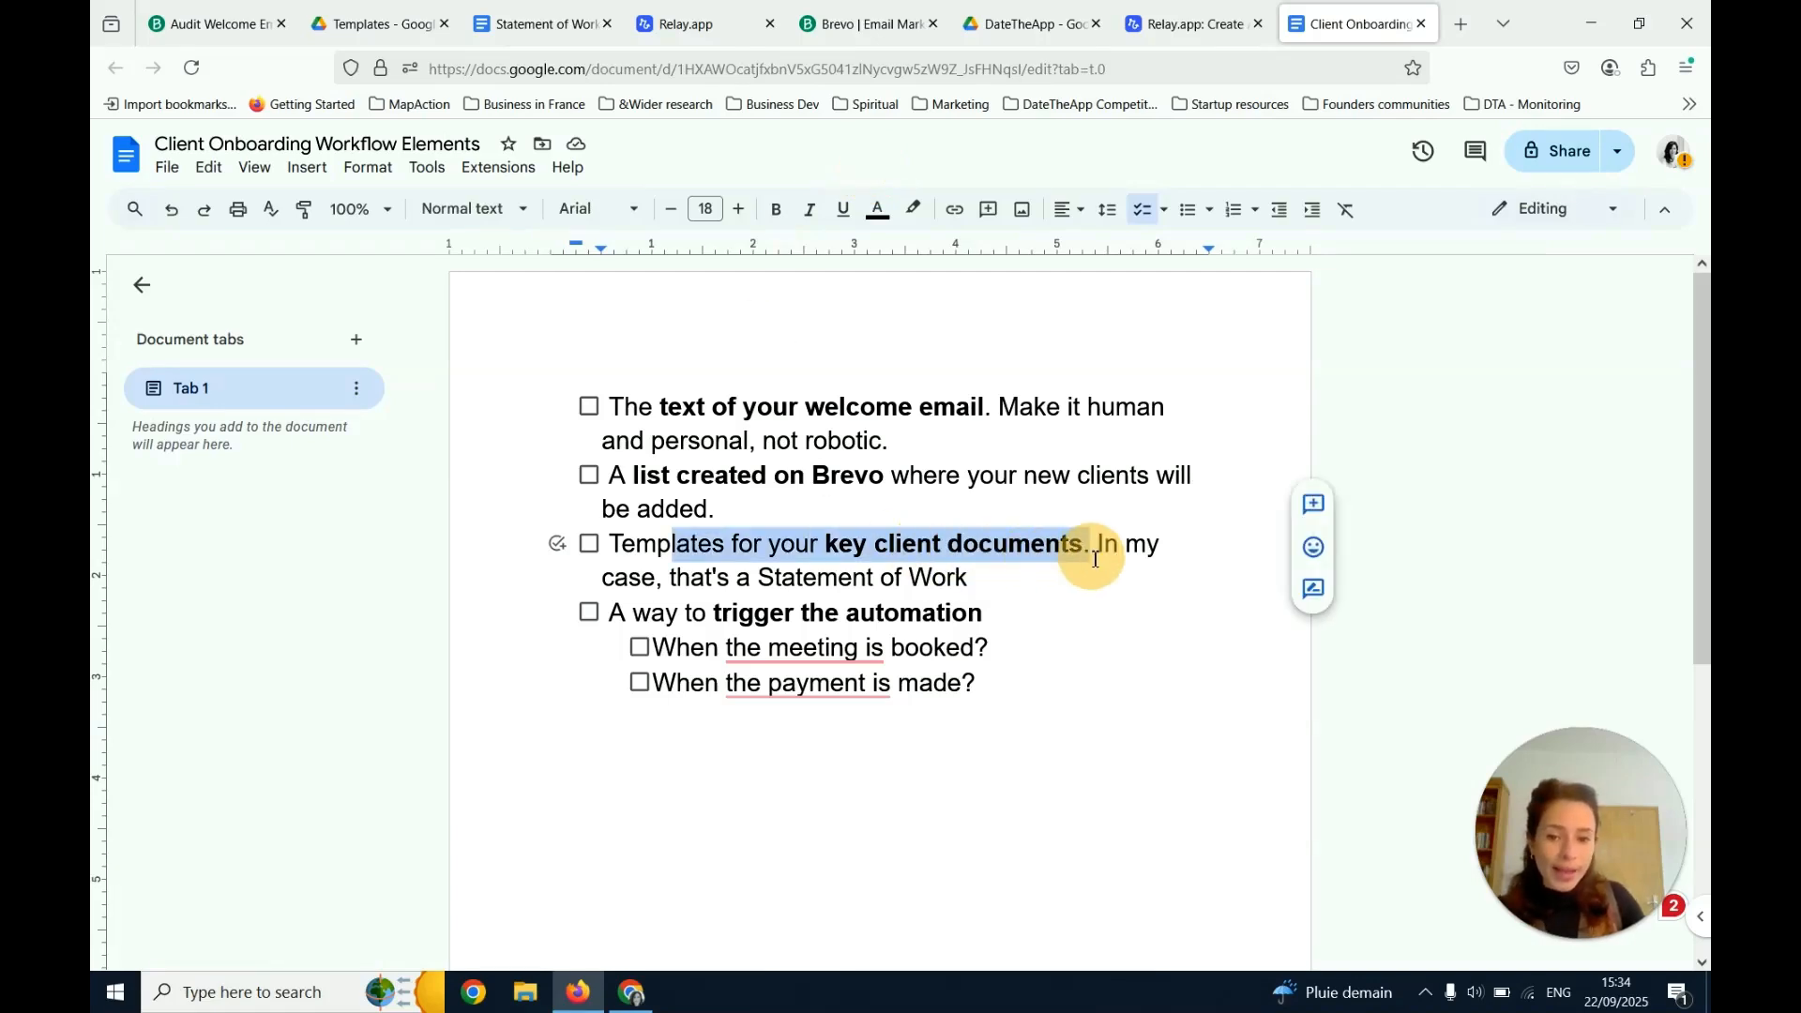
click(1073, 576)
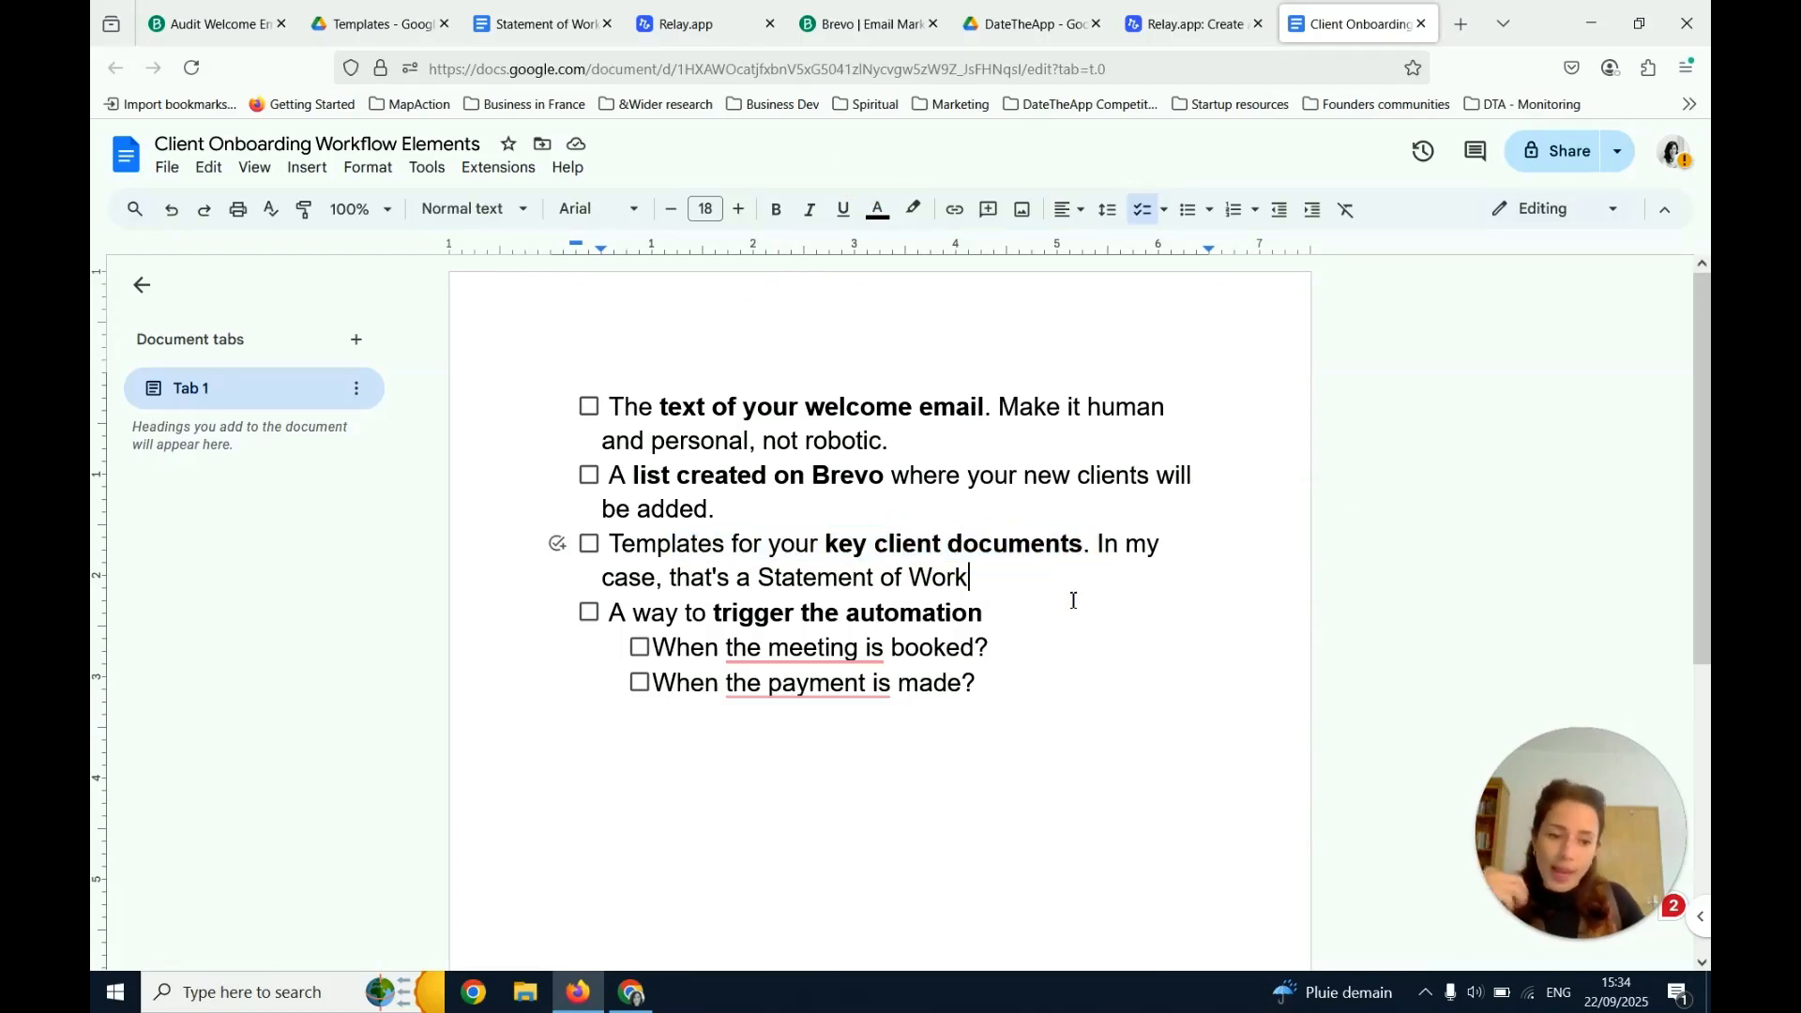
click(721, 608)
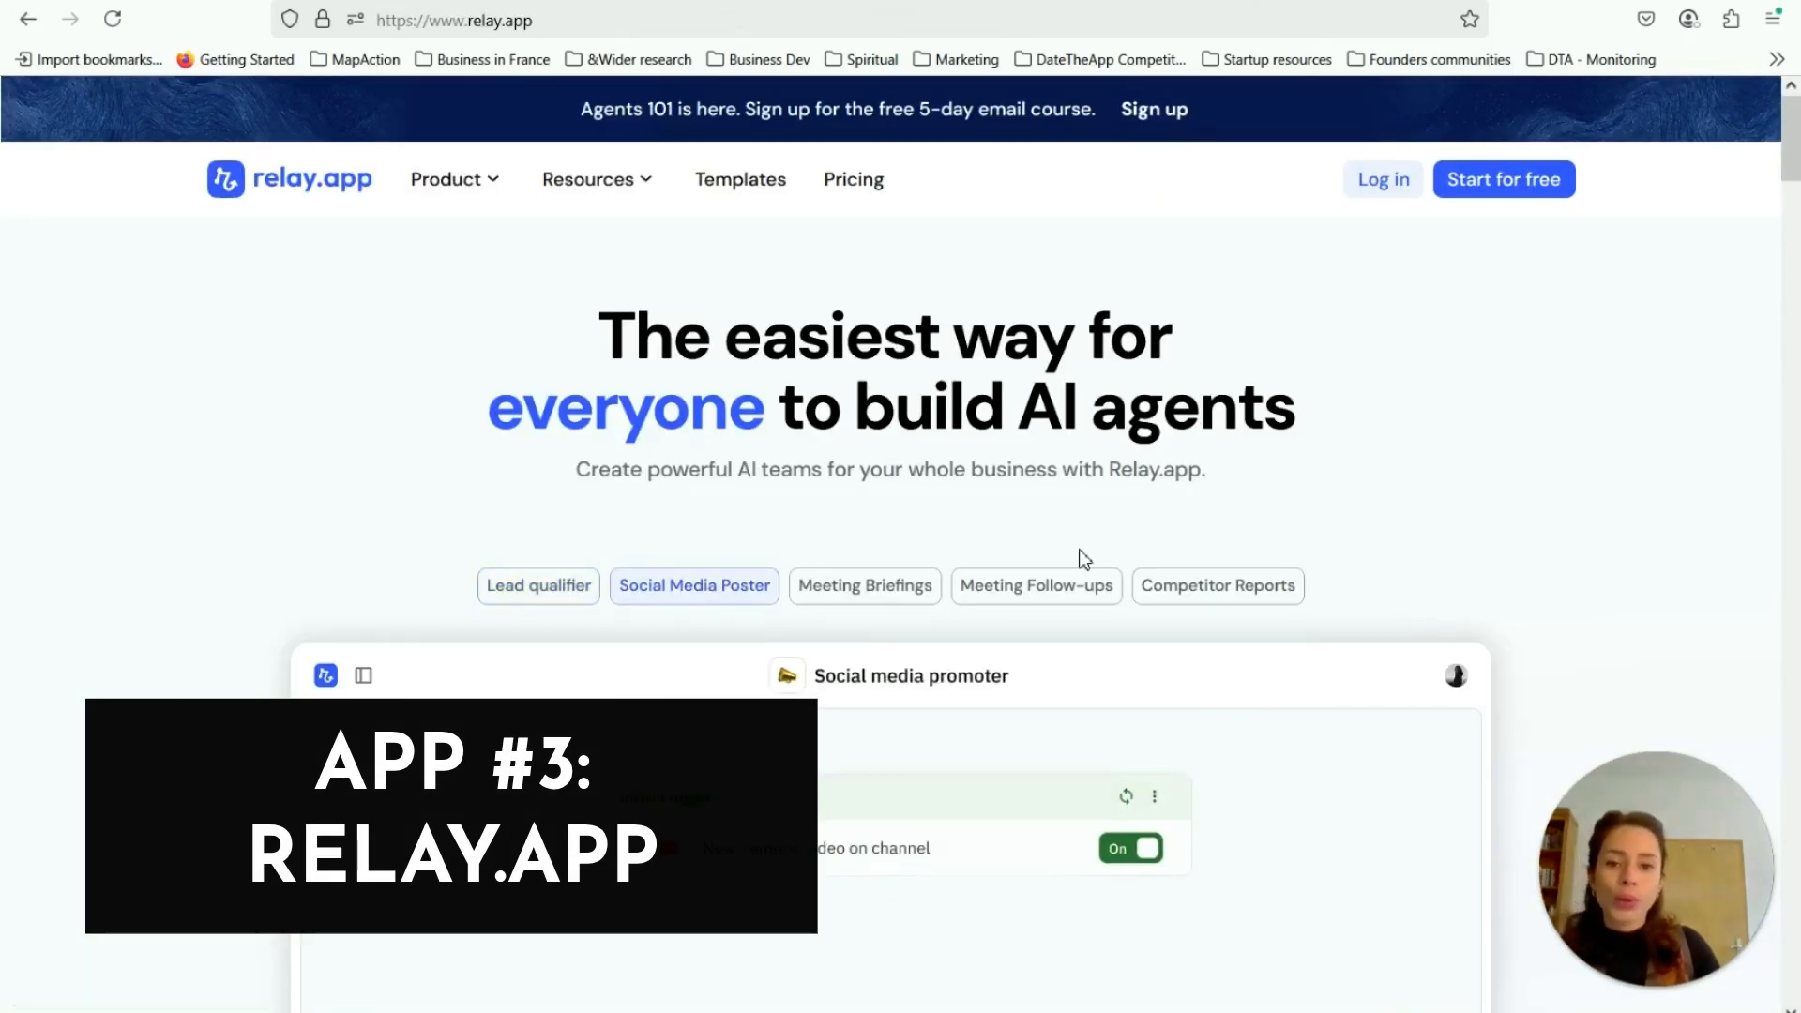
Look through the example AI agent workflows on the Relay.app homepage
scroll(1376, 506, down, 1)
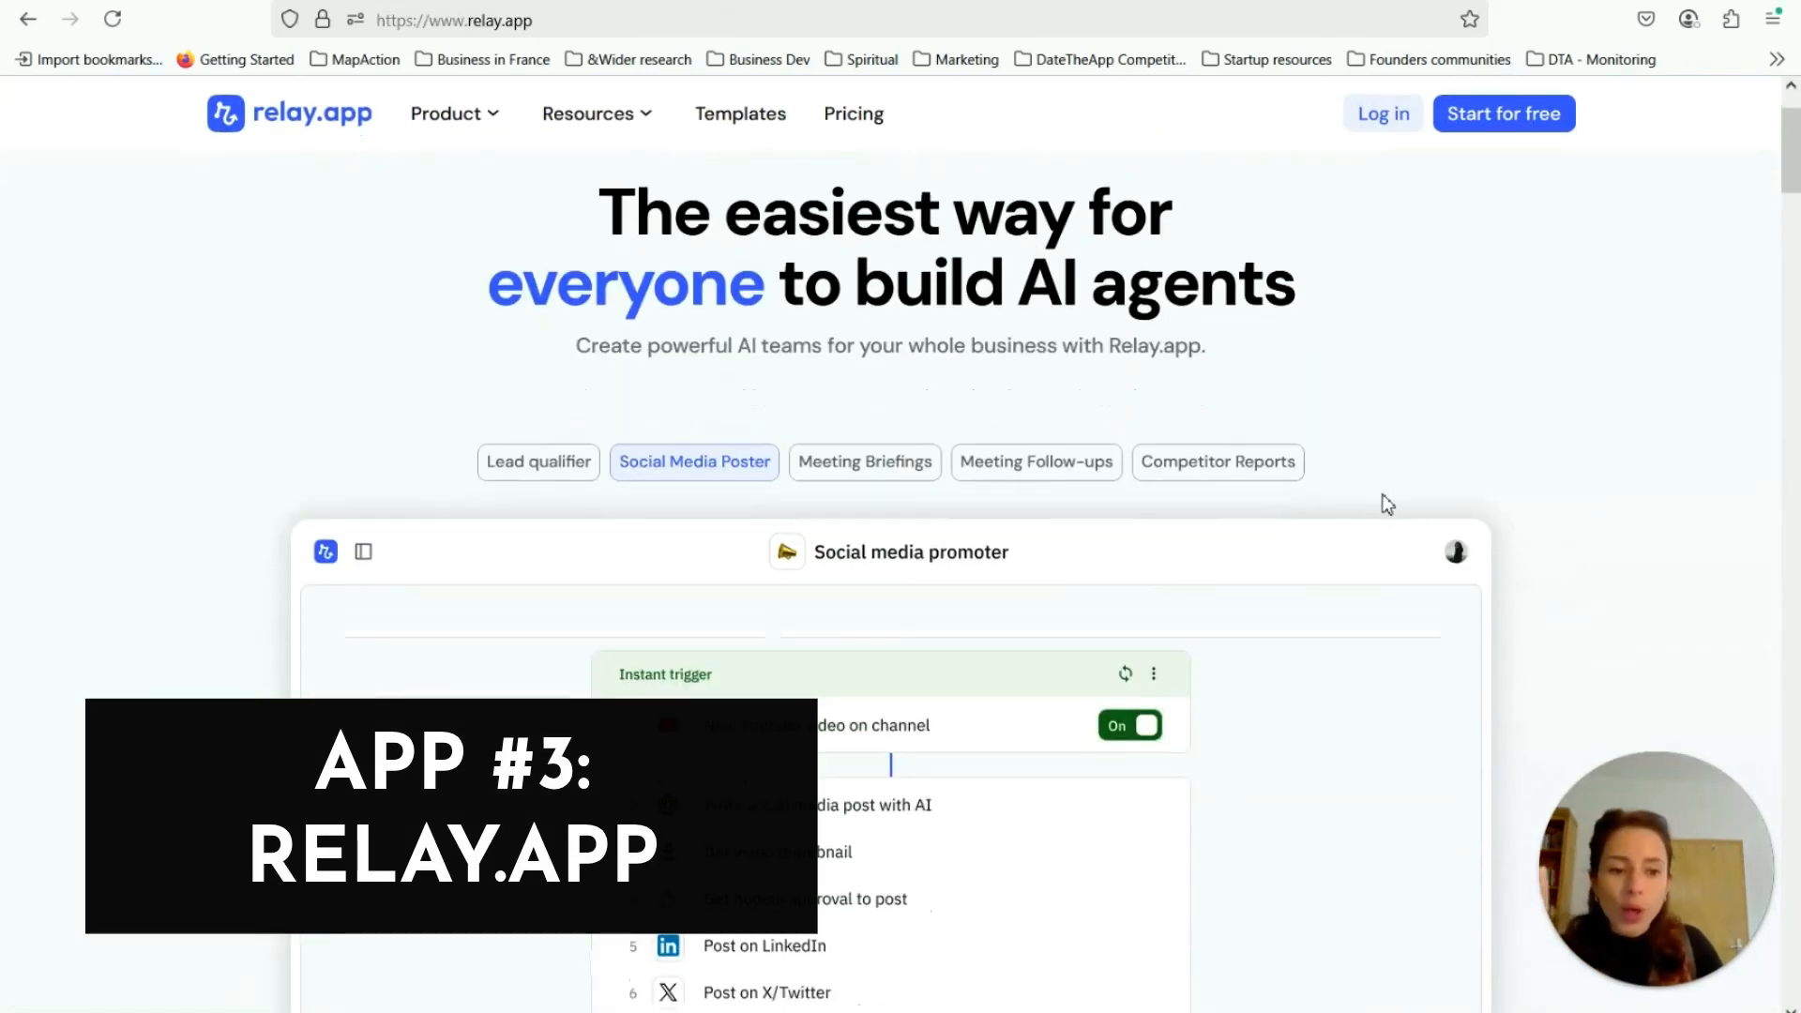
scroll(1400, 585, down, 4)
scroll(1370, 595, up, 1)
scroll(1273, 761, up, 2)
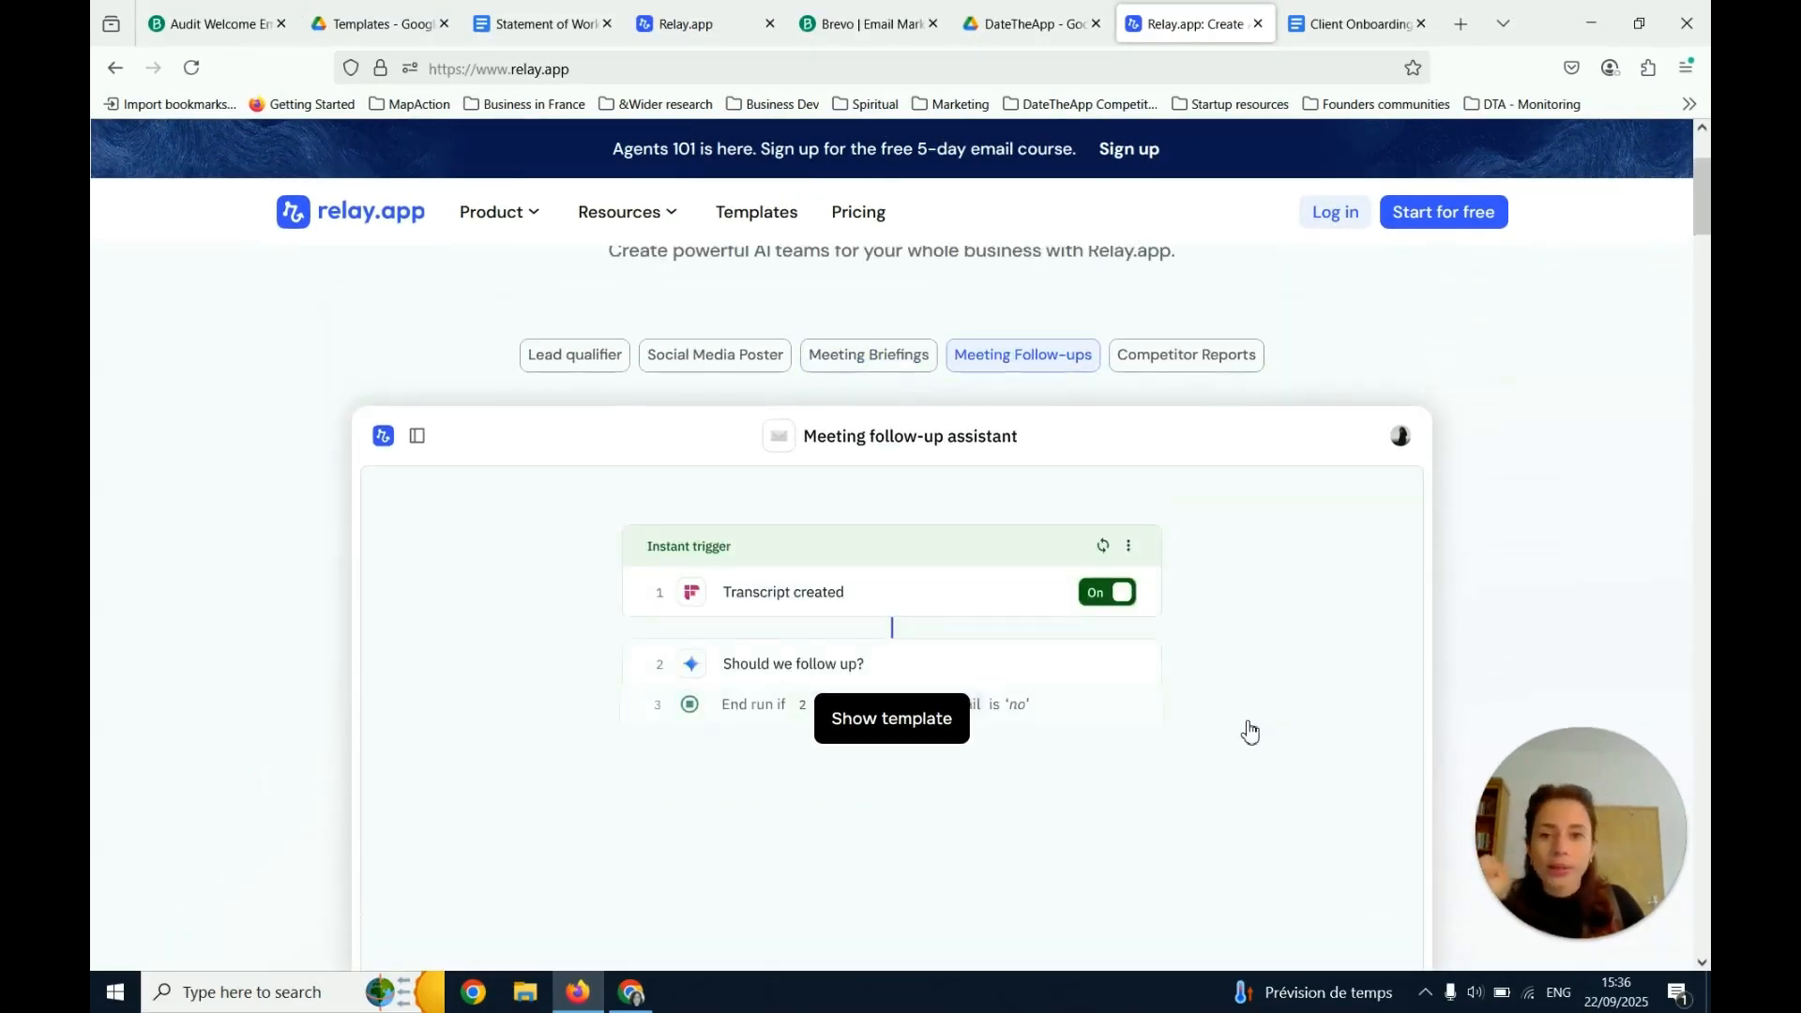
scroll(1250, 714, up, 1)
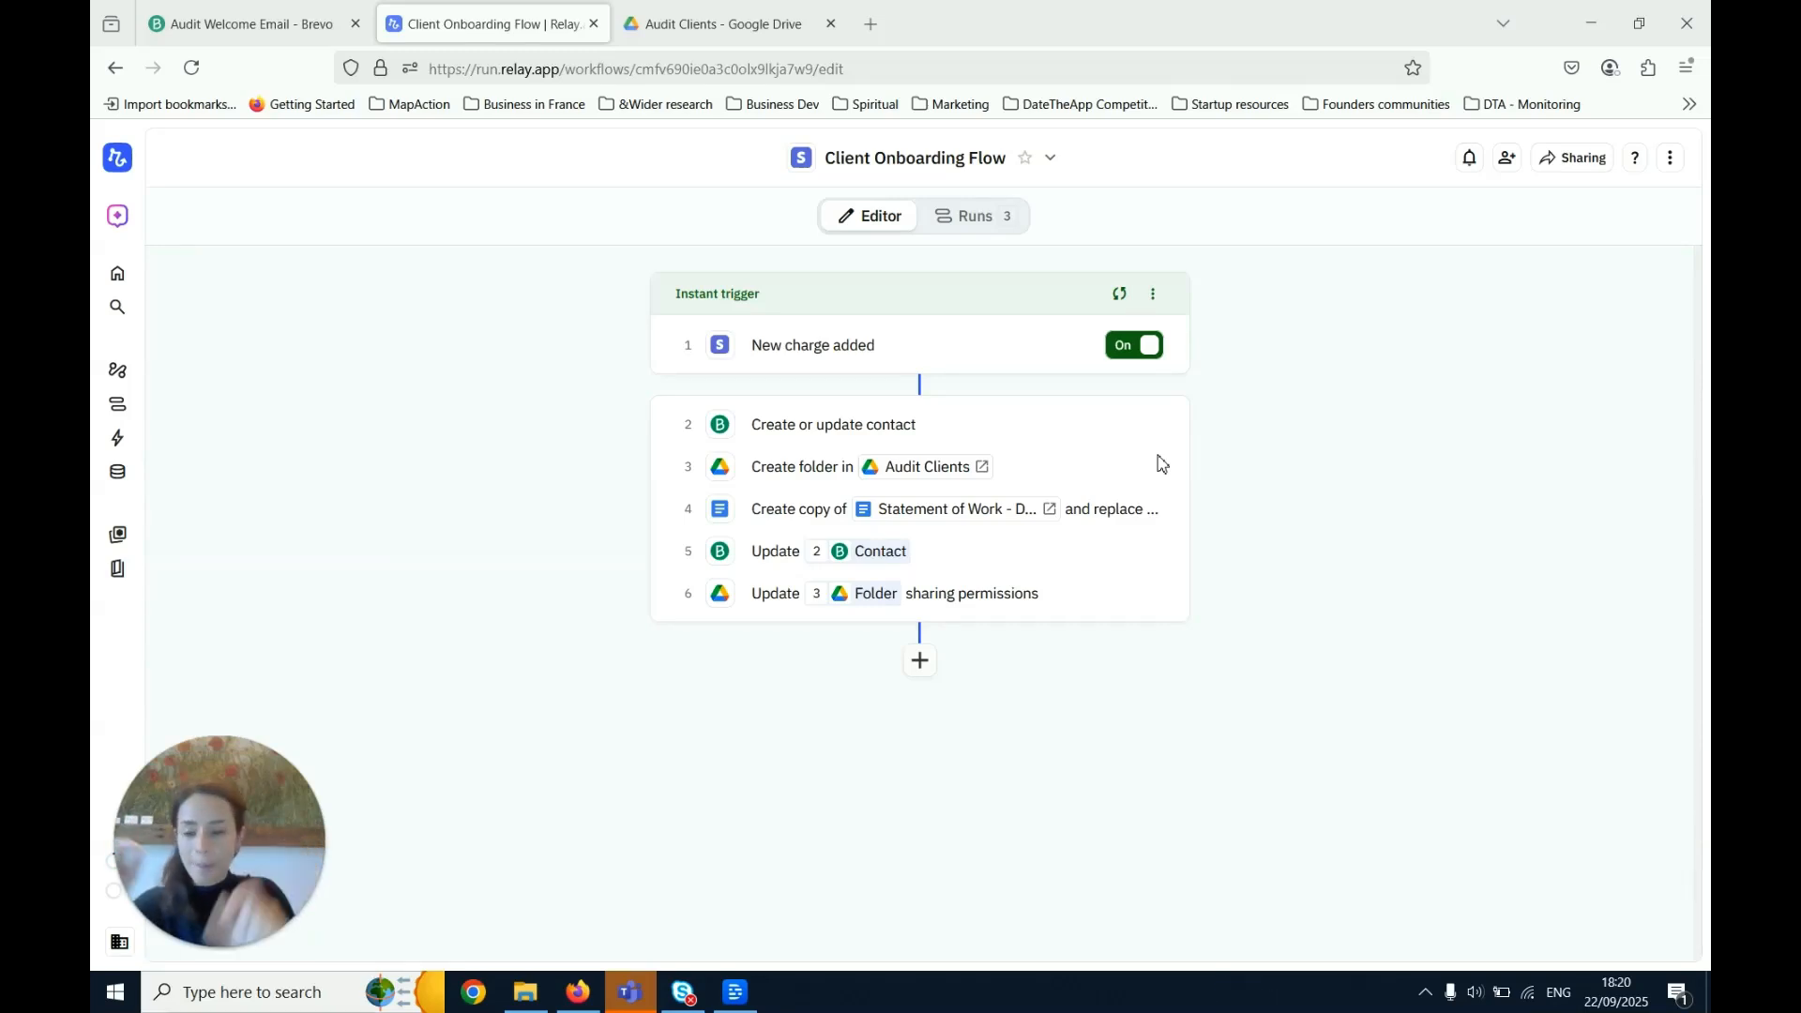
Replay the most recent completed run of the Client Onboarding Flow in Relay.app with the same inputs
click(1121, 295)
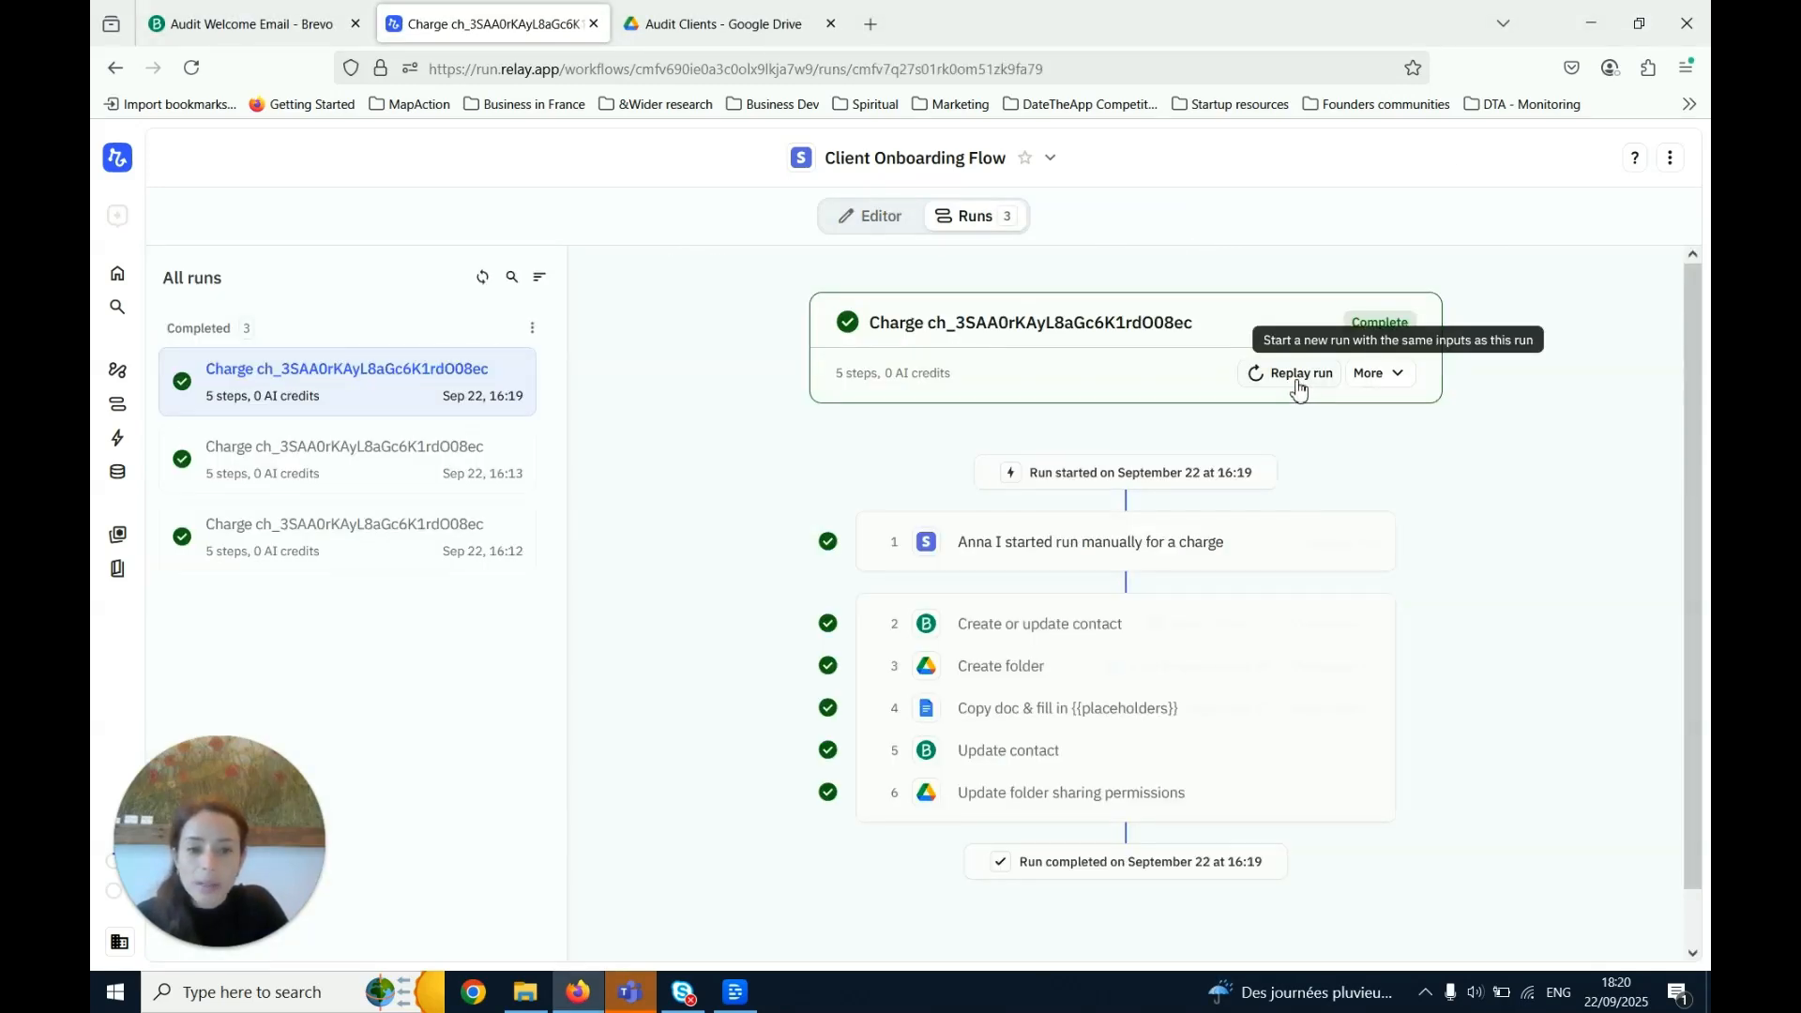
click(1298, 374)
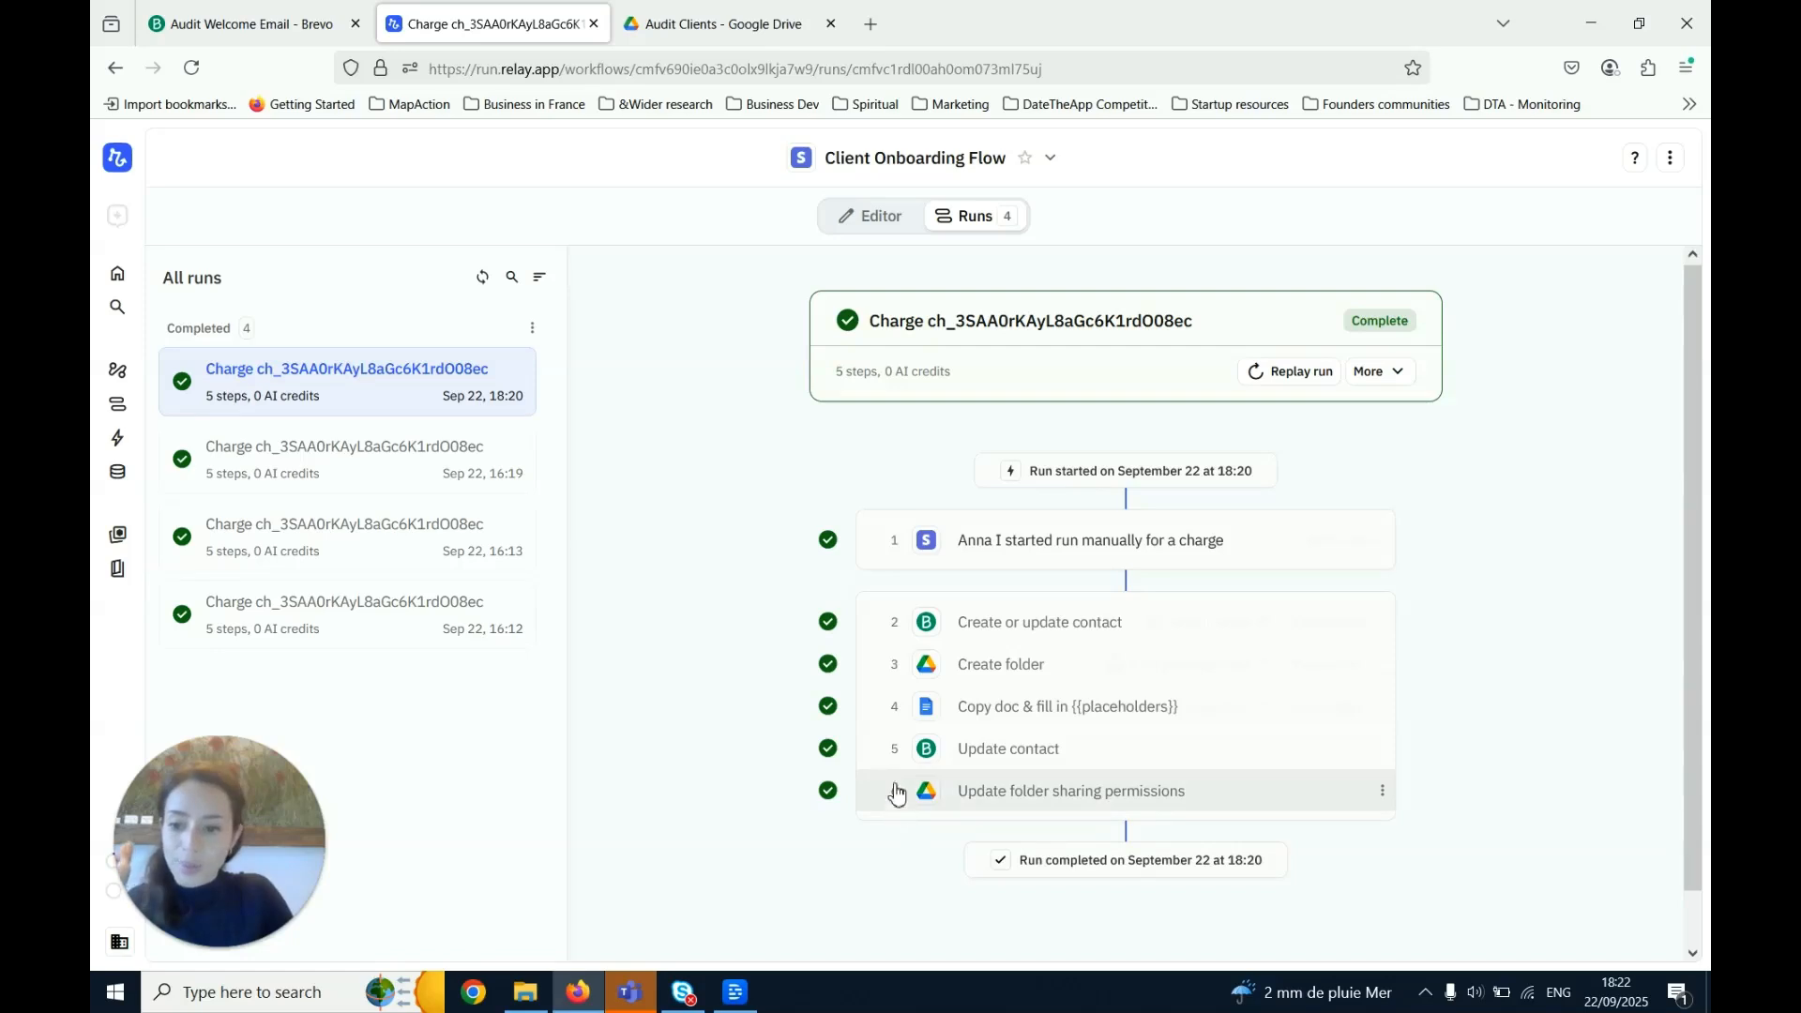
Check the new client's folder inside Audit Clients on Google Drive, and return to the Client Onboarding Flow editor in Relay.app
click(717, 26)
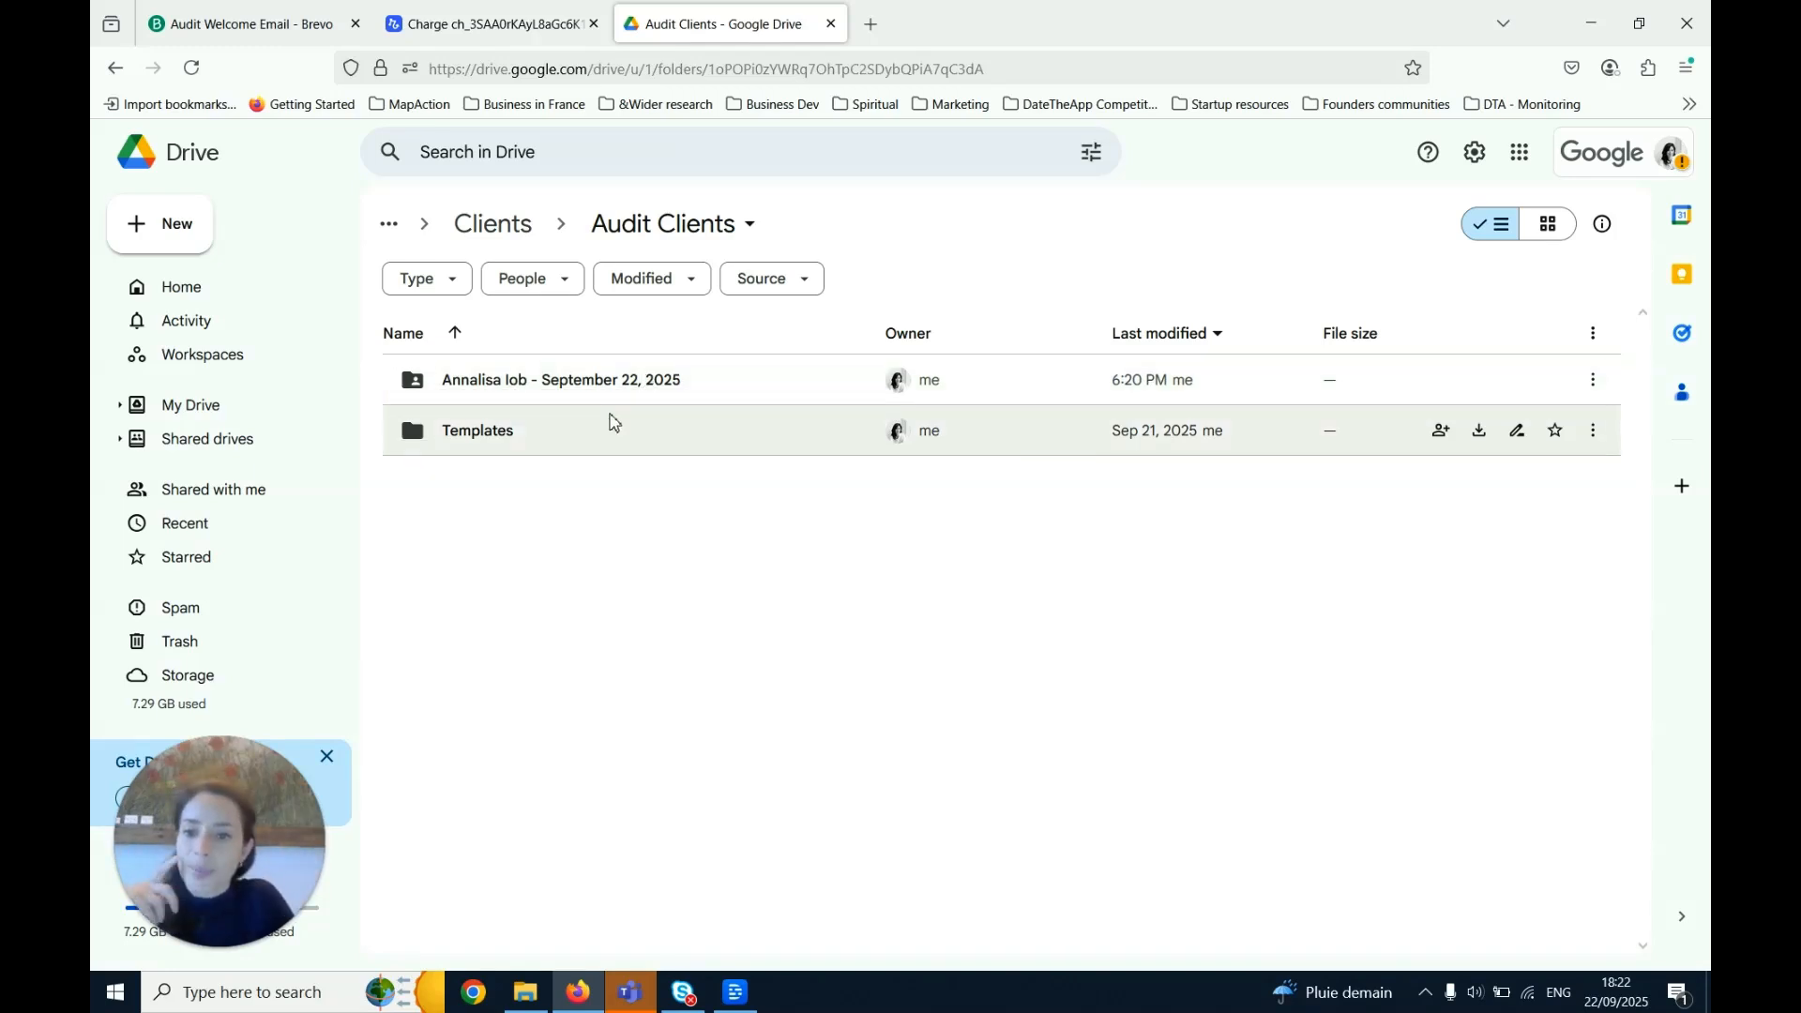
double_click(597, 401)
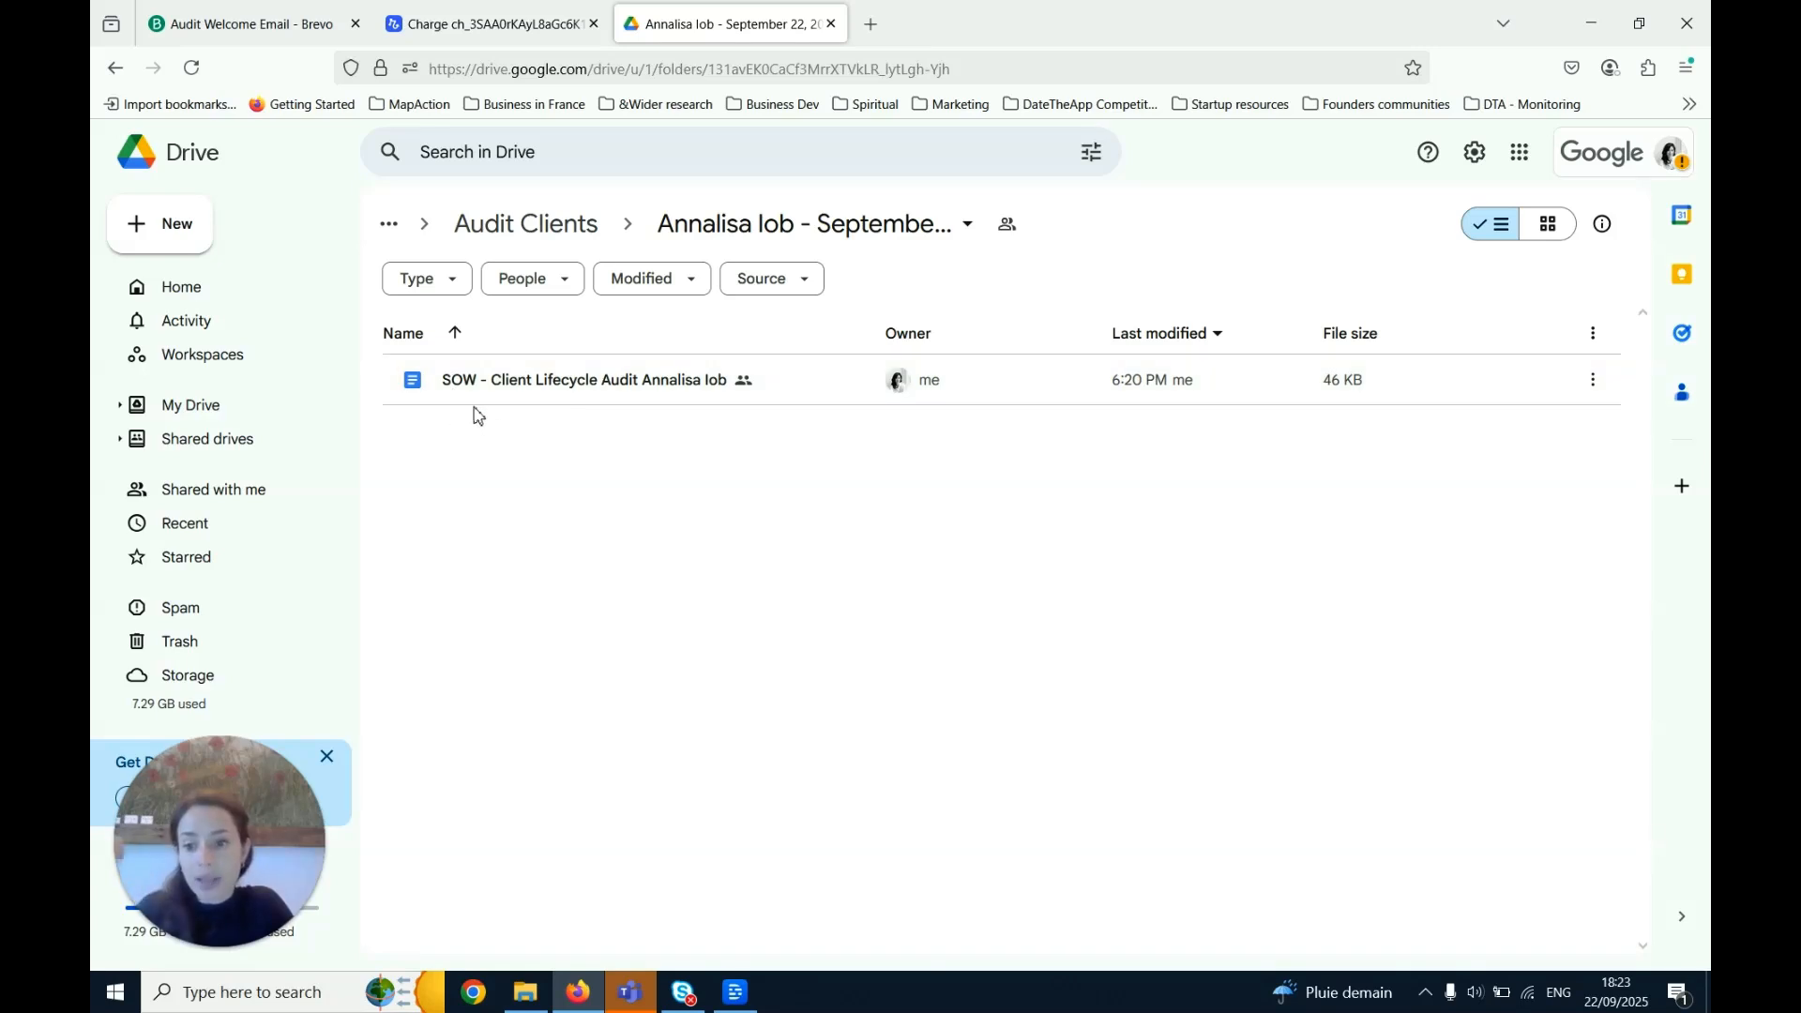
click(468, 22)
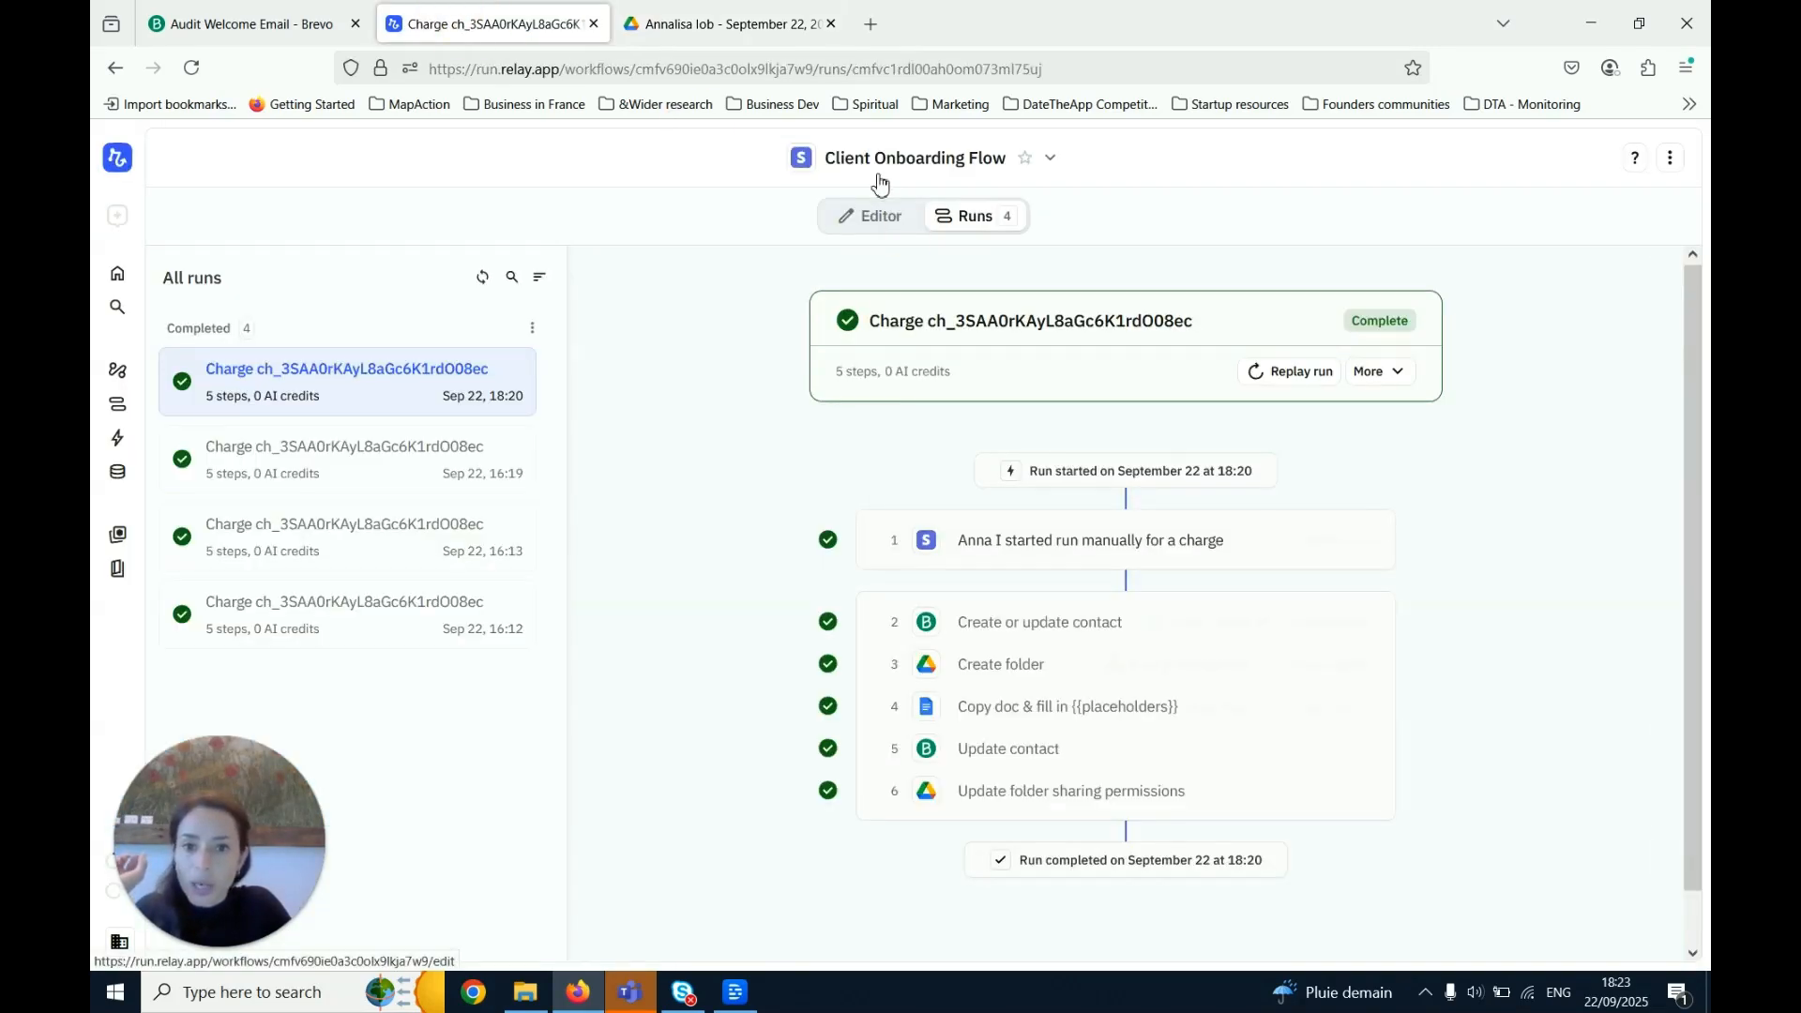
click(876, 218)
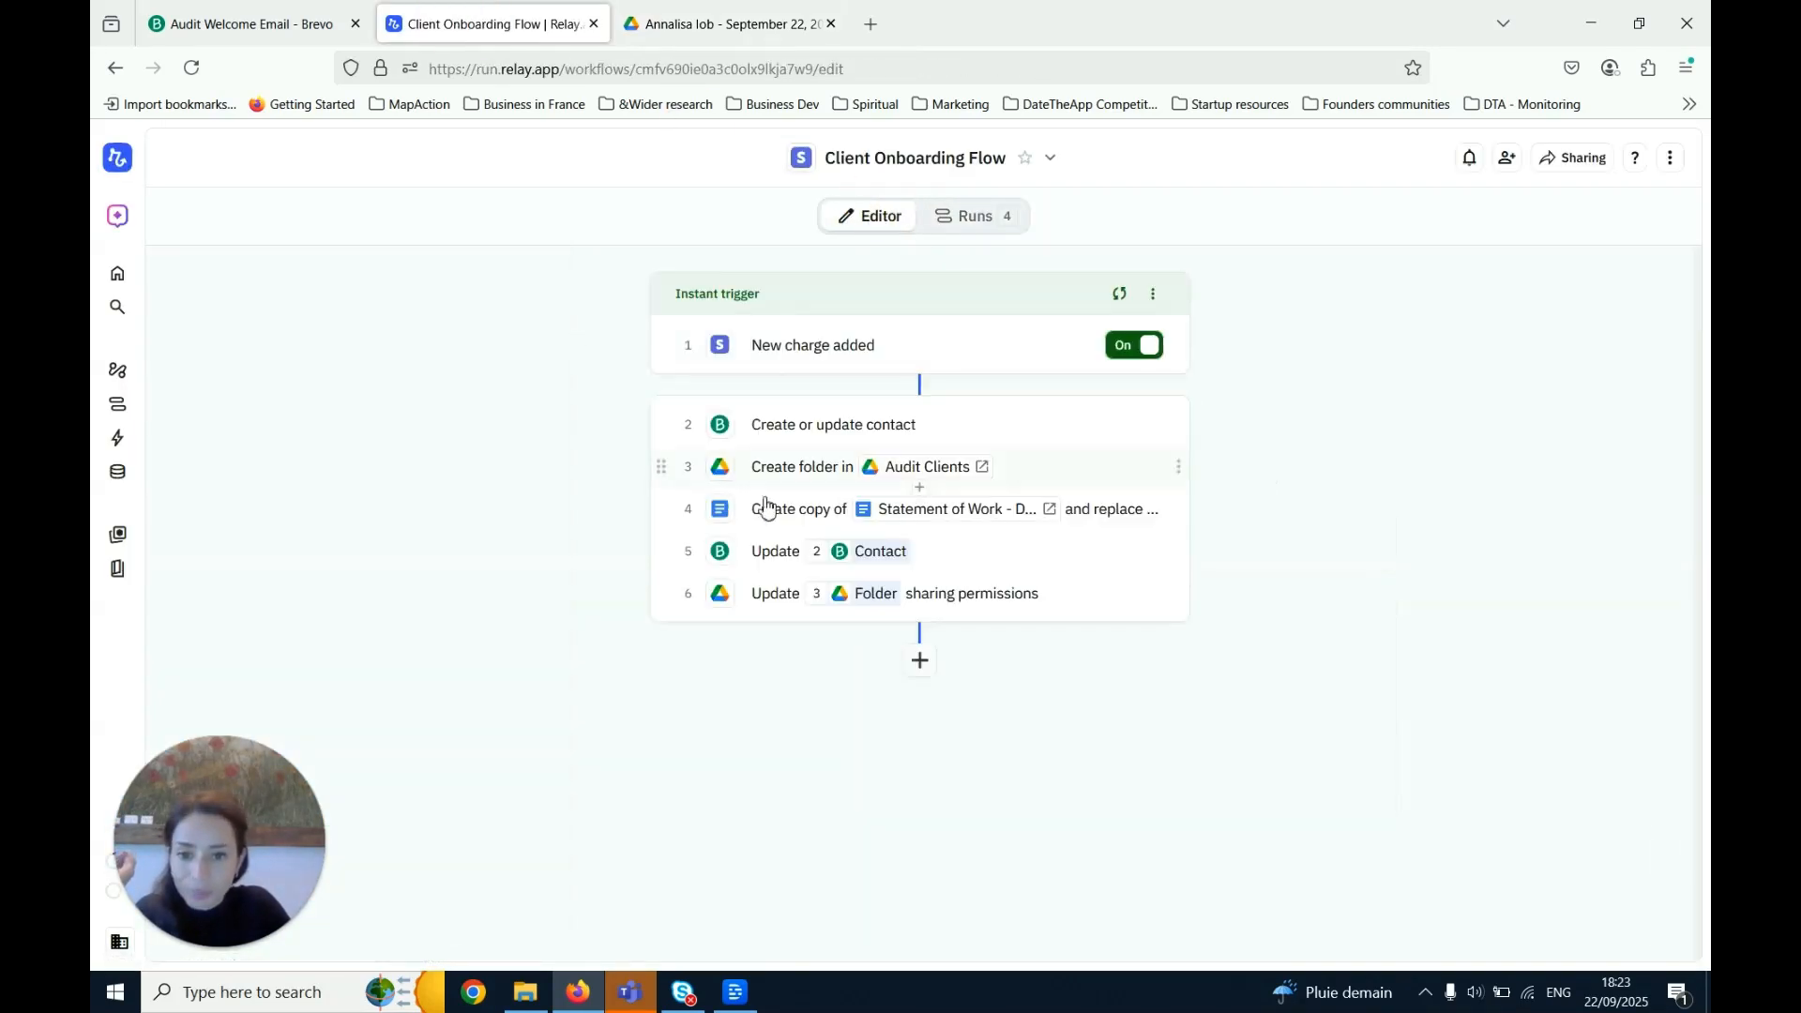
View the settings of the Statement of Work copy step, and open the generated SOW document from the client's Google Drive folder
click(948, 523)
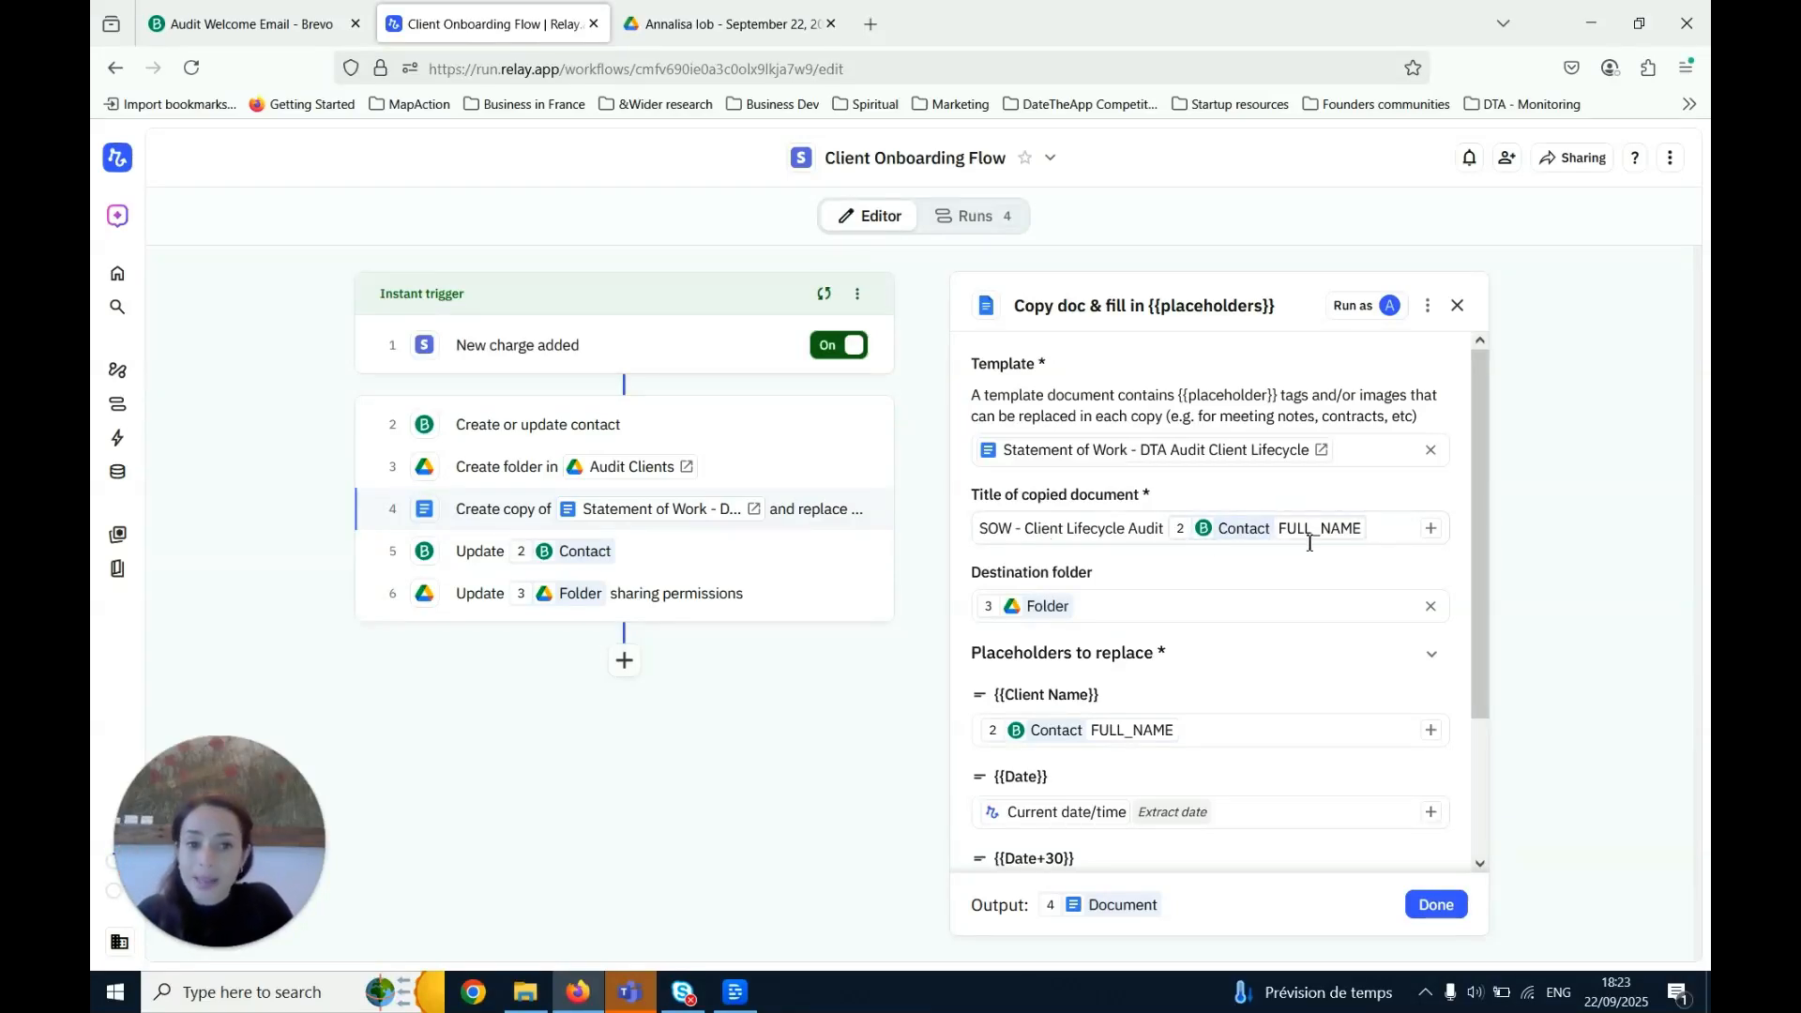
click(749, 12)
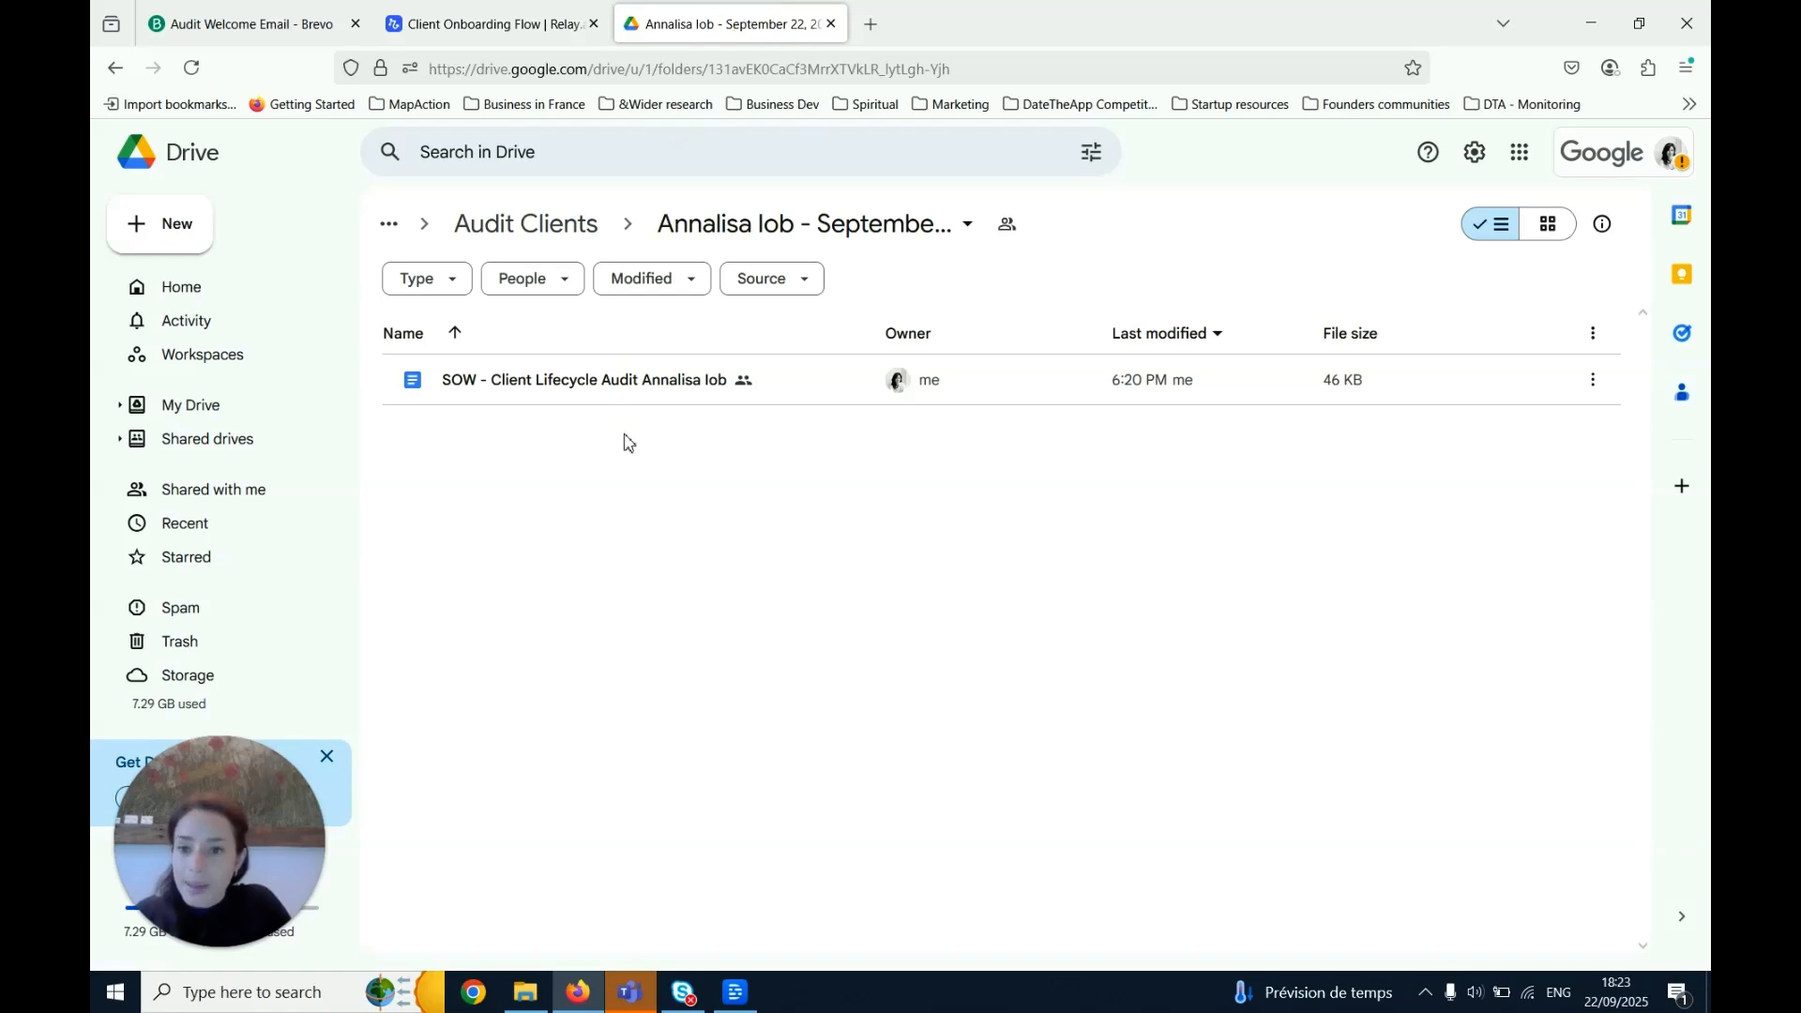
click(549, 392)
double_click(549, 392)
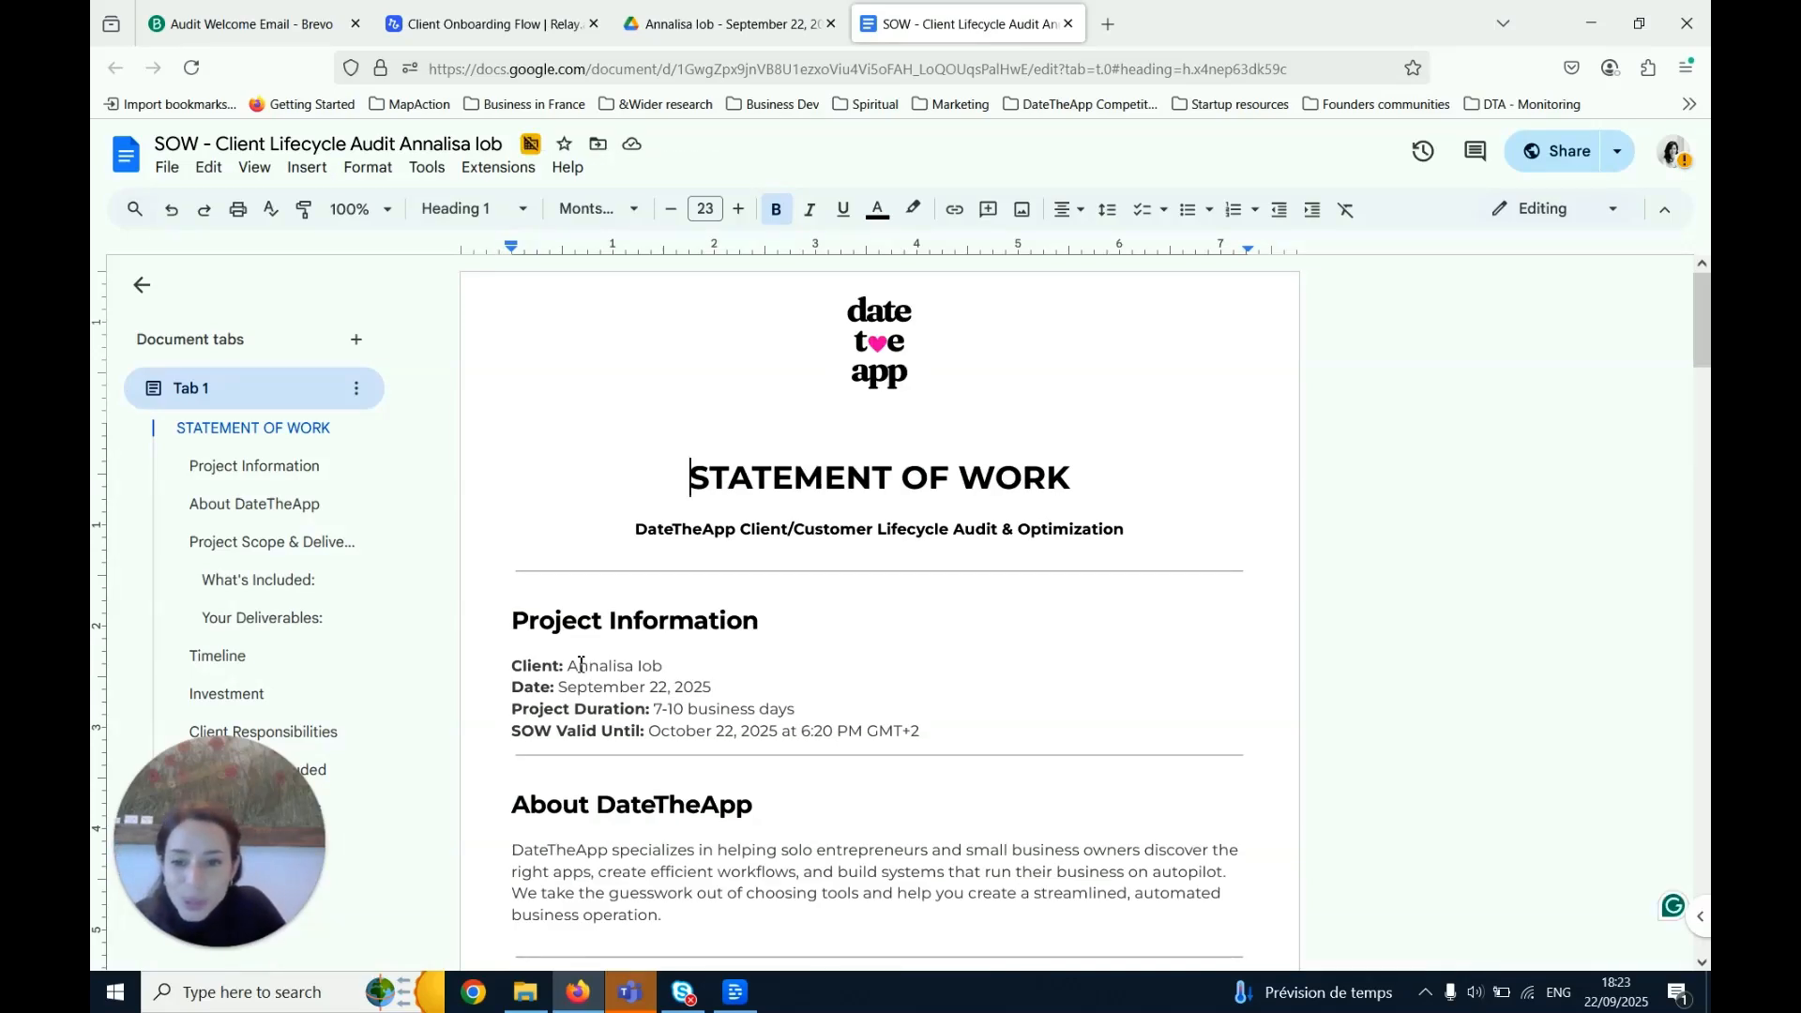
Open the Statement of Work - DTA Audit Client Lifecycle template from the Templates folder in Audit Clients
click(727, 24)
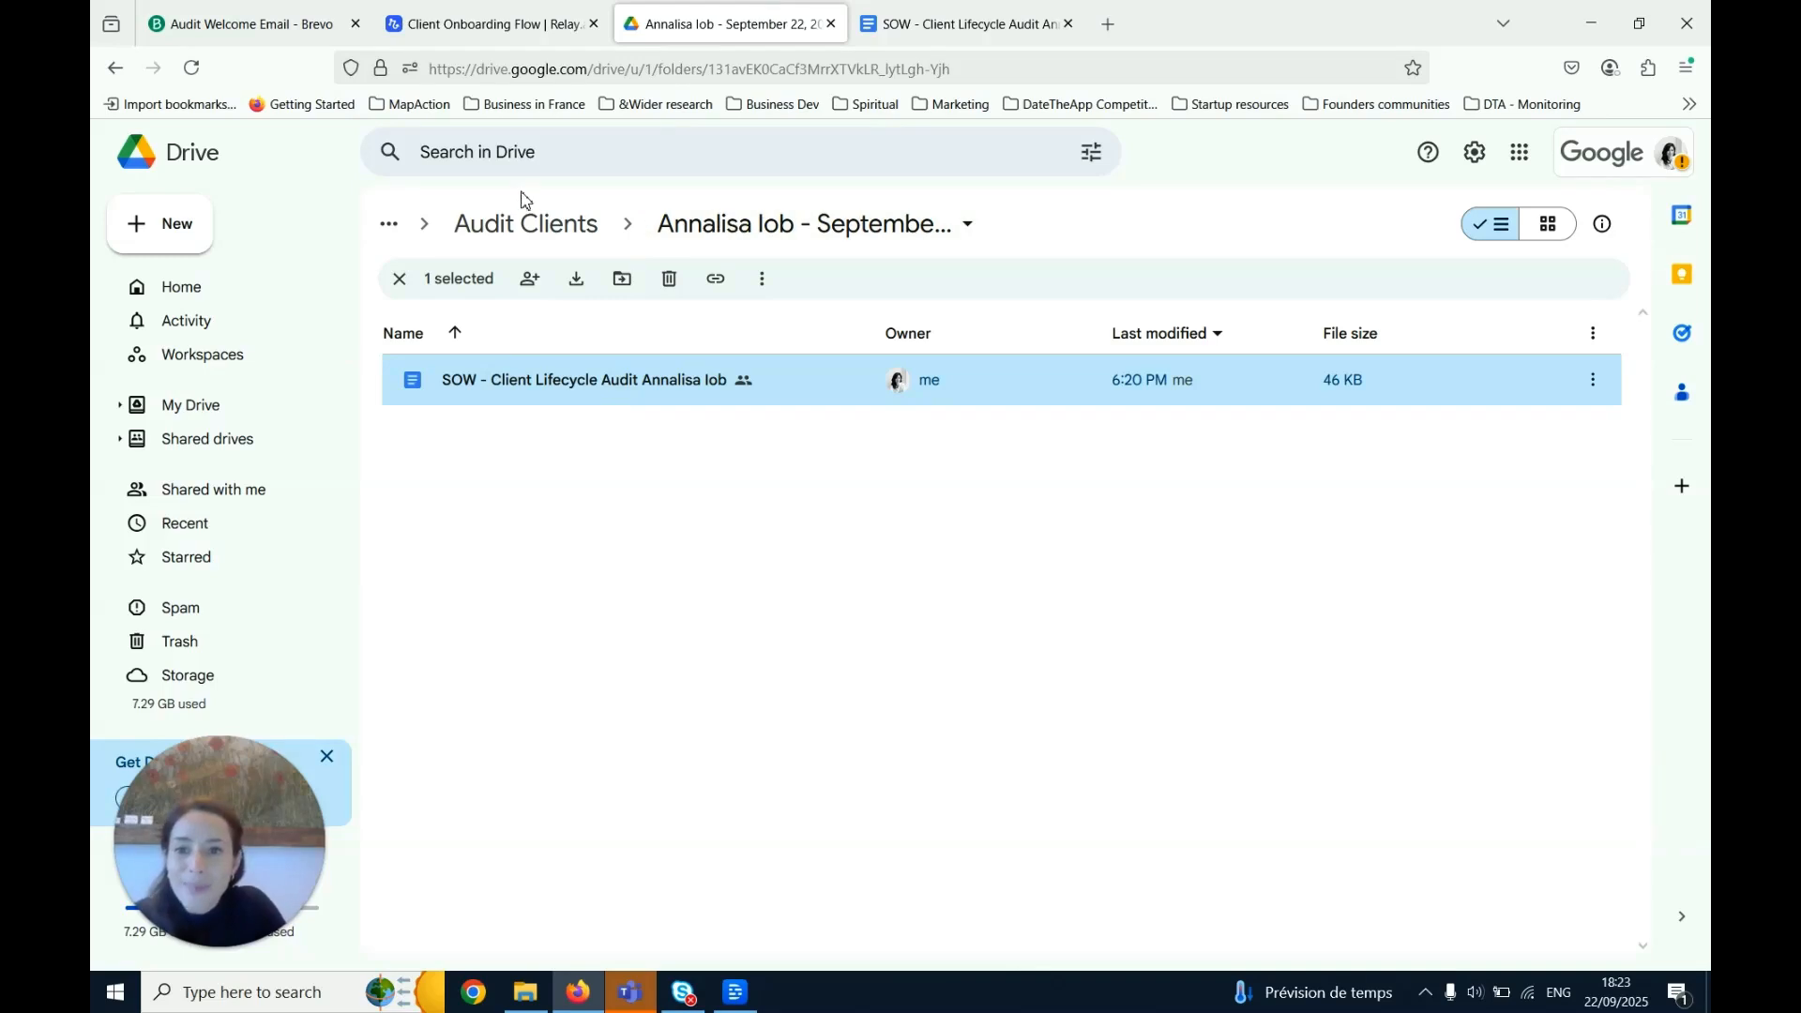
click(525, 225)
click(530, 432)
double_click(530, 432)
double_click(535, 394)
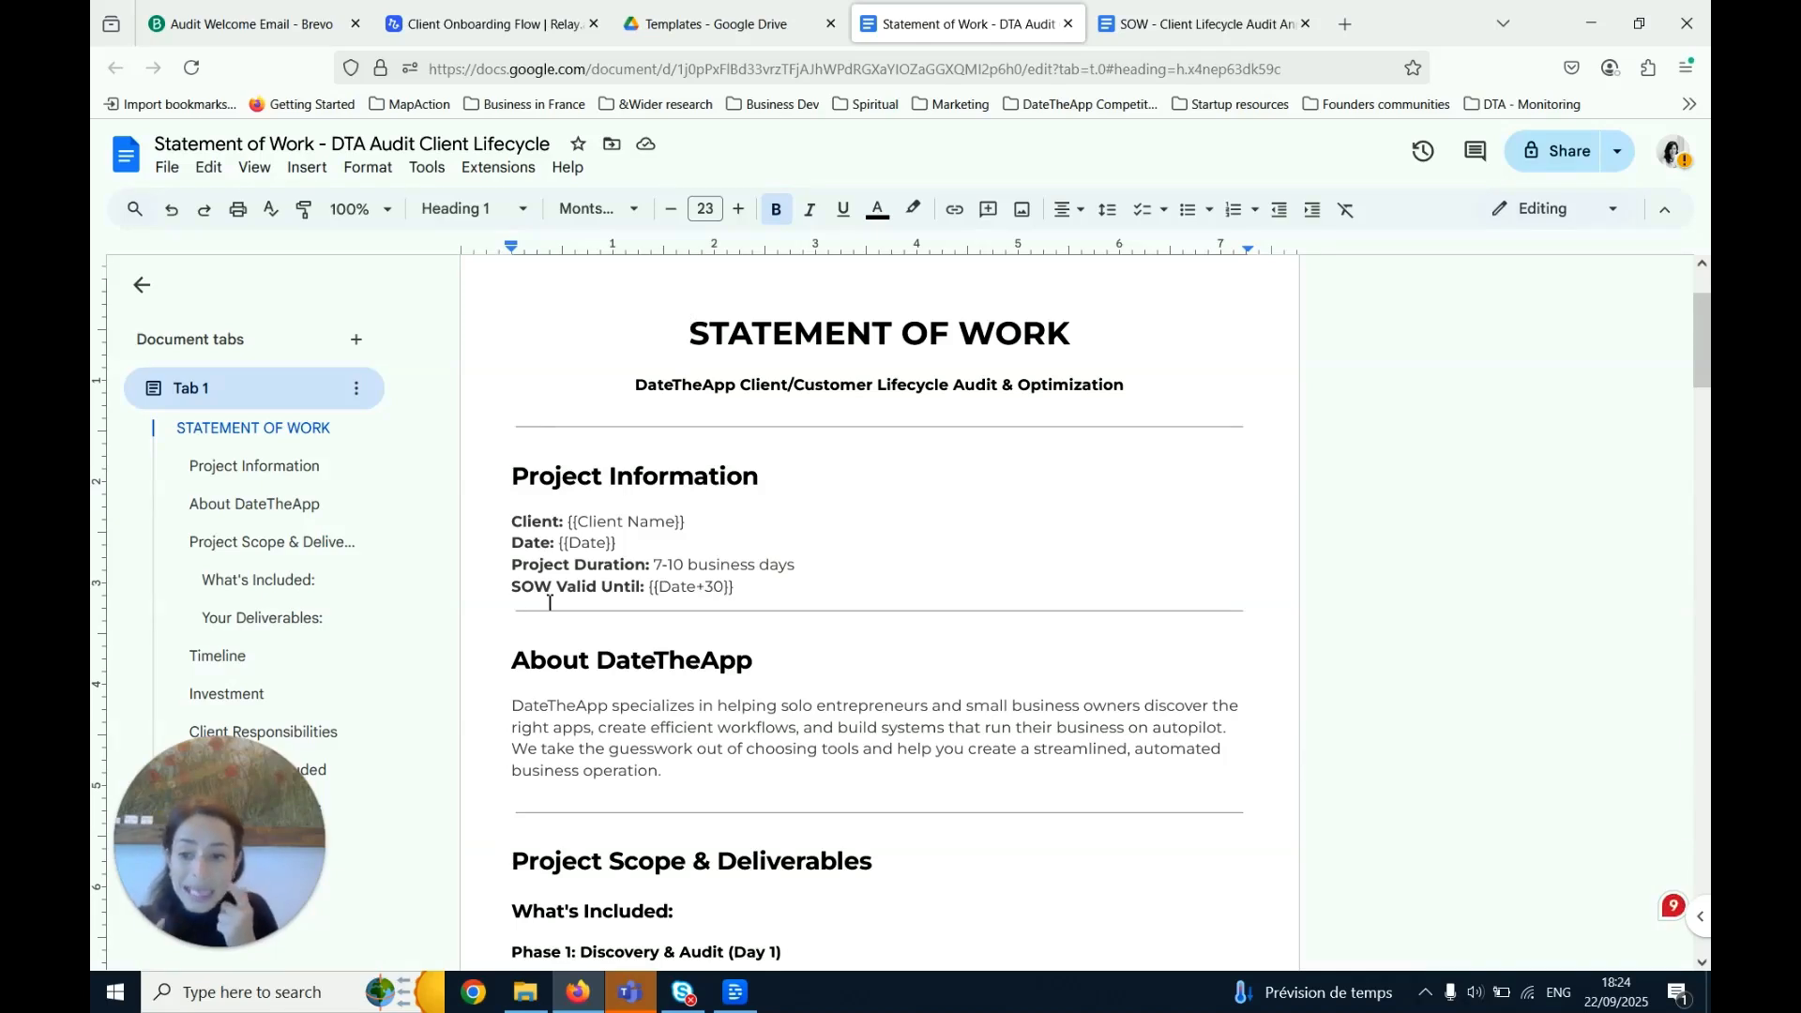
Review the generated client SOW from Project Information down to the Signatures section
click(1195, 23)
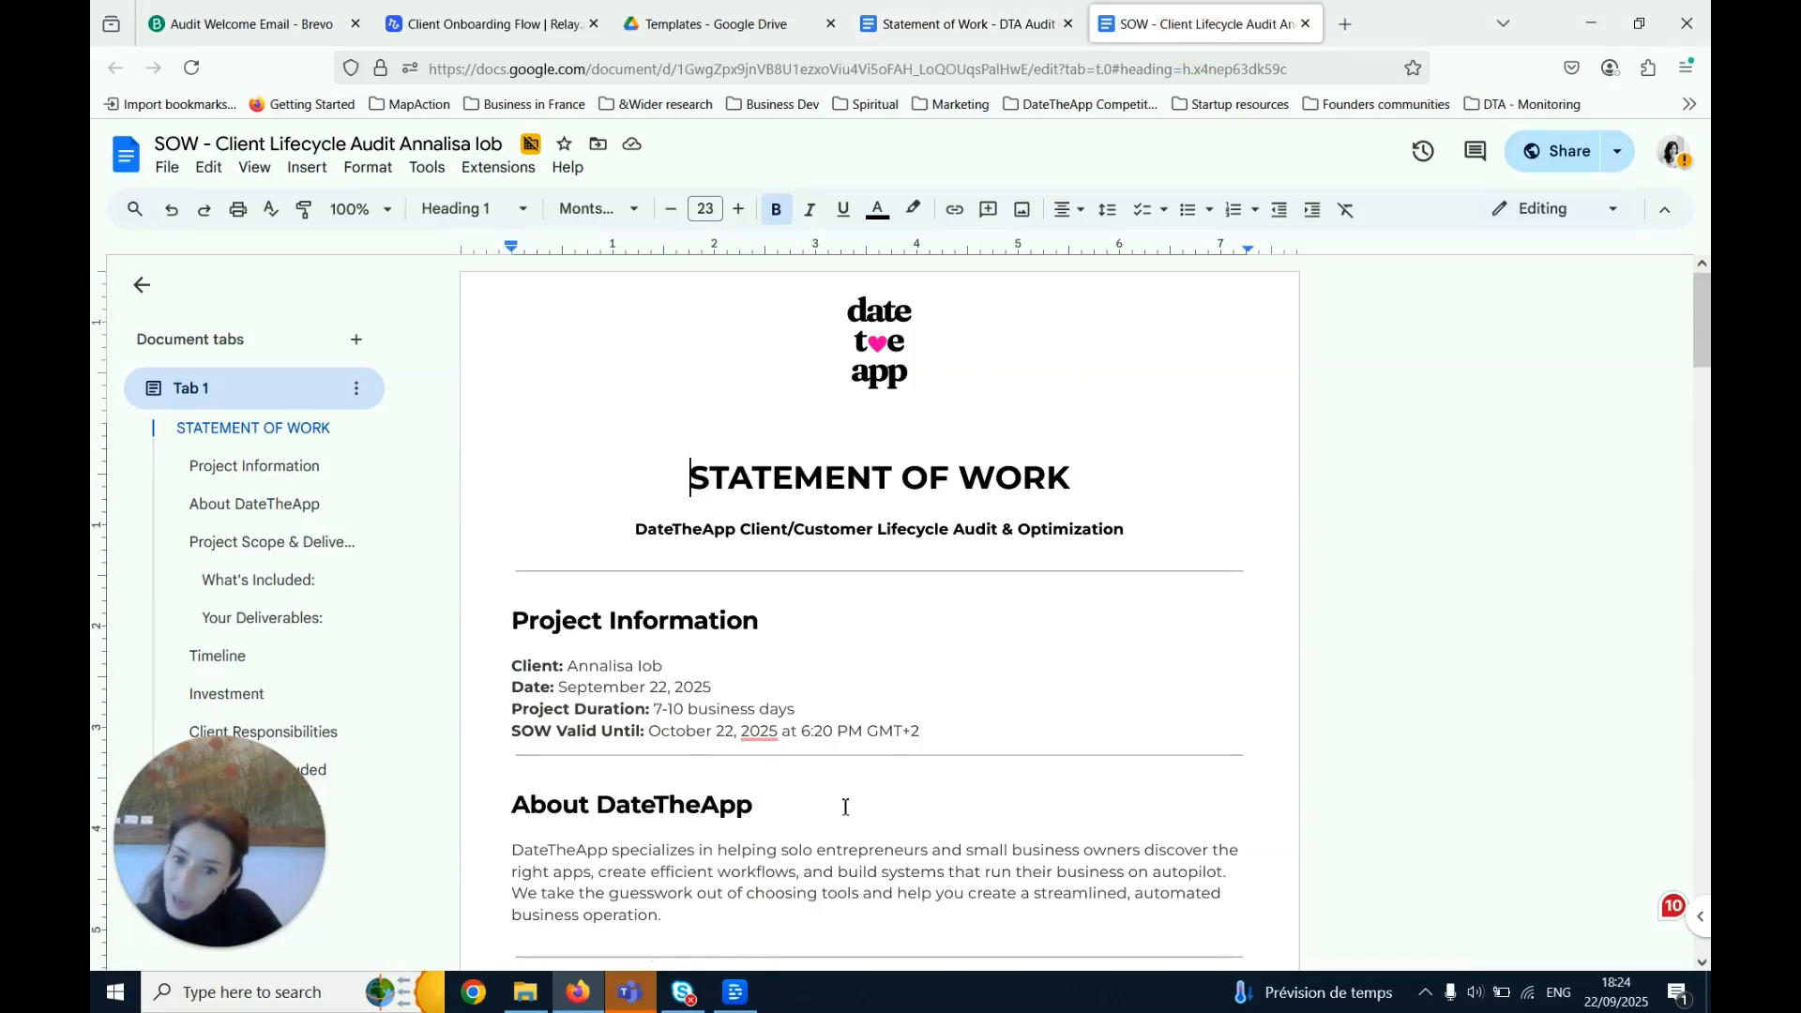
scroll(845, 798, down, 5)
scroll(845, 798, down, 20)
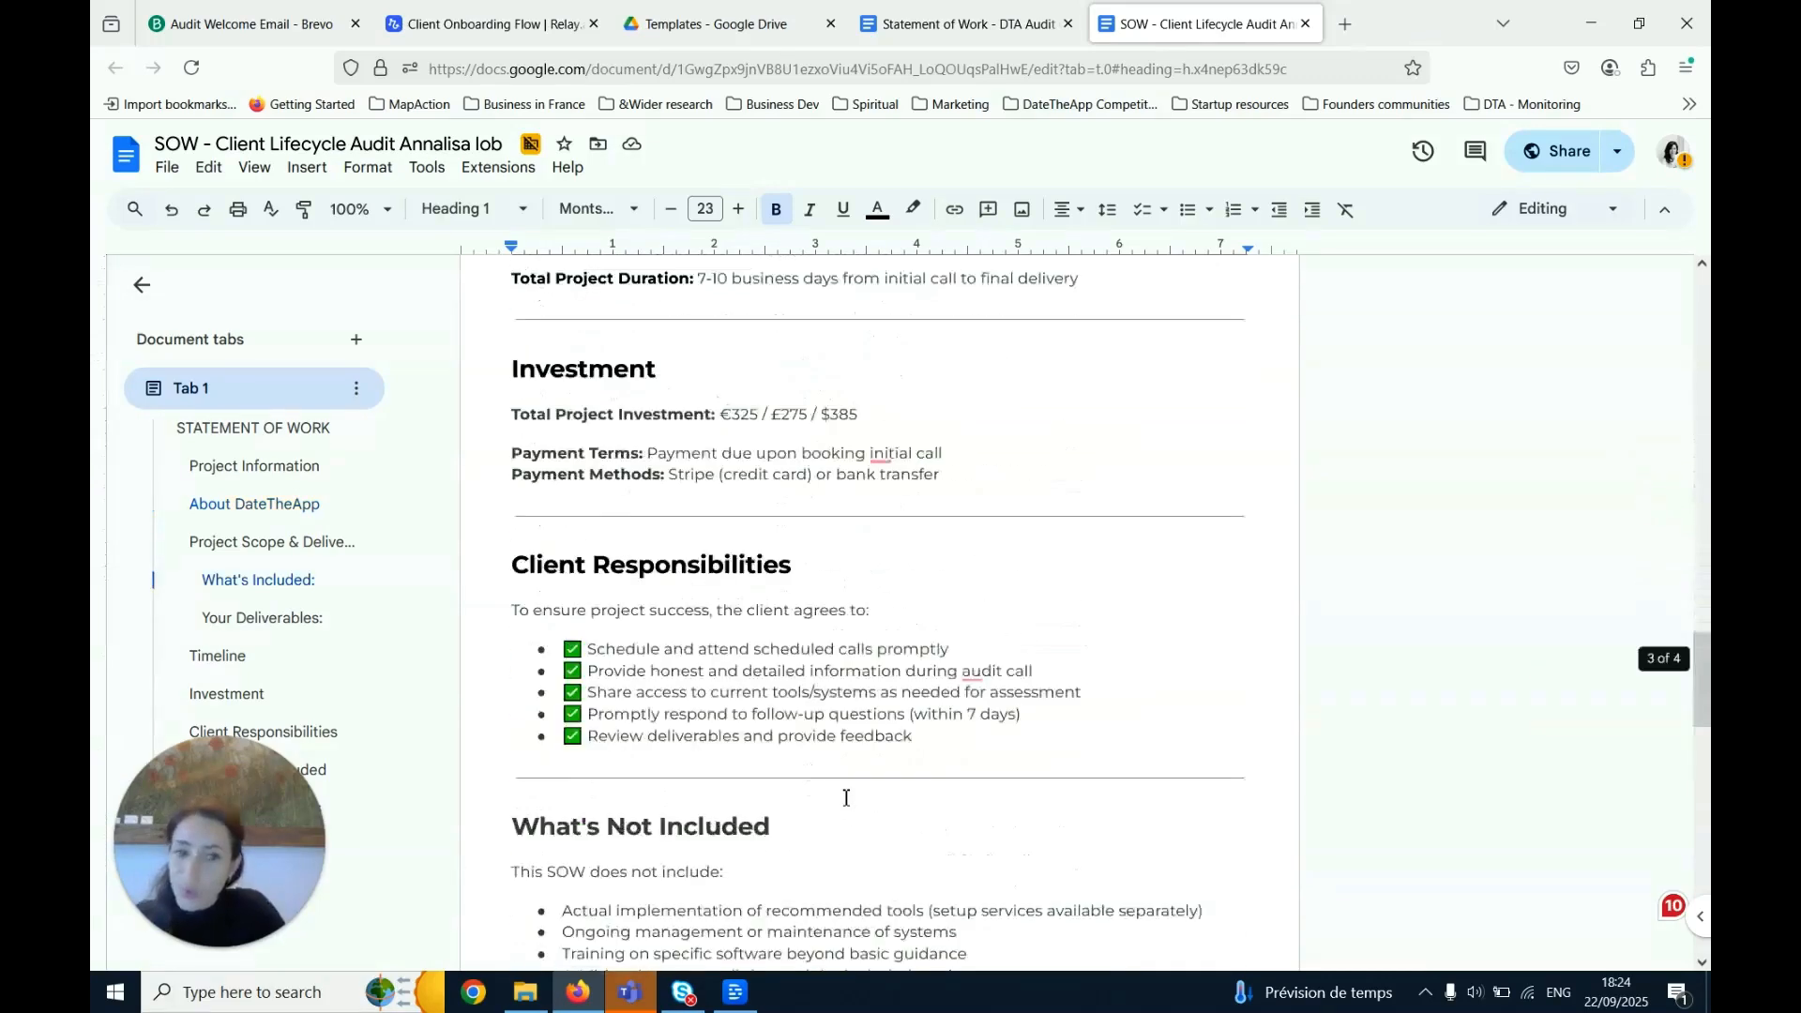
scroll(845, 798, up, 2)
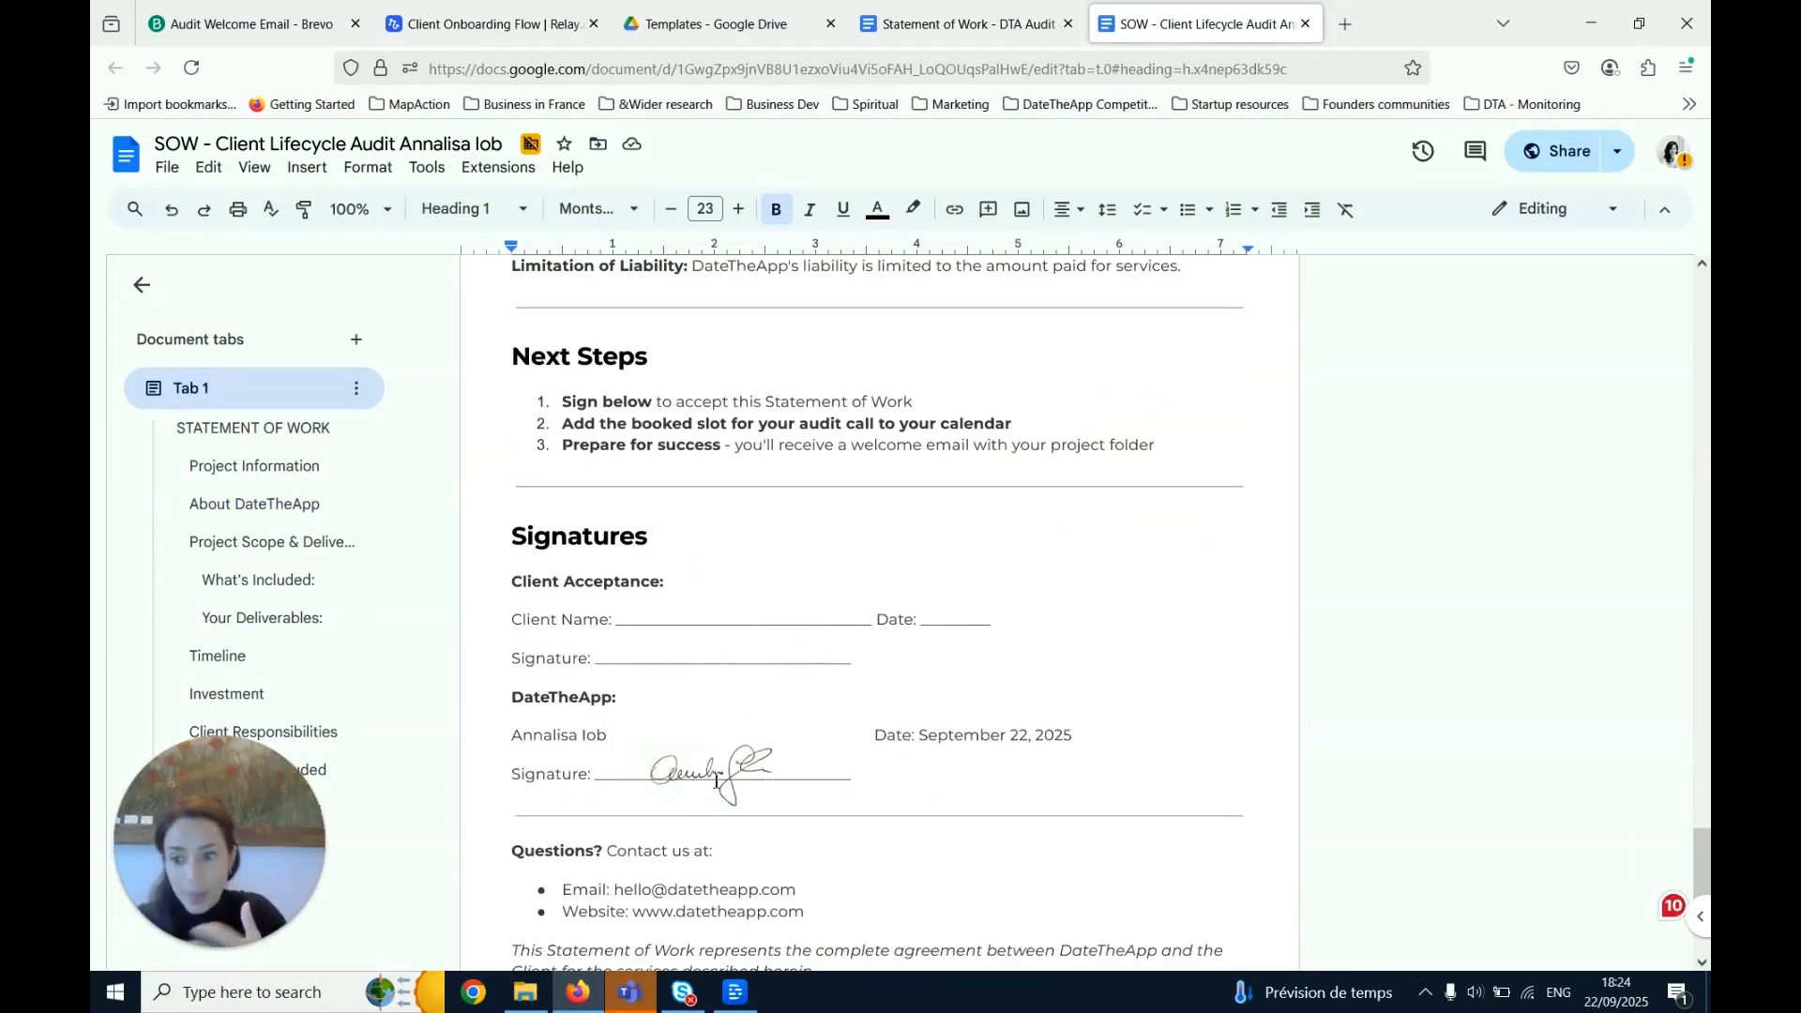
click(926, 737)
Examine the Statement of Work template down to the date placeholder in its Signatures section
click(960, 7)
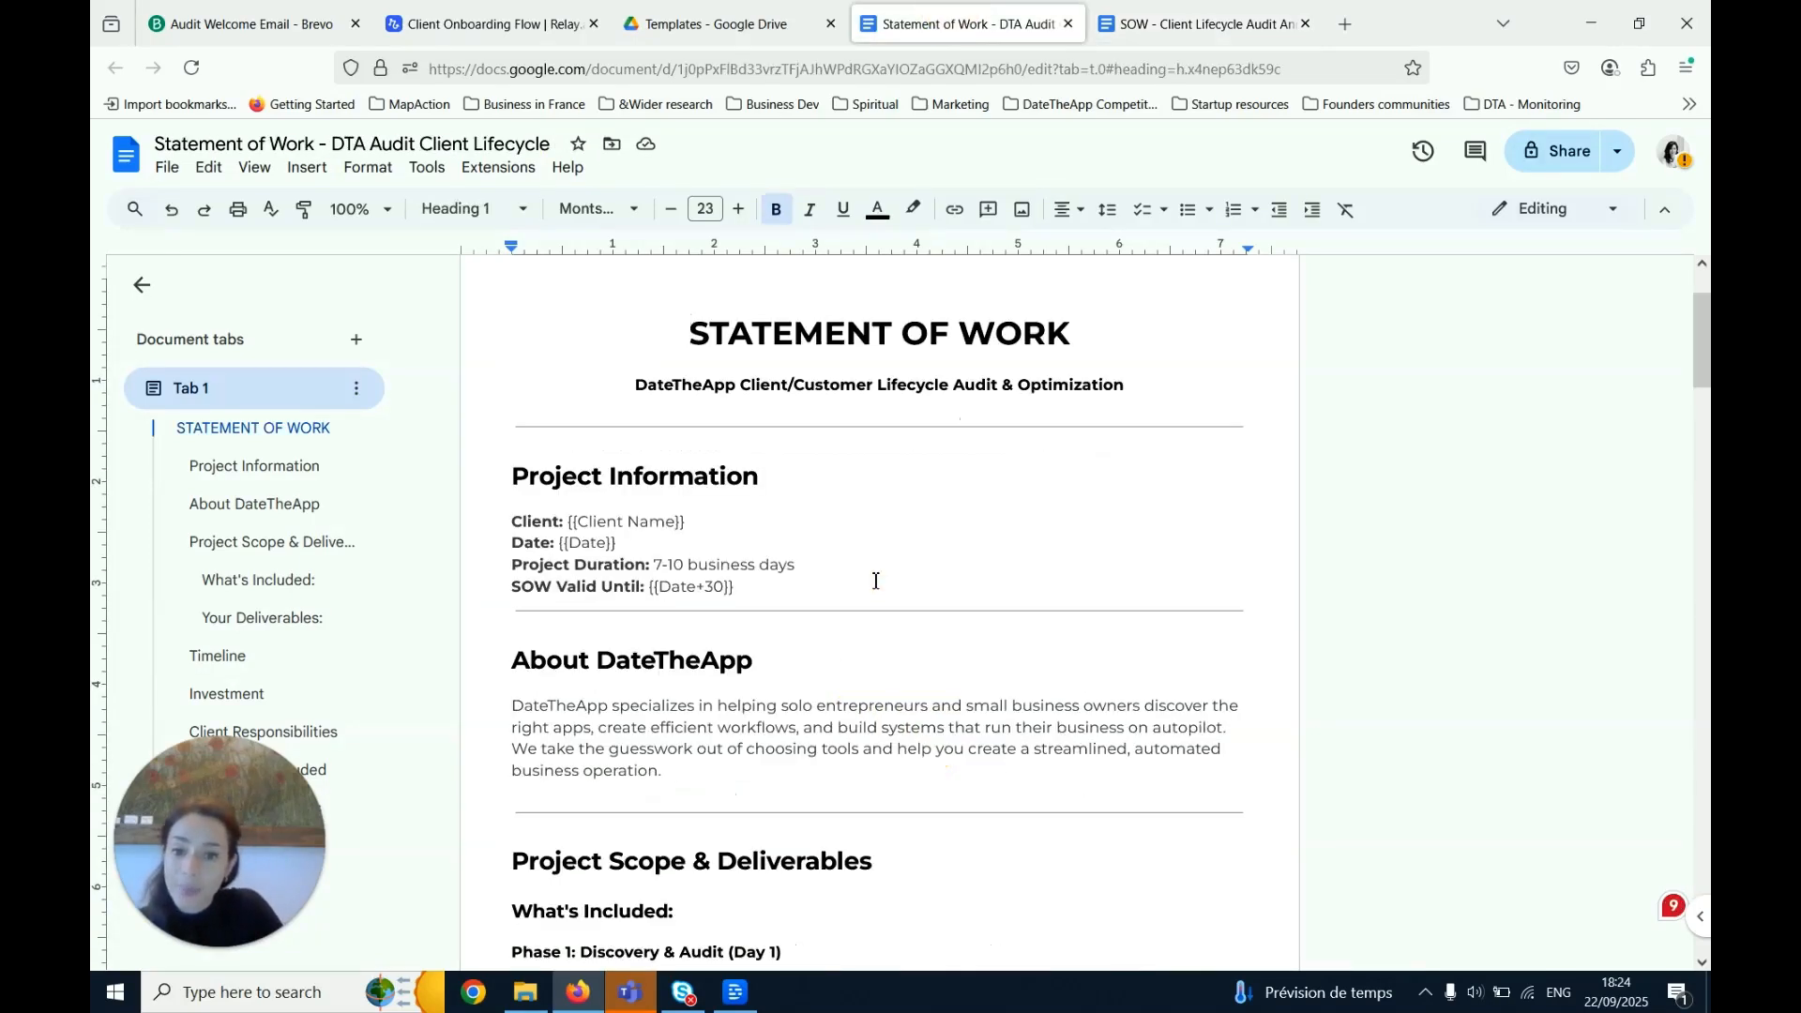
scroll(875, 581, down, 15)
scroll(875, 581, up, 1)
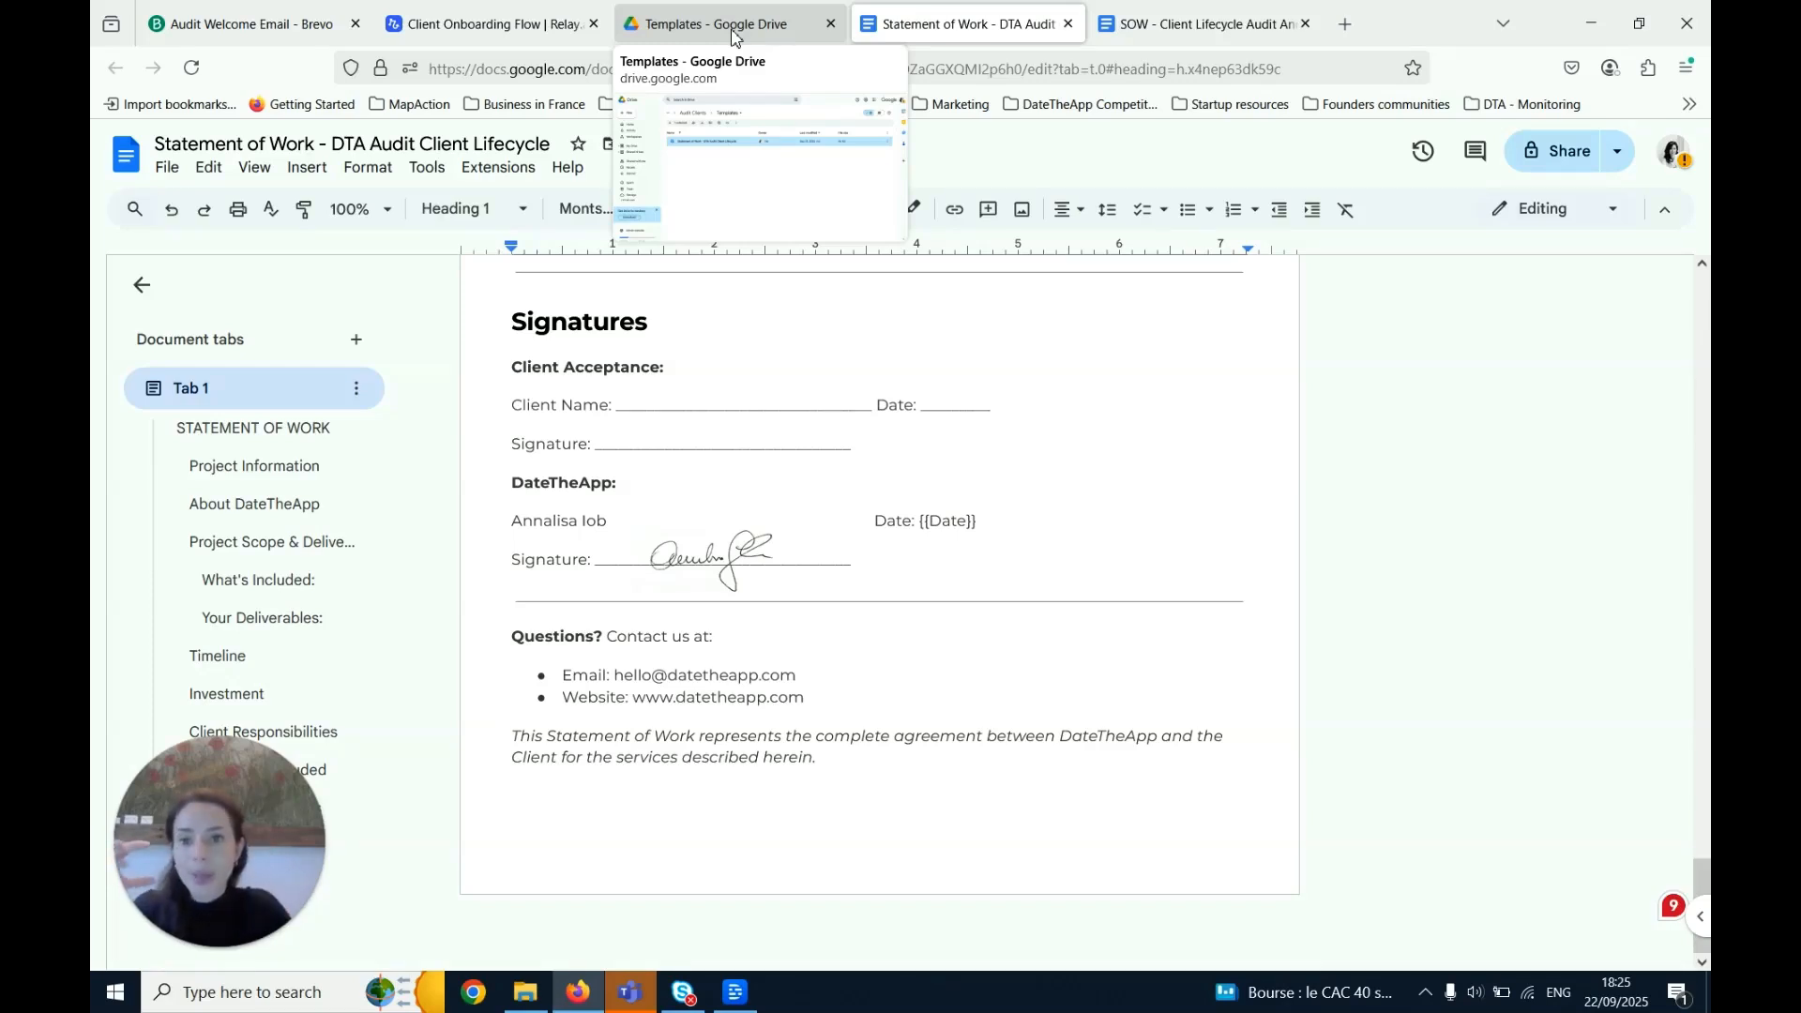
Return to the Audit Clients folder in Google Drive and view the options available for the client's folder
click(732, 37)
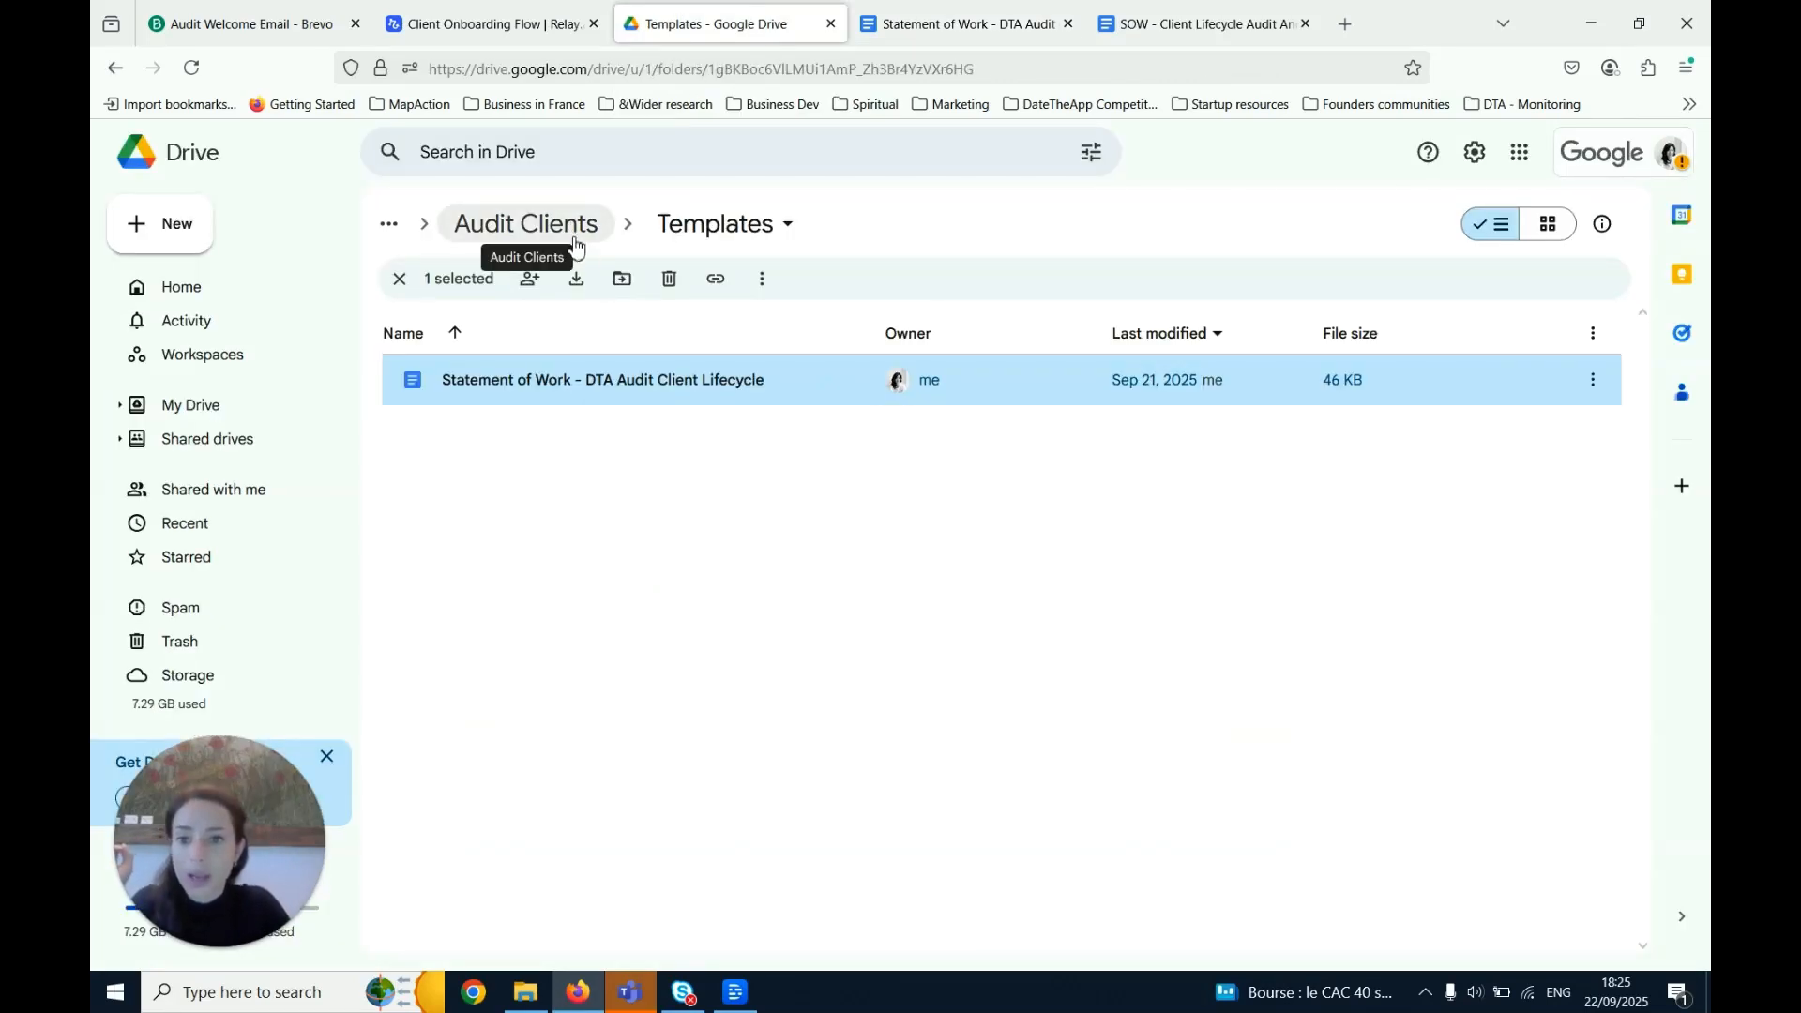
click(574, 230)
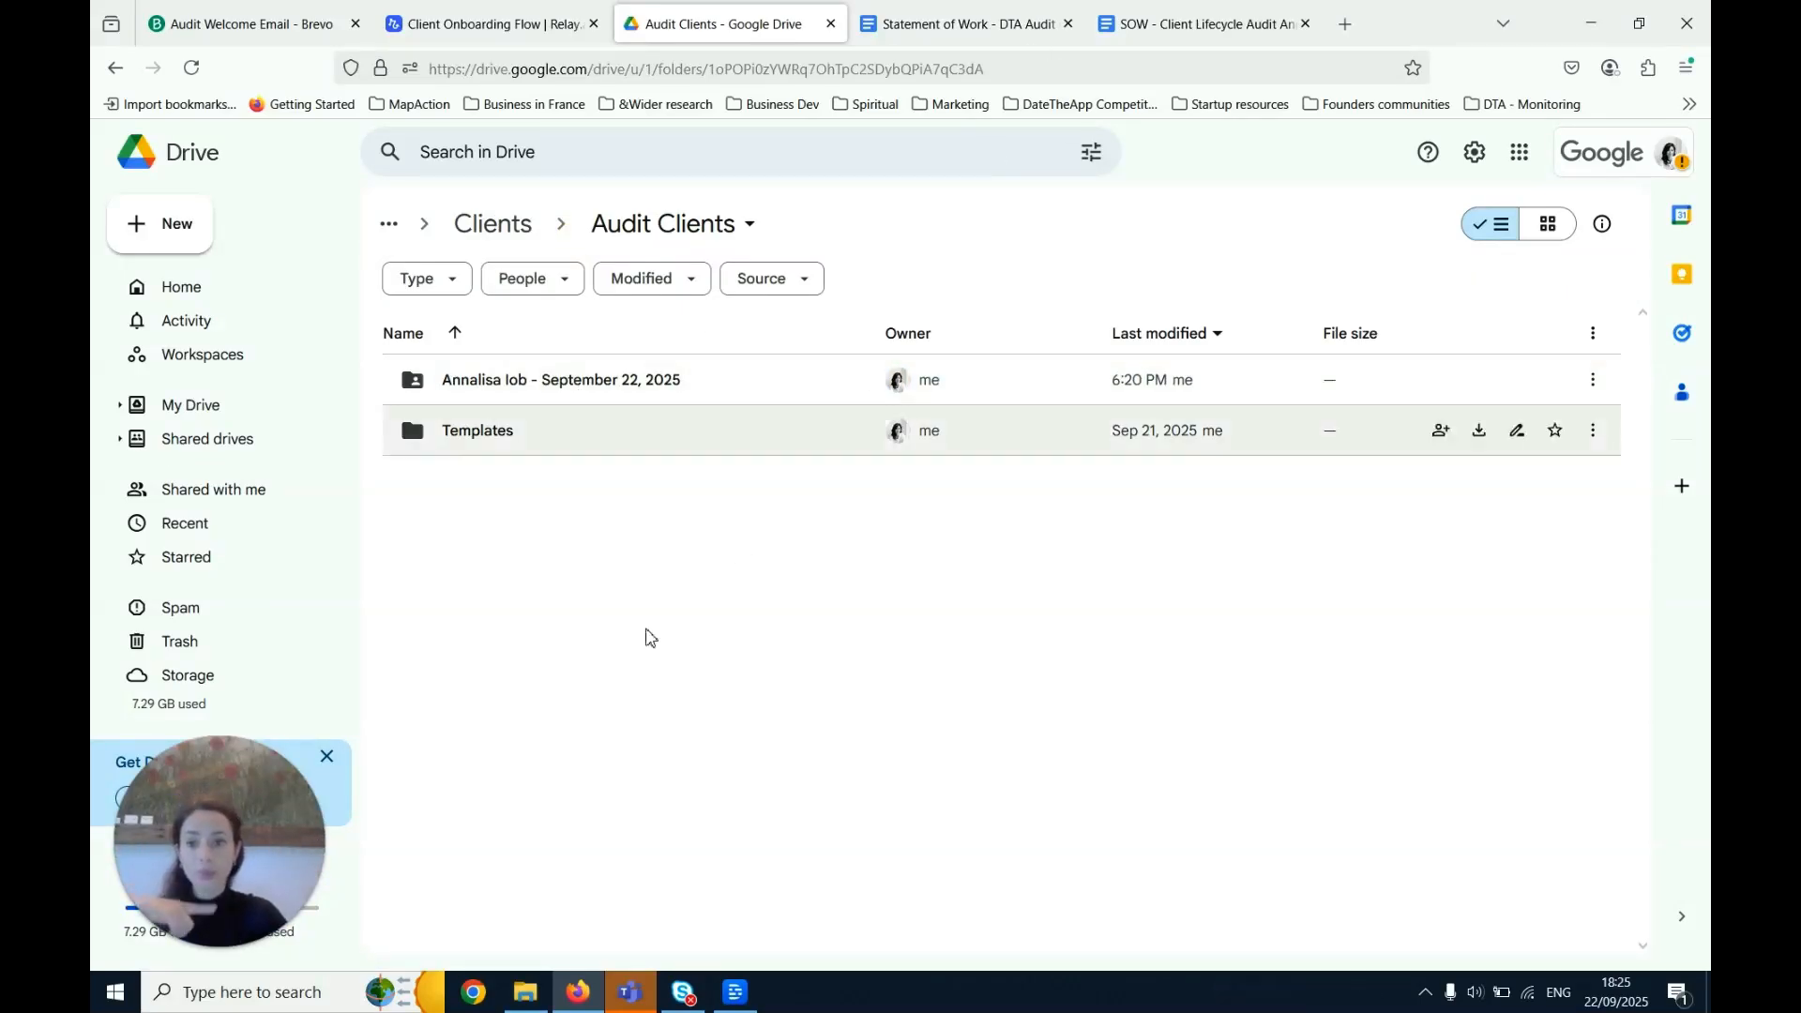
right_click(659, 383)
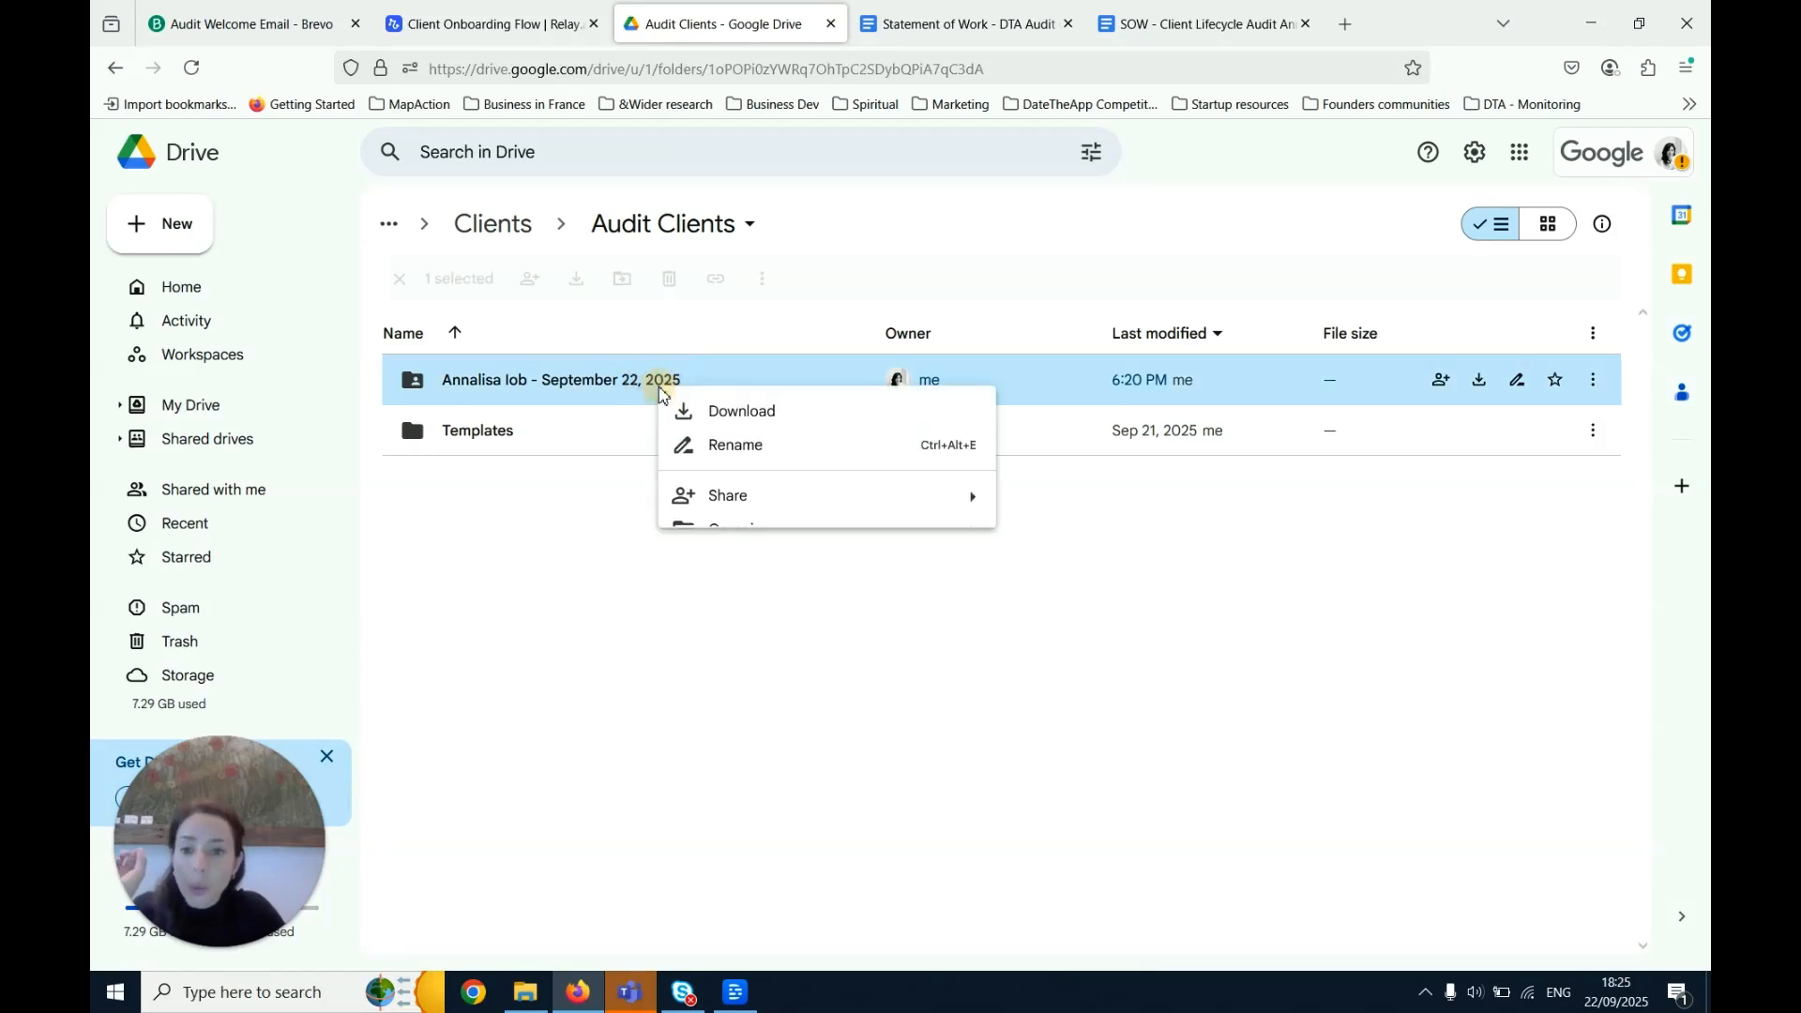
click(587, 671)
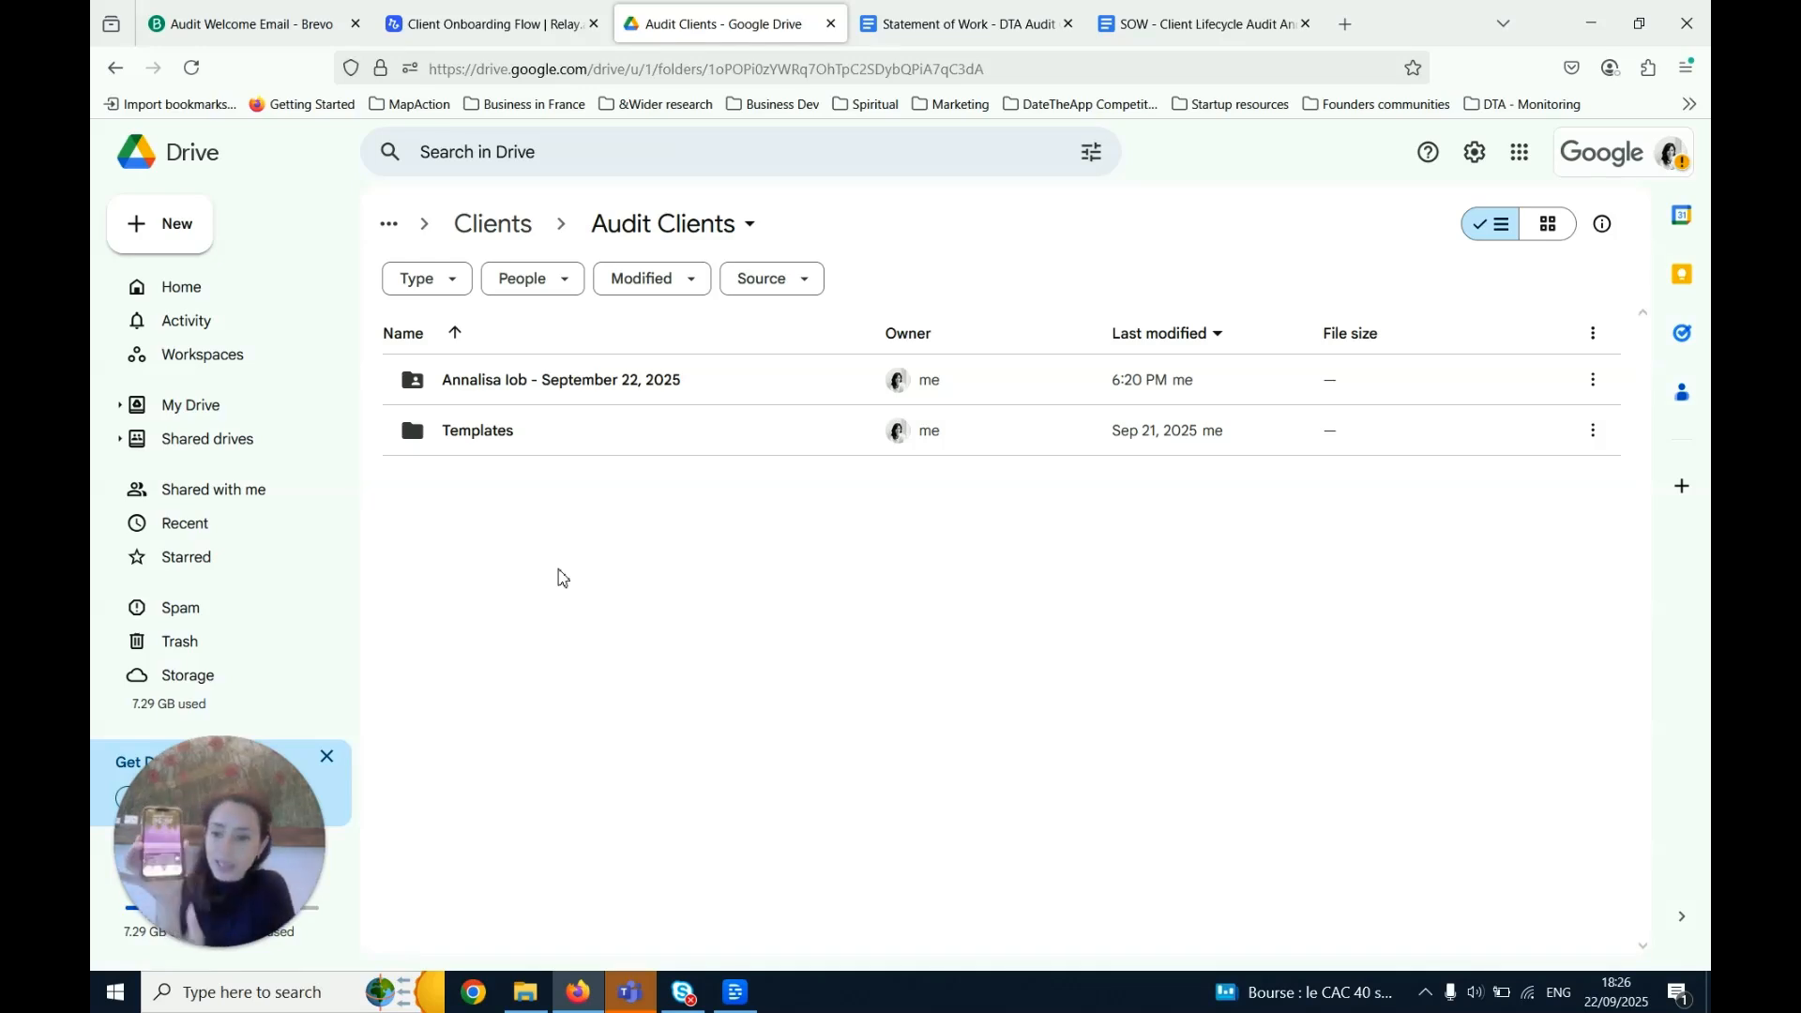
Switch to the welcome email received in Gmail and review its greeting and project folder section
click(497, 20)
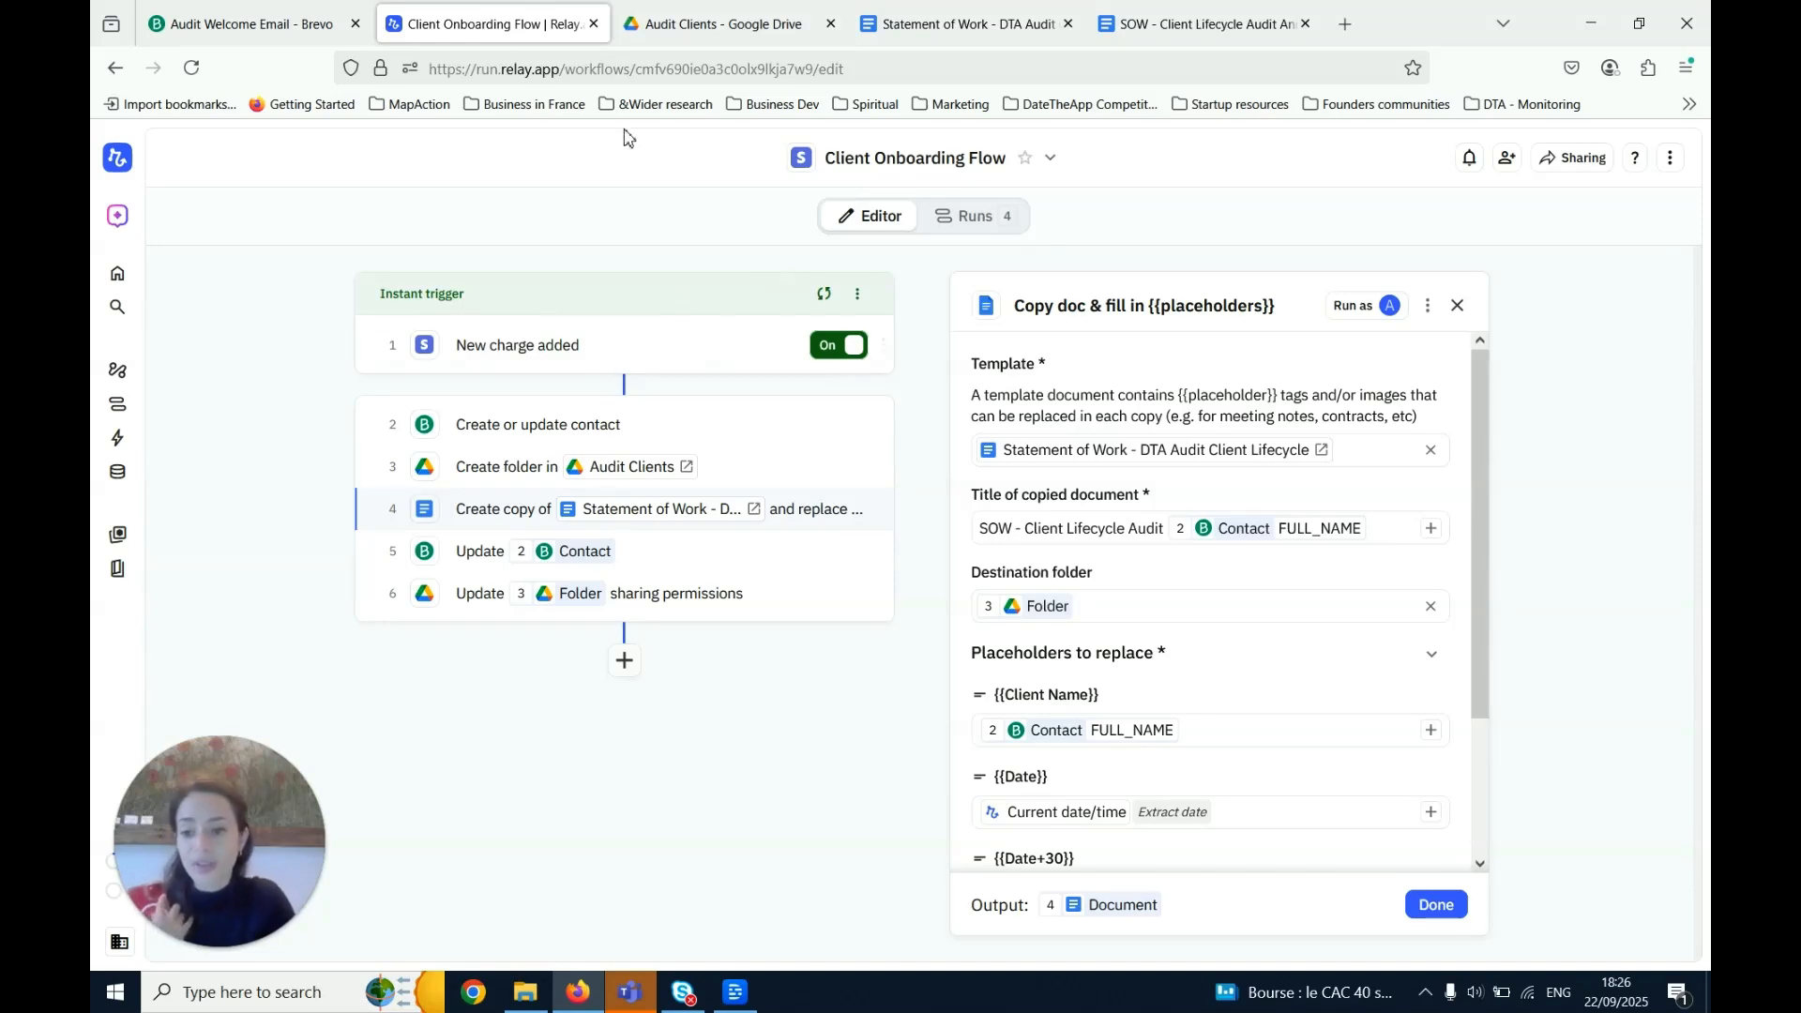
click(261, 22)
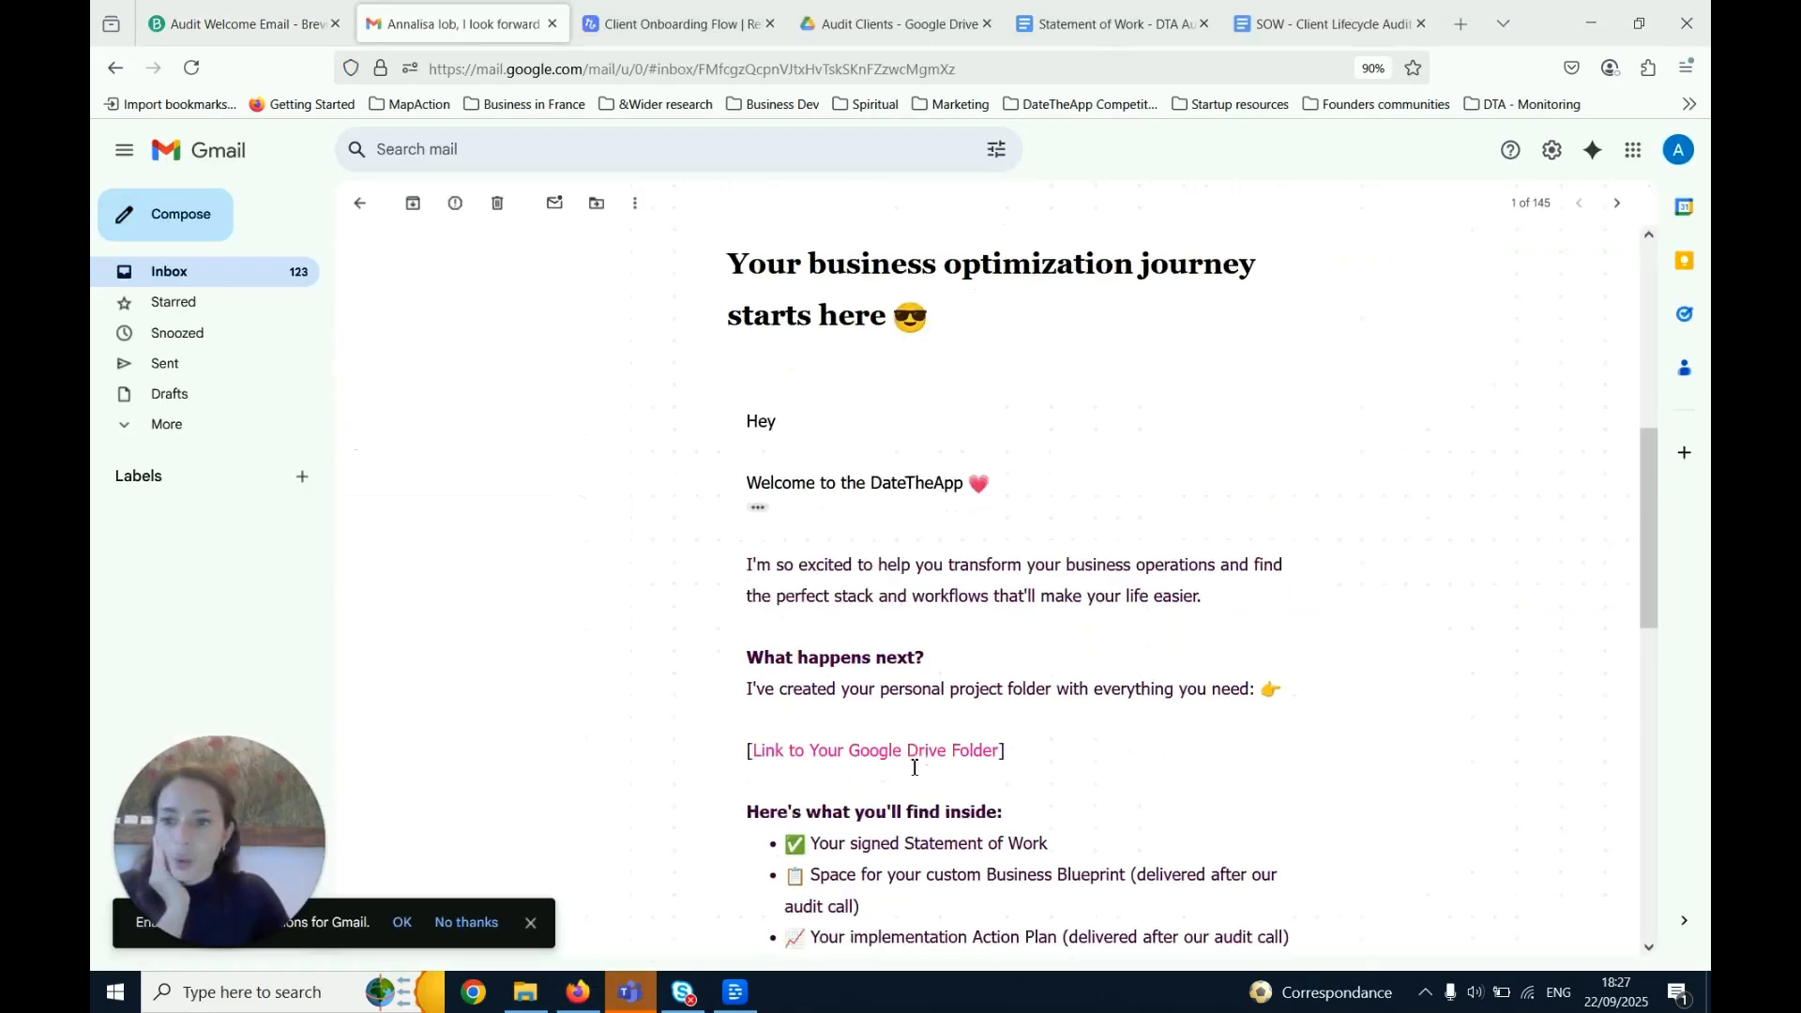
scroll(912, 764, down, 4)
scroll(914, 767, up, 5)
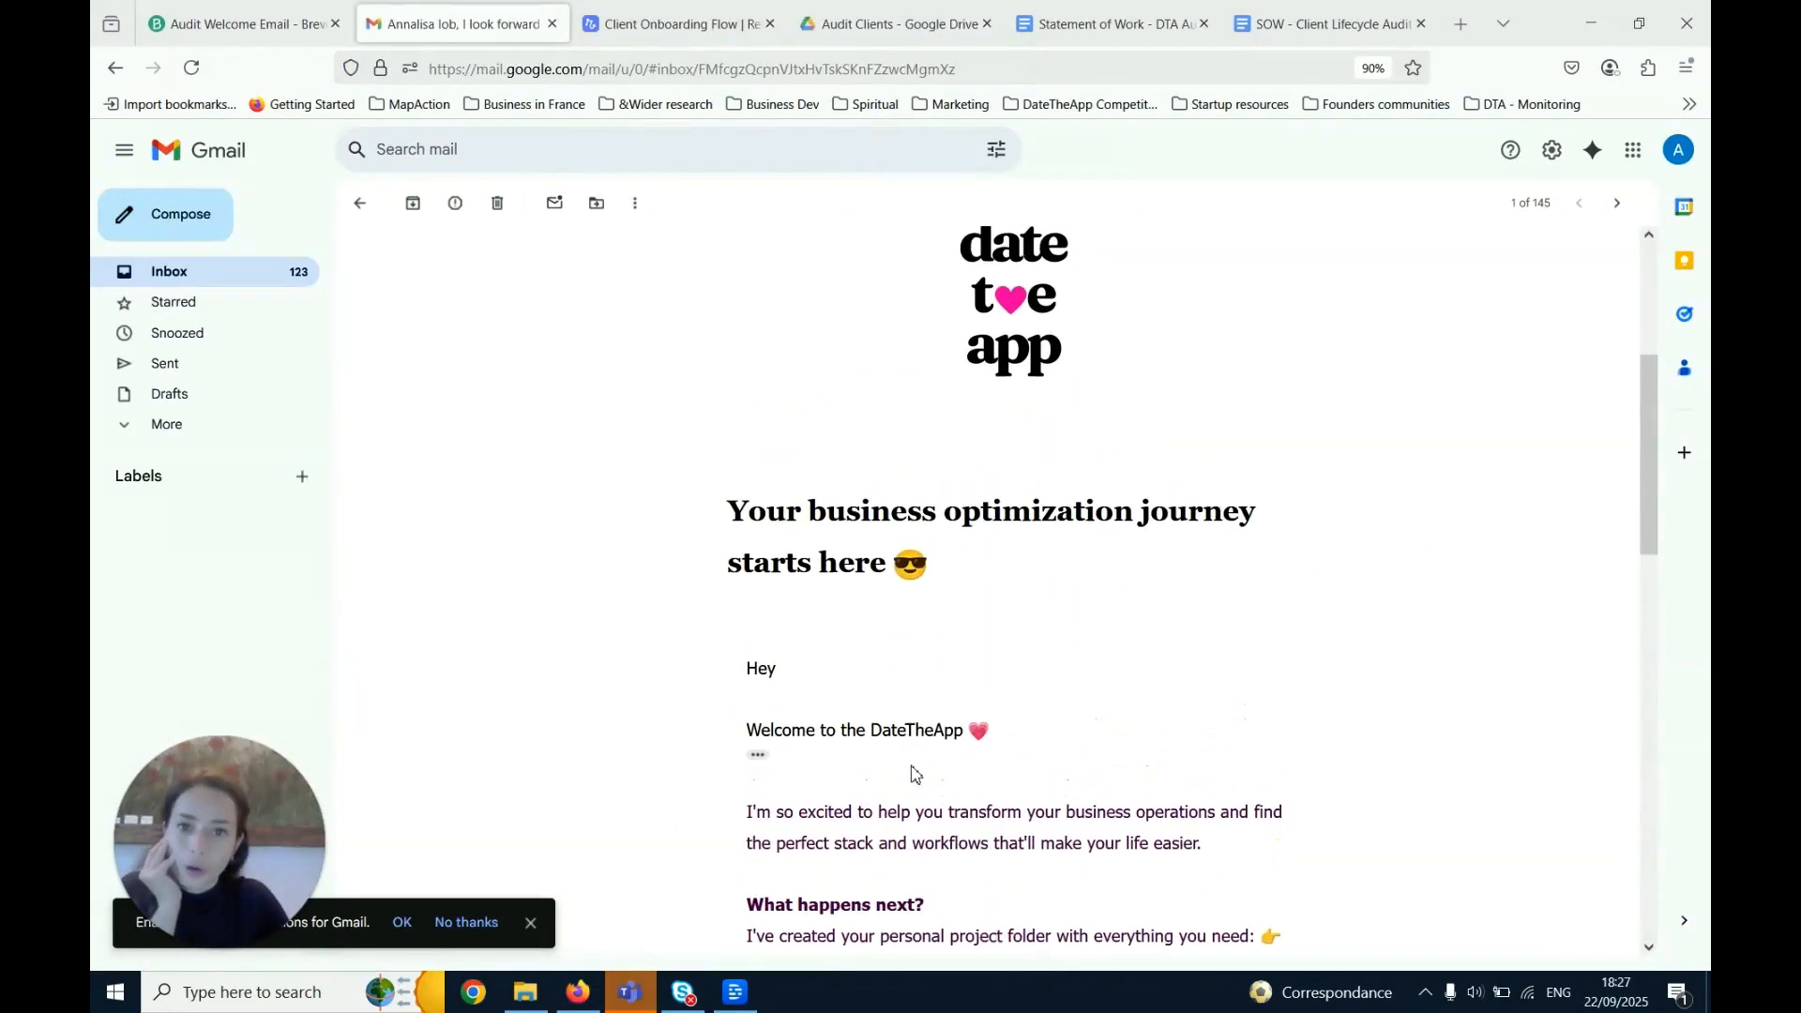
scroll(915, 767, down, 4)
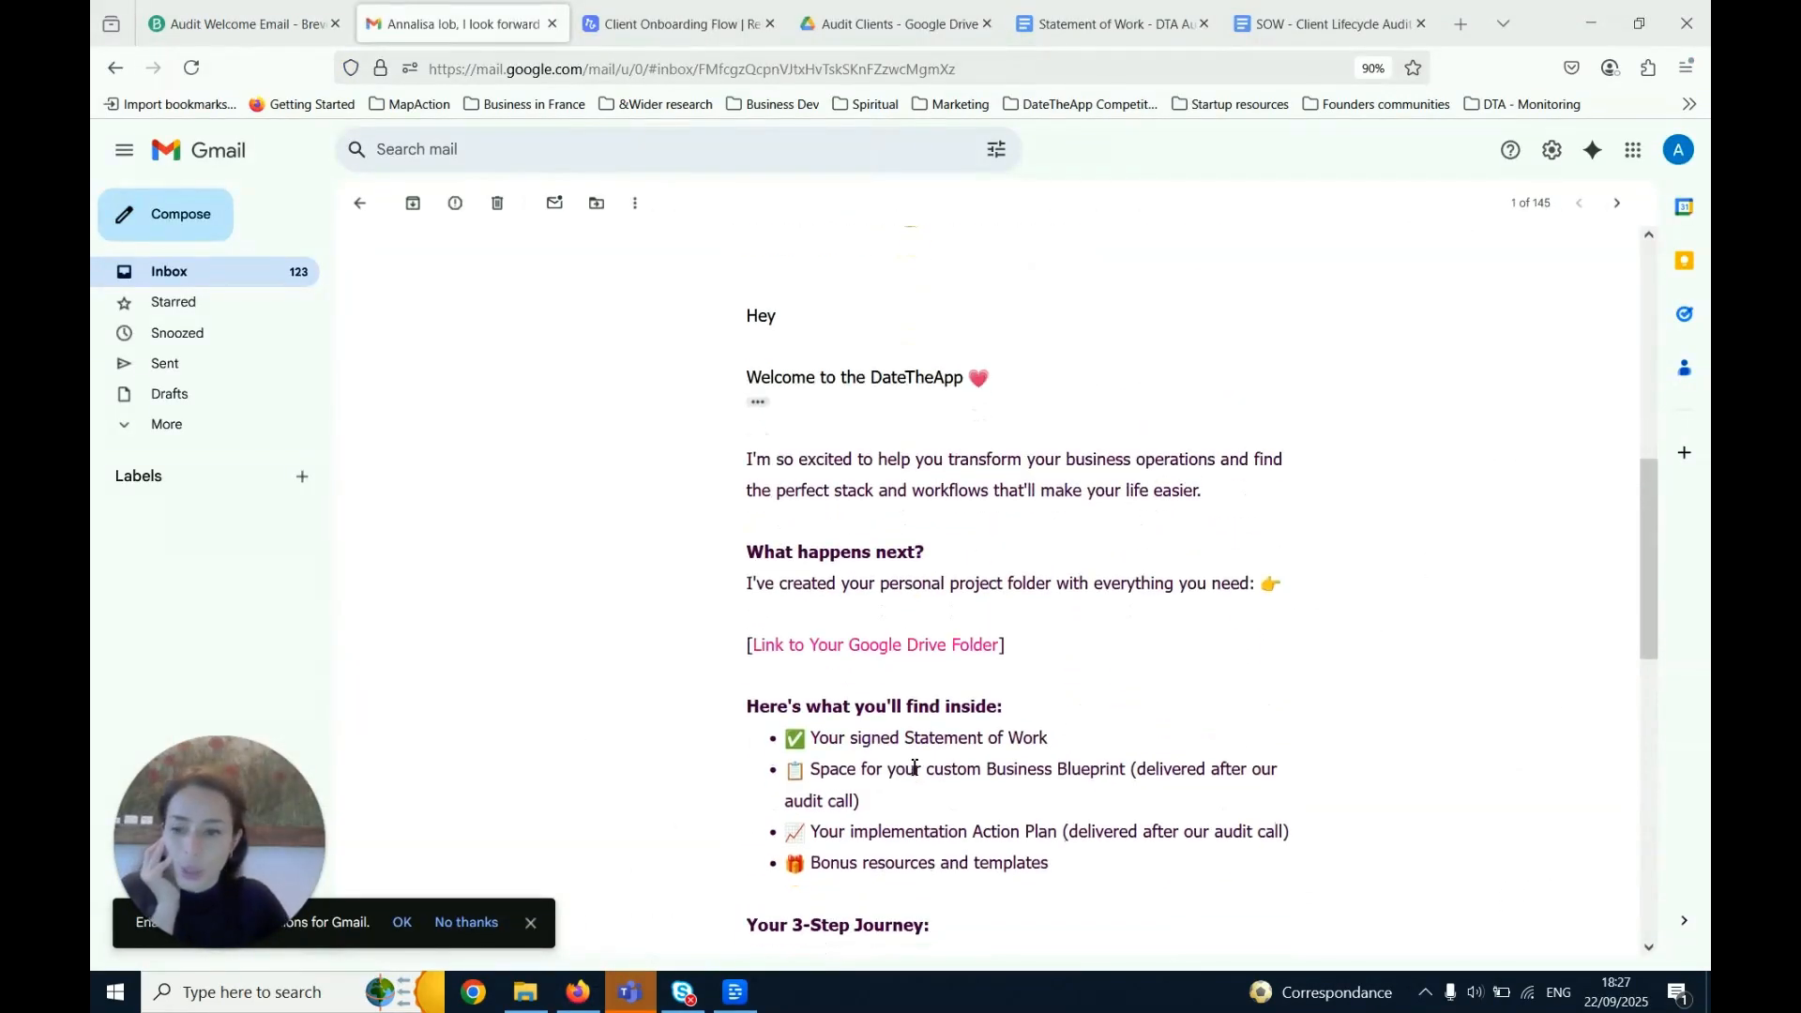
click(756, 401)
click(754, 767)
scroll(947, 764, down, 5)
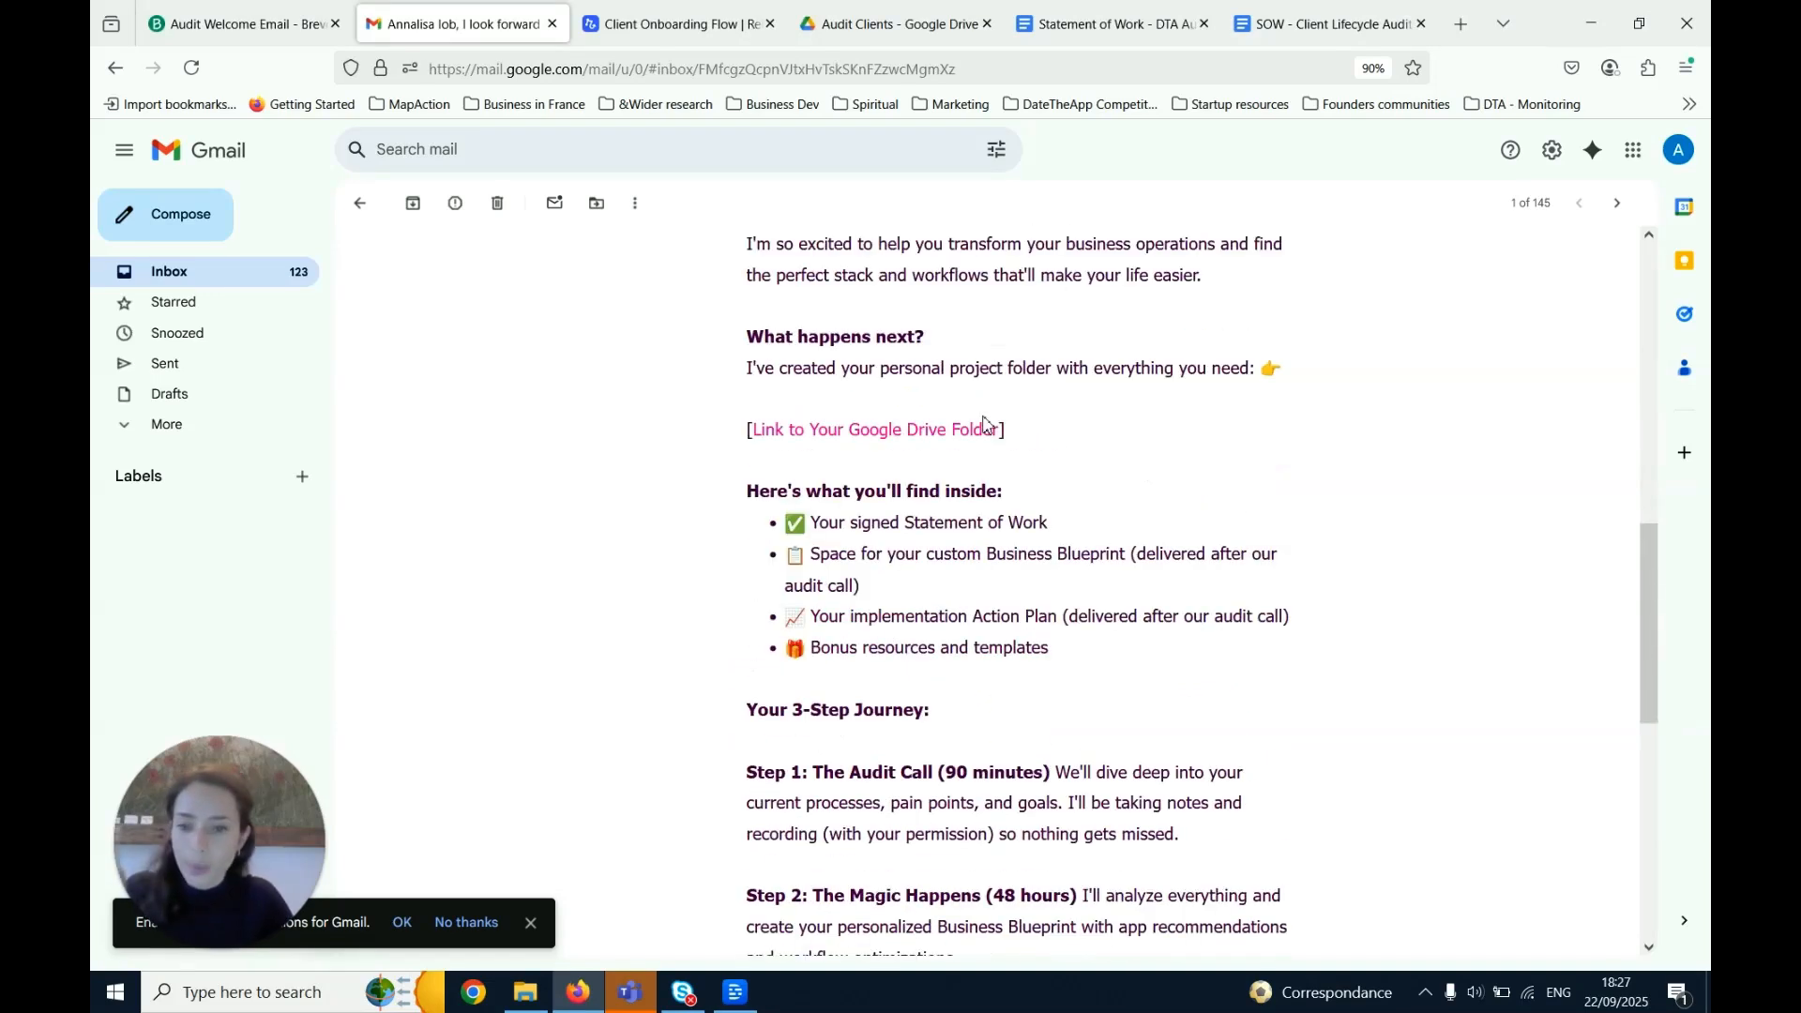
Open the Google Drive folder linked in the welcome email to check its contents, and return to the email
click(935, 432)
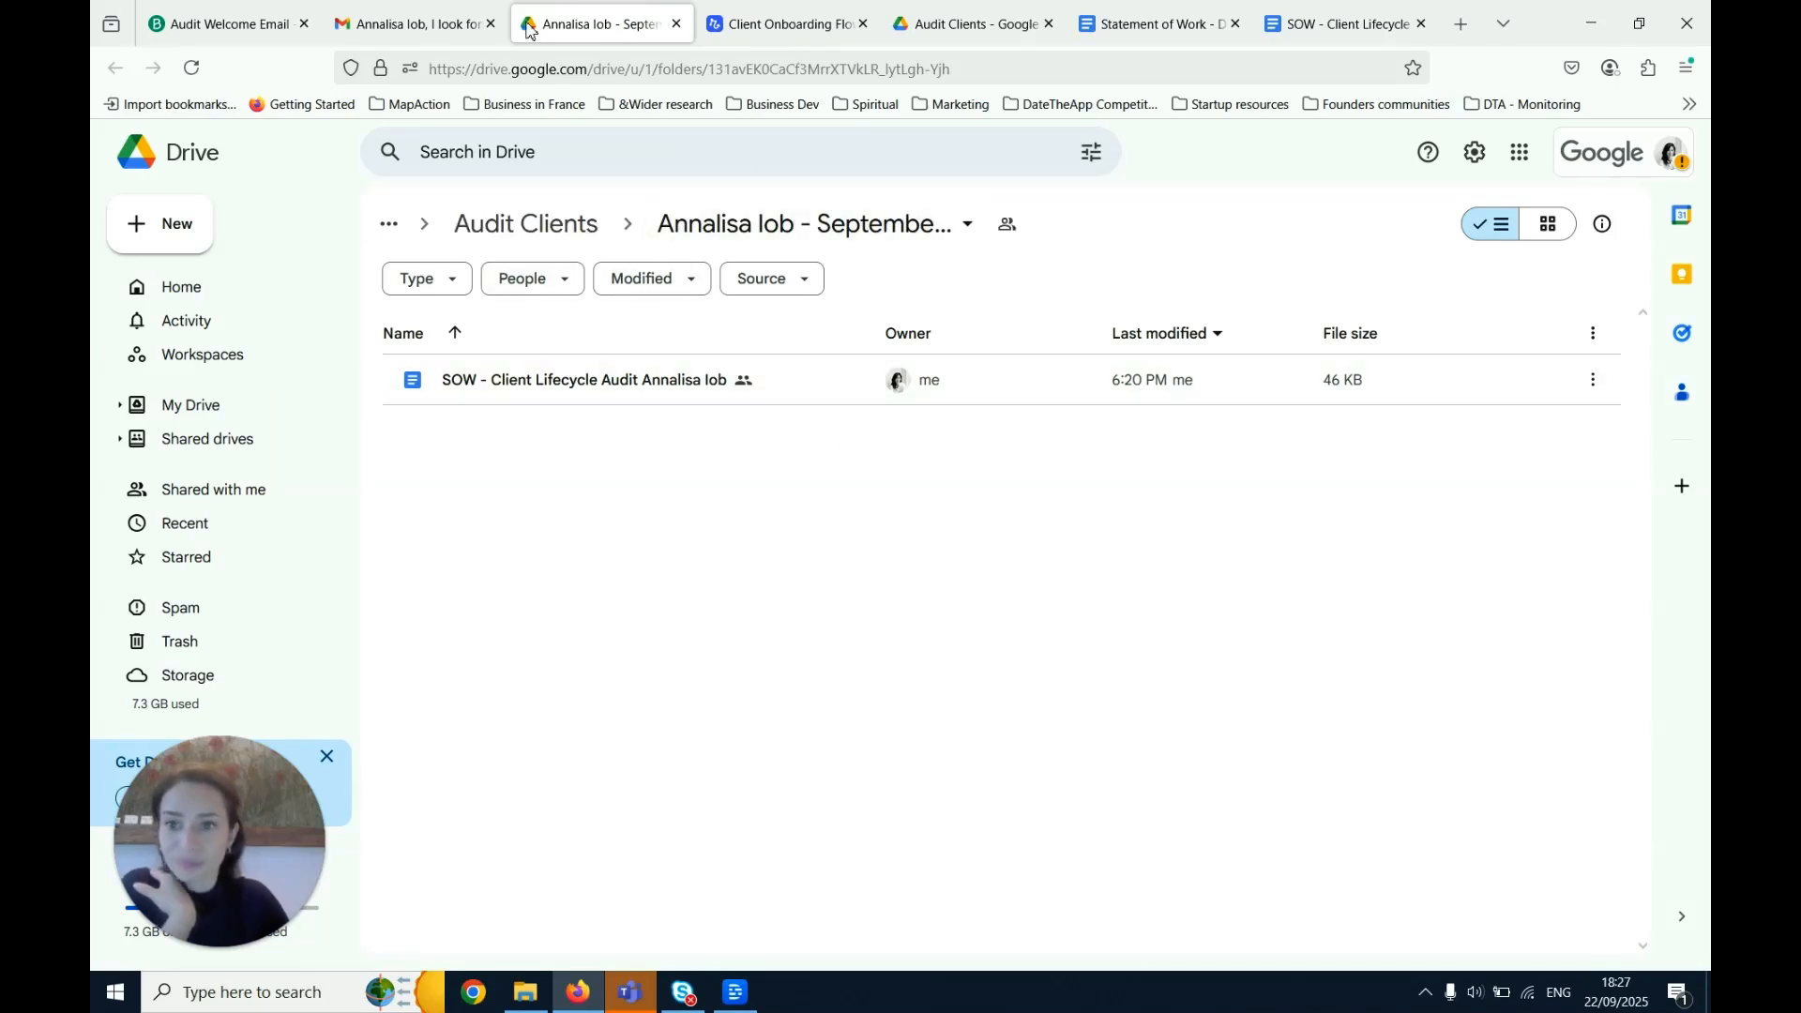
click(403, 38)
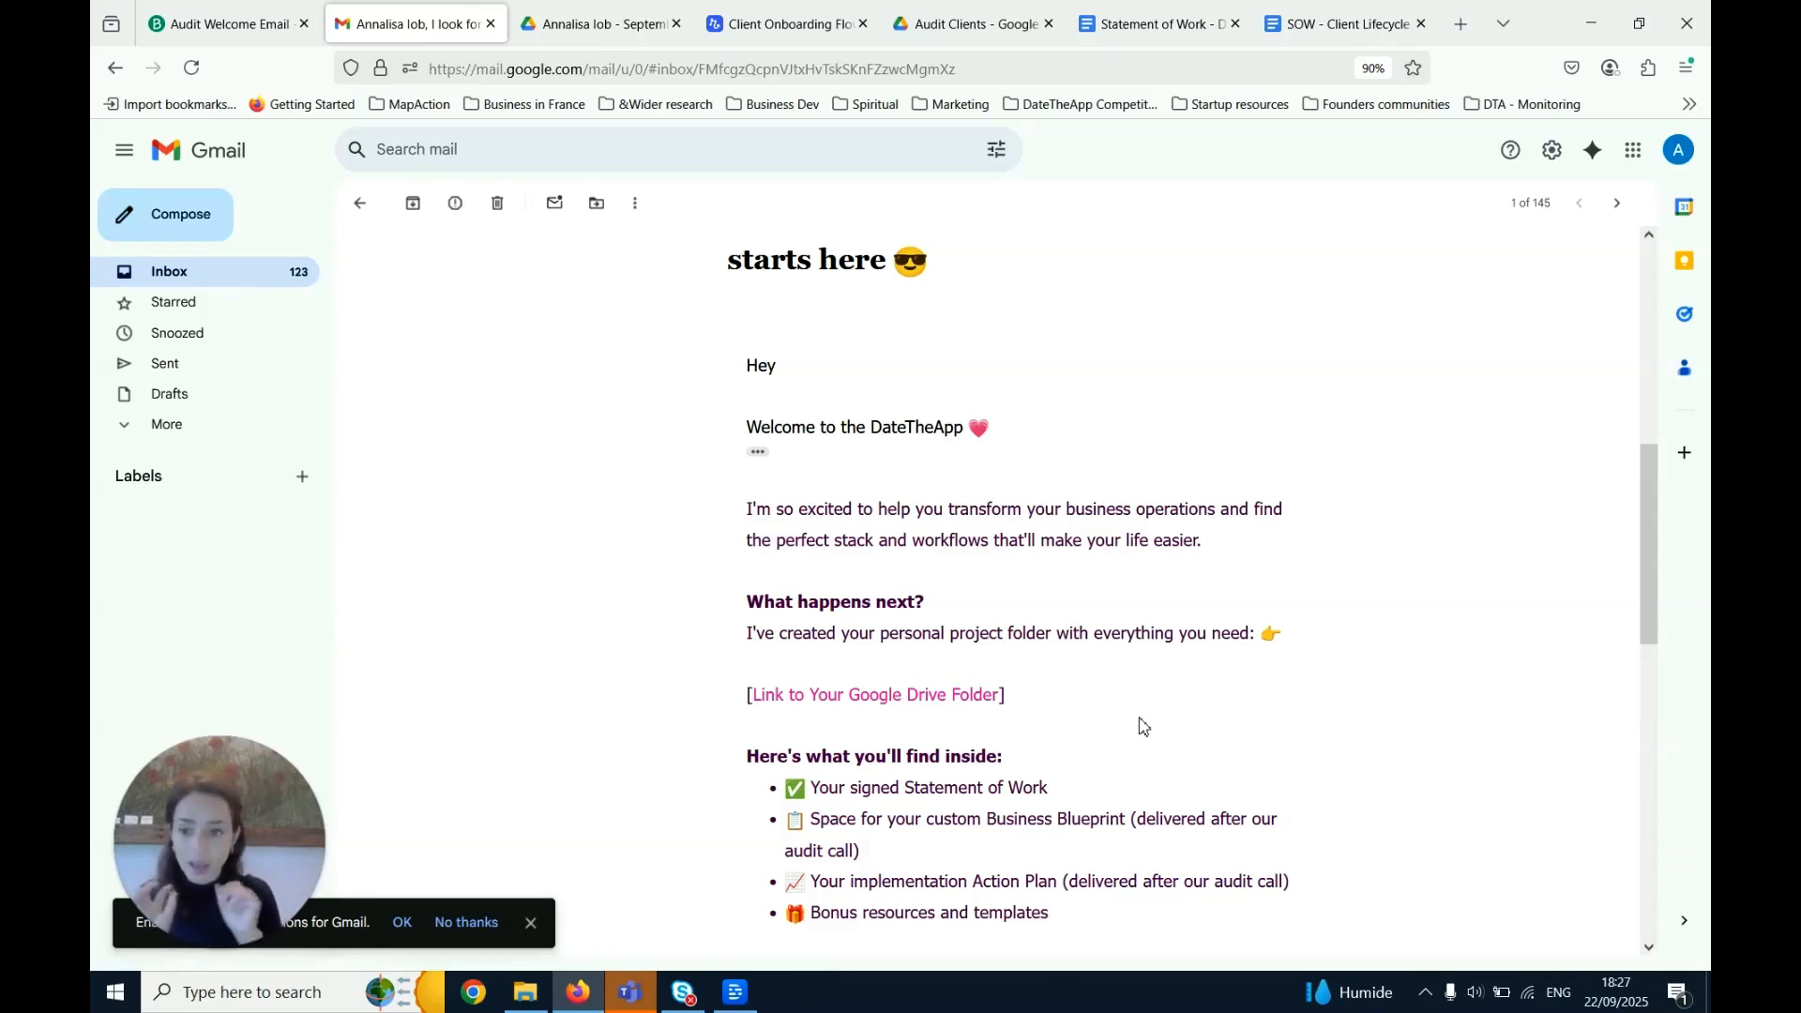
click(600, 23)
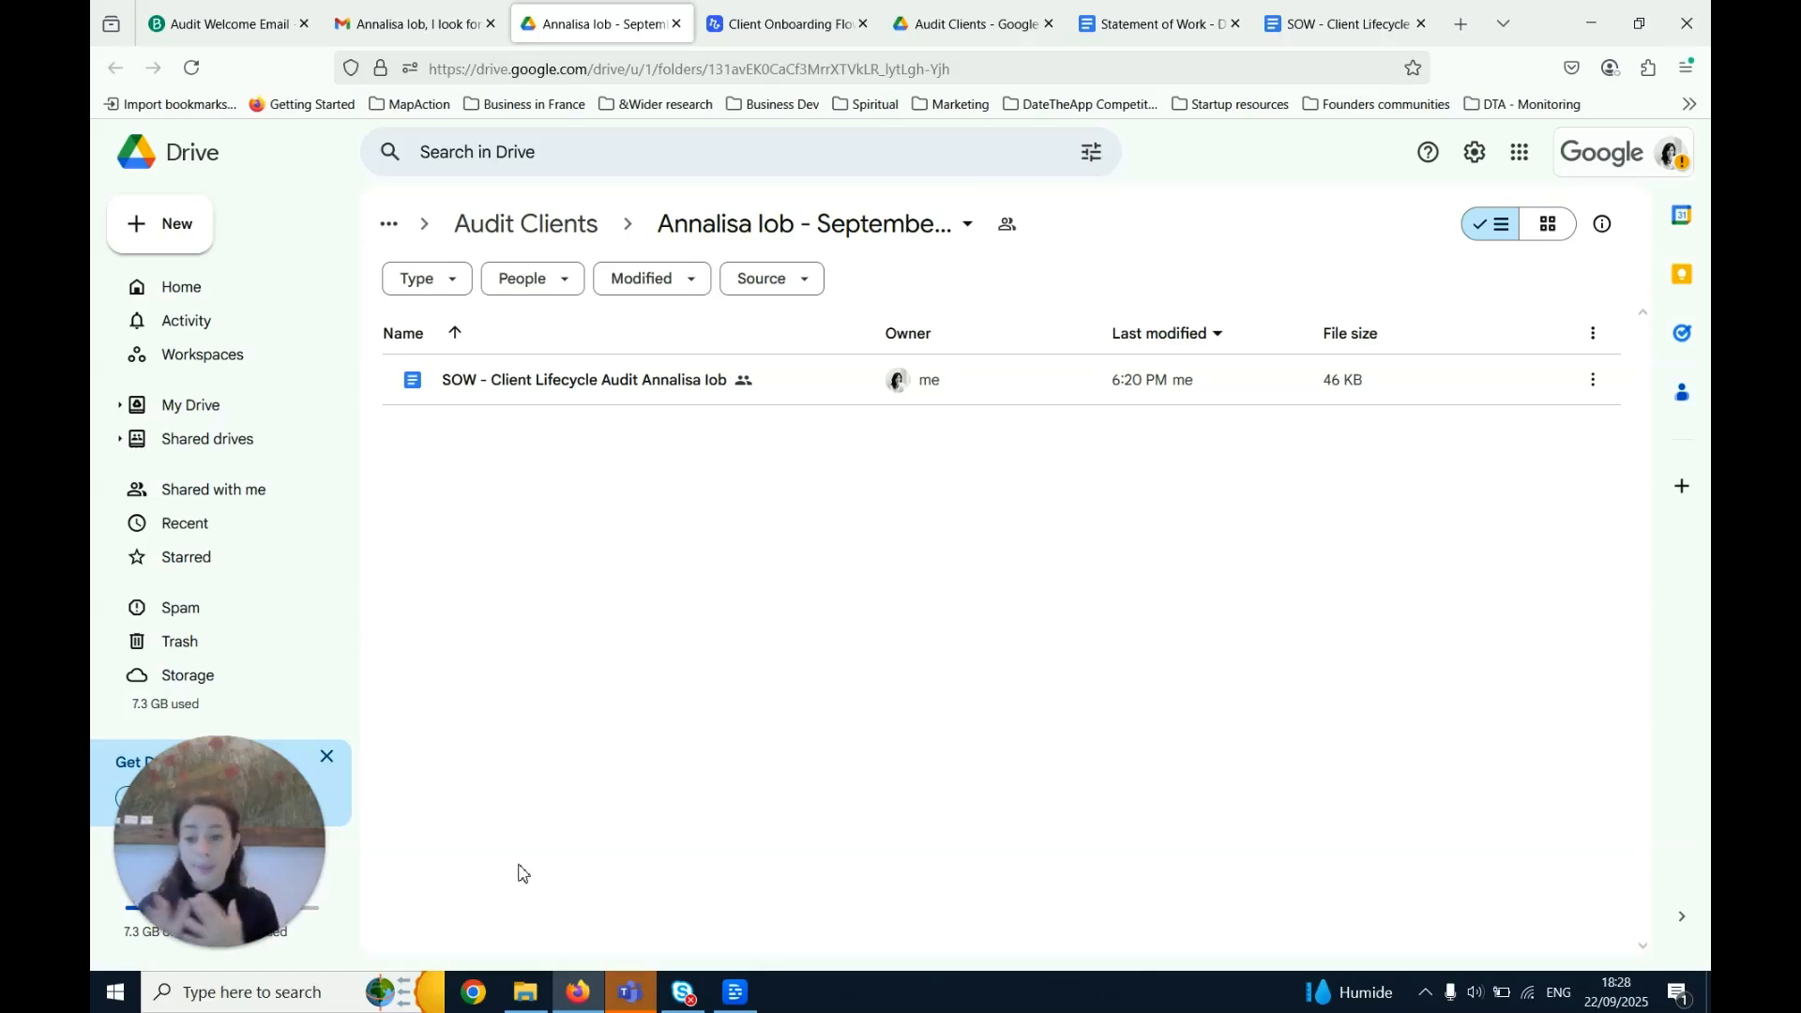
click(421, 30)
Read through the welcome email's list of folder contents and its 3-Step Journey section
scroll(844, 711, down, 4)
scroll(859, 712, up, 7)
scroll(859, 713, down, 8)
scroll(859, 713, up, 2)
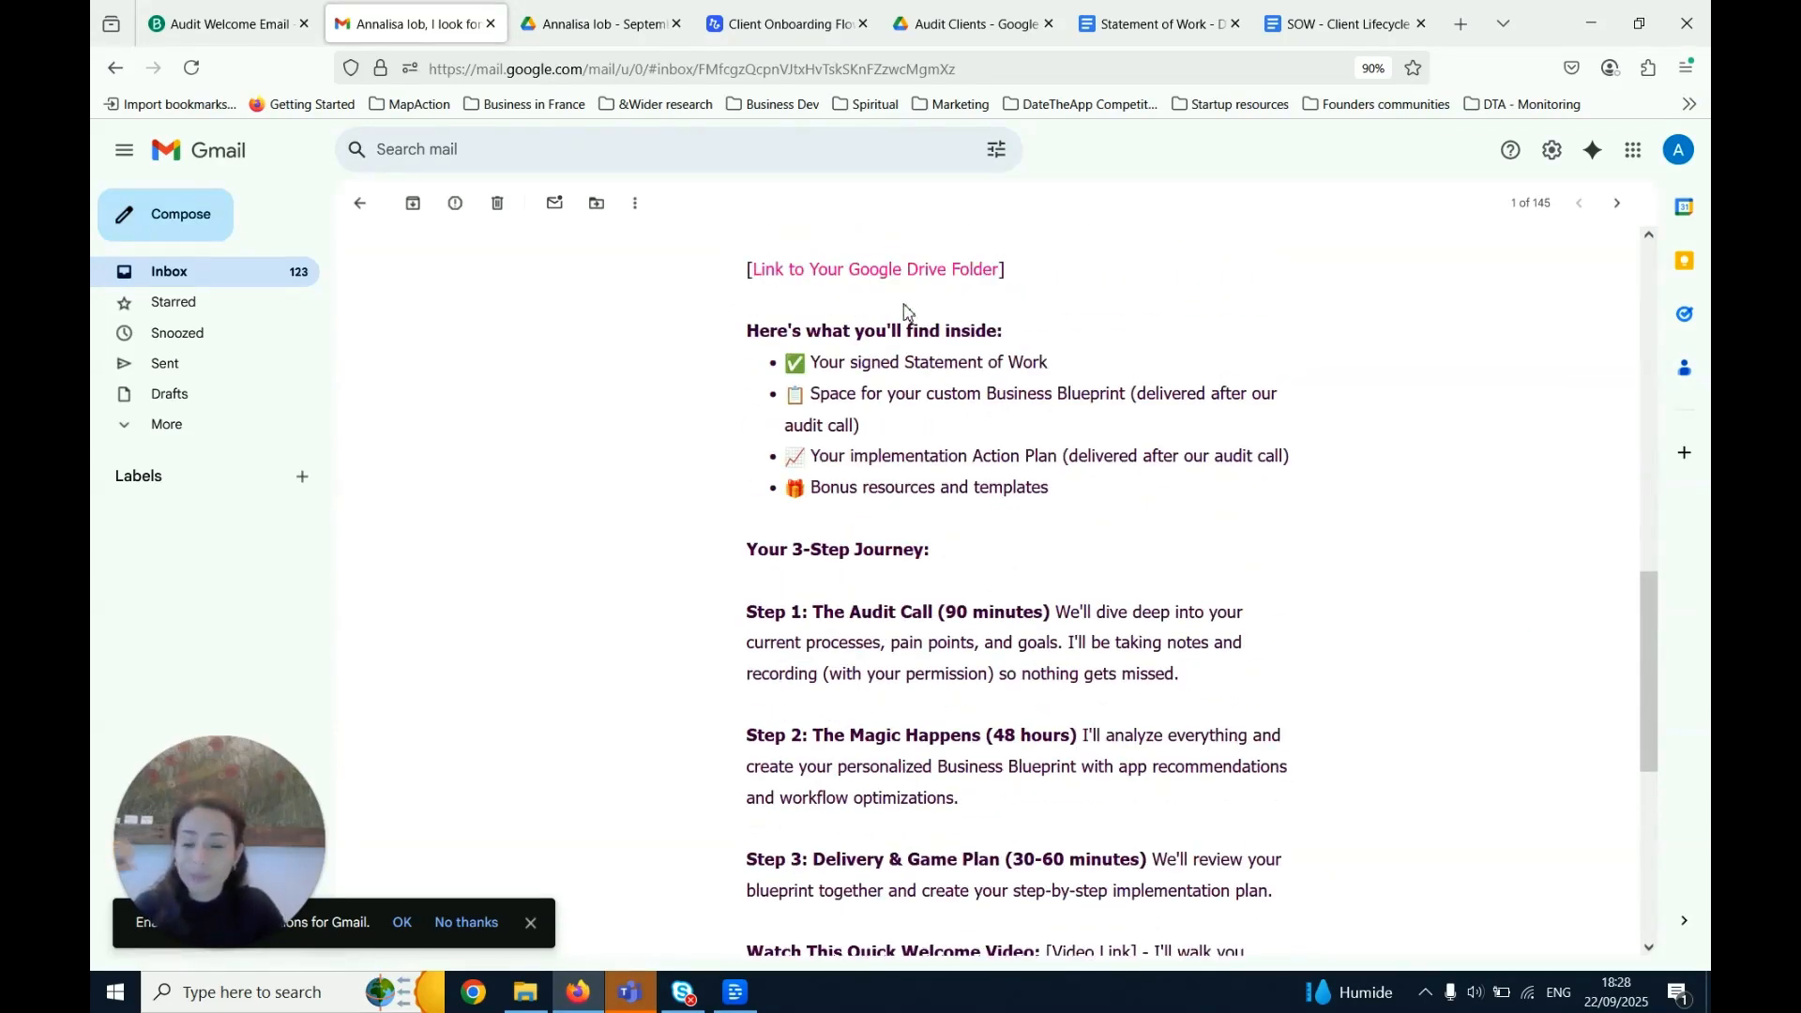
scroll(936, 522, up, 1)
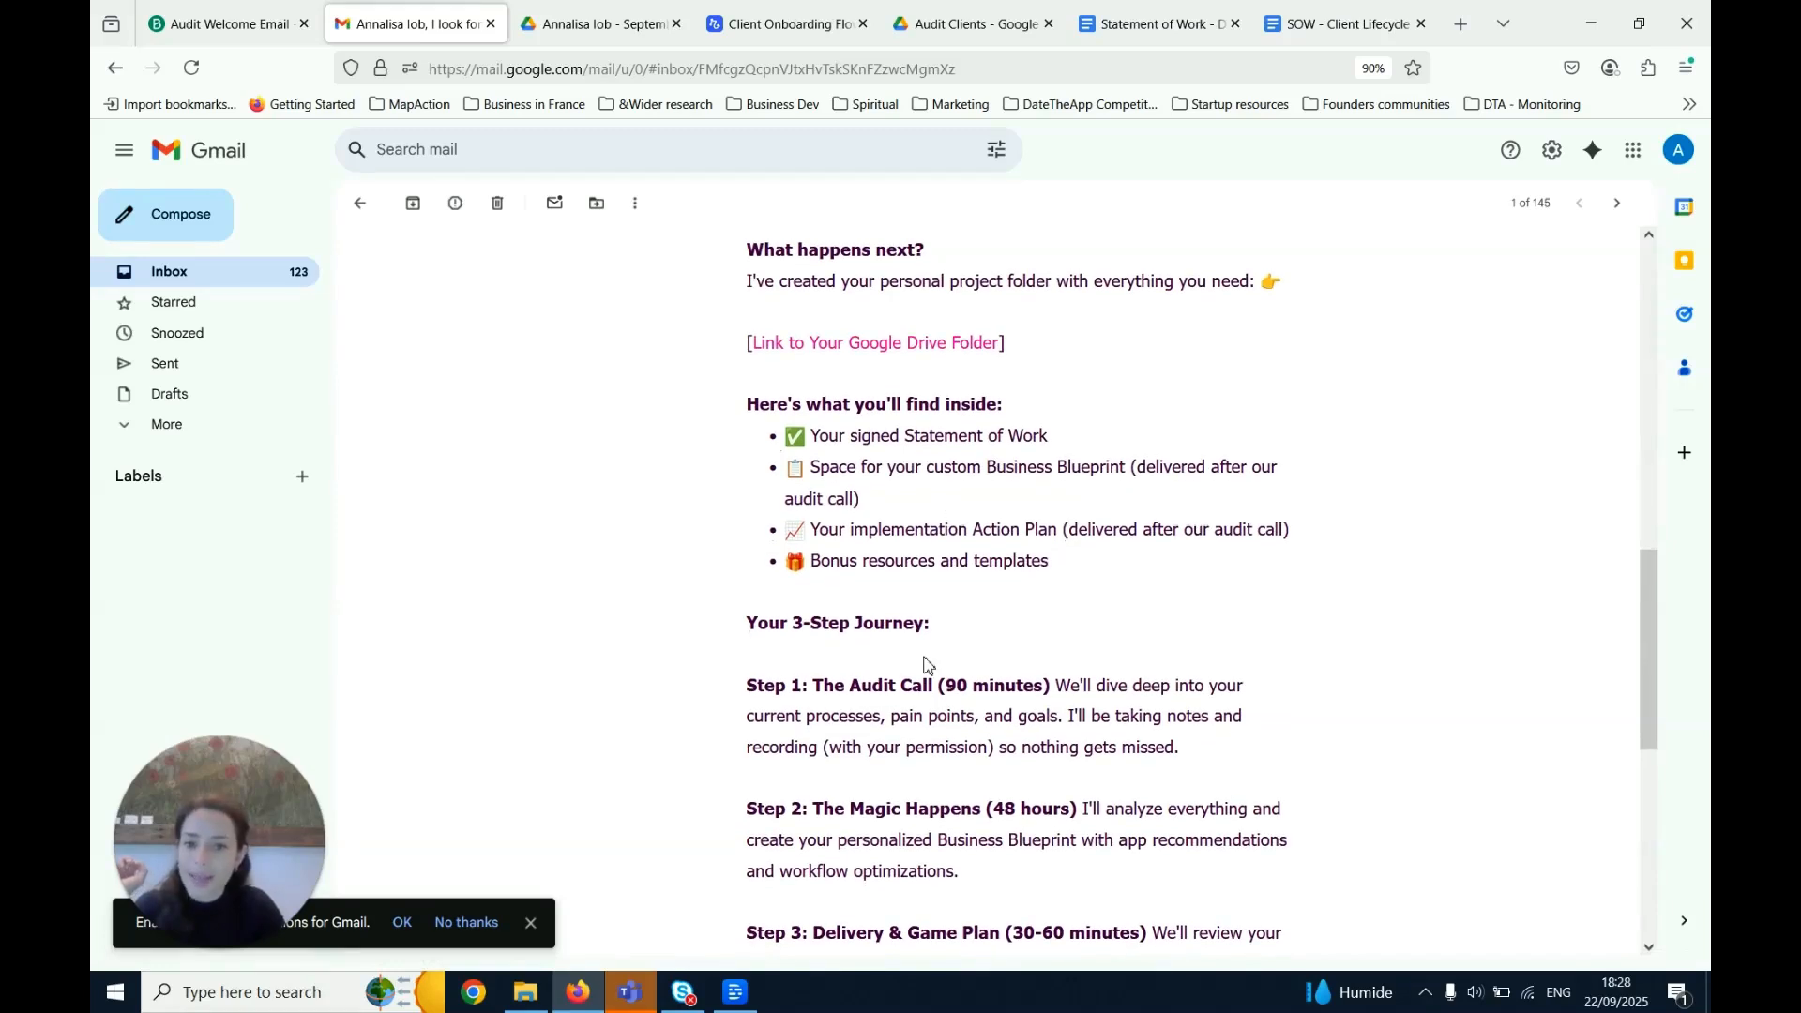
scroll(971, 616, down, 3)
scroll(971, 616, up, 2)
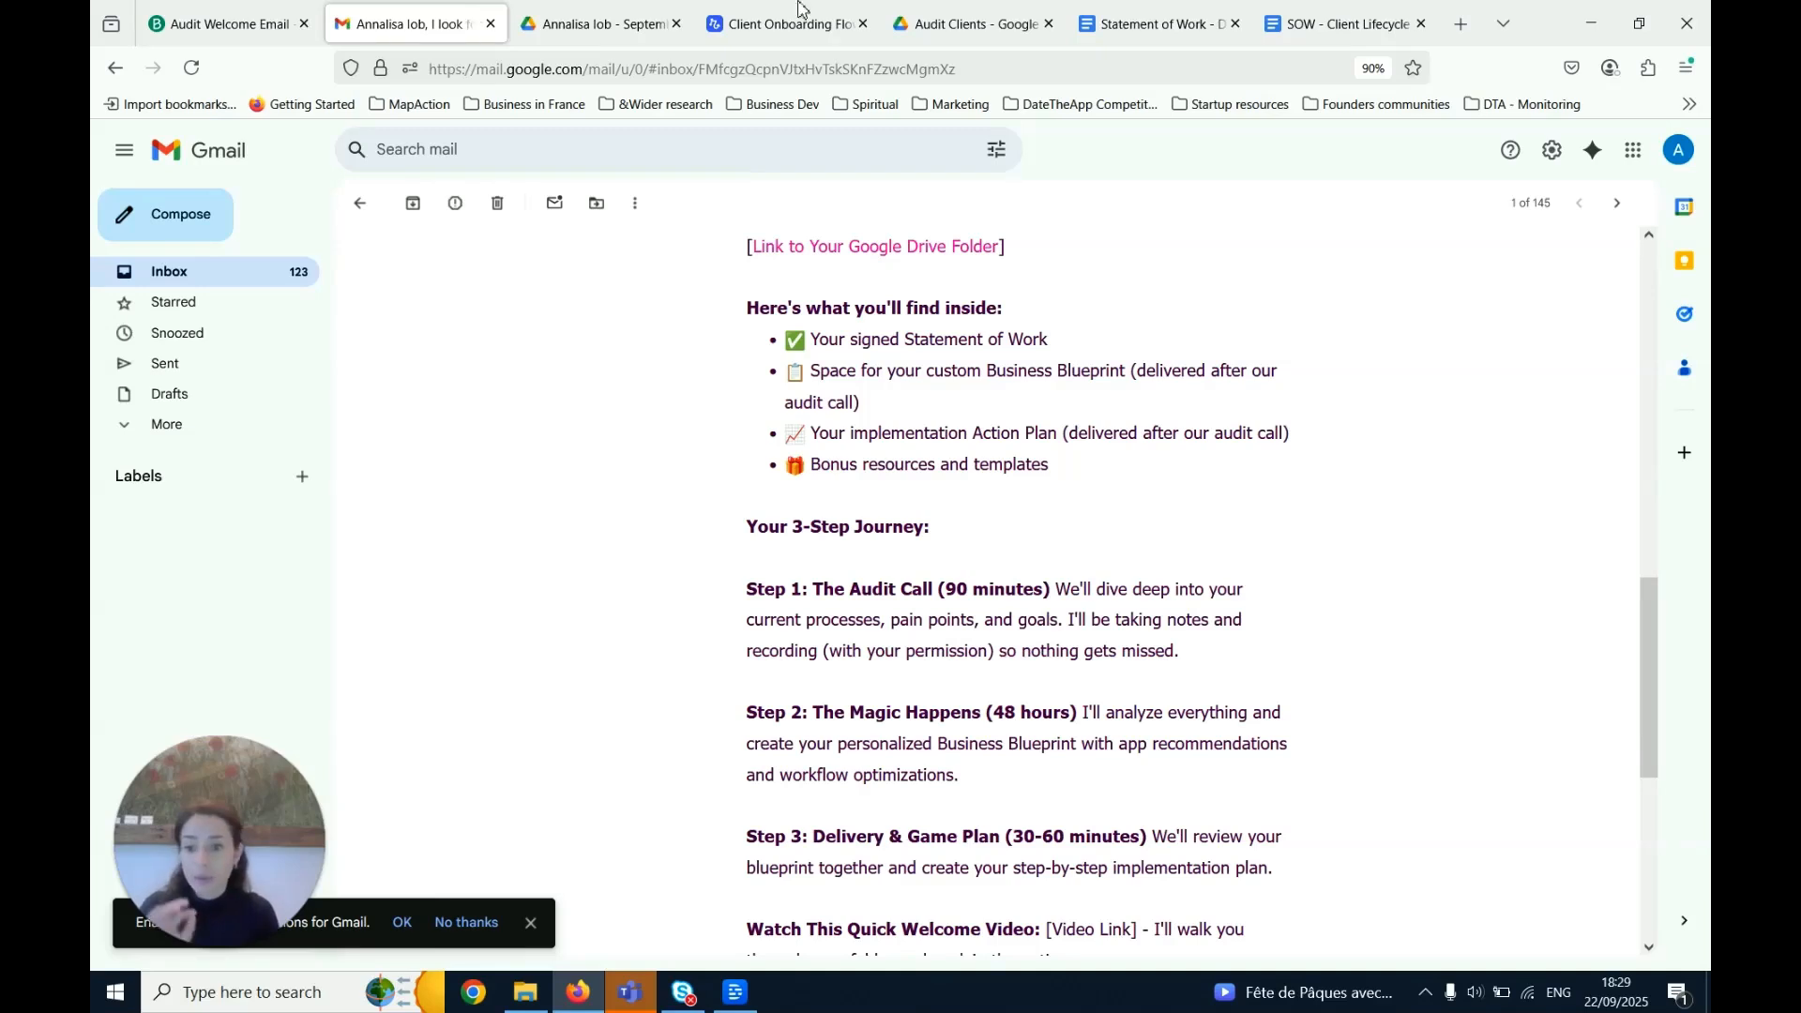
Switch to Relay.app, create a new workflow from the home dashboard, and view its name and run title settings
click(769, 29)
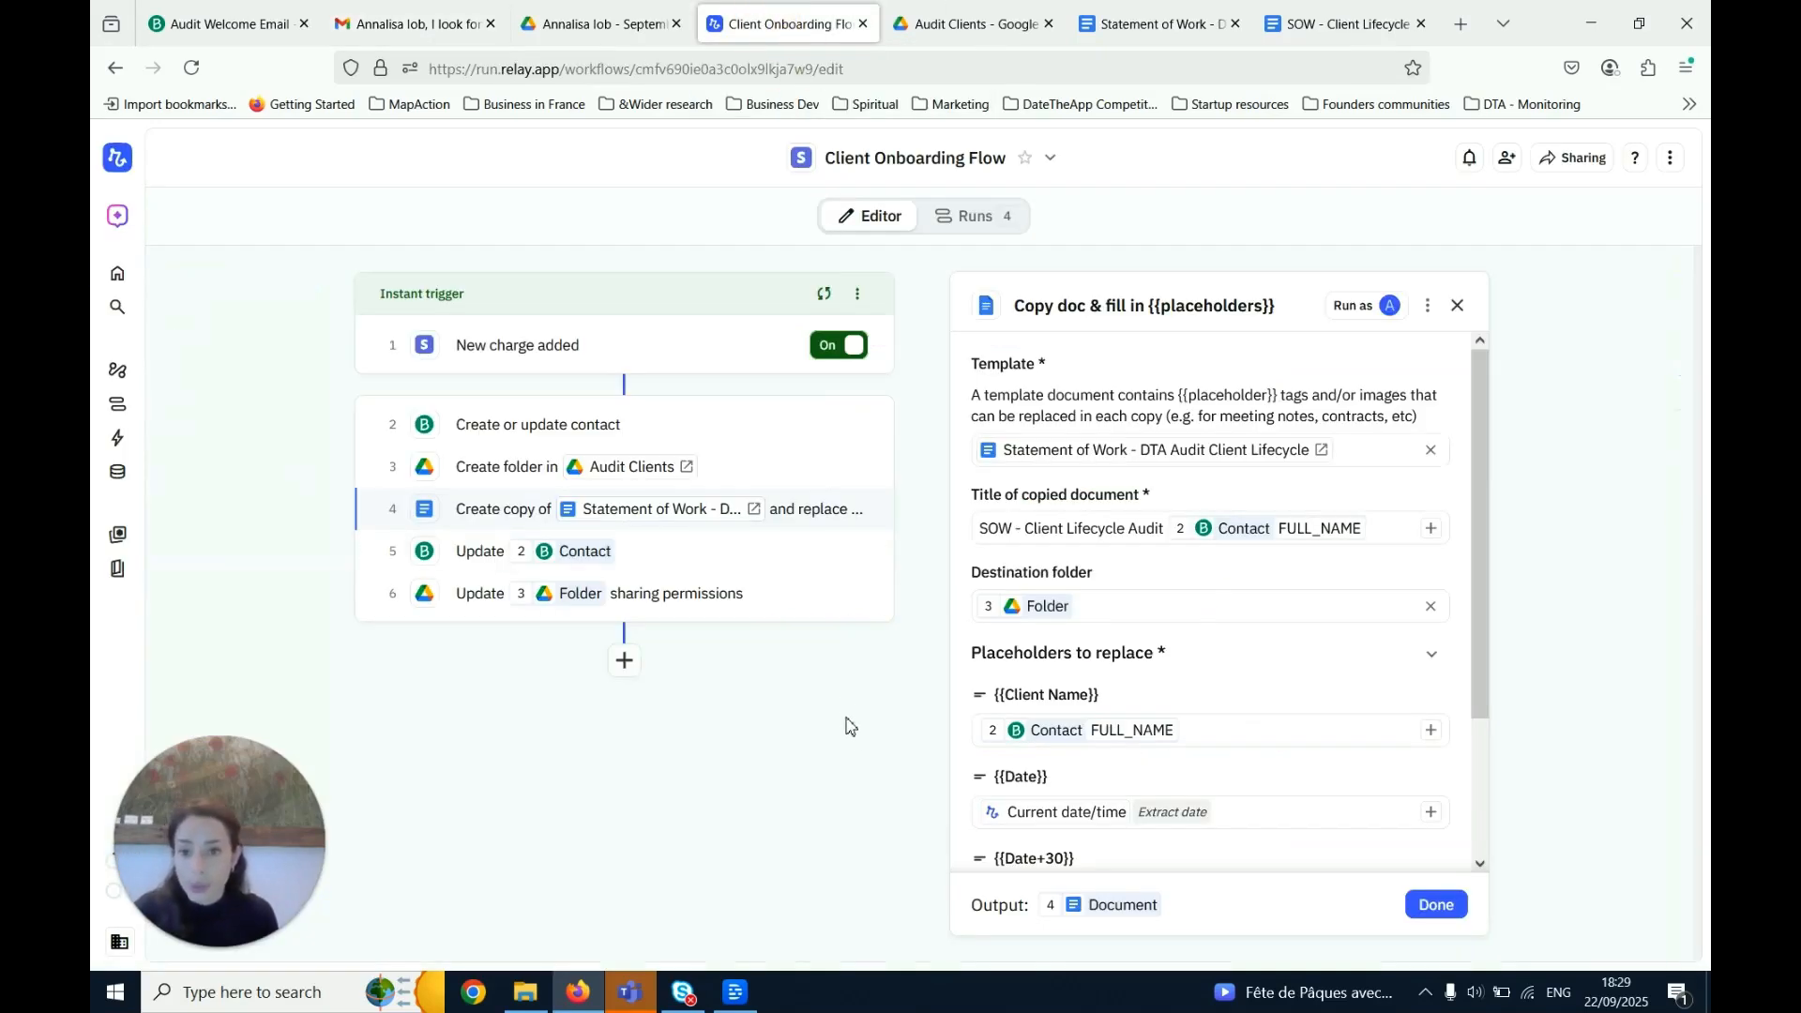
click(825, 746)
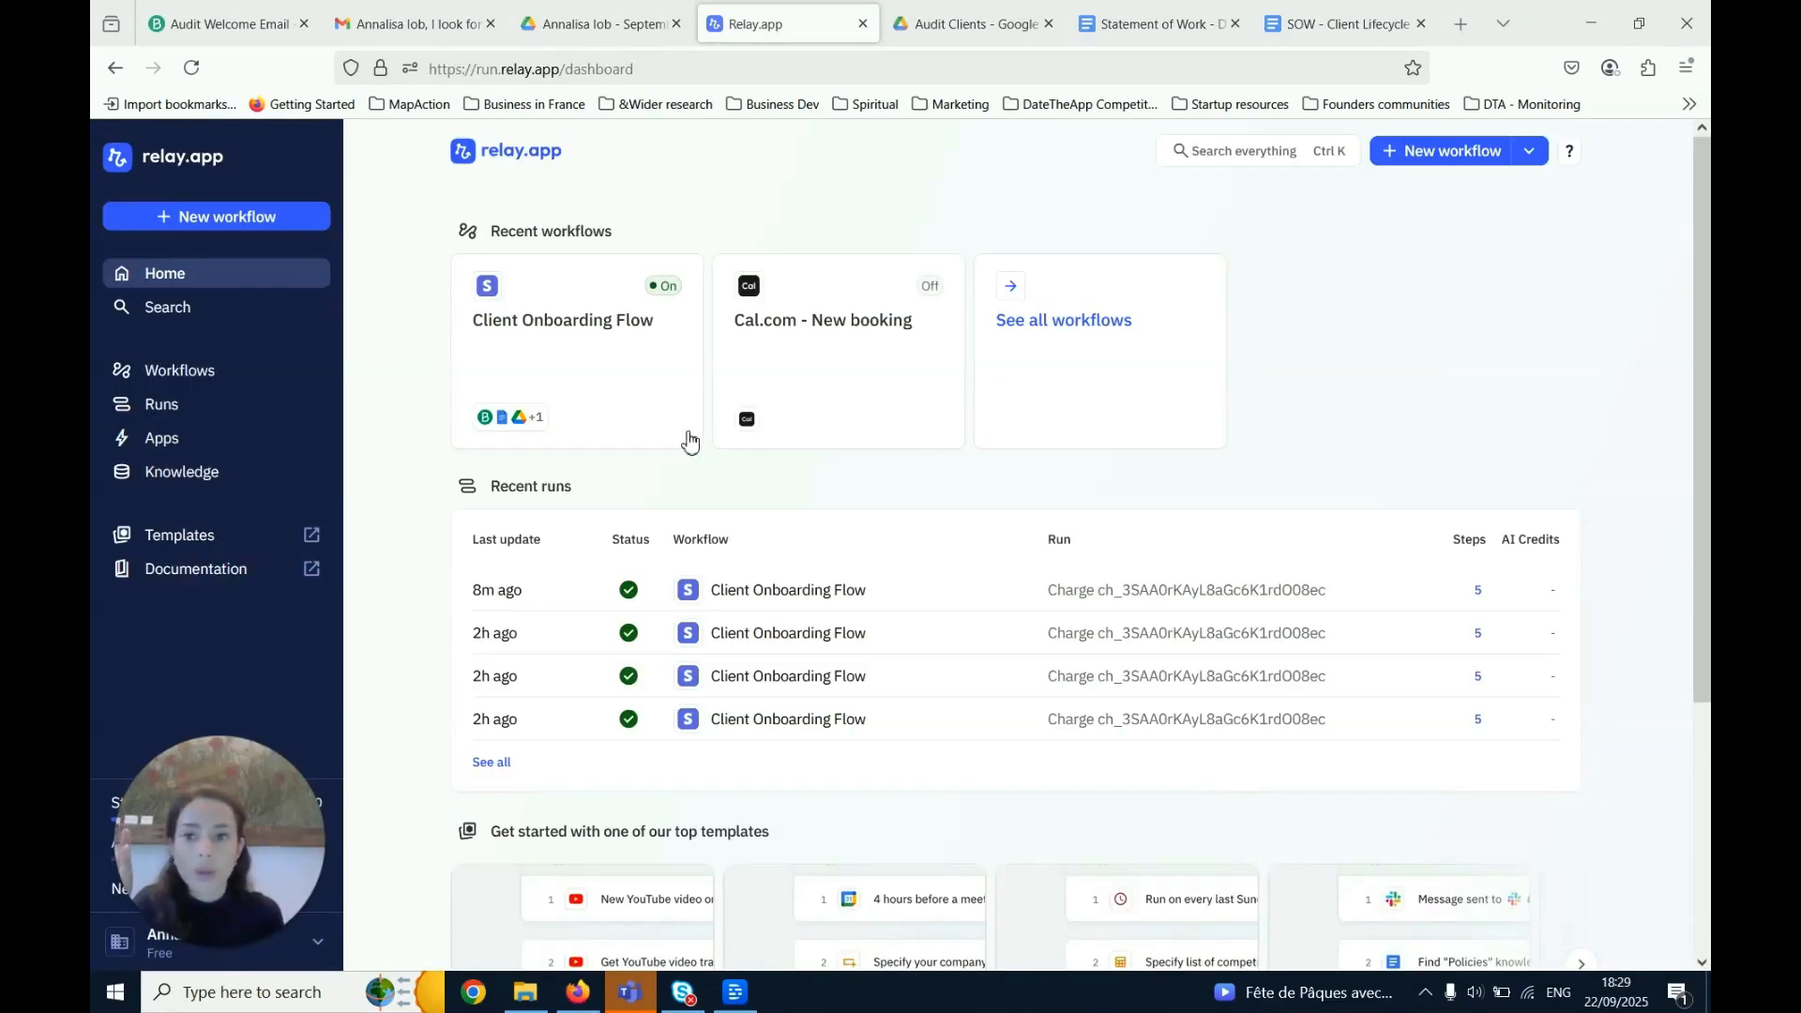
click(1441, 156)
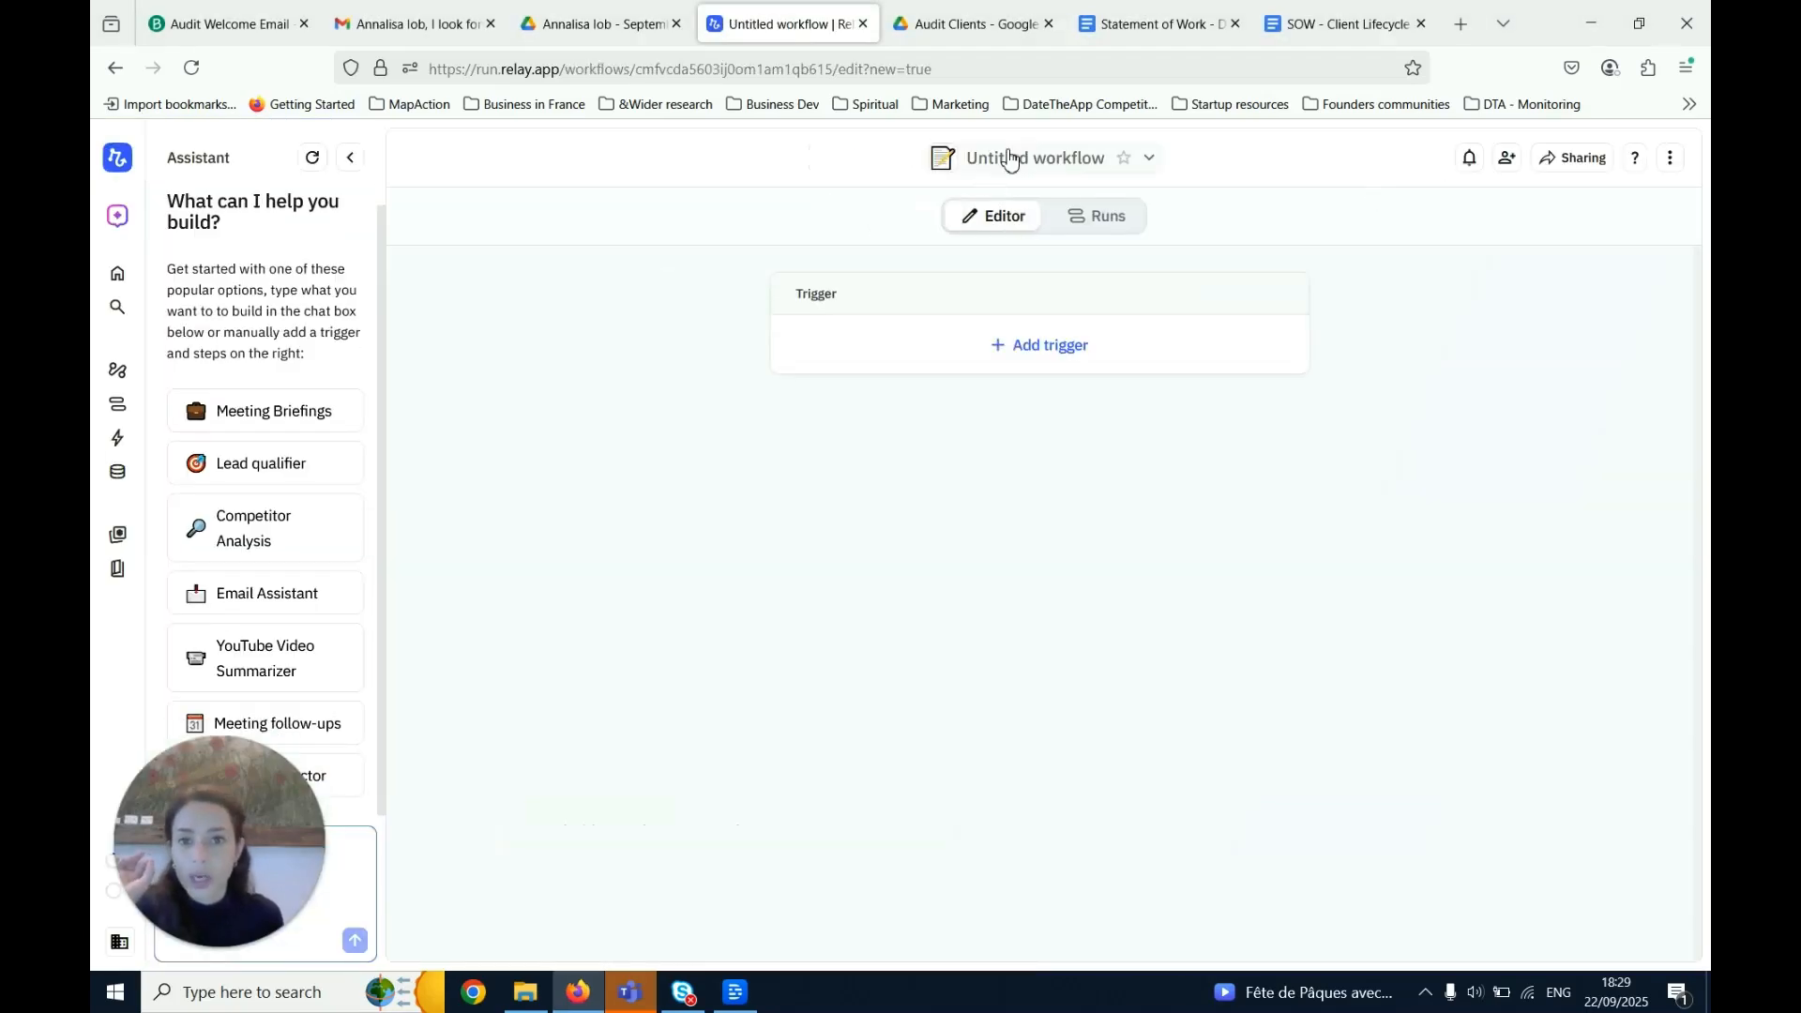
click(1004, 159)
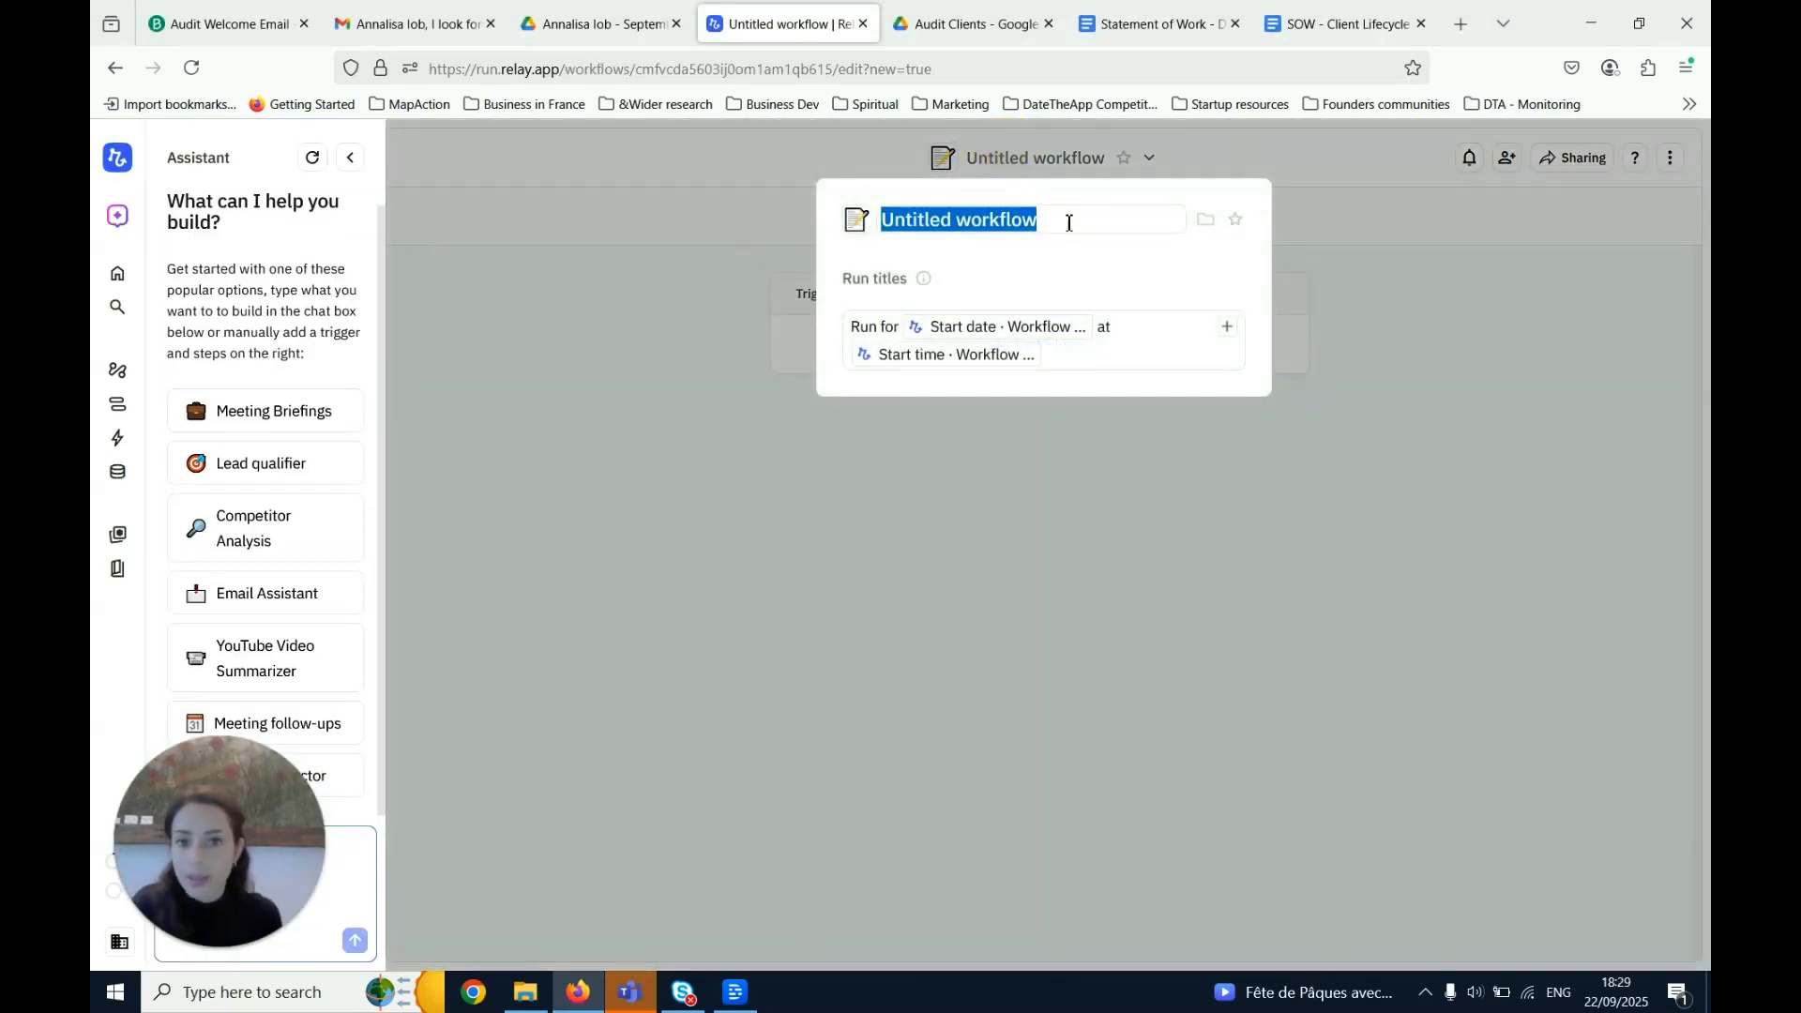
click(1189, 145)
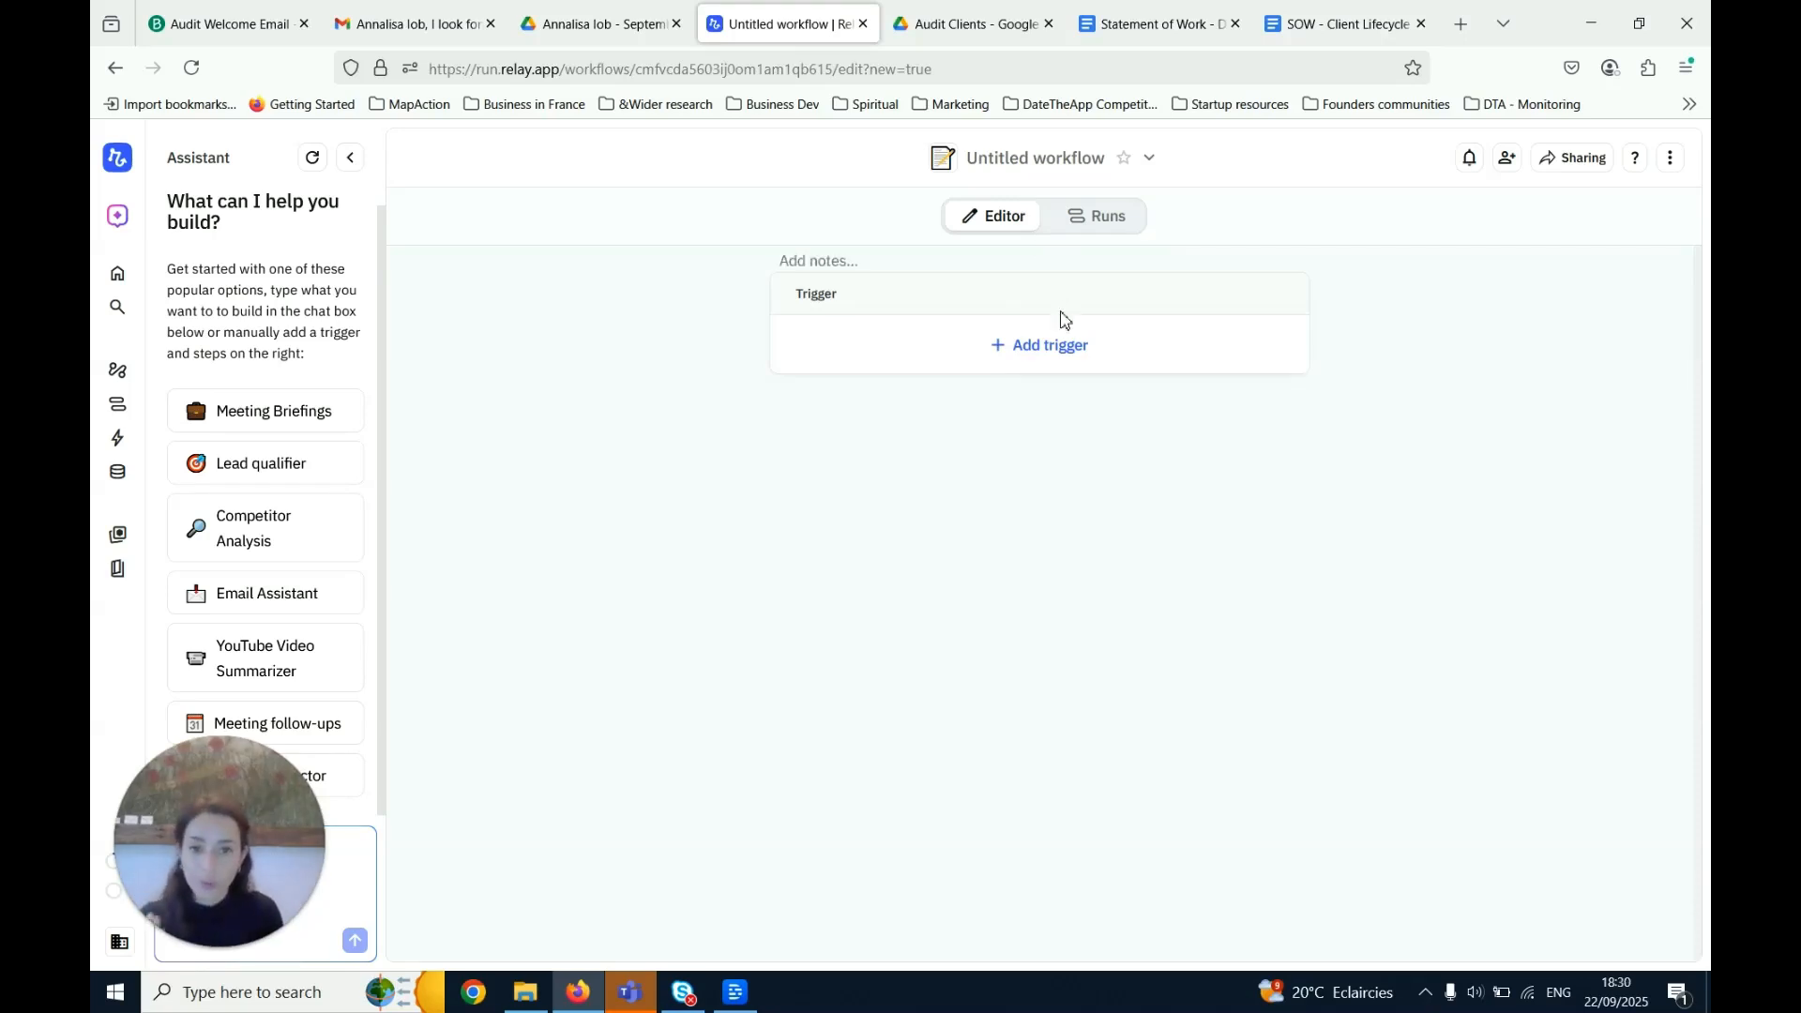
Add the Stripe trigger New charge added to the new workflow
click(1038, 361)
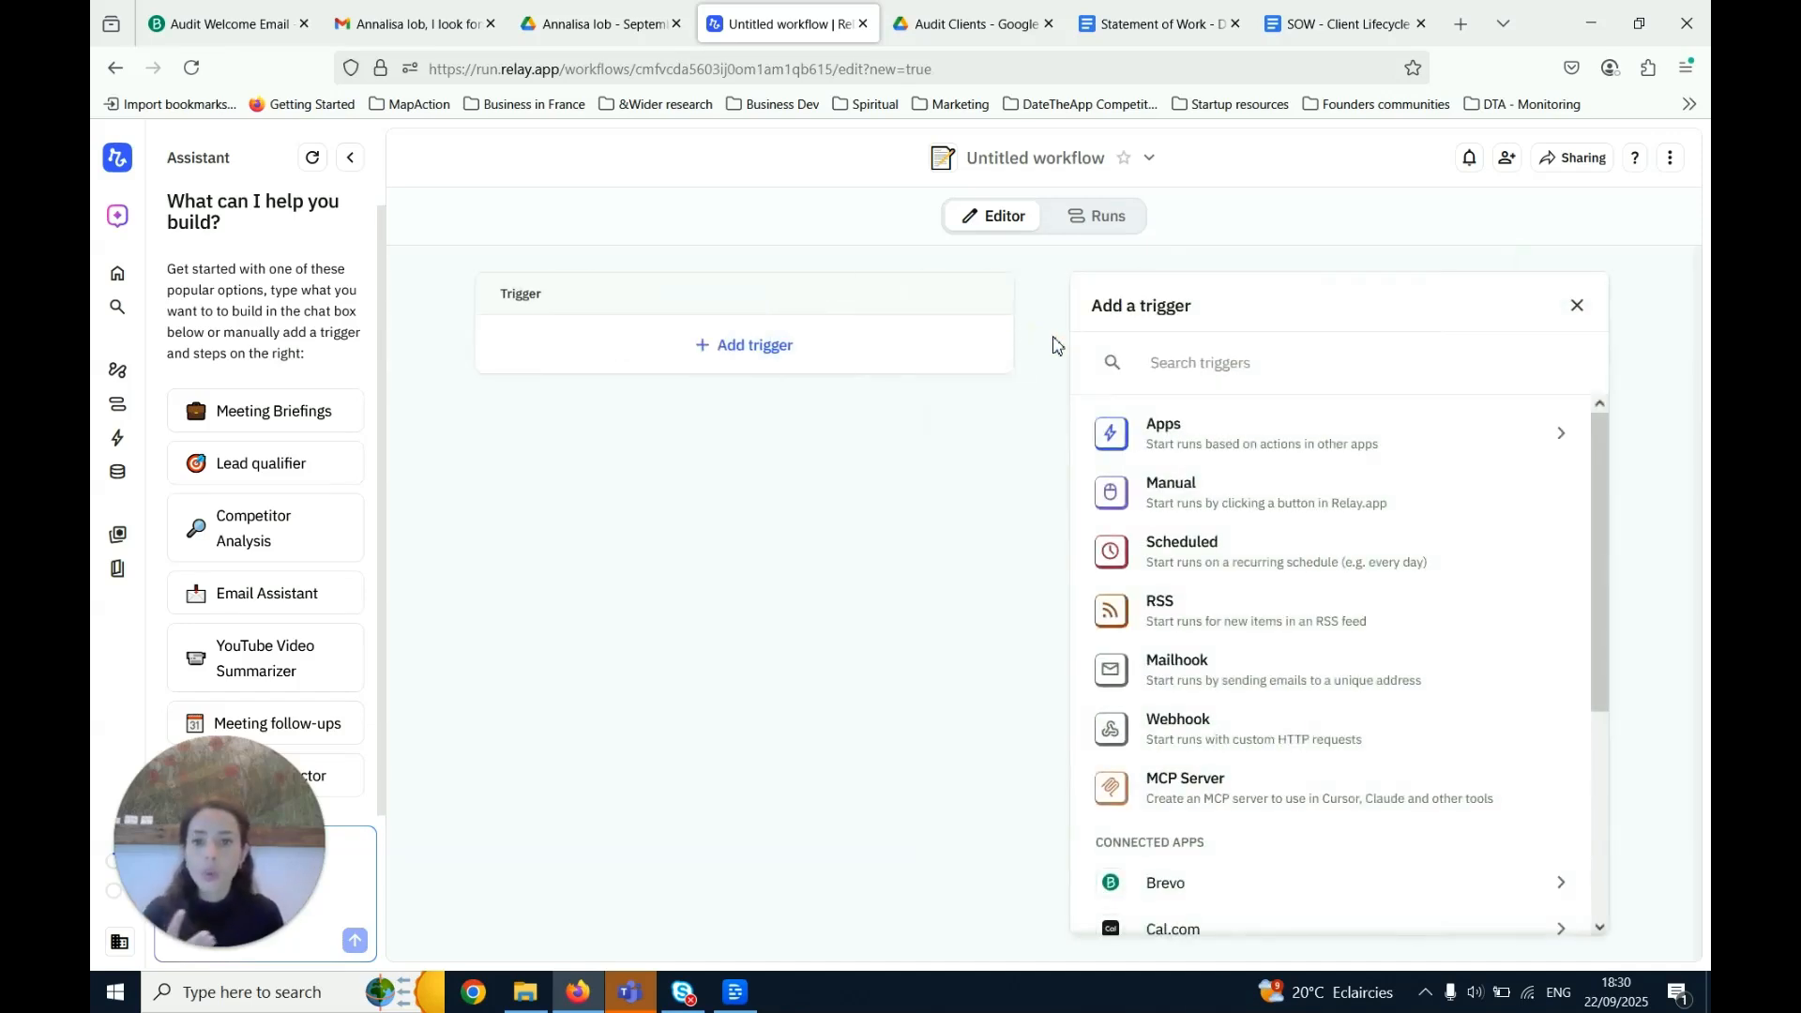
text(strip)
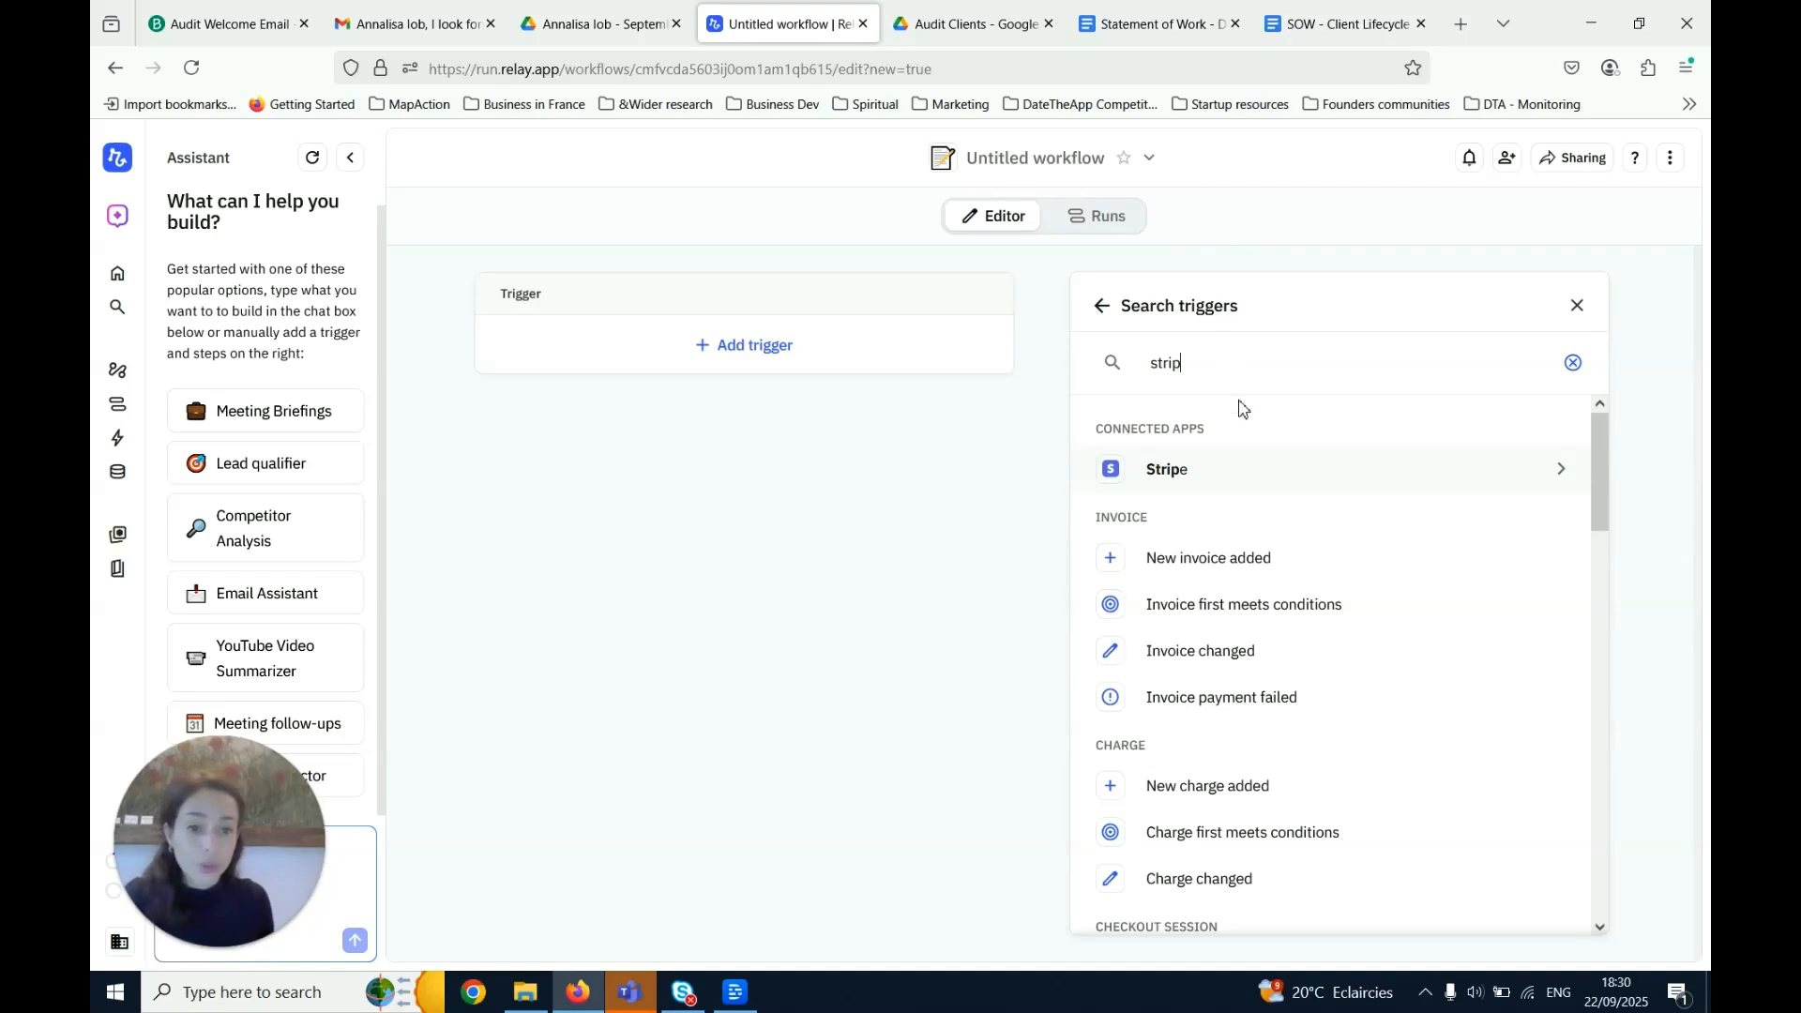
click(1271, 469)
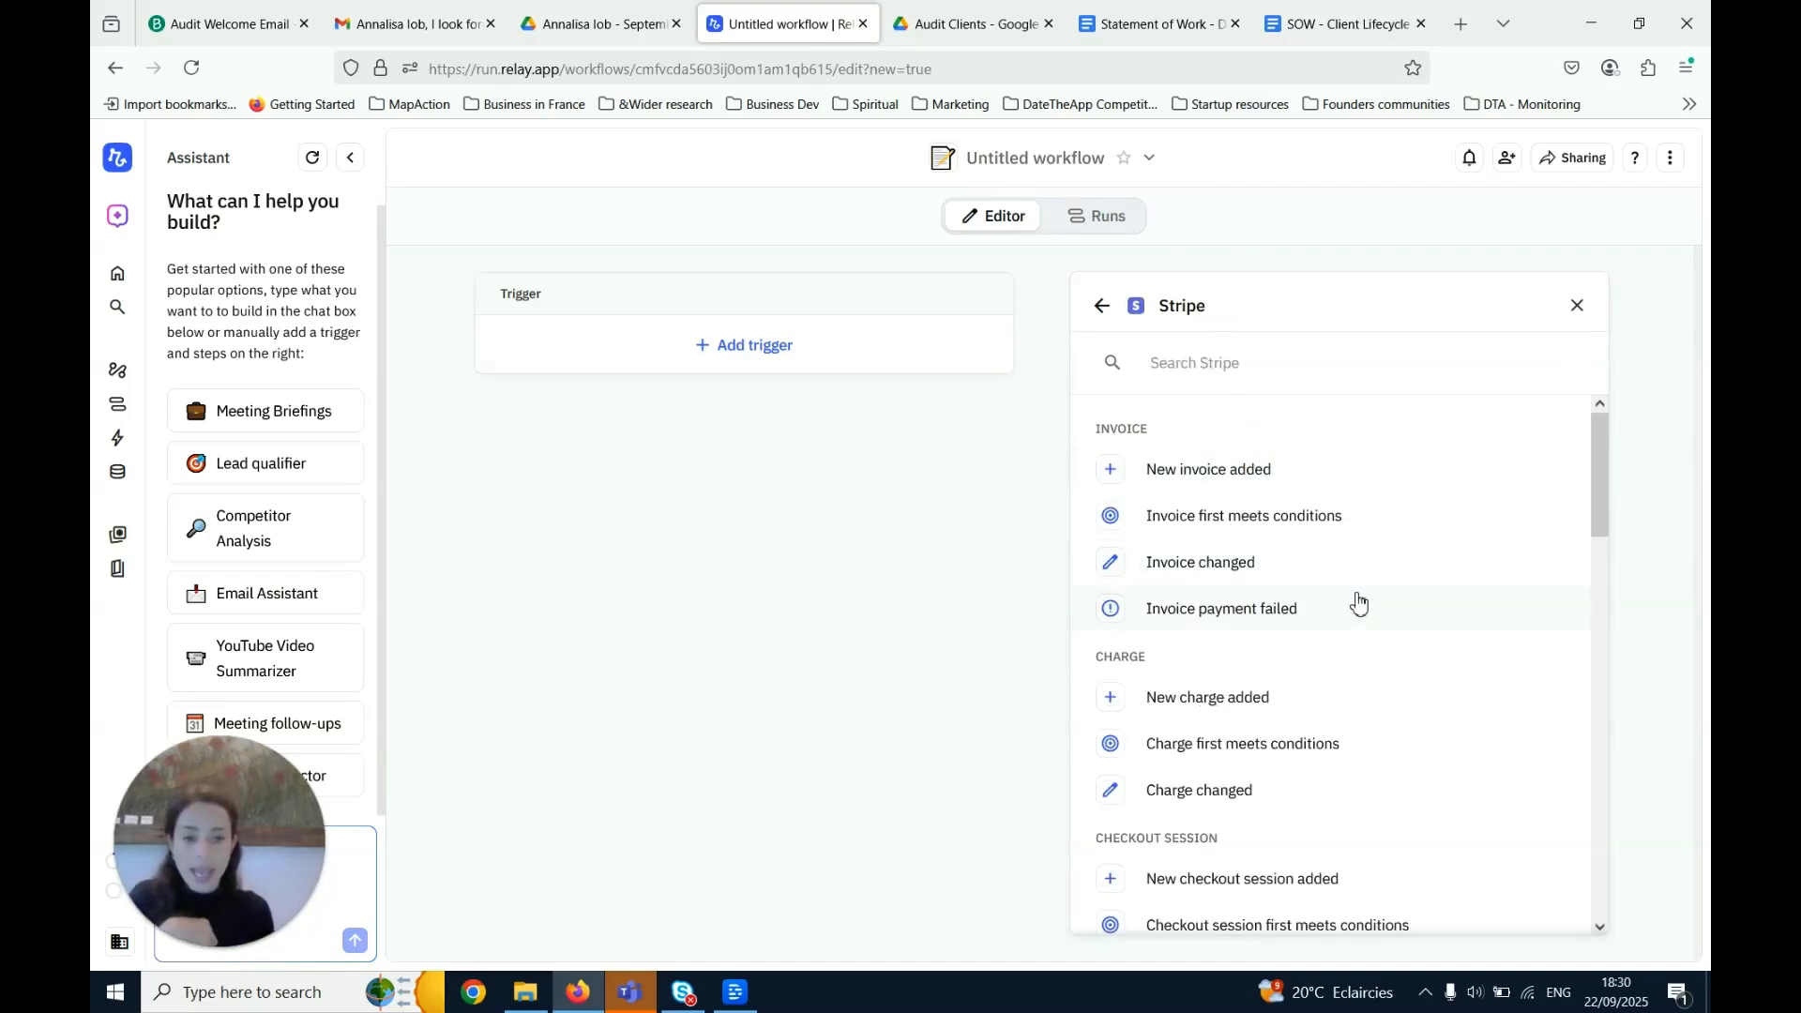
scroll(1356, 619, down, 2)
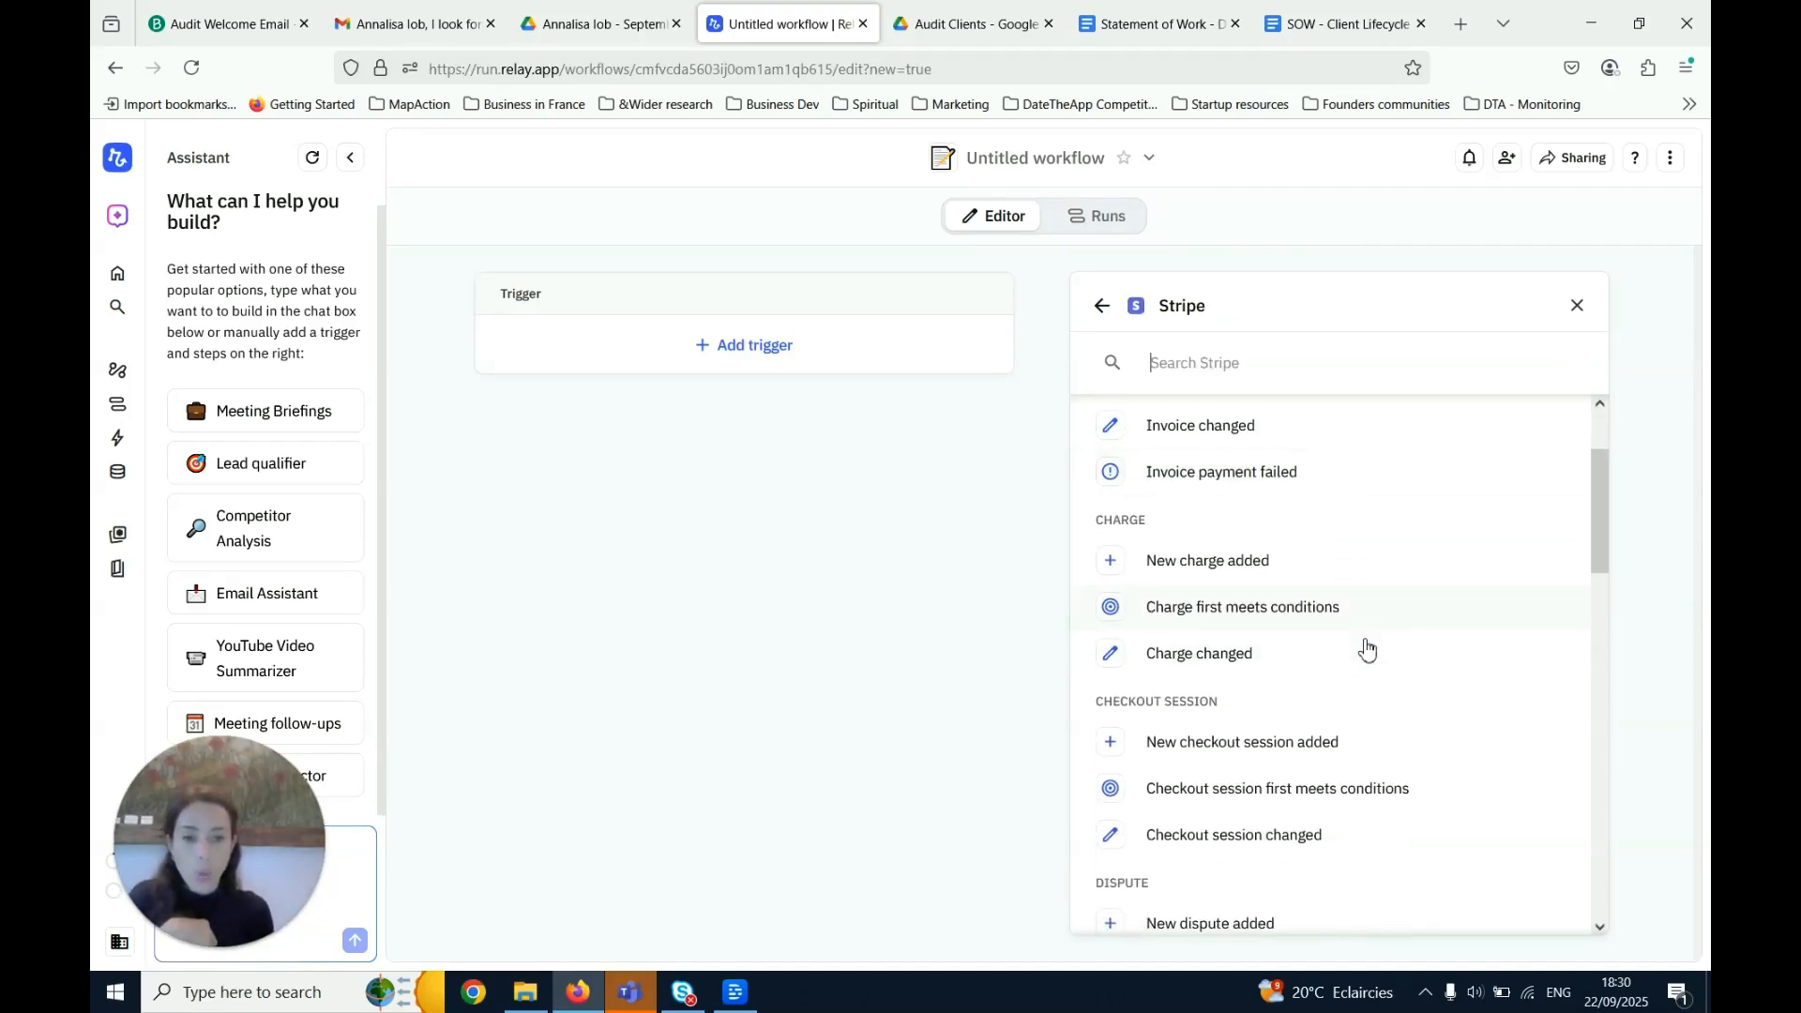
click(1212, 560)
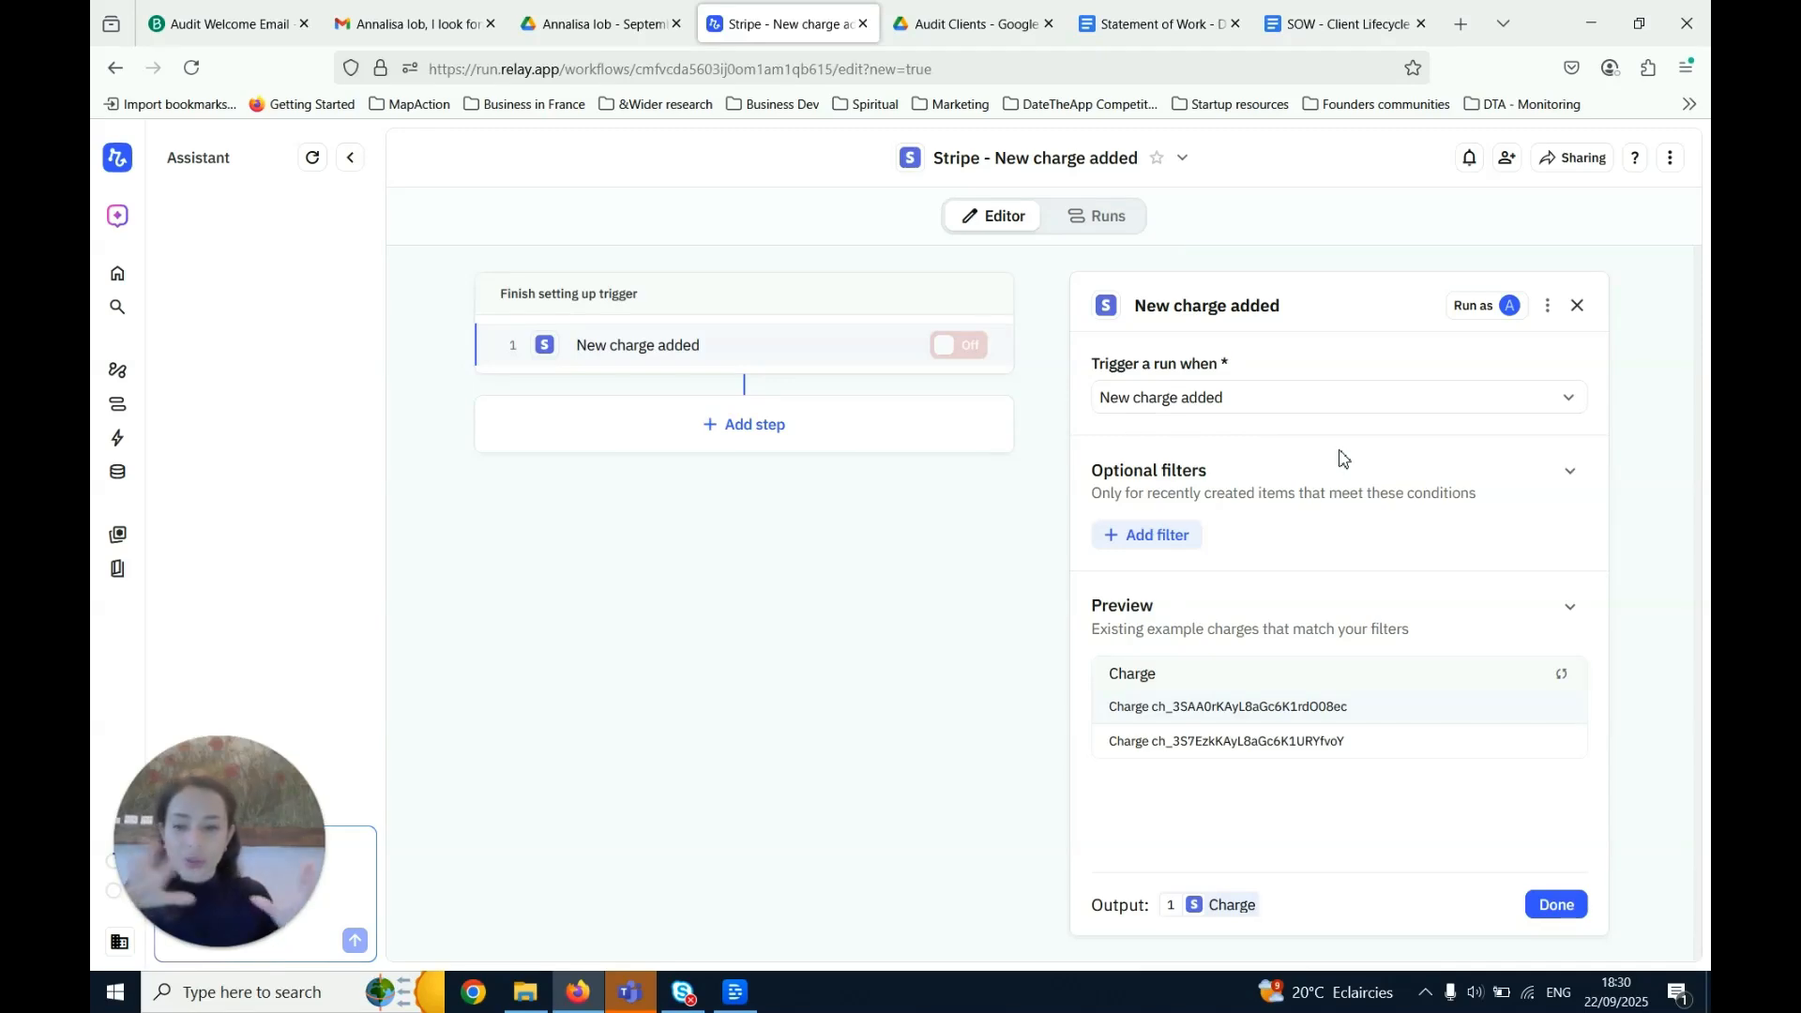
Confirm the New charge added trigger and add a Brevo Create or update contact step after it
click(1557, 907)
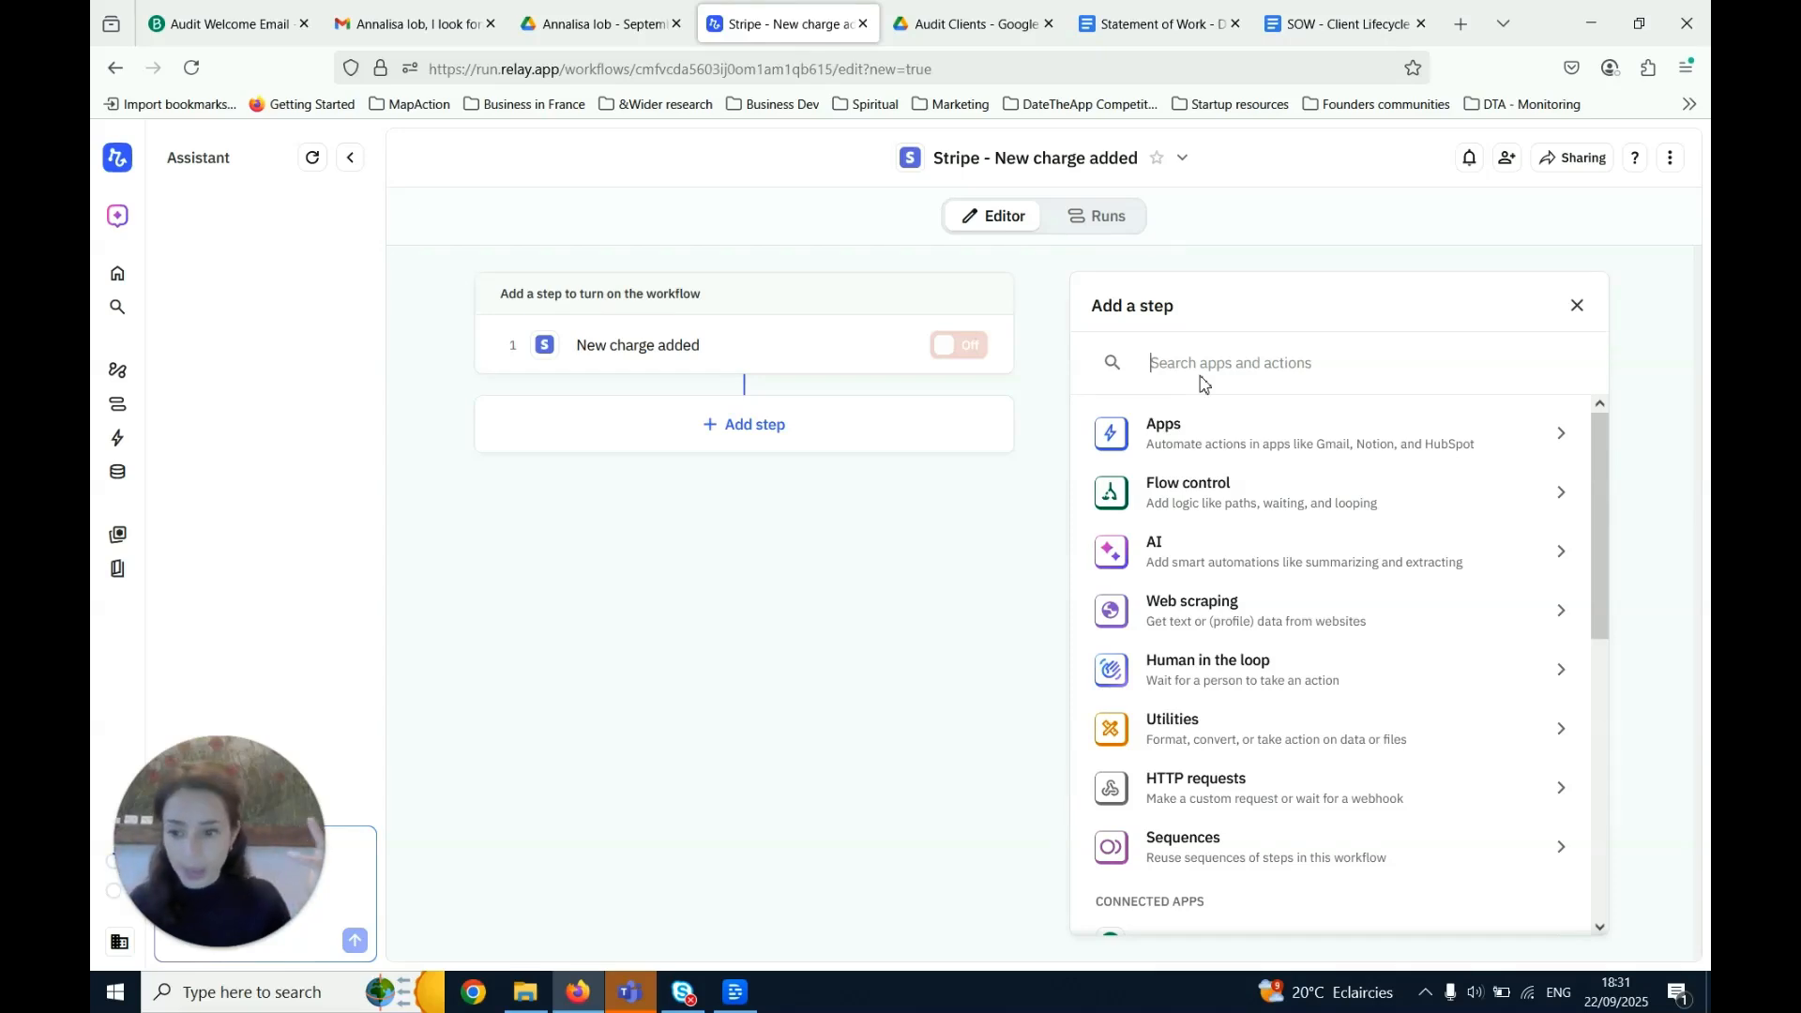
text(brev)
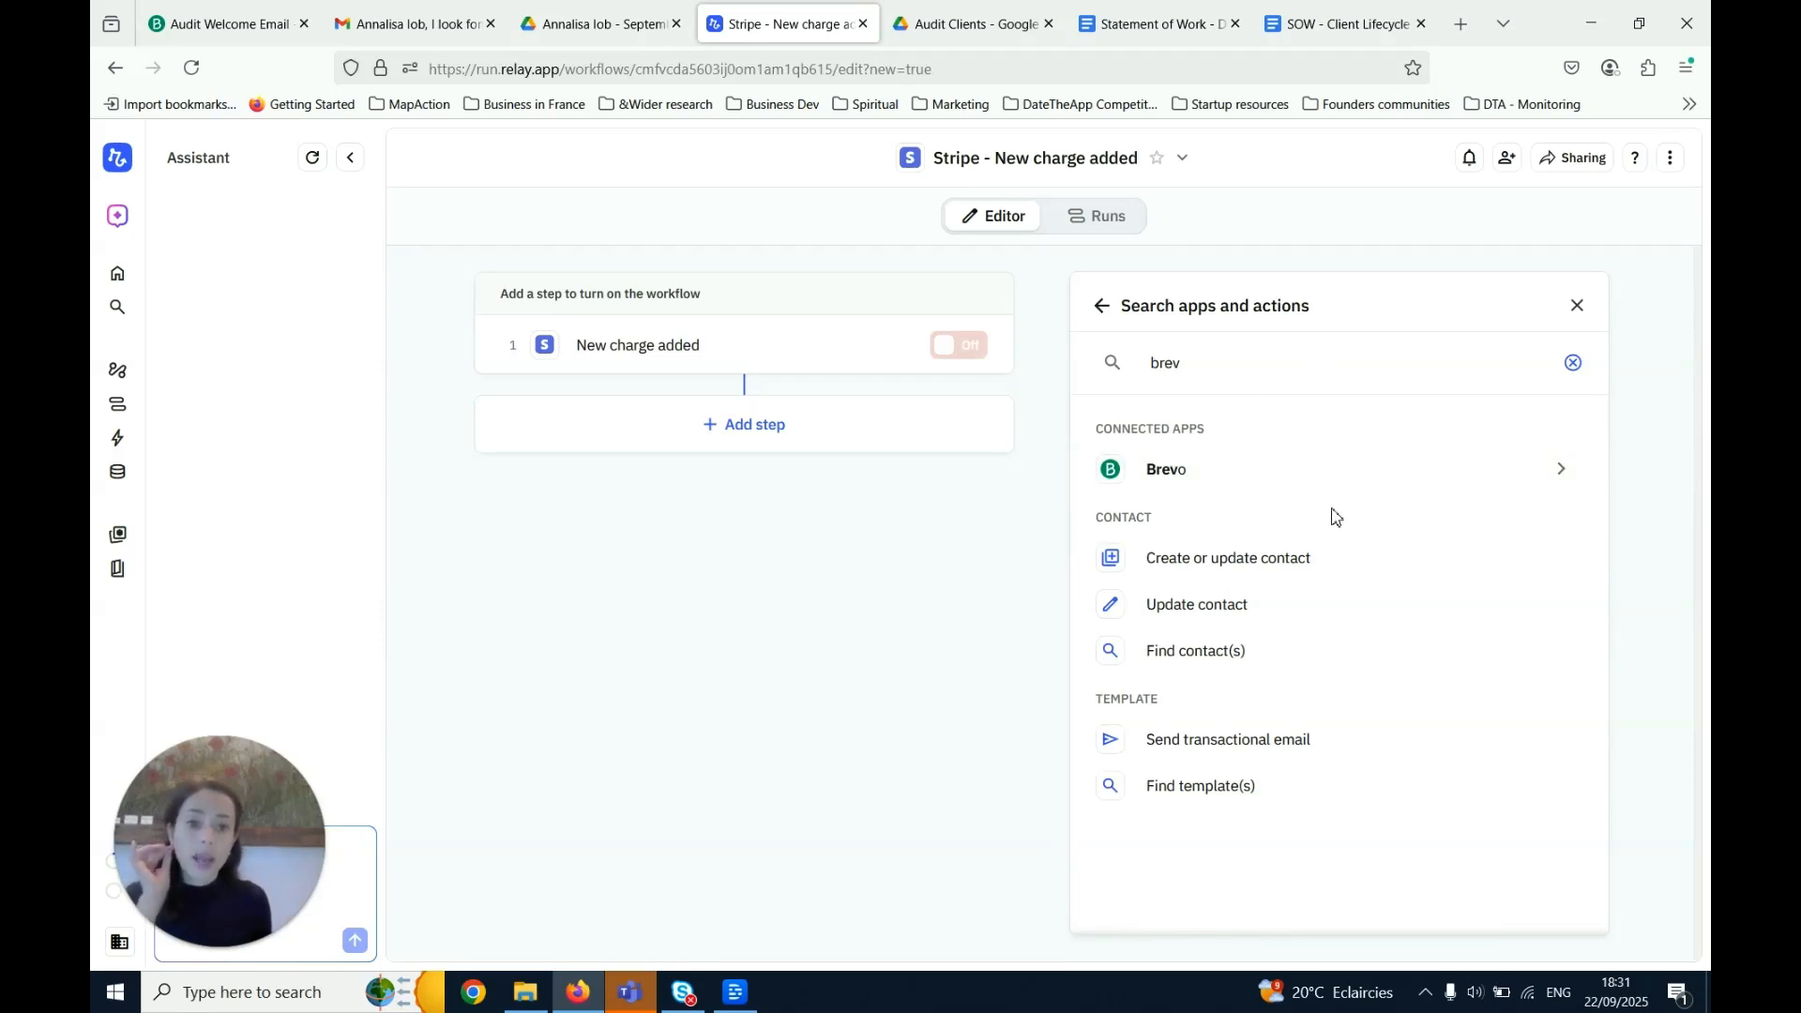
click(1351, 476)
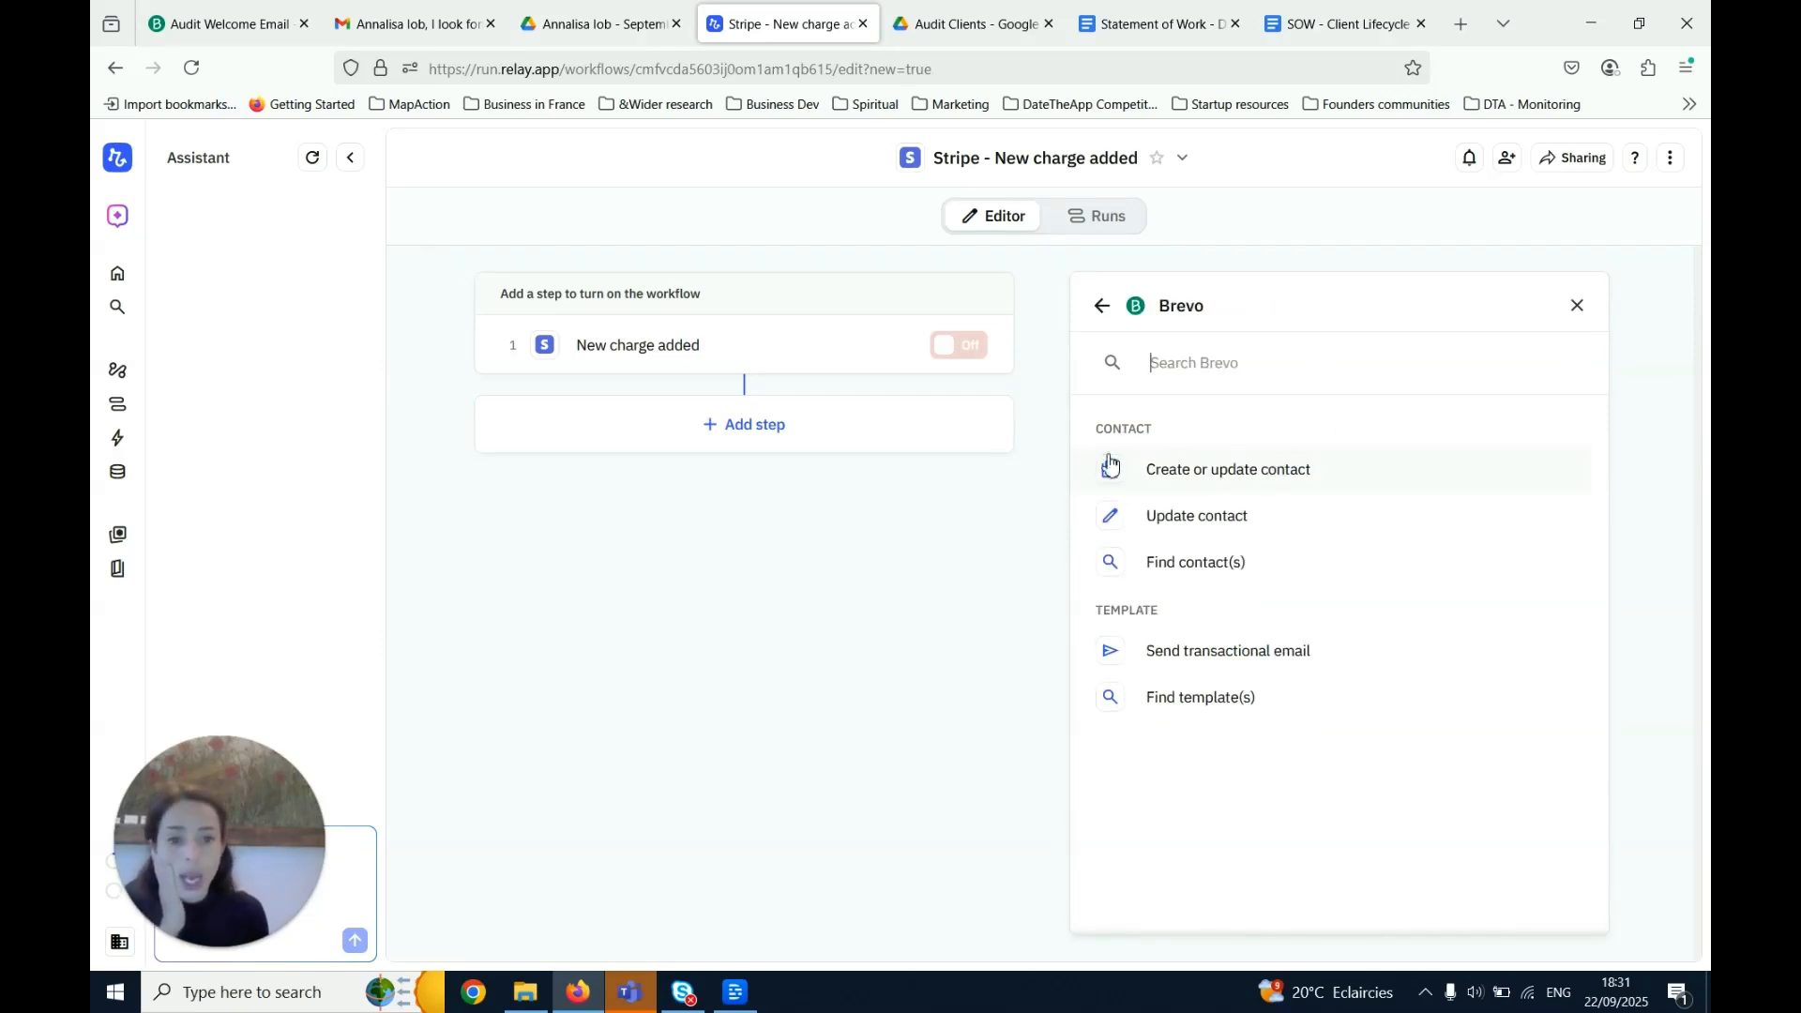
click(1242, 480)
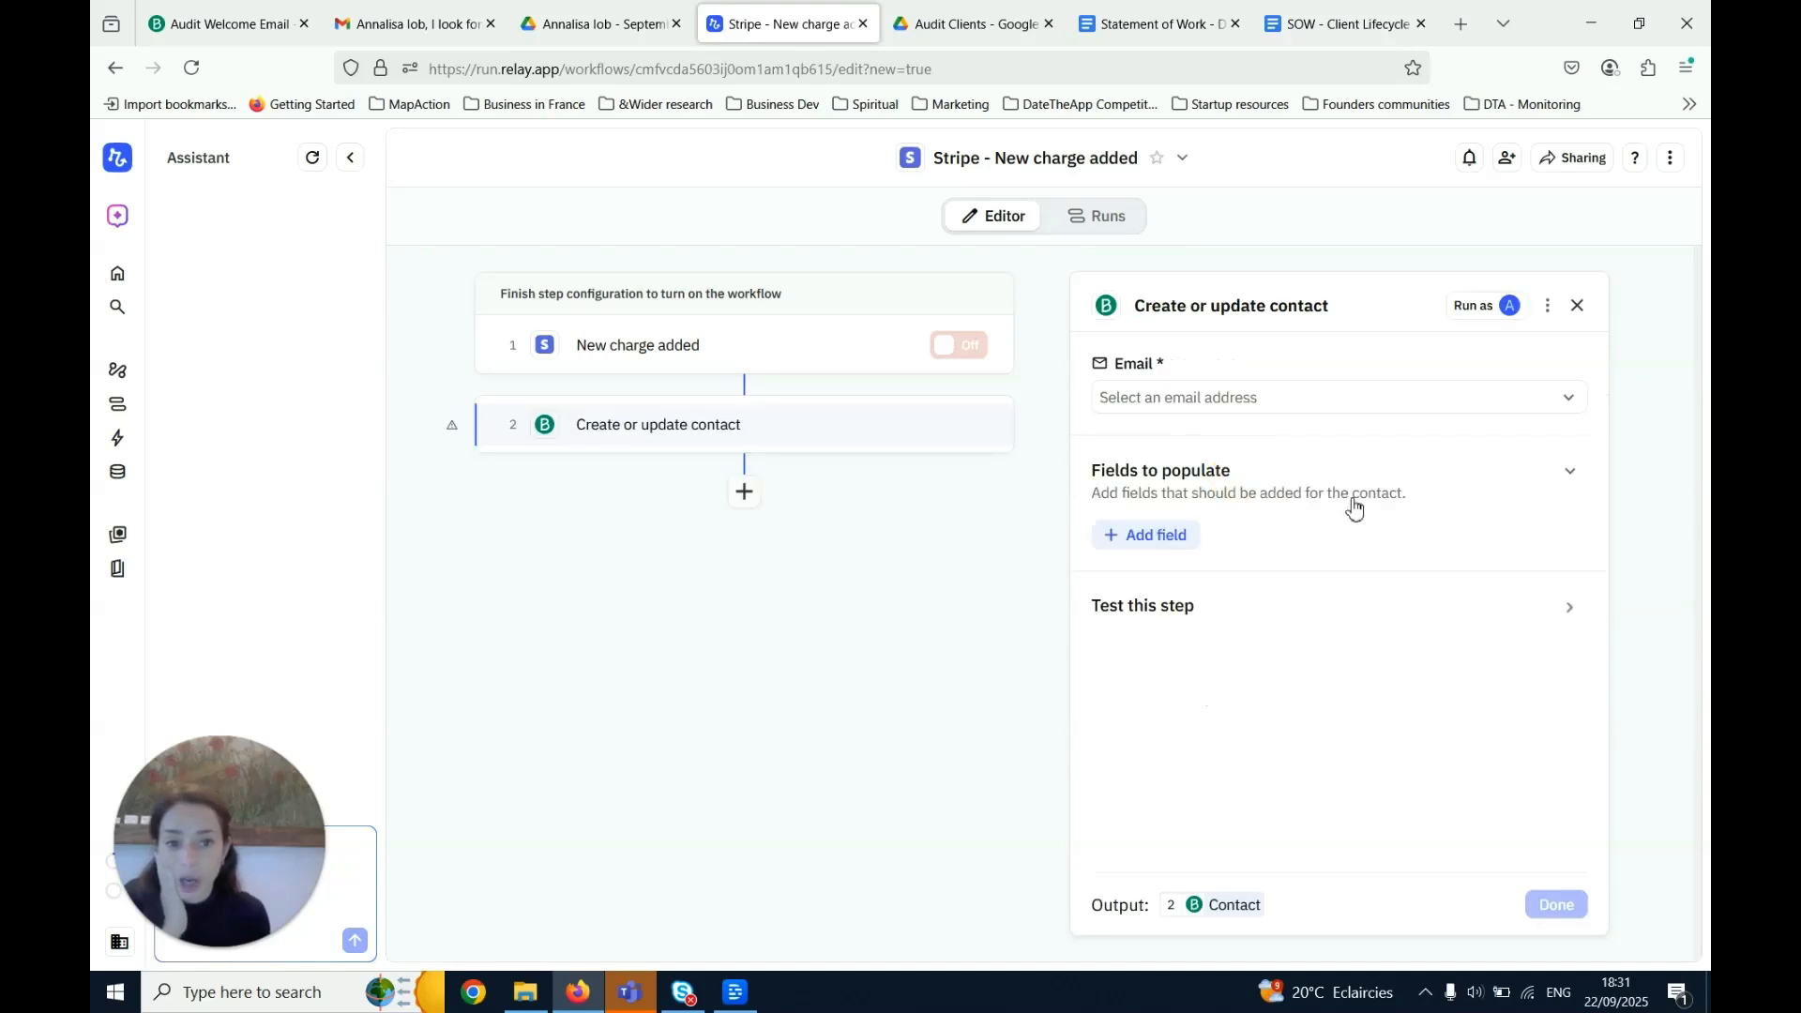
Set the Brevo contact's Email to the Billing email from the Stripe charge
click(1157, 404)
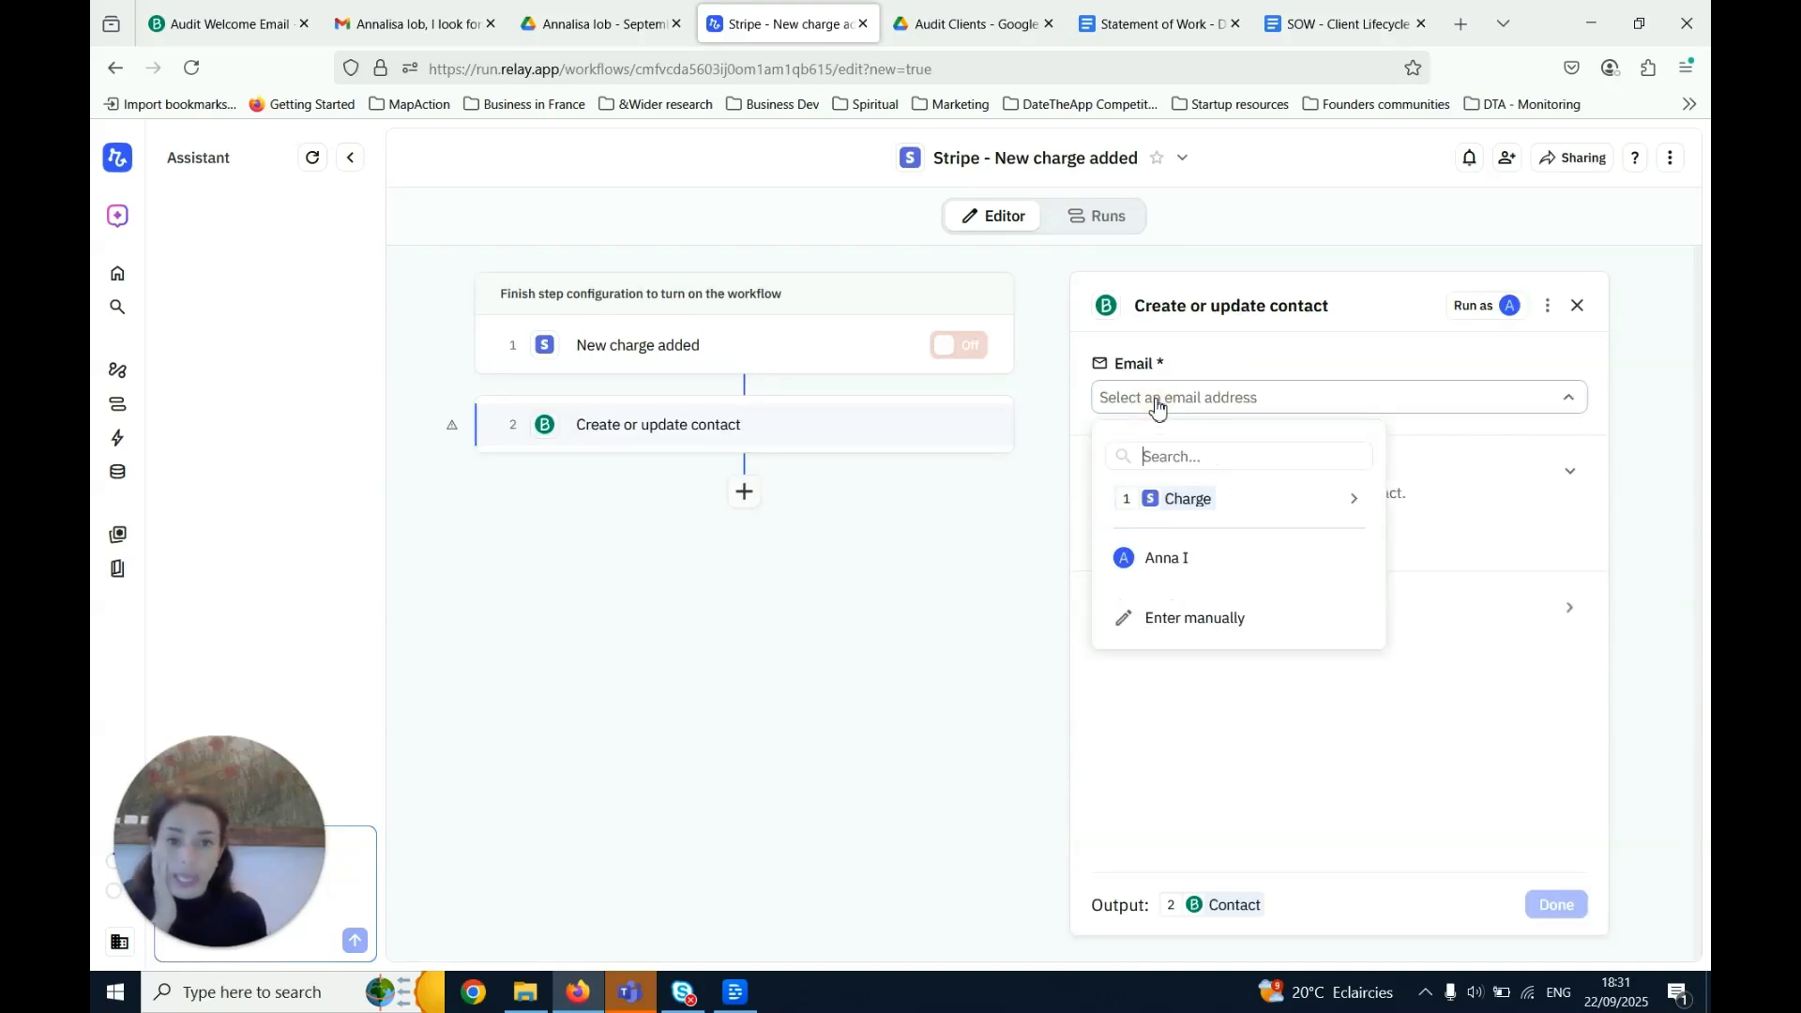
mouse_move(1201, 509)
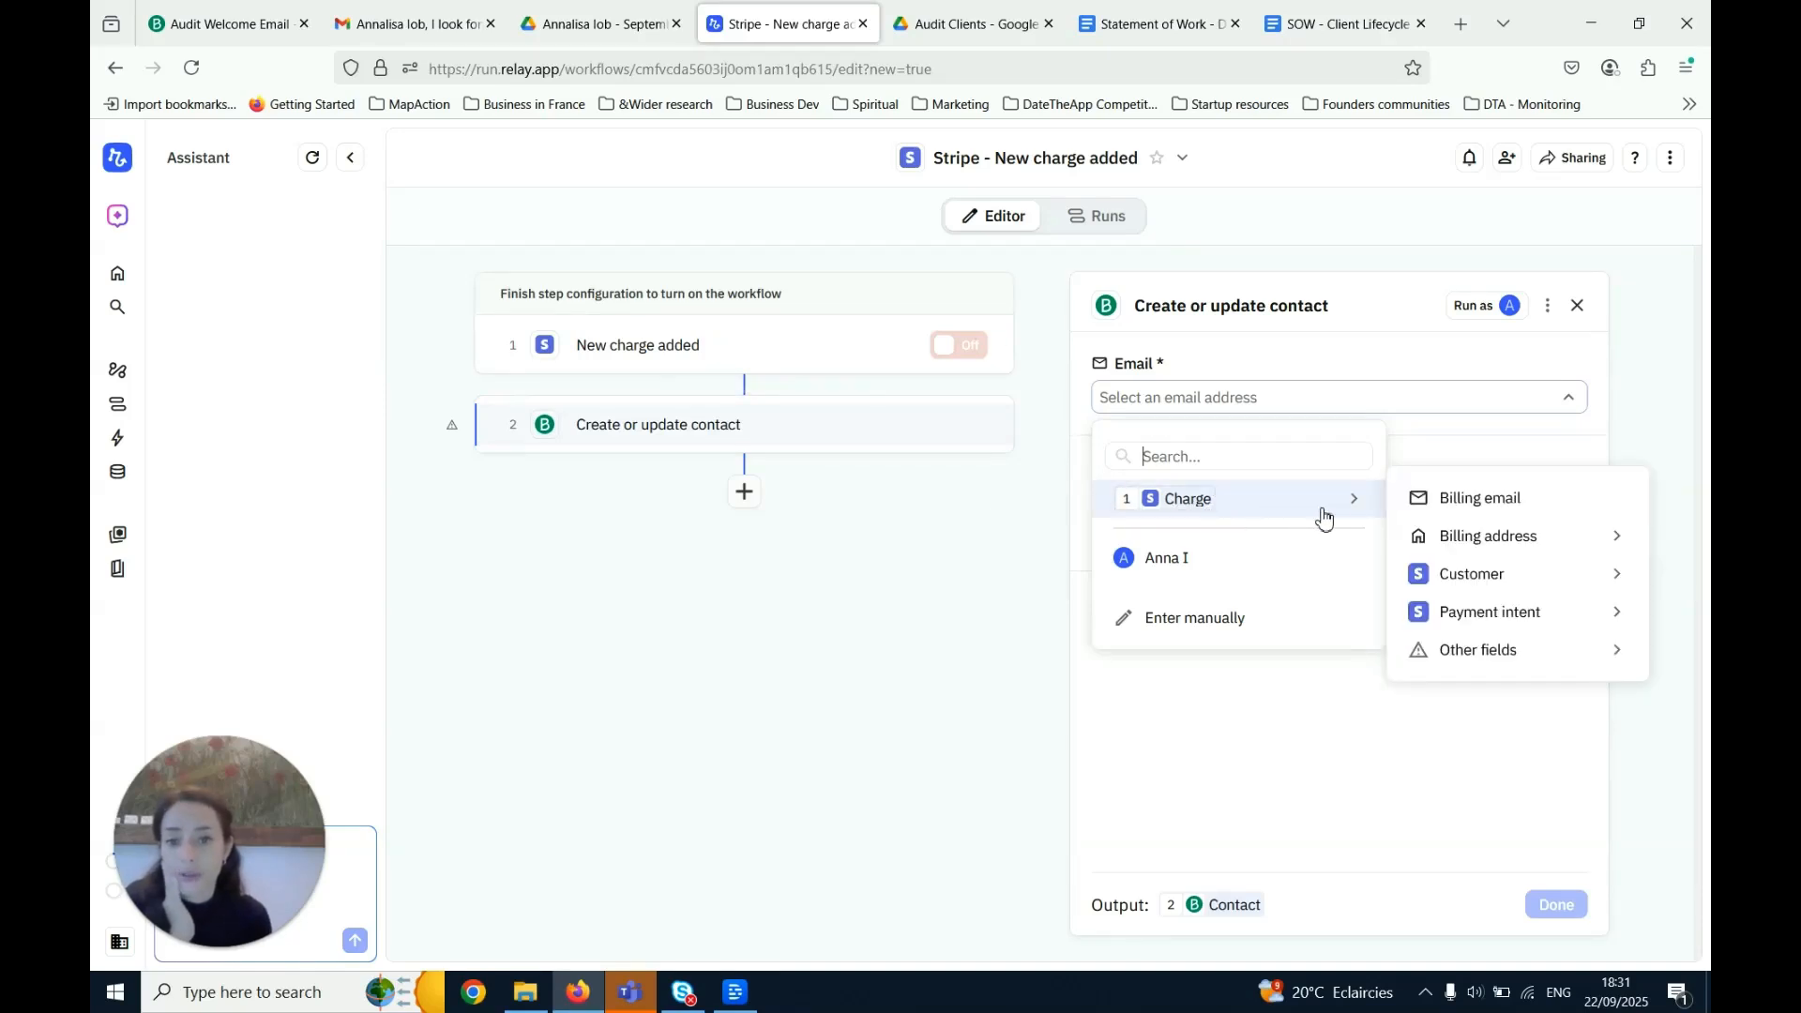
click(1500, 507)
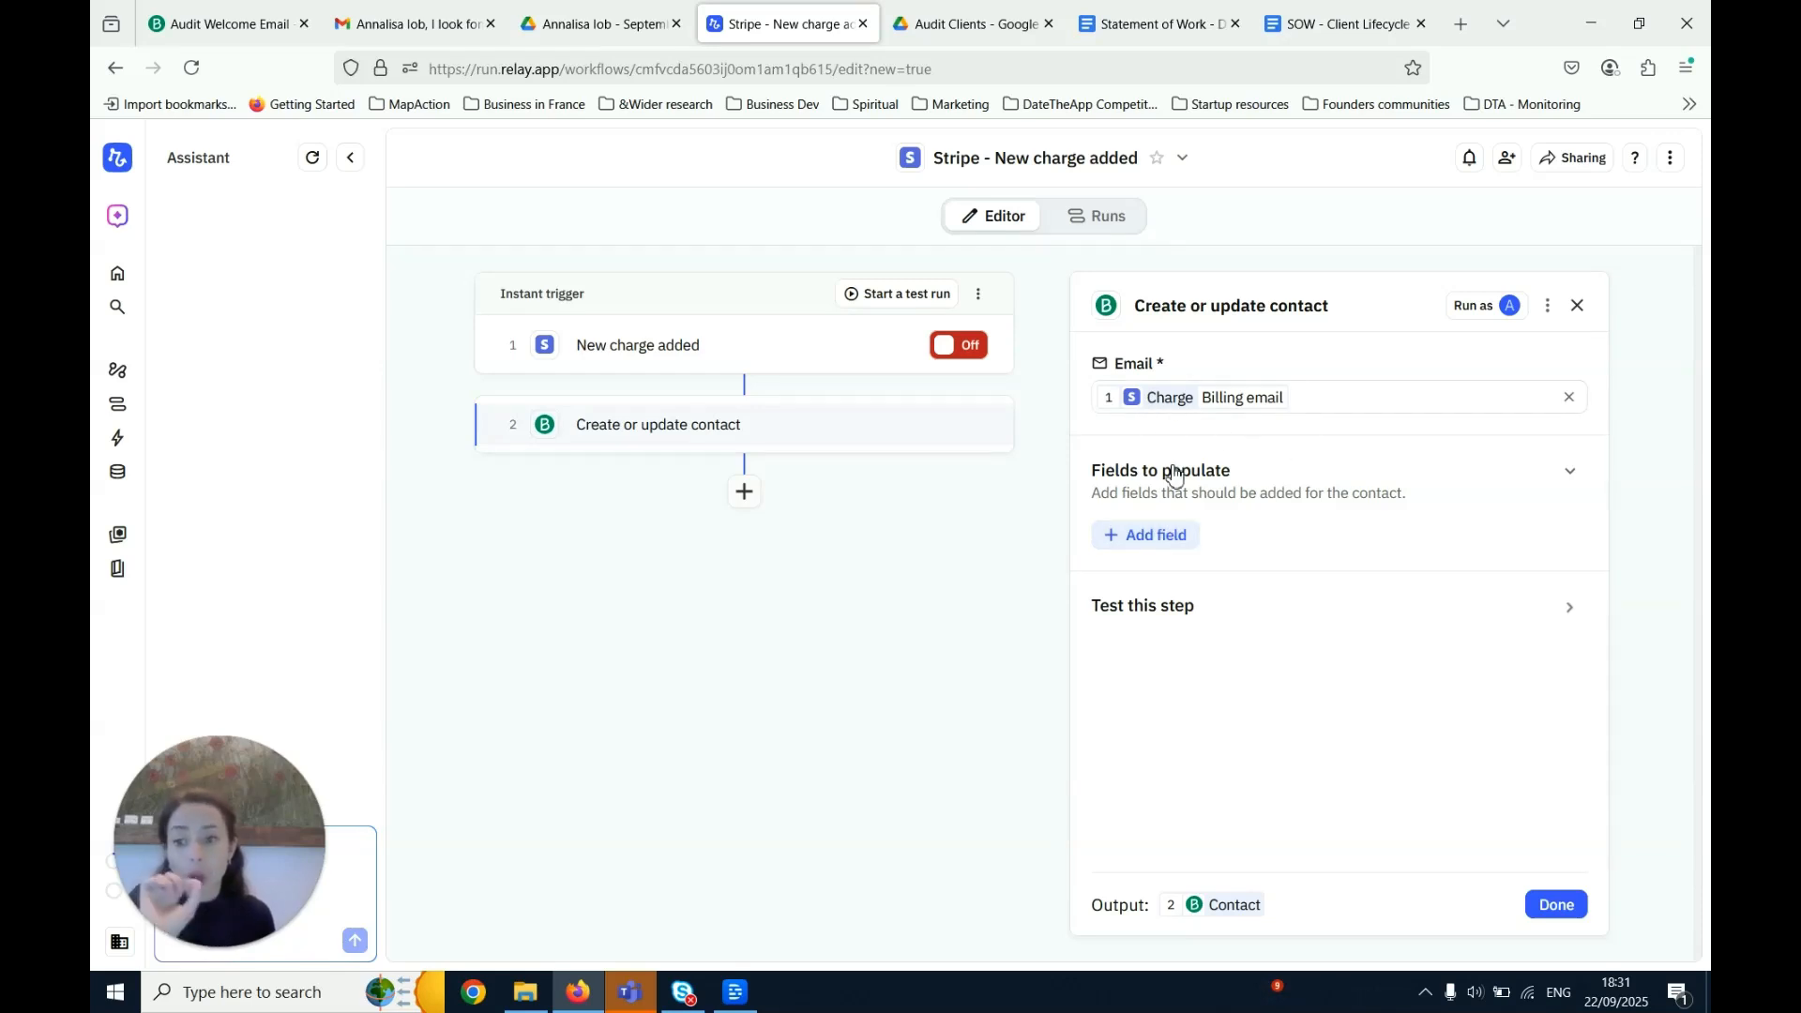
Add the Lists field to the Brevo contact step and set it to PAID Audit
click(1170, 542)
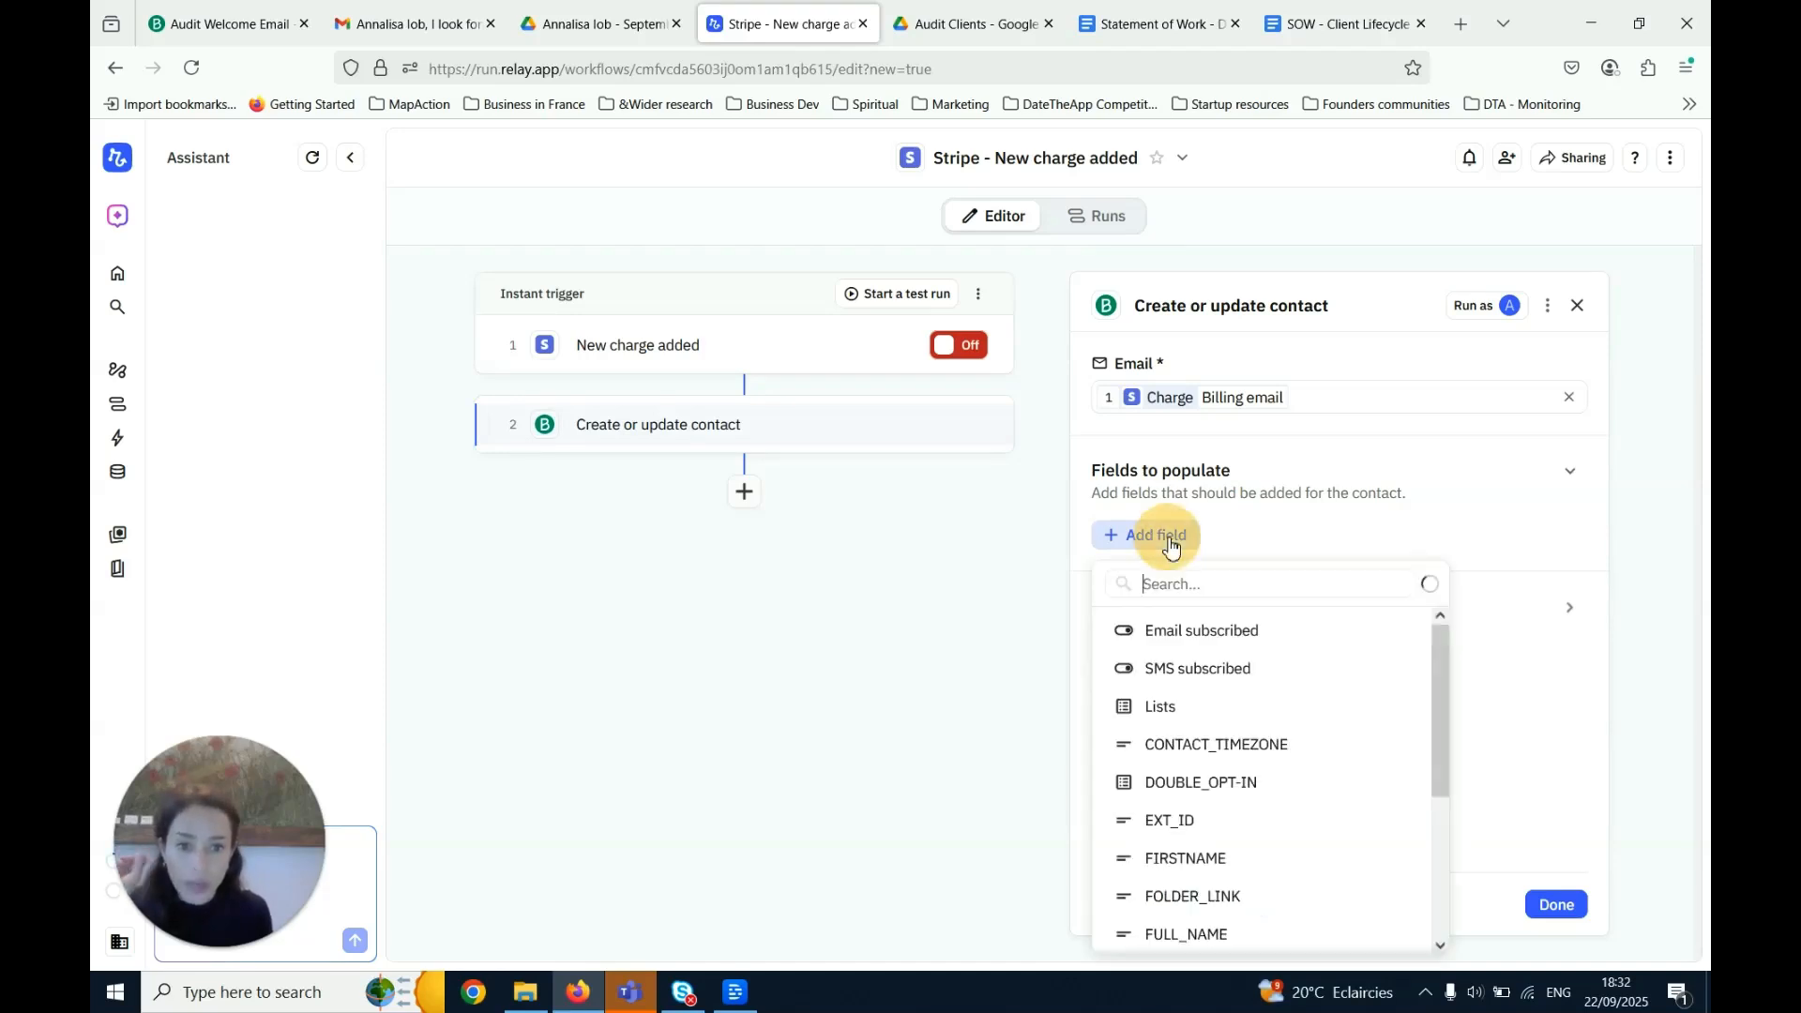
click(1155, 710)
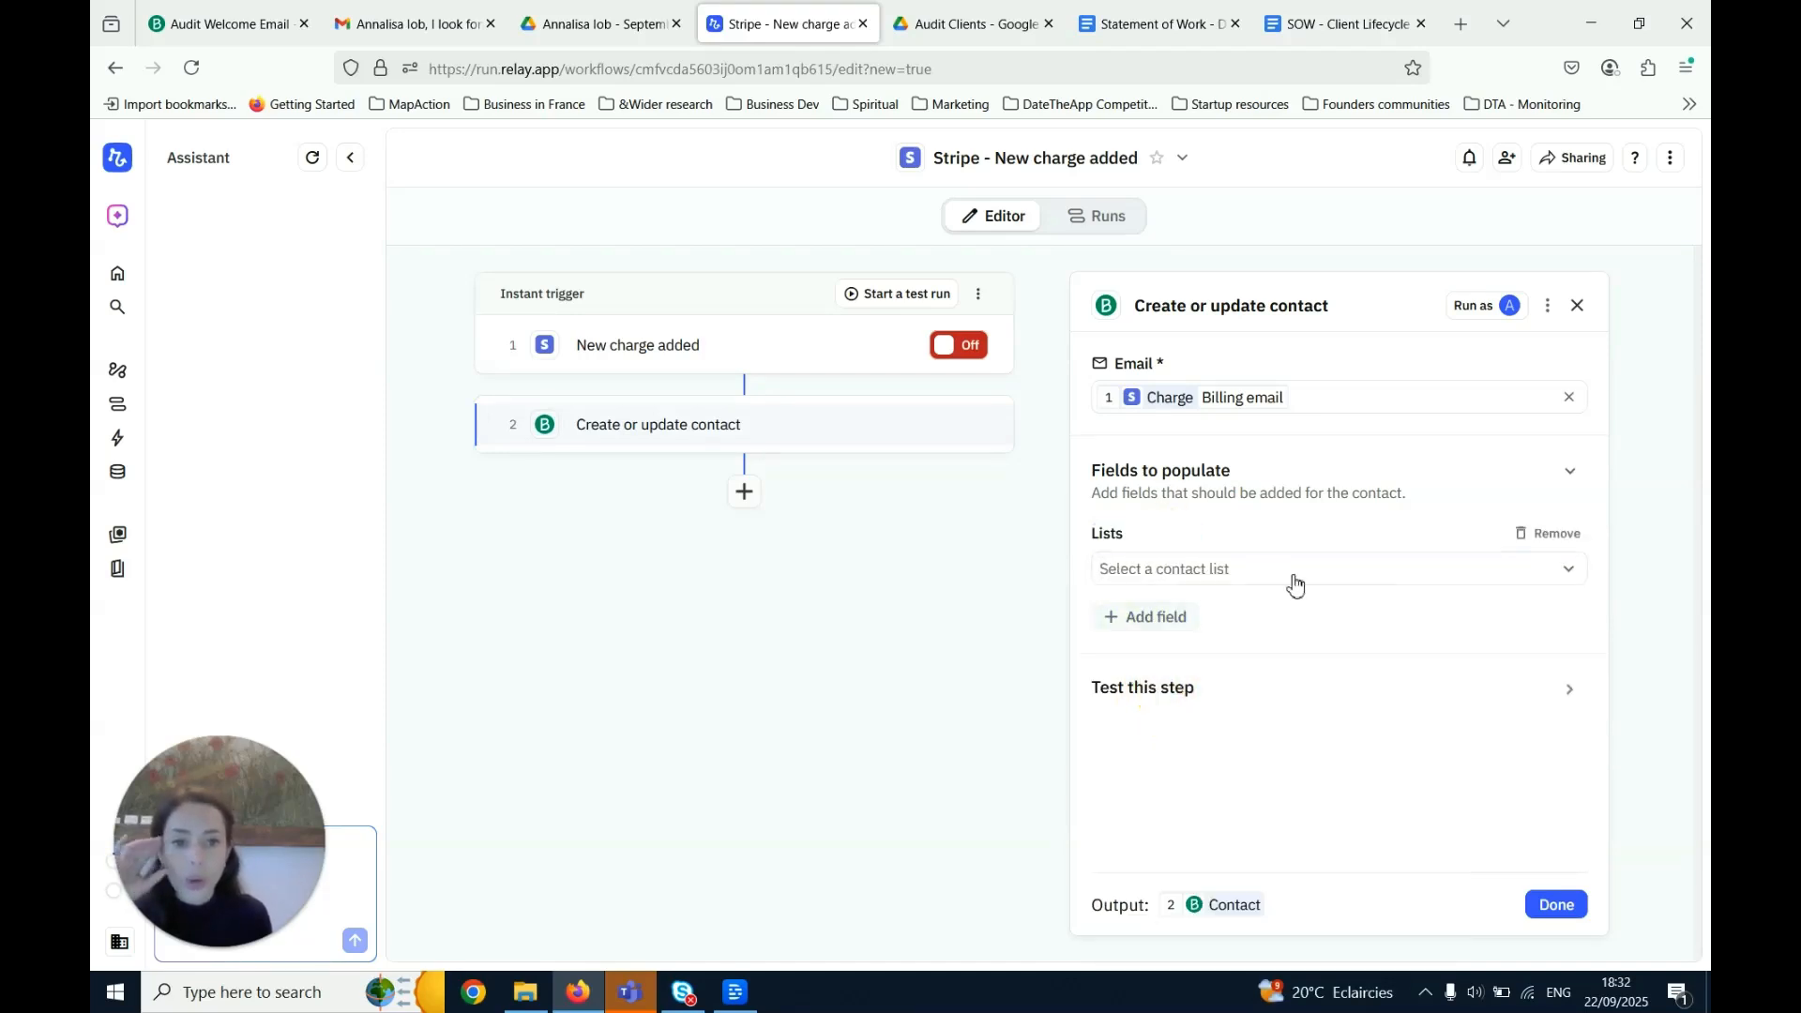
click(1369, 572)
click(1215, 710)
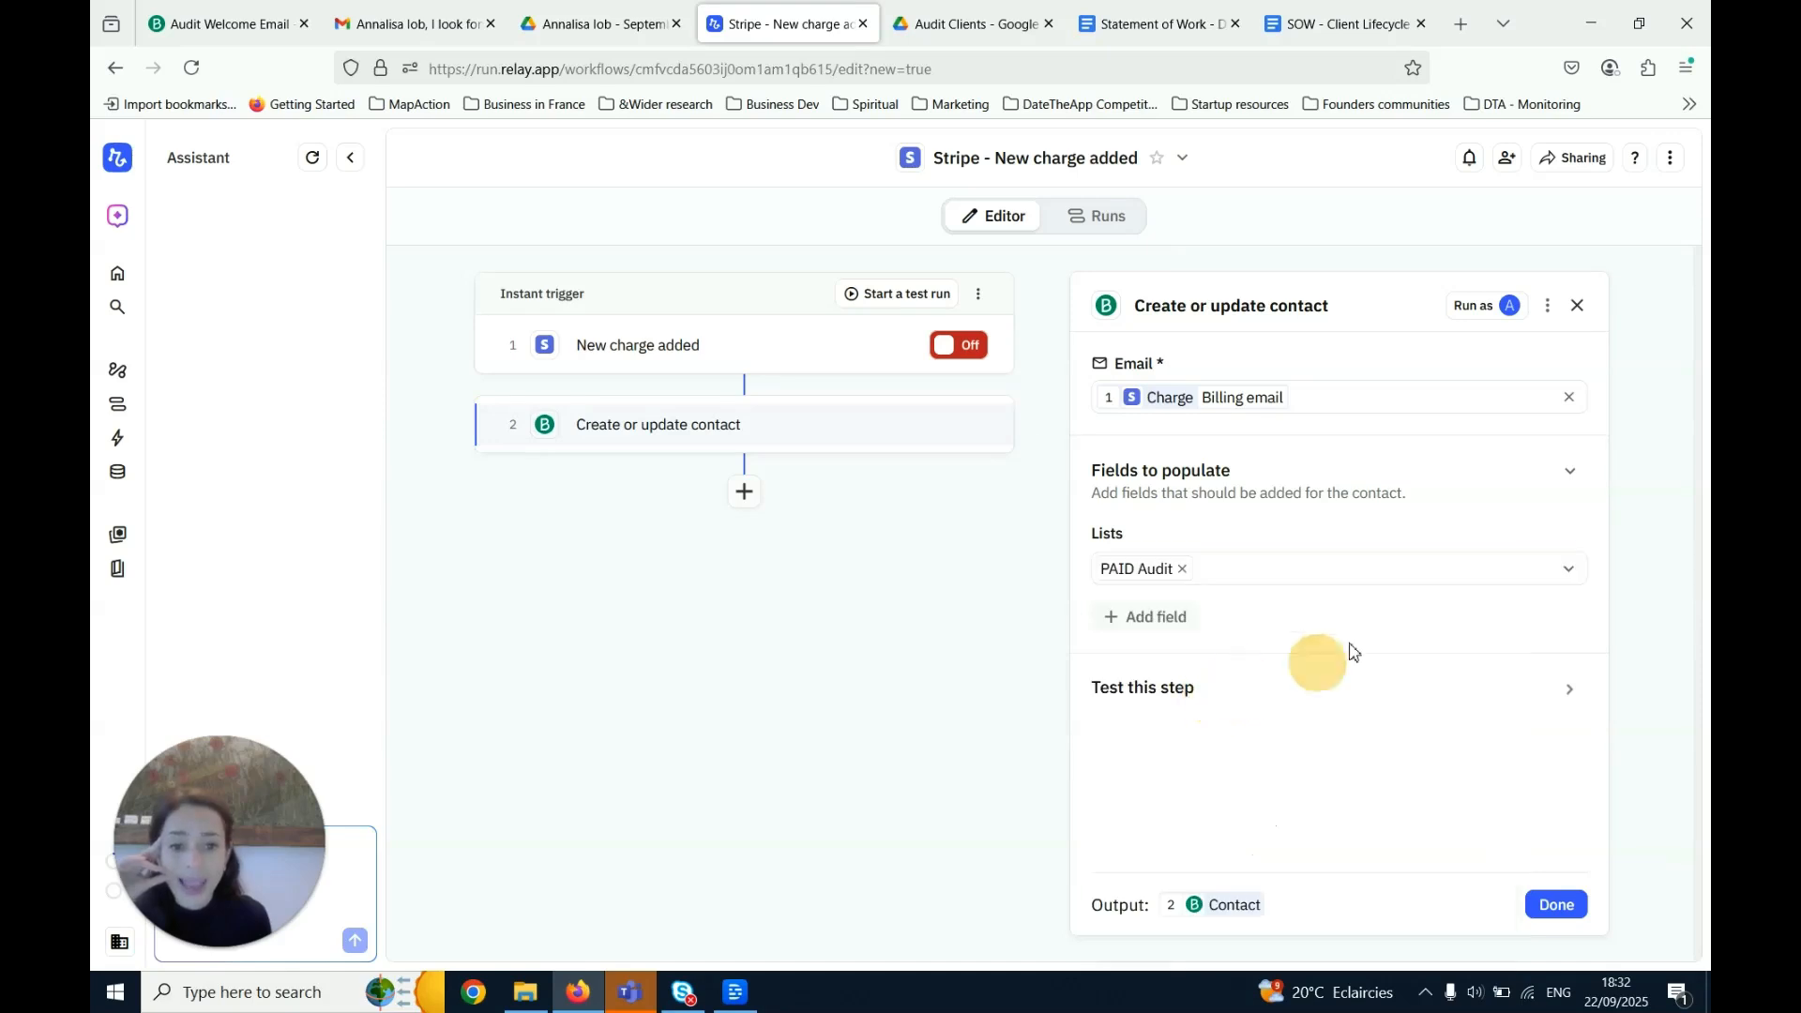
Add the FULL_NAME field to the Brevo contact, fill it with the charge's Billing name, and finish the step
click(1145, 618)
scroll(1219, 364, down, 2)
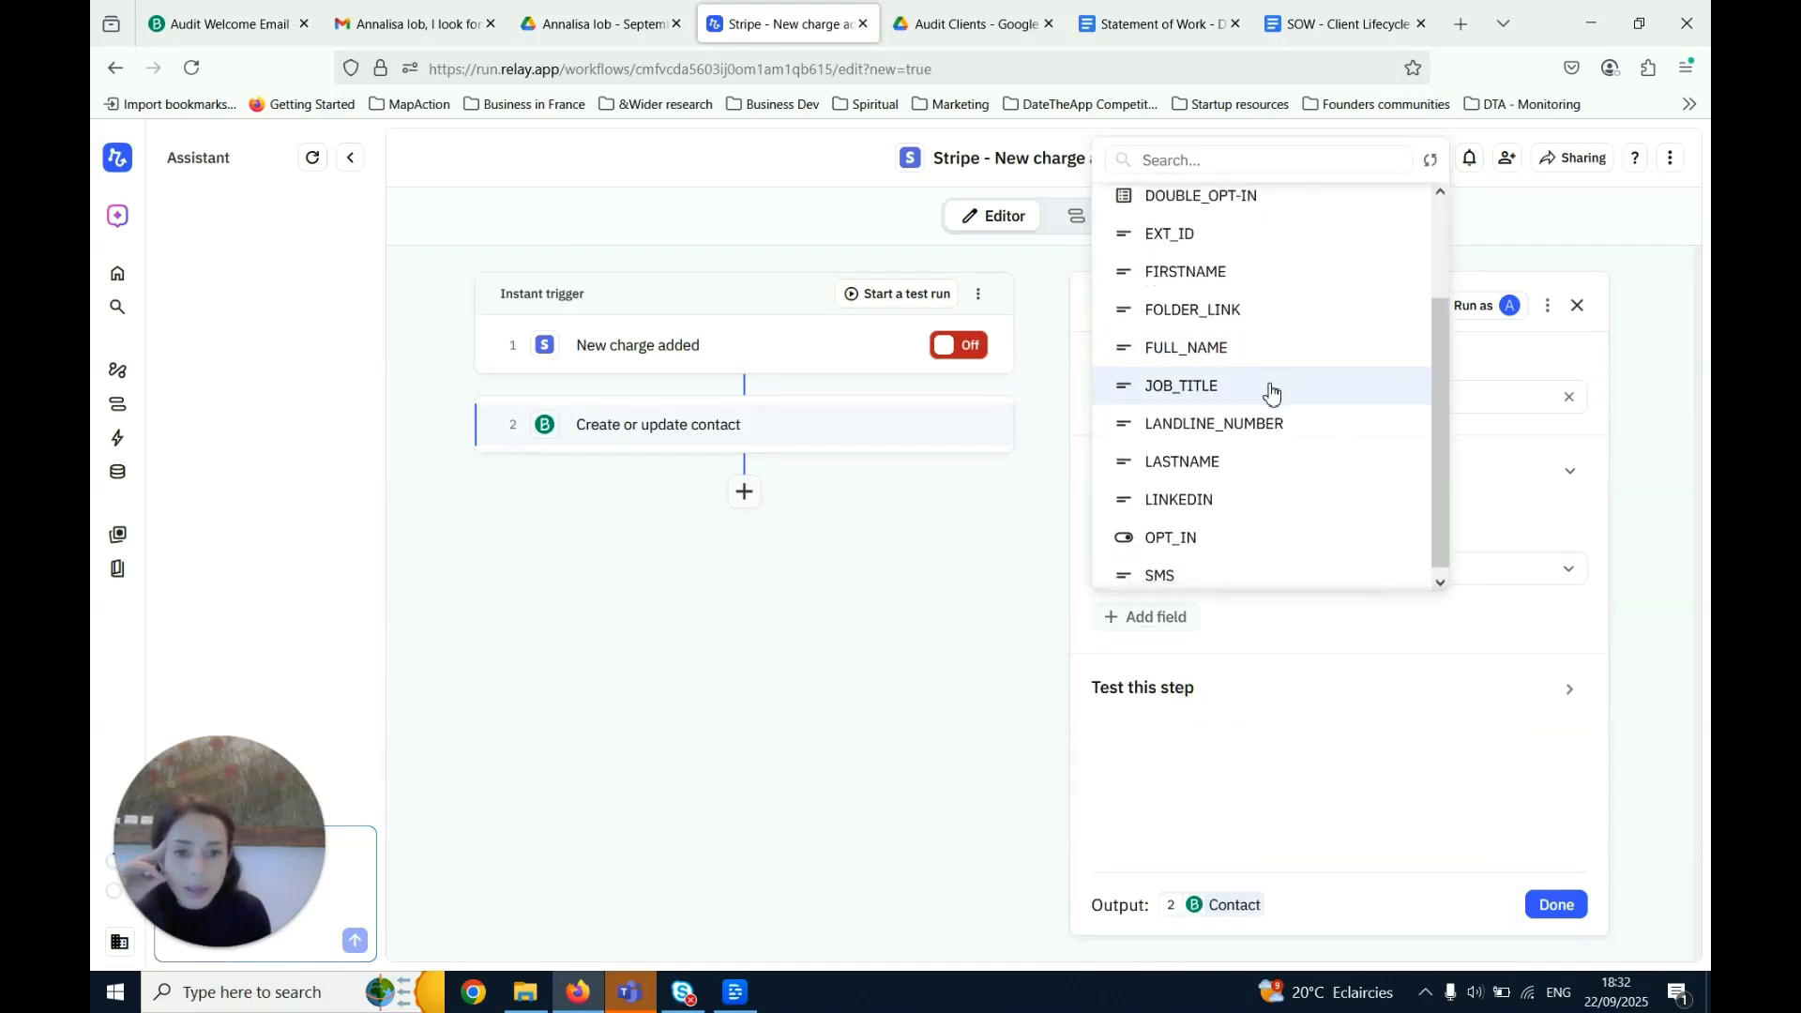
scroll(1268, 488, up, 2)
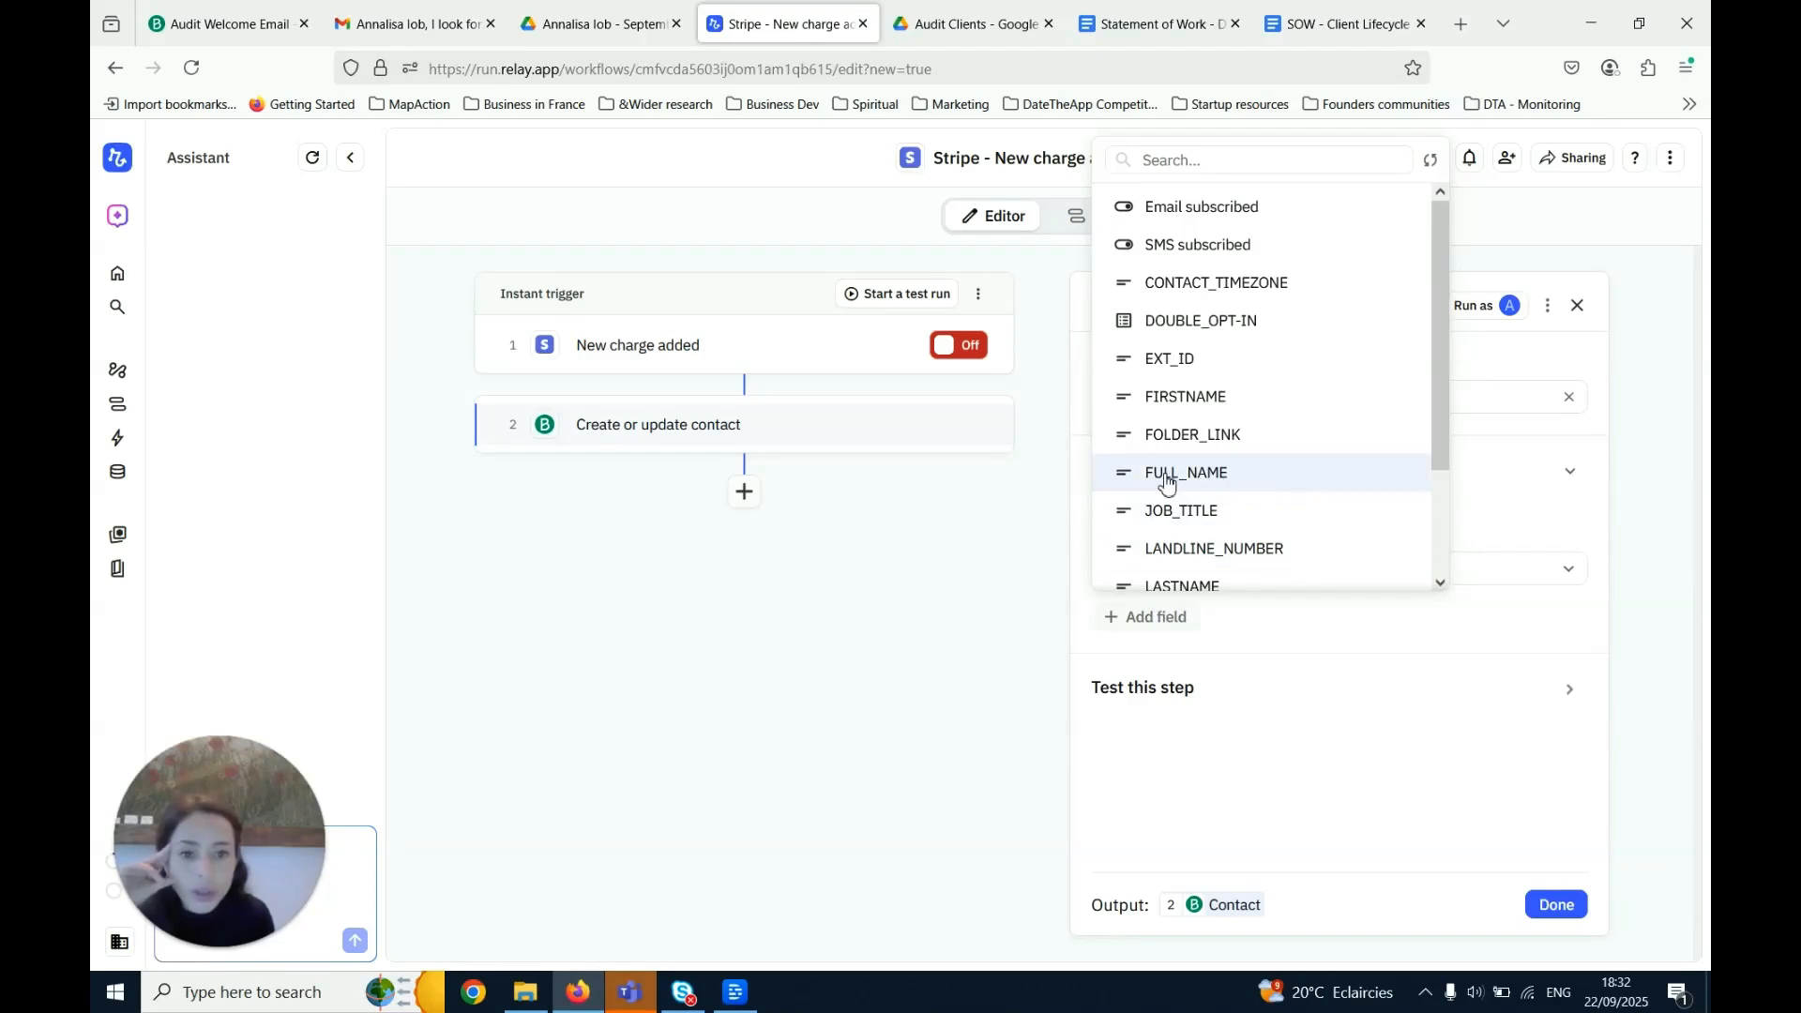
click(1200, 480)
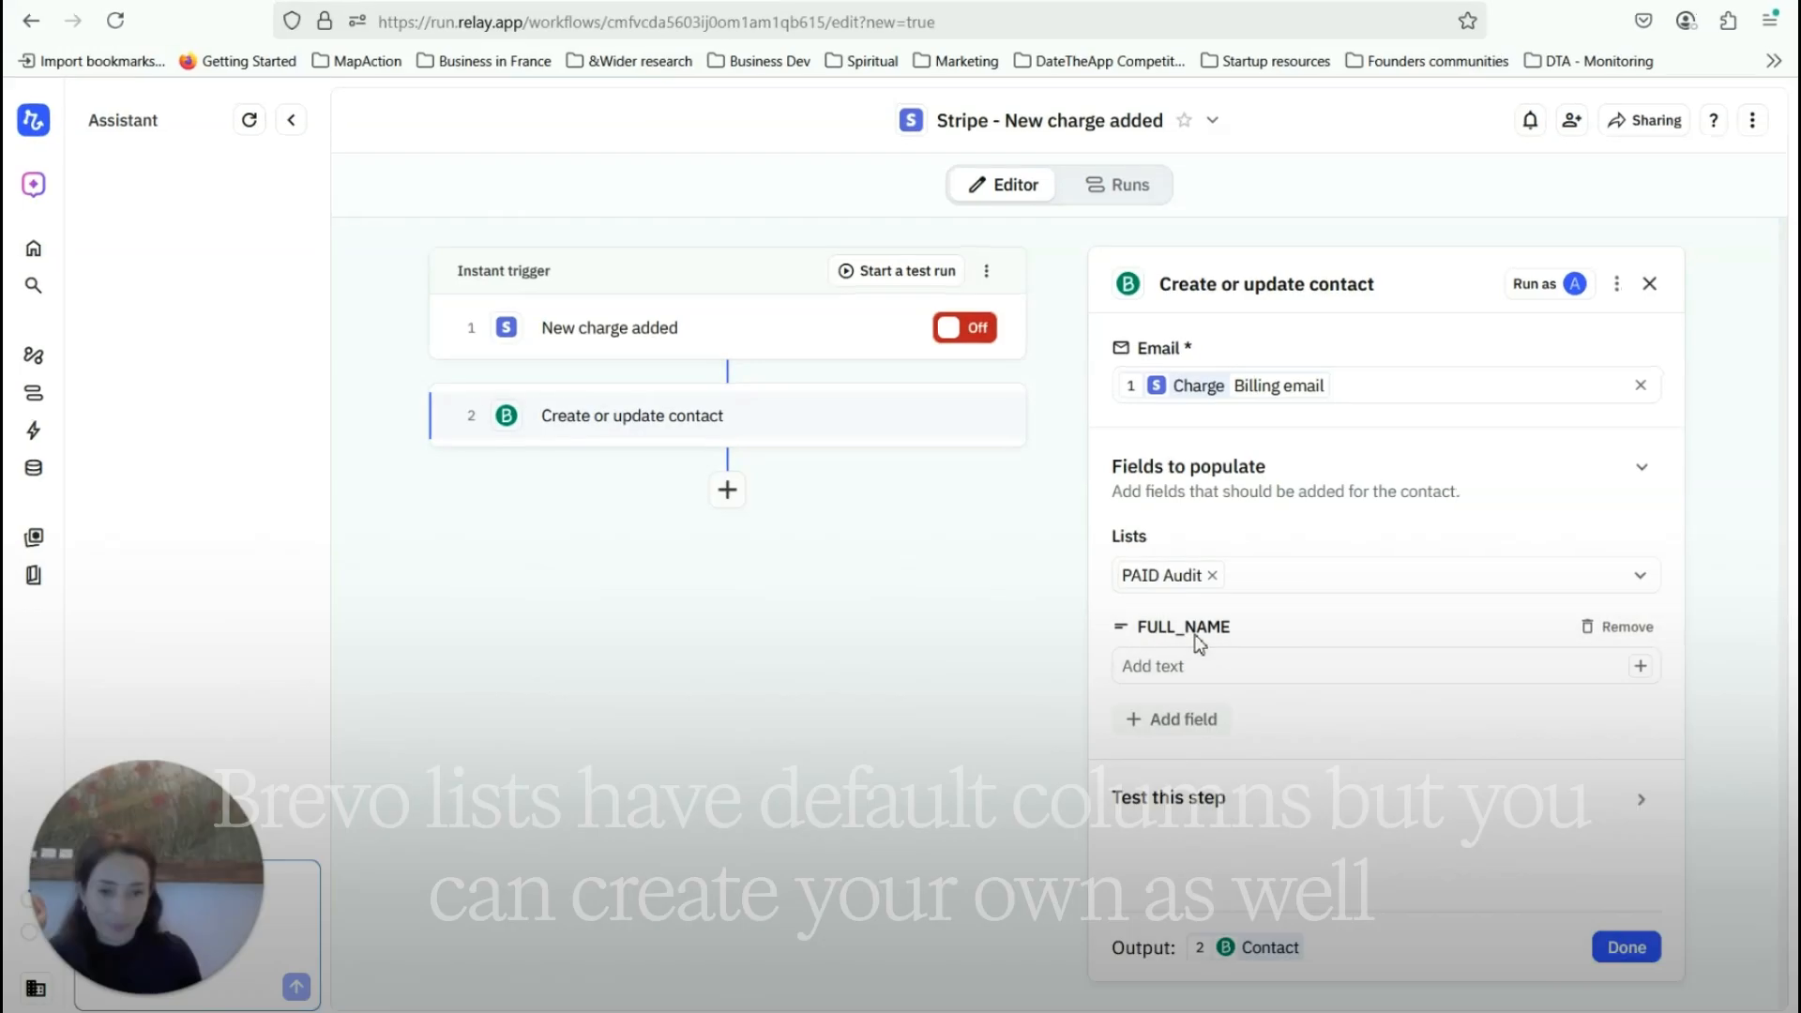
click(1200, 666)
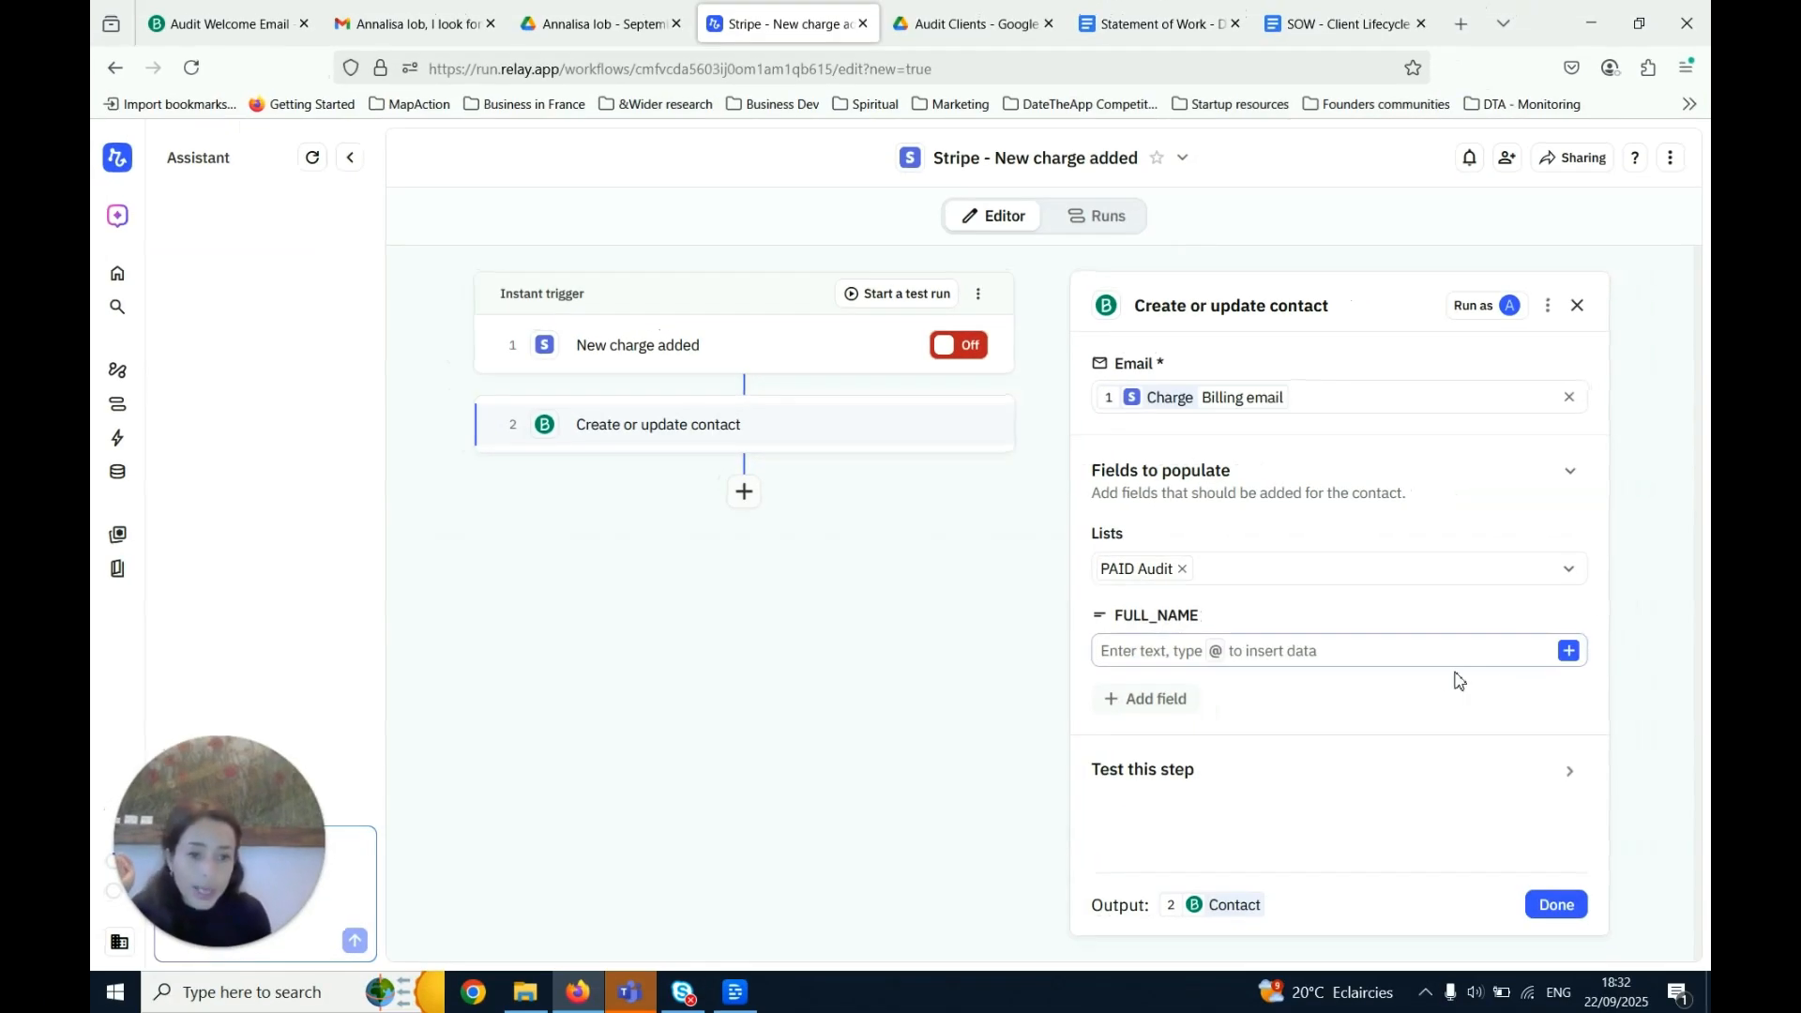
click(1568, 651)
click(1154, 653)
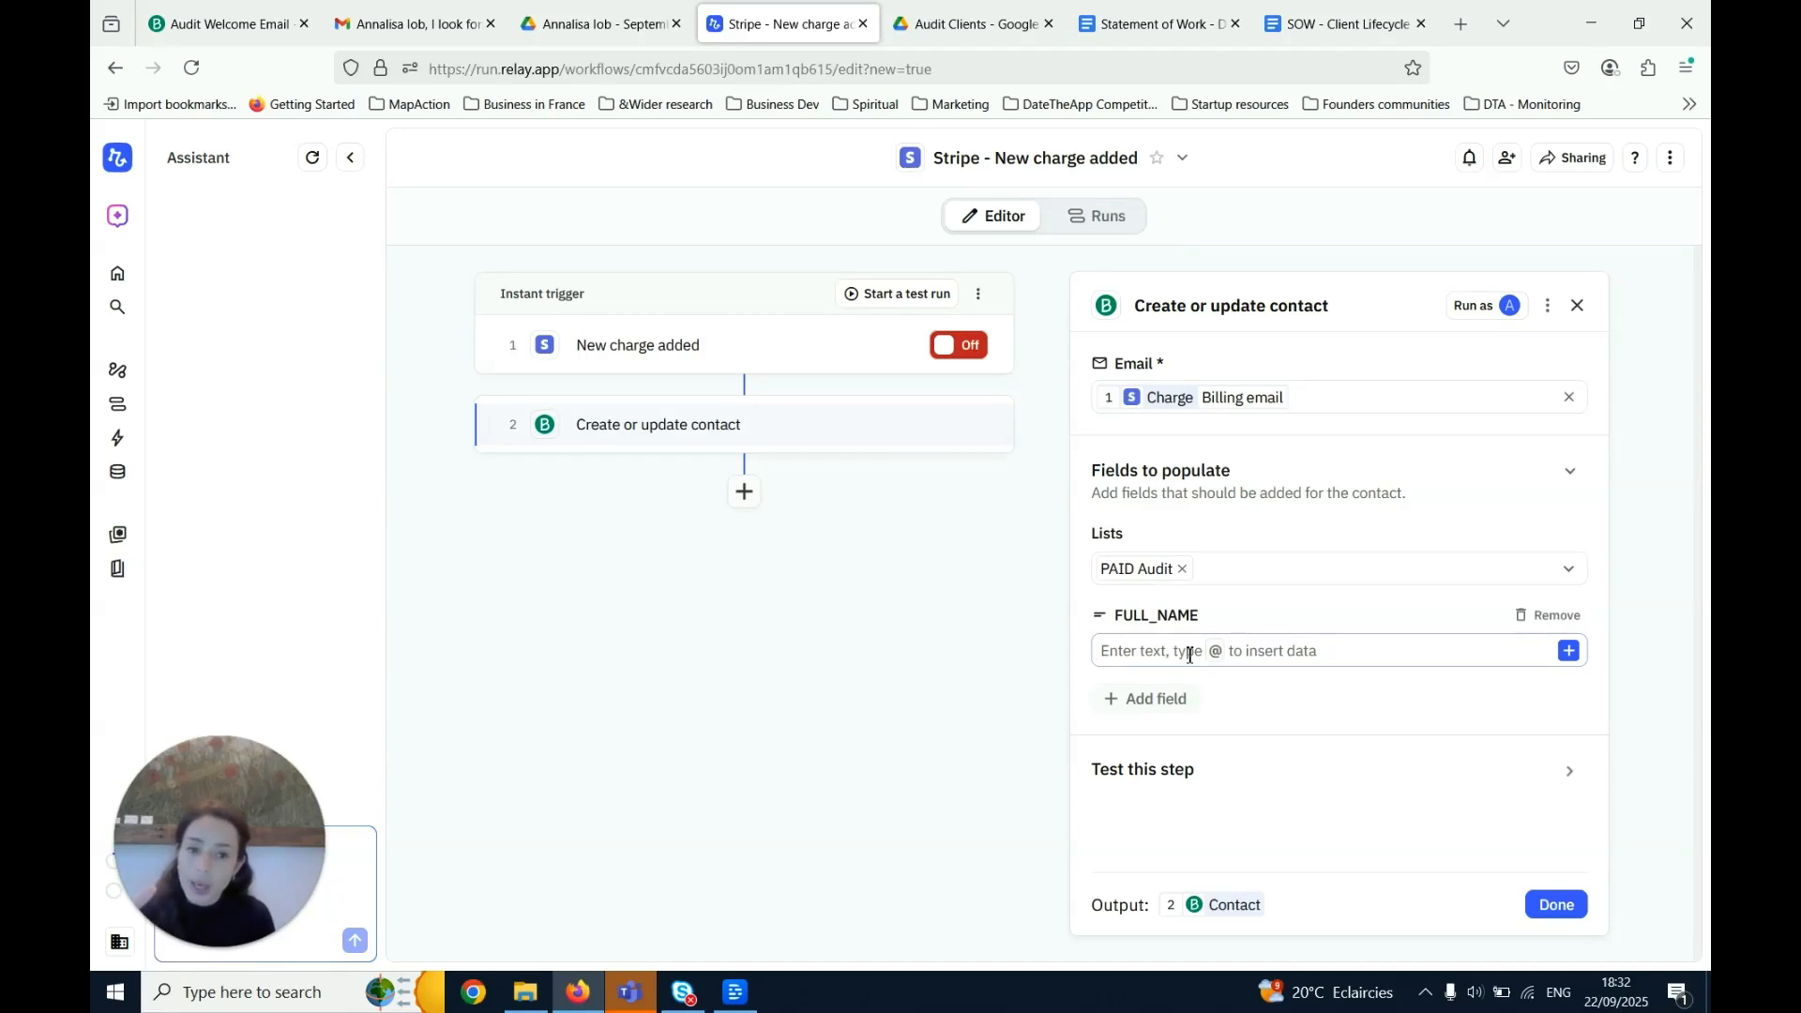
click(1564, 655)
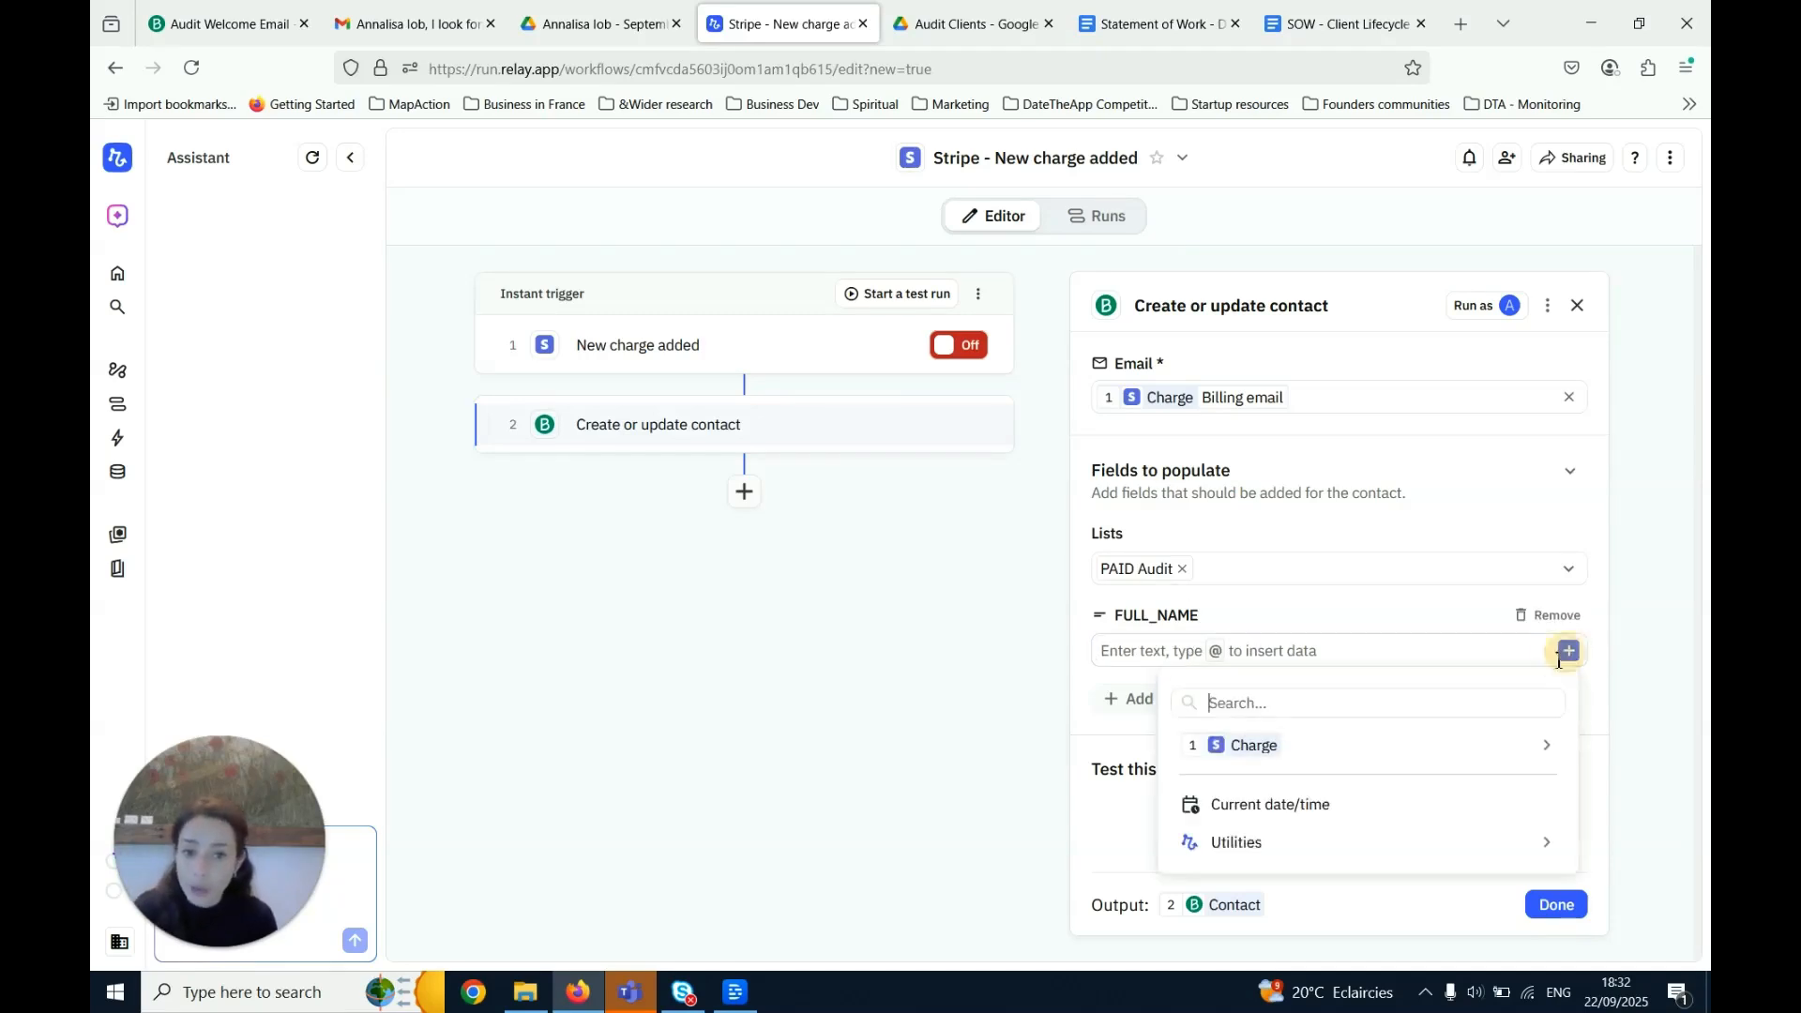
mouse_move(1271, 748)
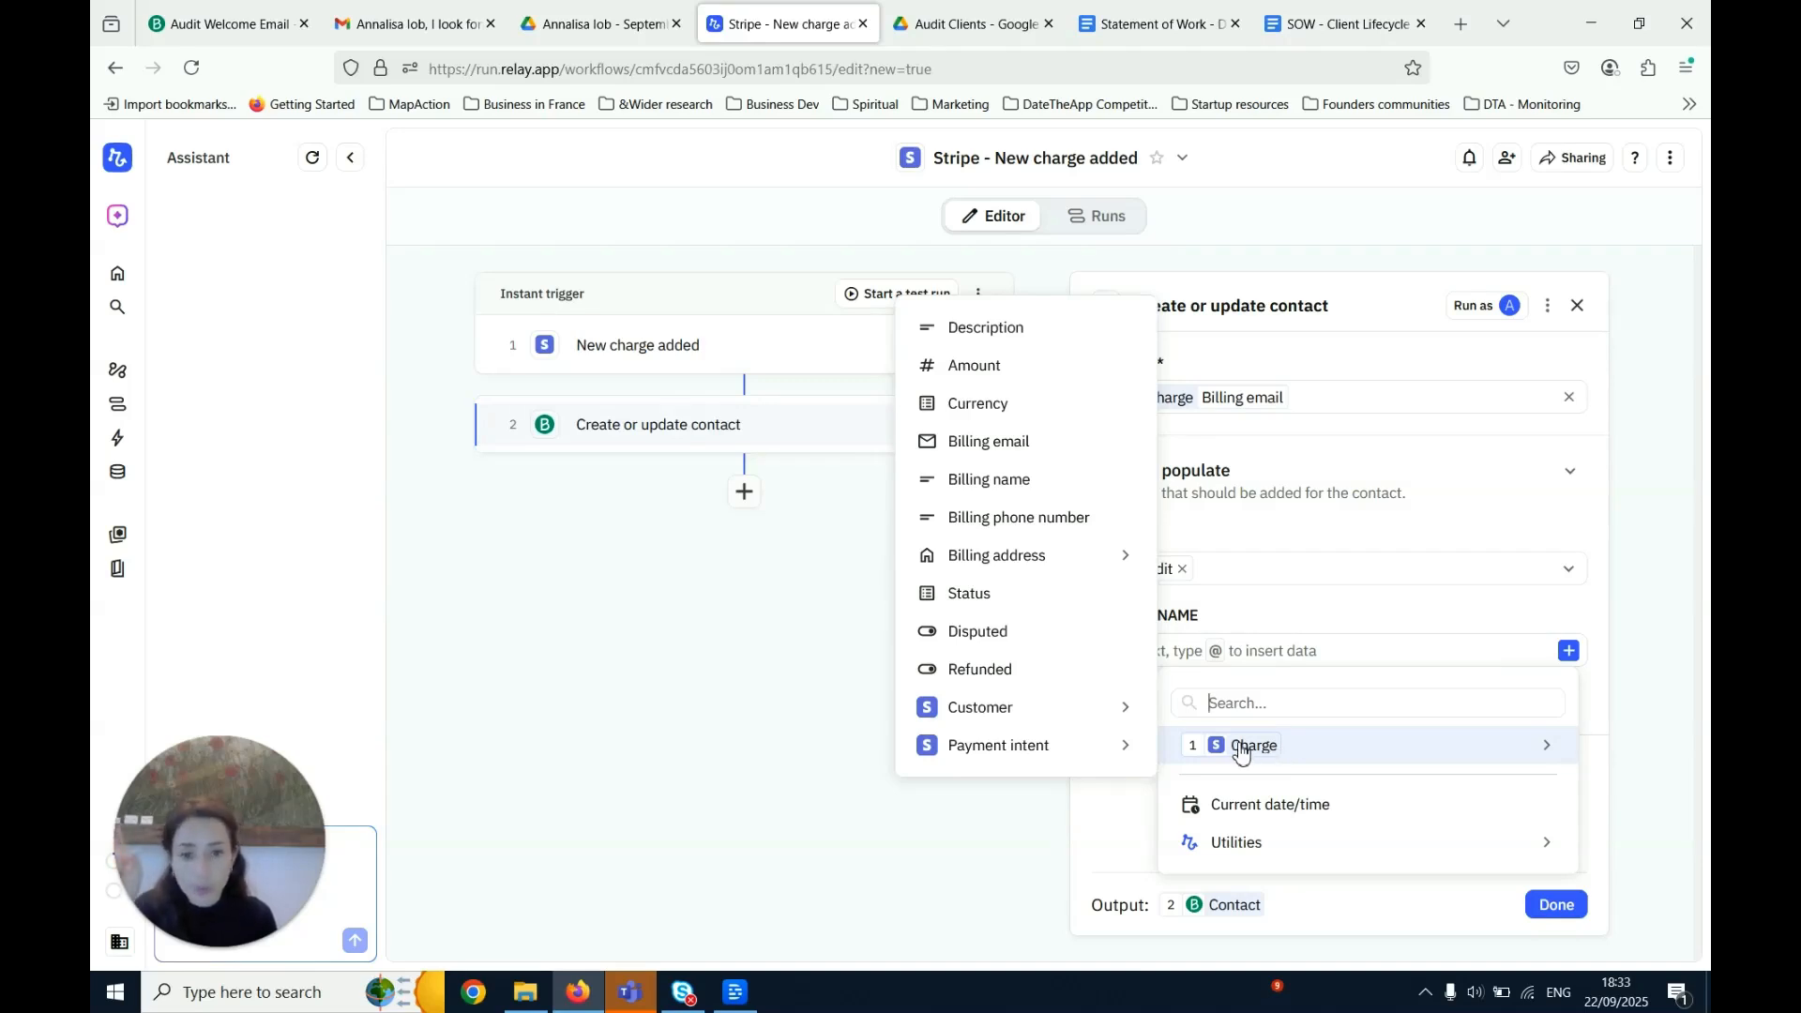
click(964, 497)
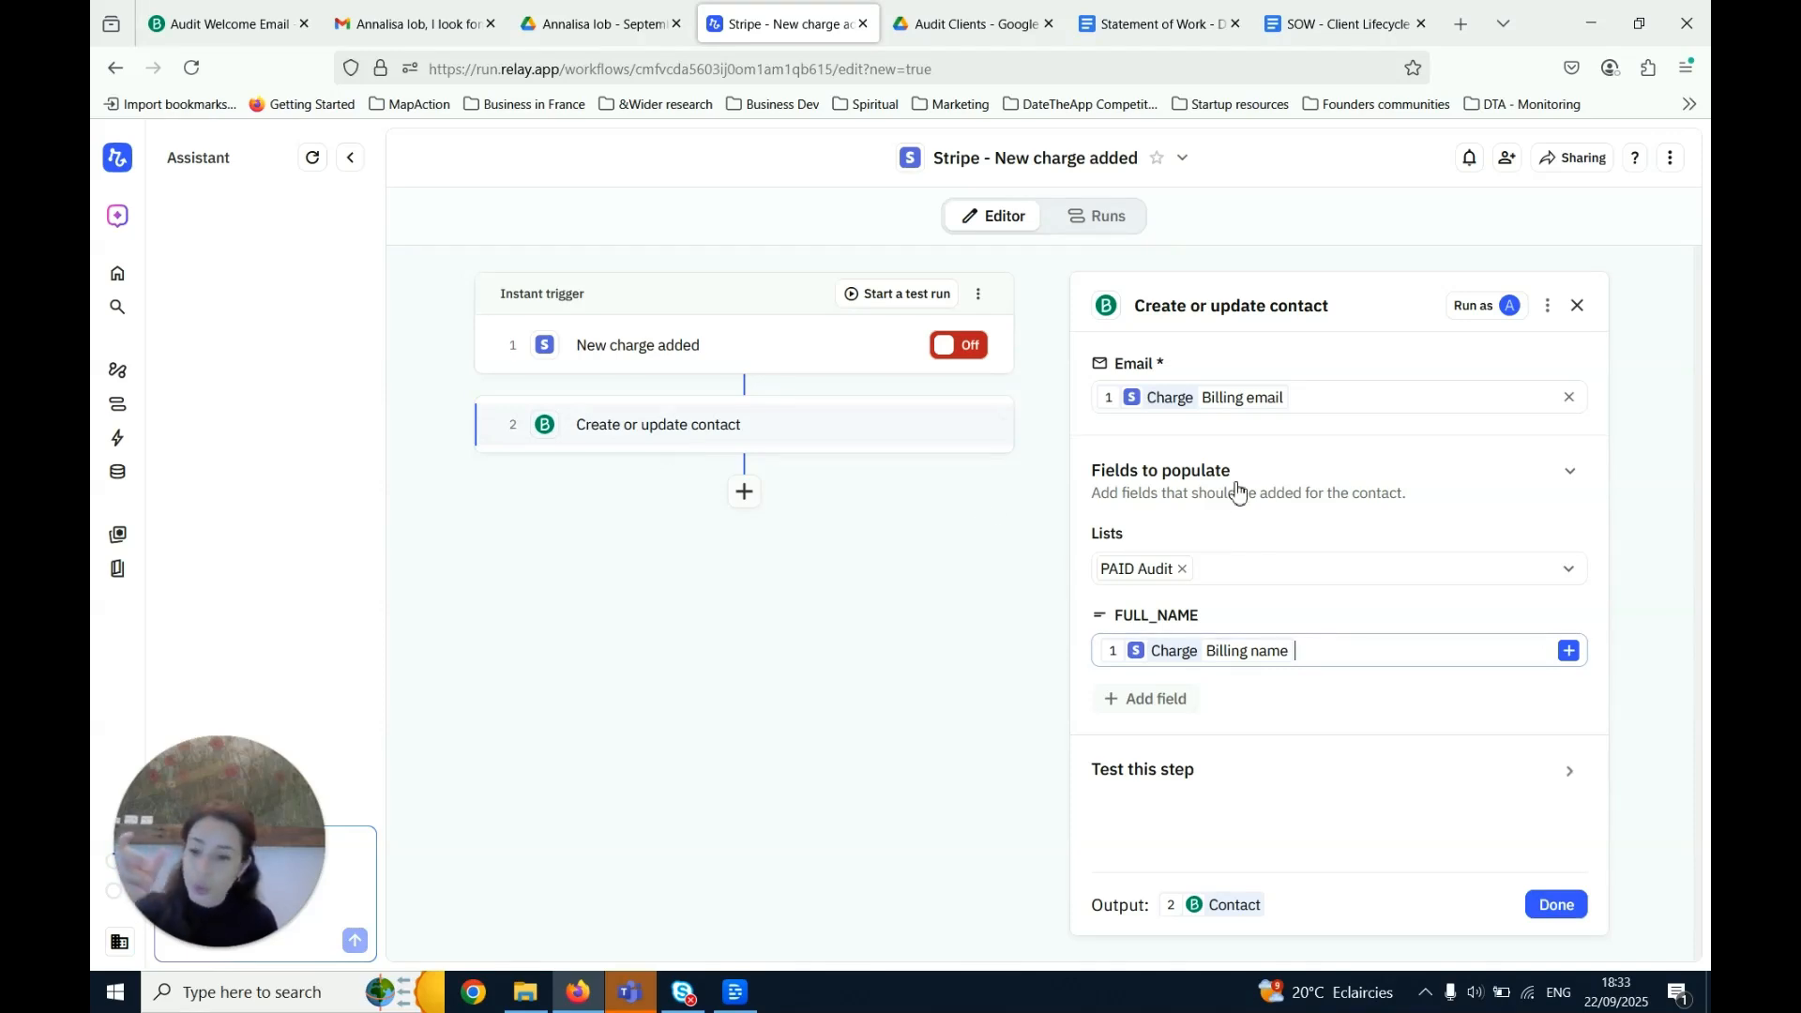
click(1564, 919)
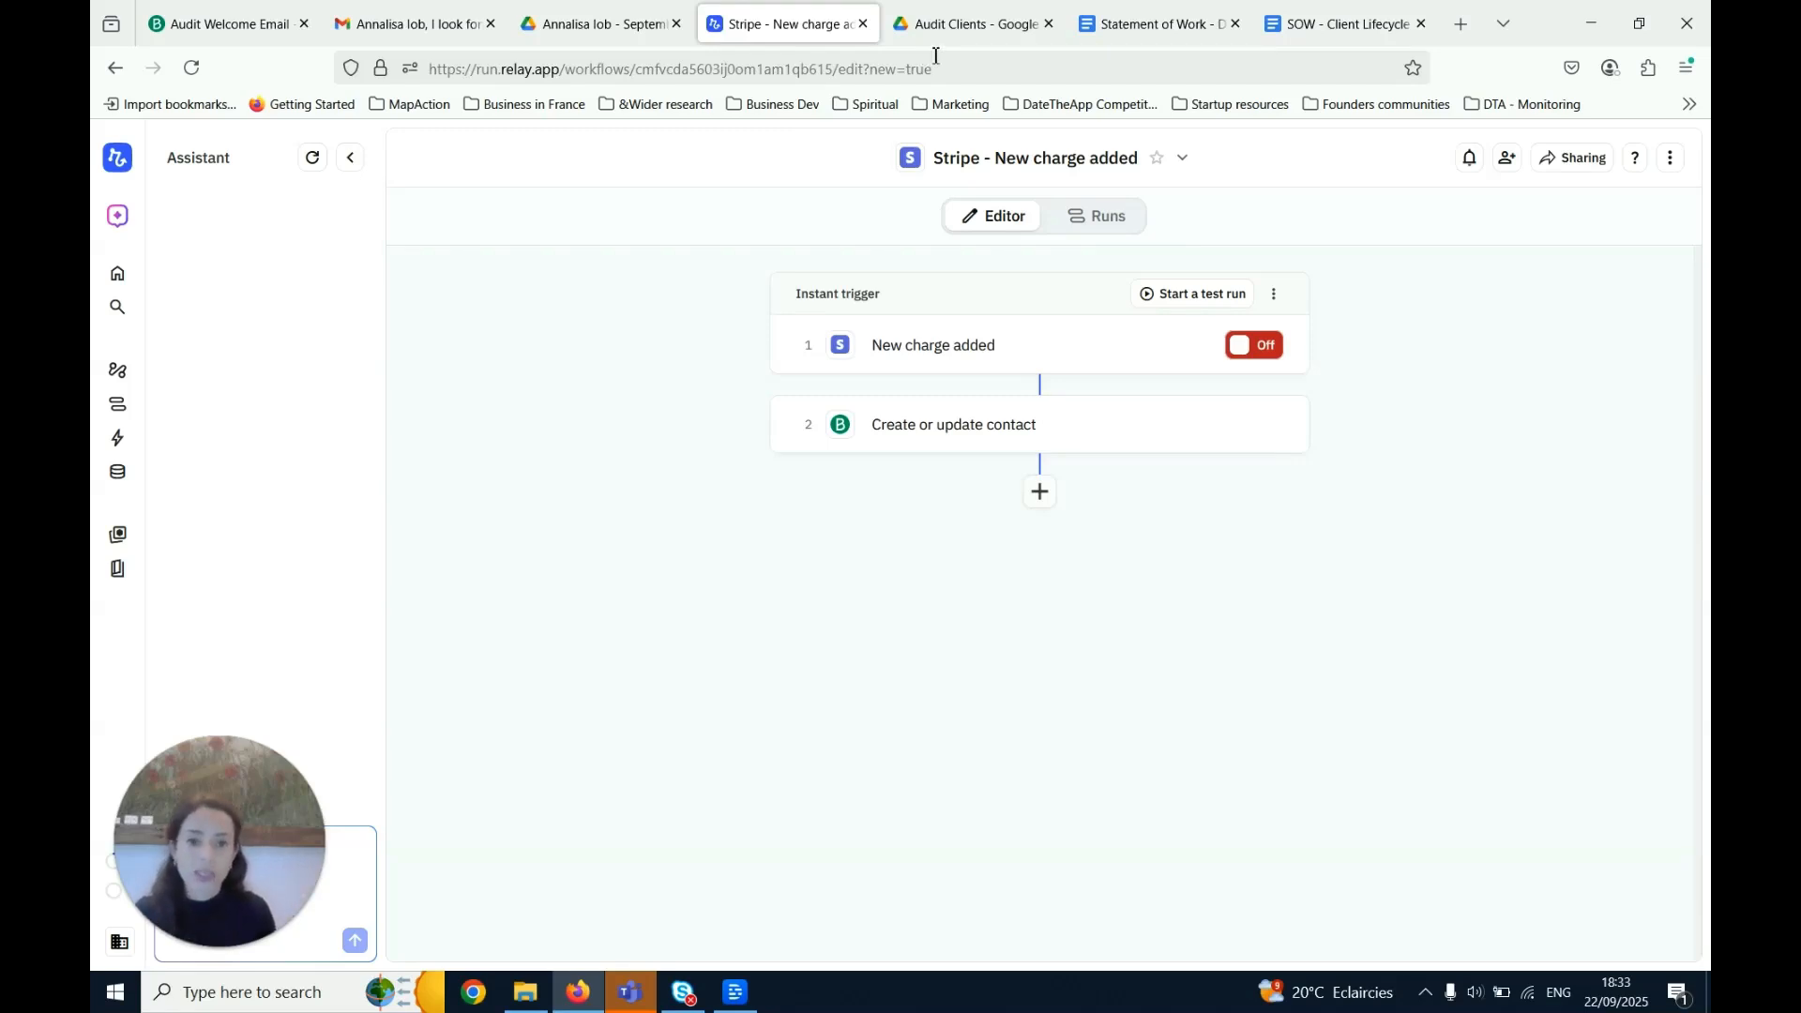
Add a Google Drive Create folder step after the Brevo contact step
click(1040, 493)
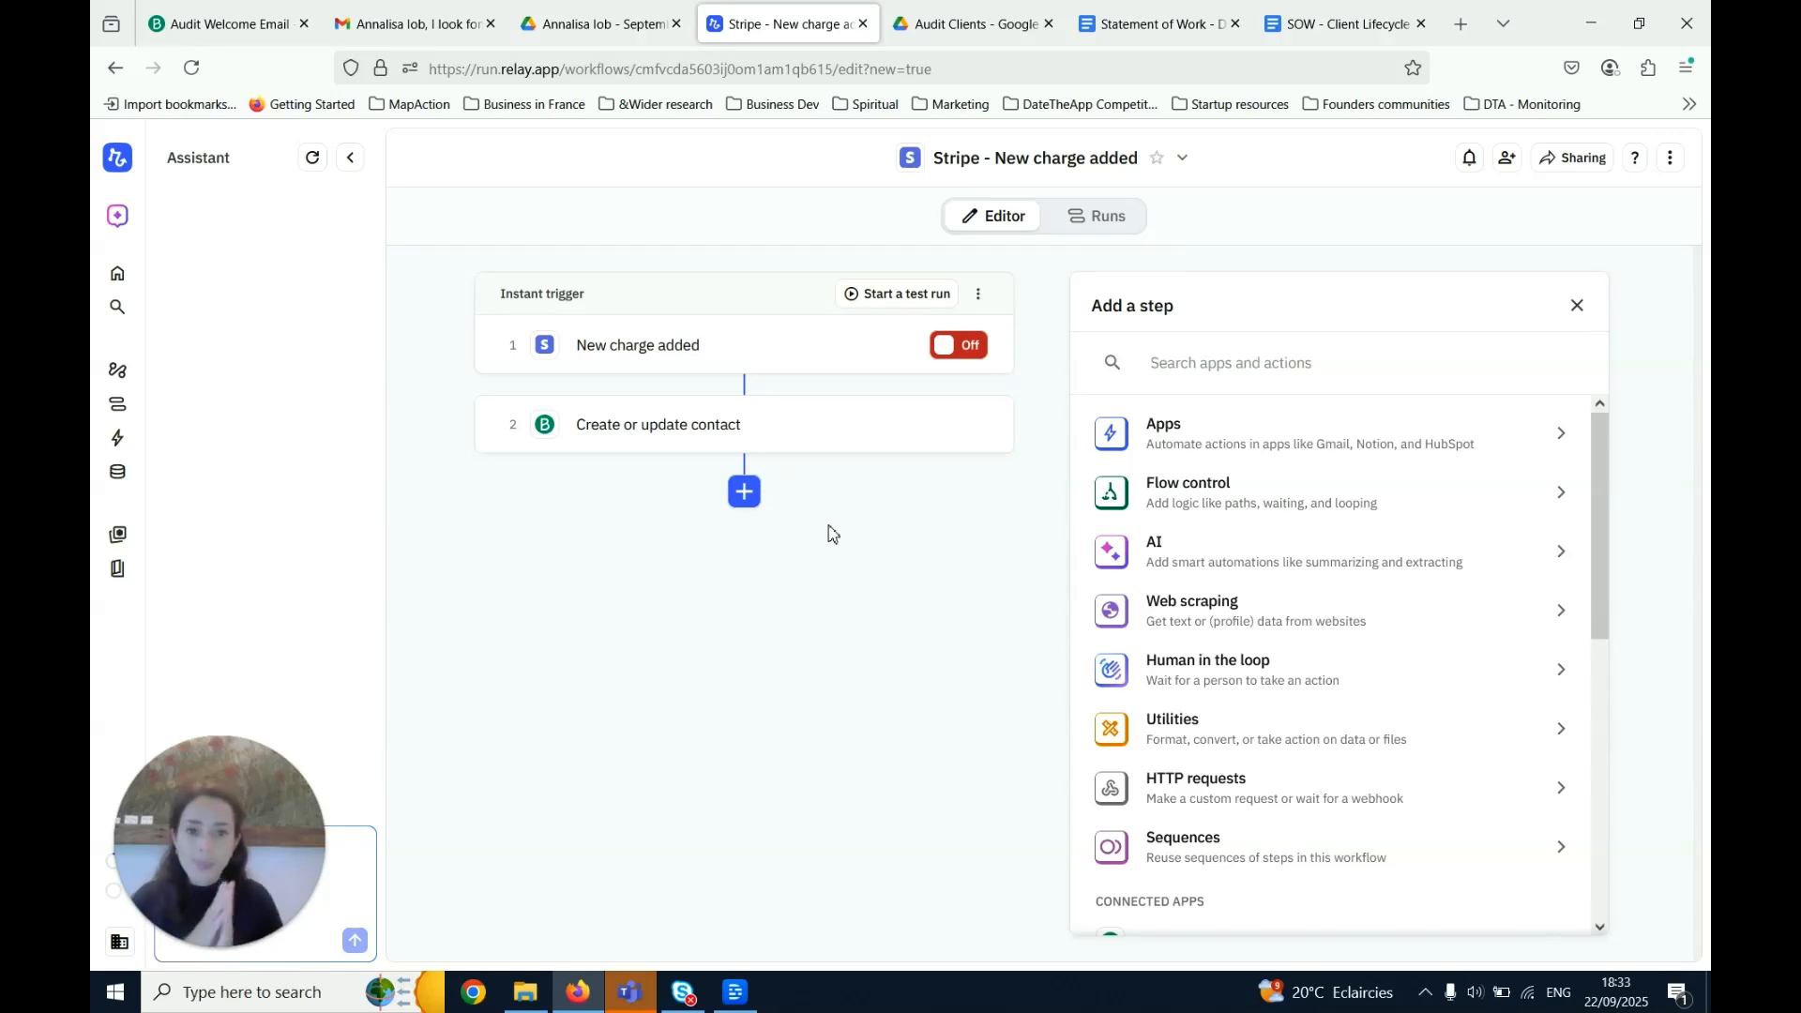
text(dri)
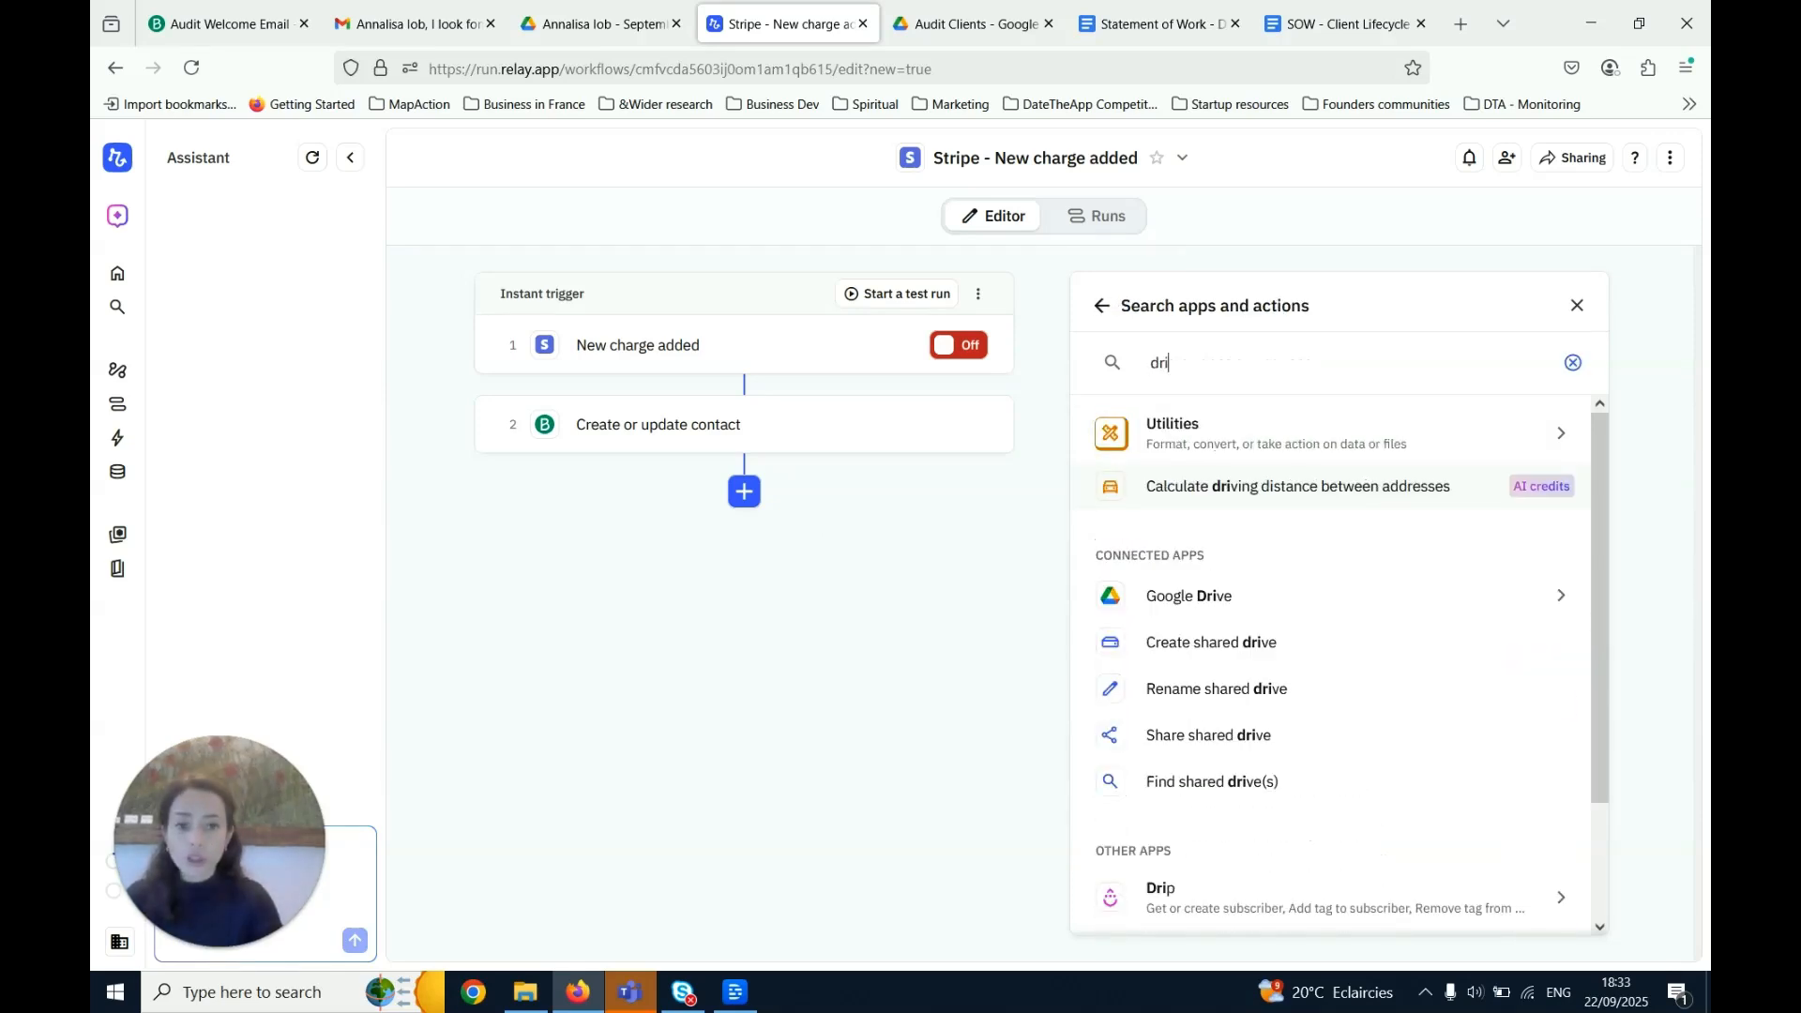
click(1218, 595)
scroll(1375, 451, down, 1)
scroll(1500, 610, down, 1)
click(1242, 742)
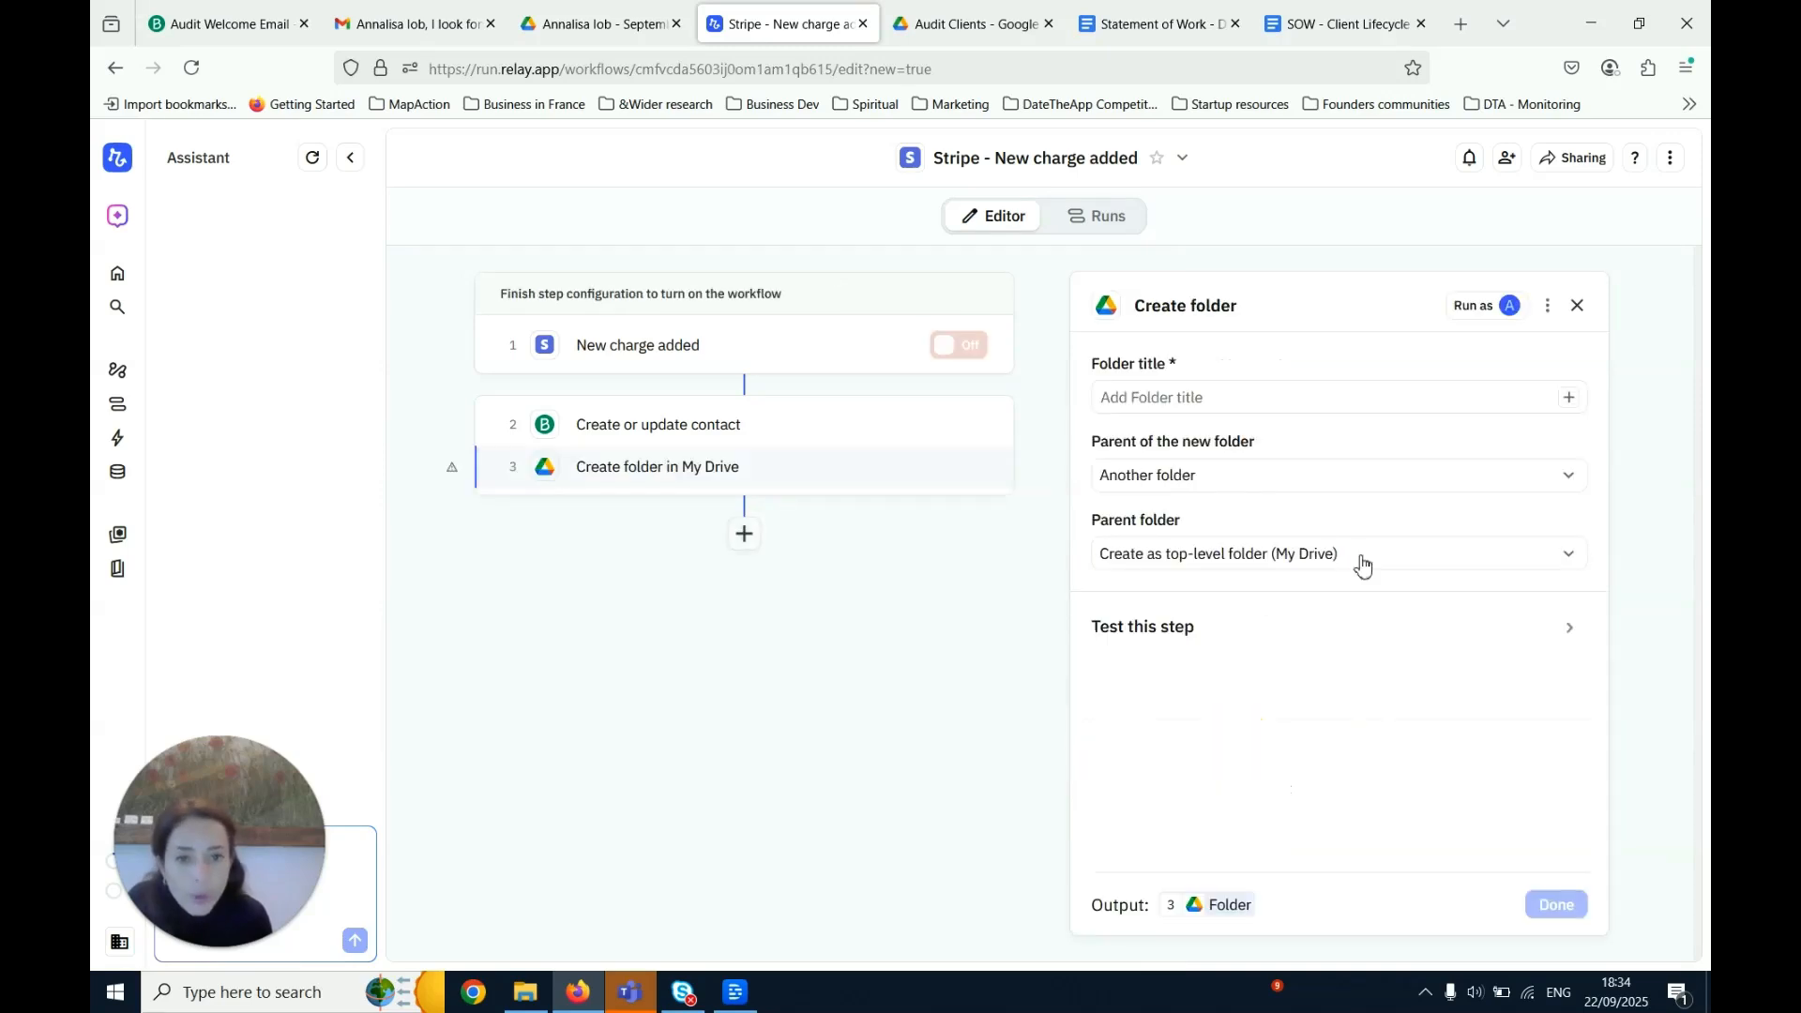
Compose the folder title from the Brevo contact's FULL_NAME, a hyphen and the Current date/time
click(1286, 400)
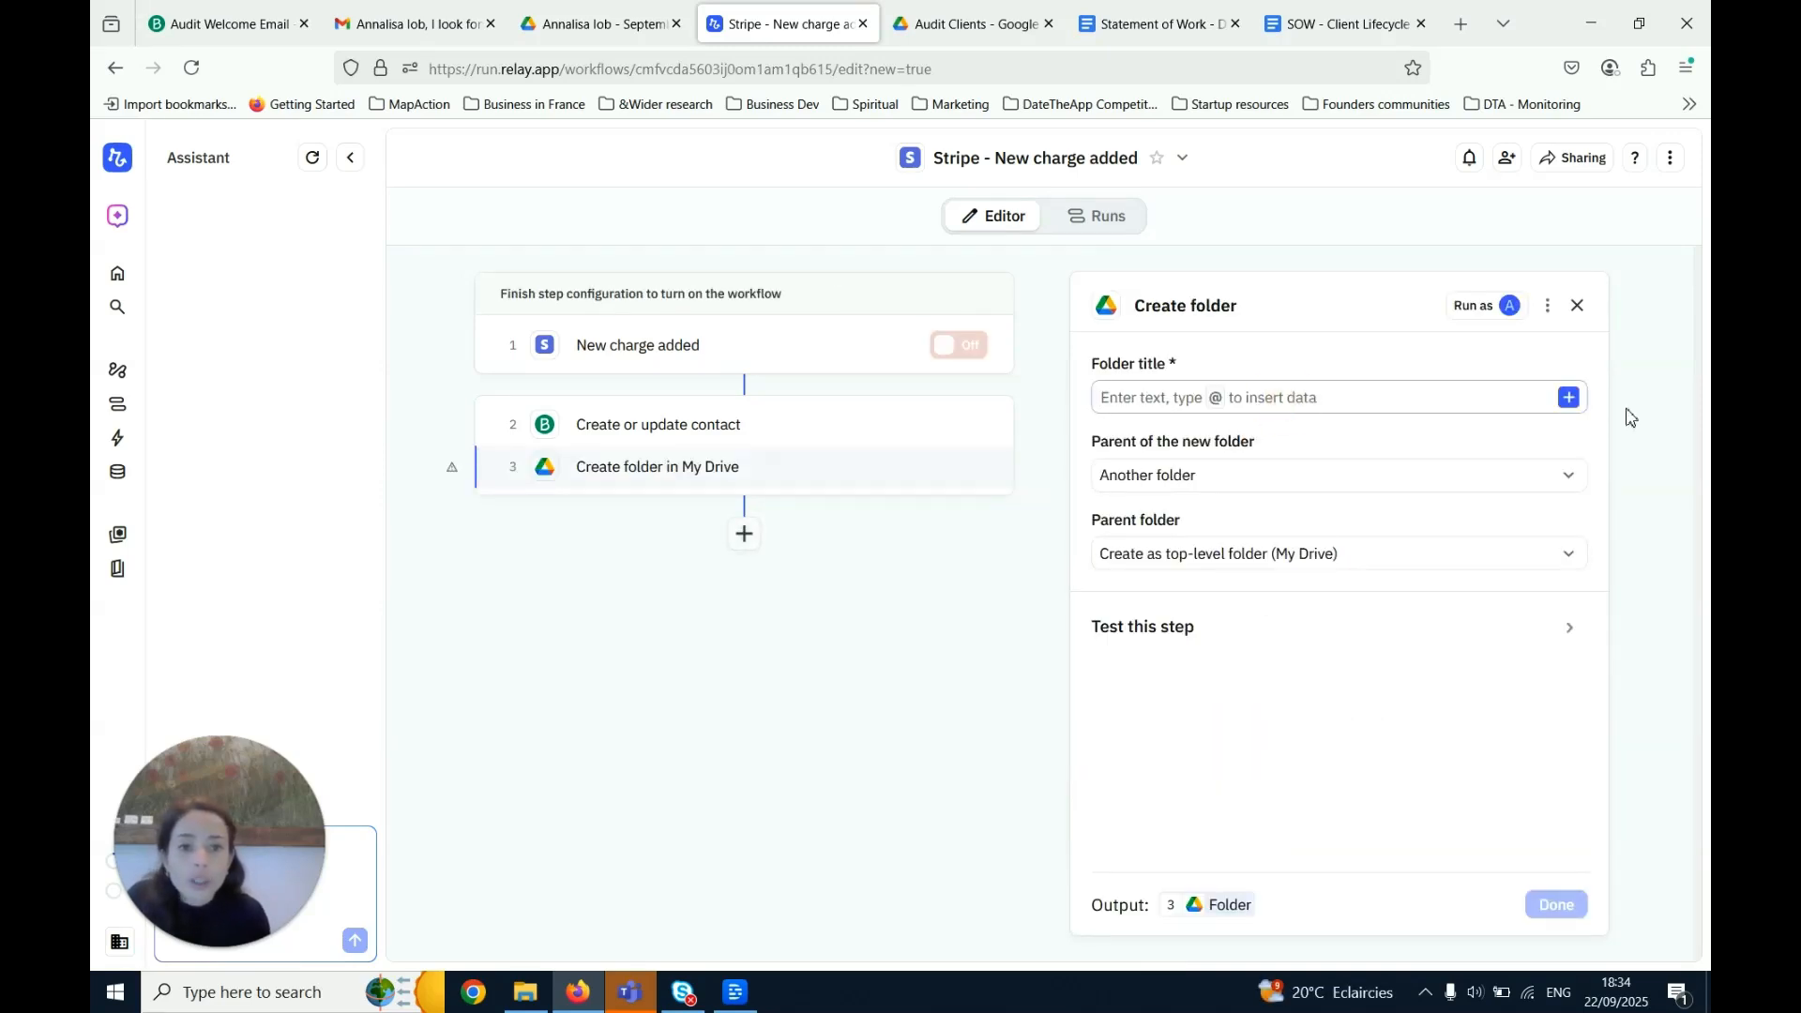
click(1569, 397)
mouse_move(1388, 495)
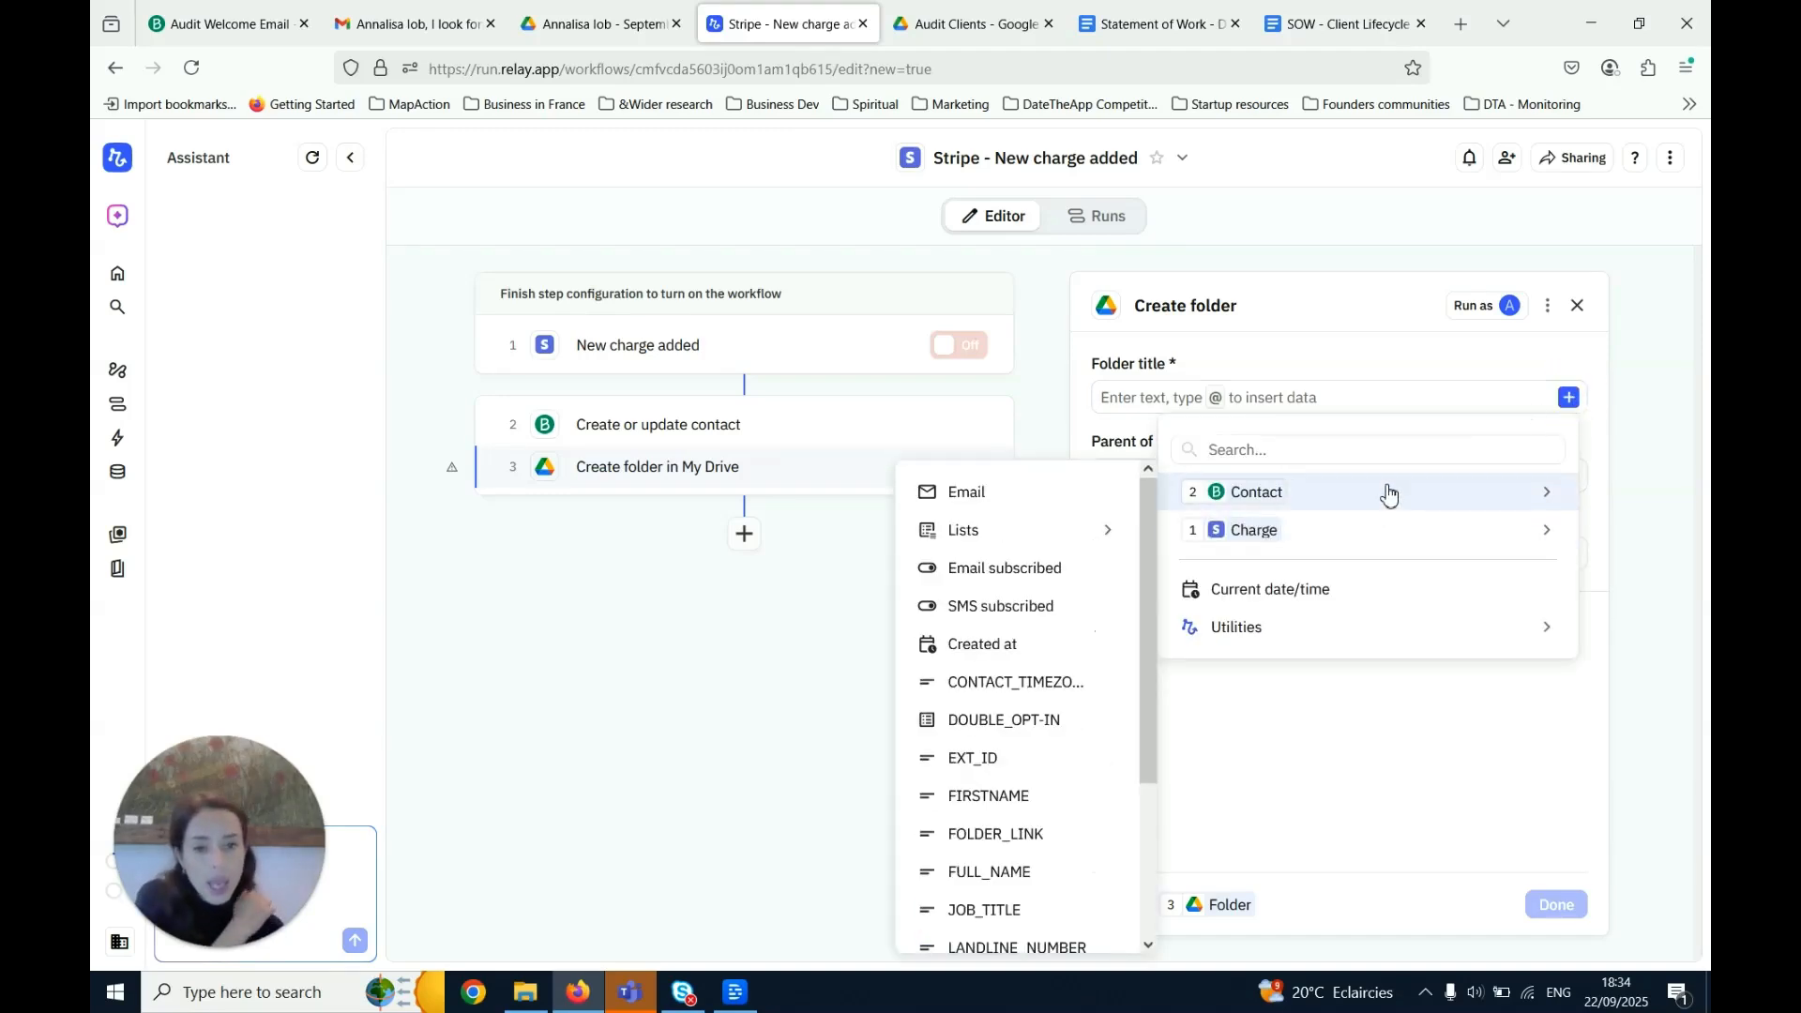
click(992, 870)
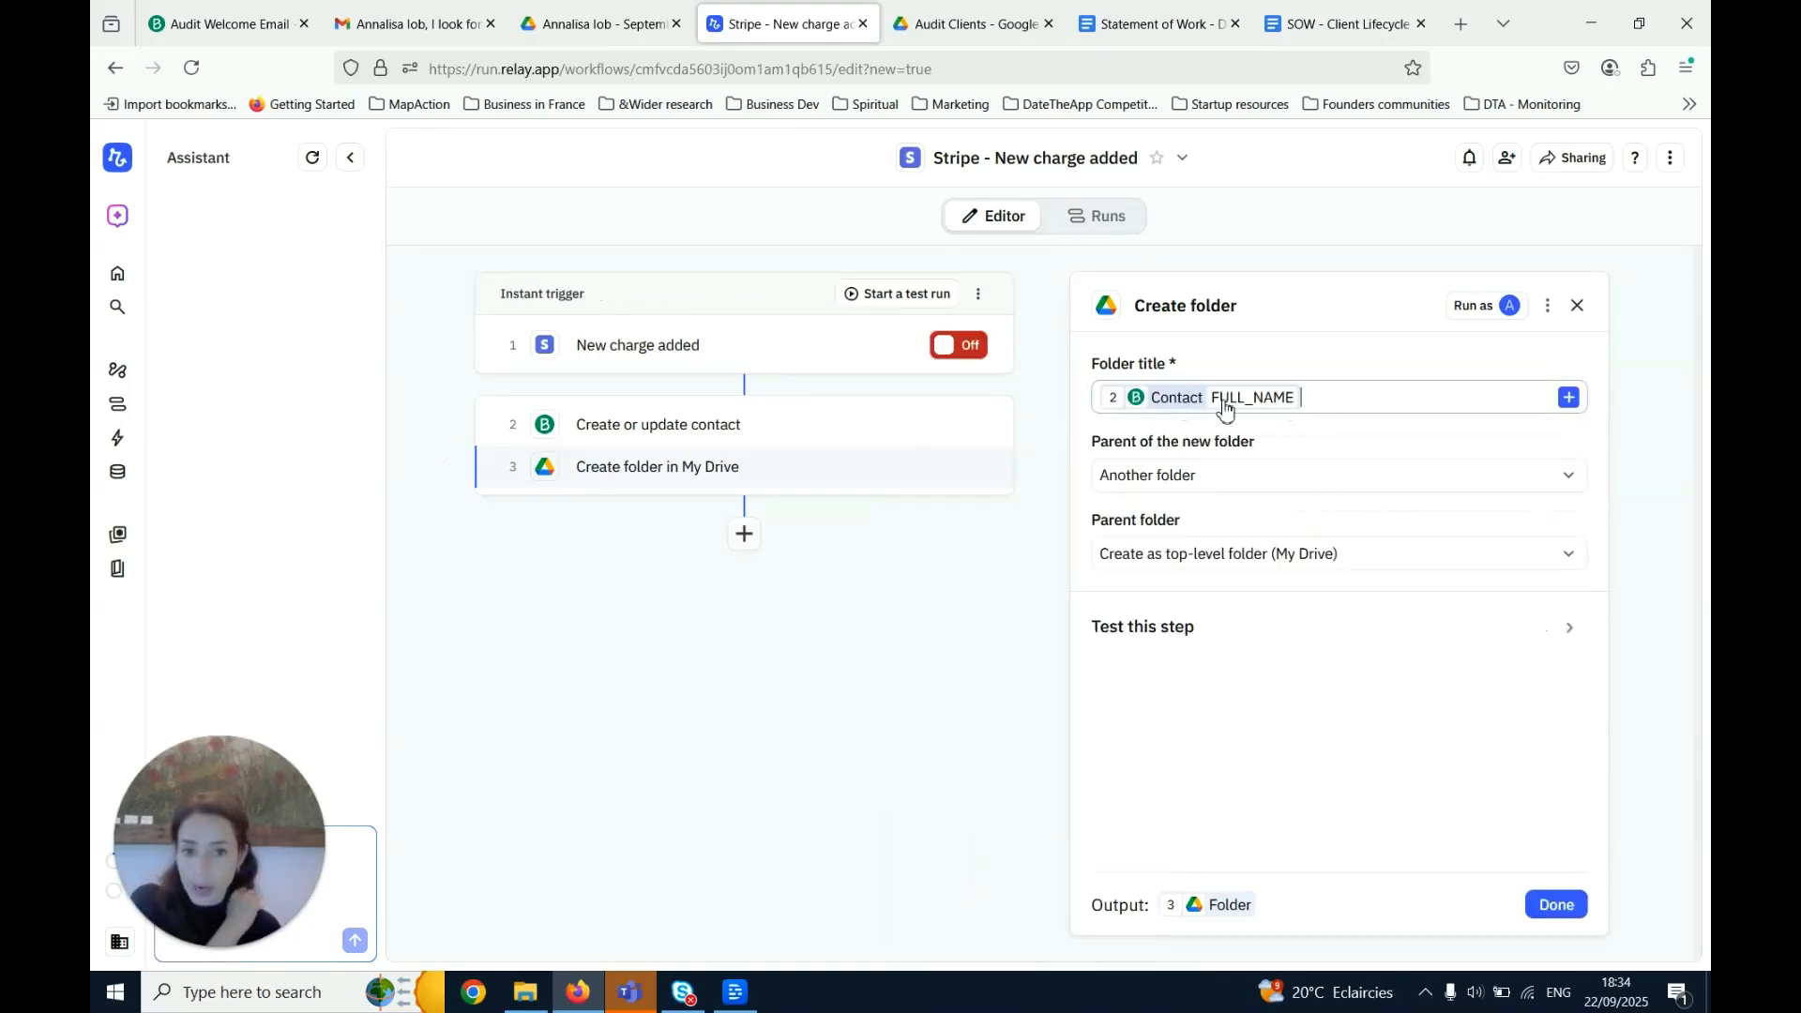
click(1350, 404)
click(1335, 583)
Apply the Extract date function to the Current date/time value in the folder title
click(1387, 398)
mouse_move(1399, 509)
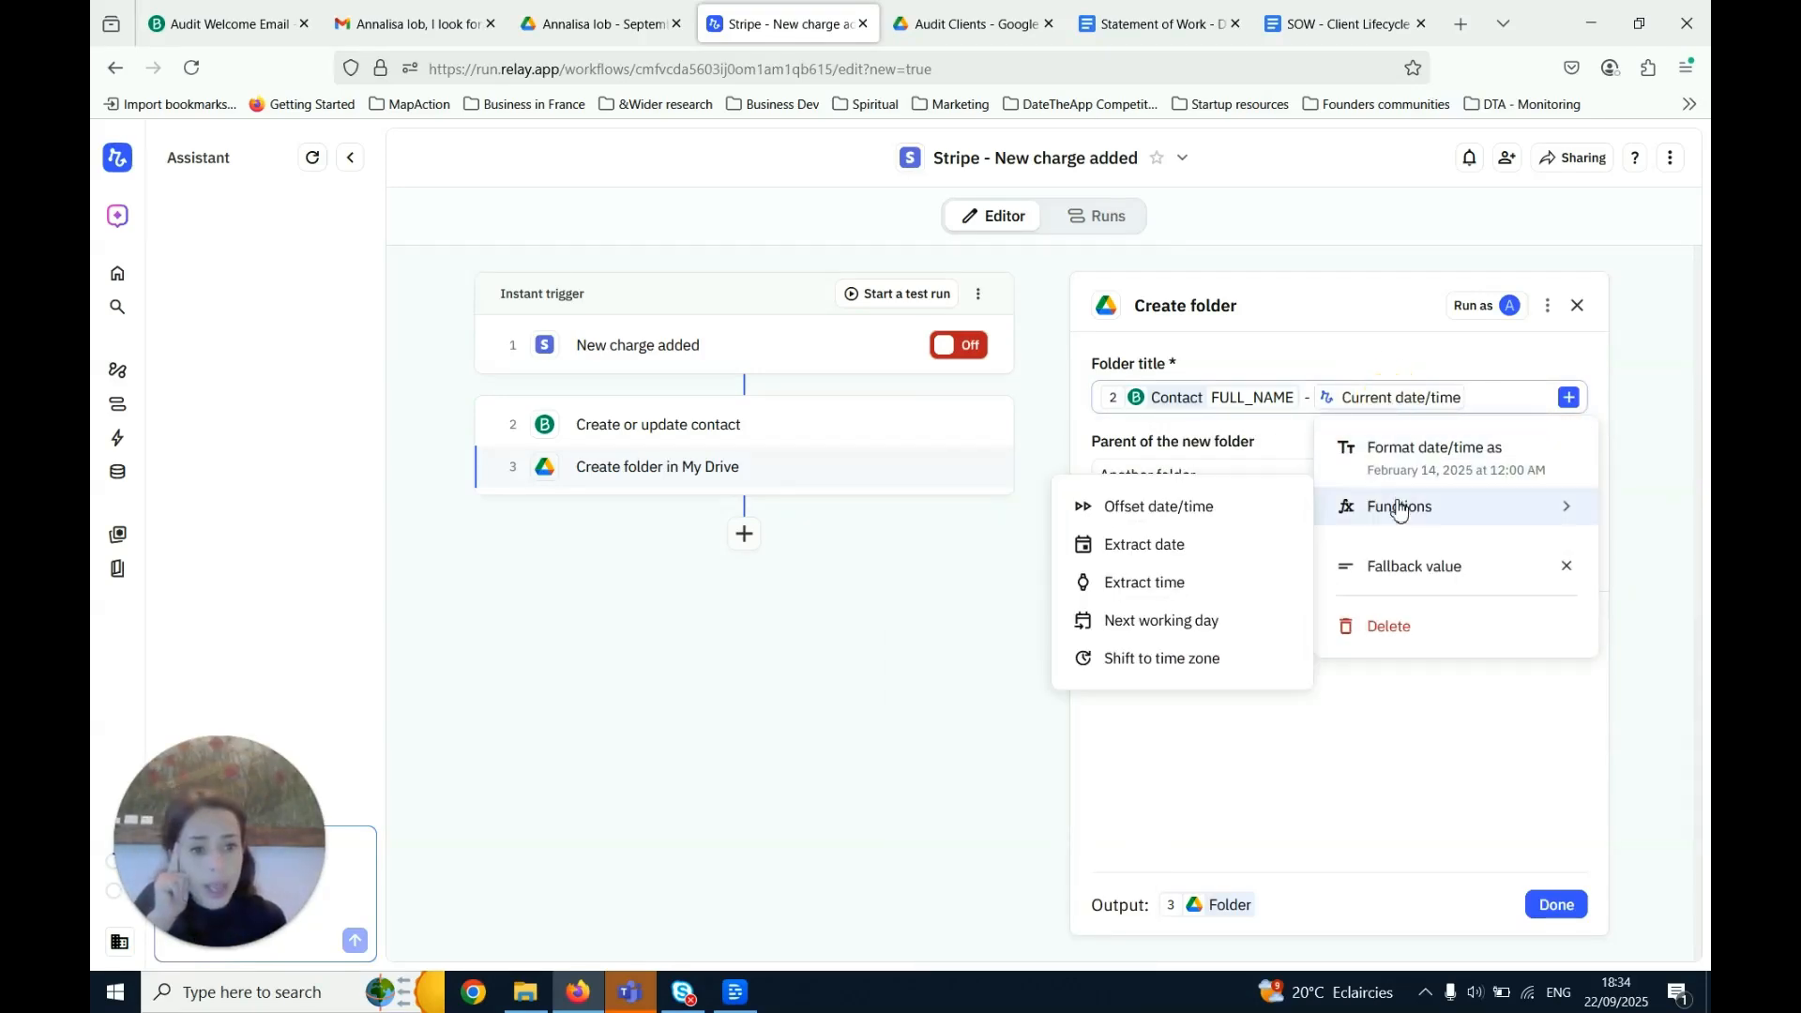
click(1153, 558)
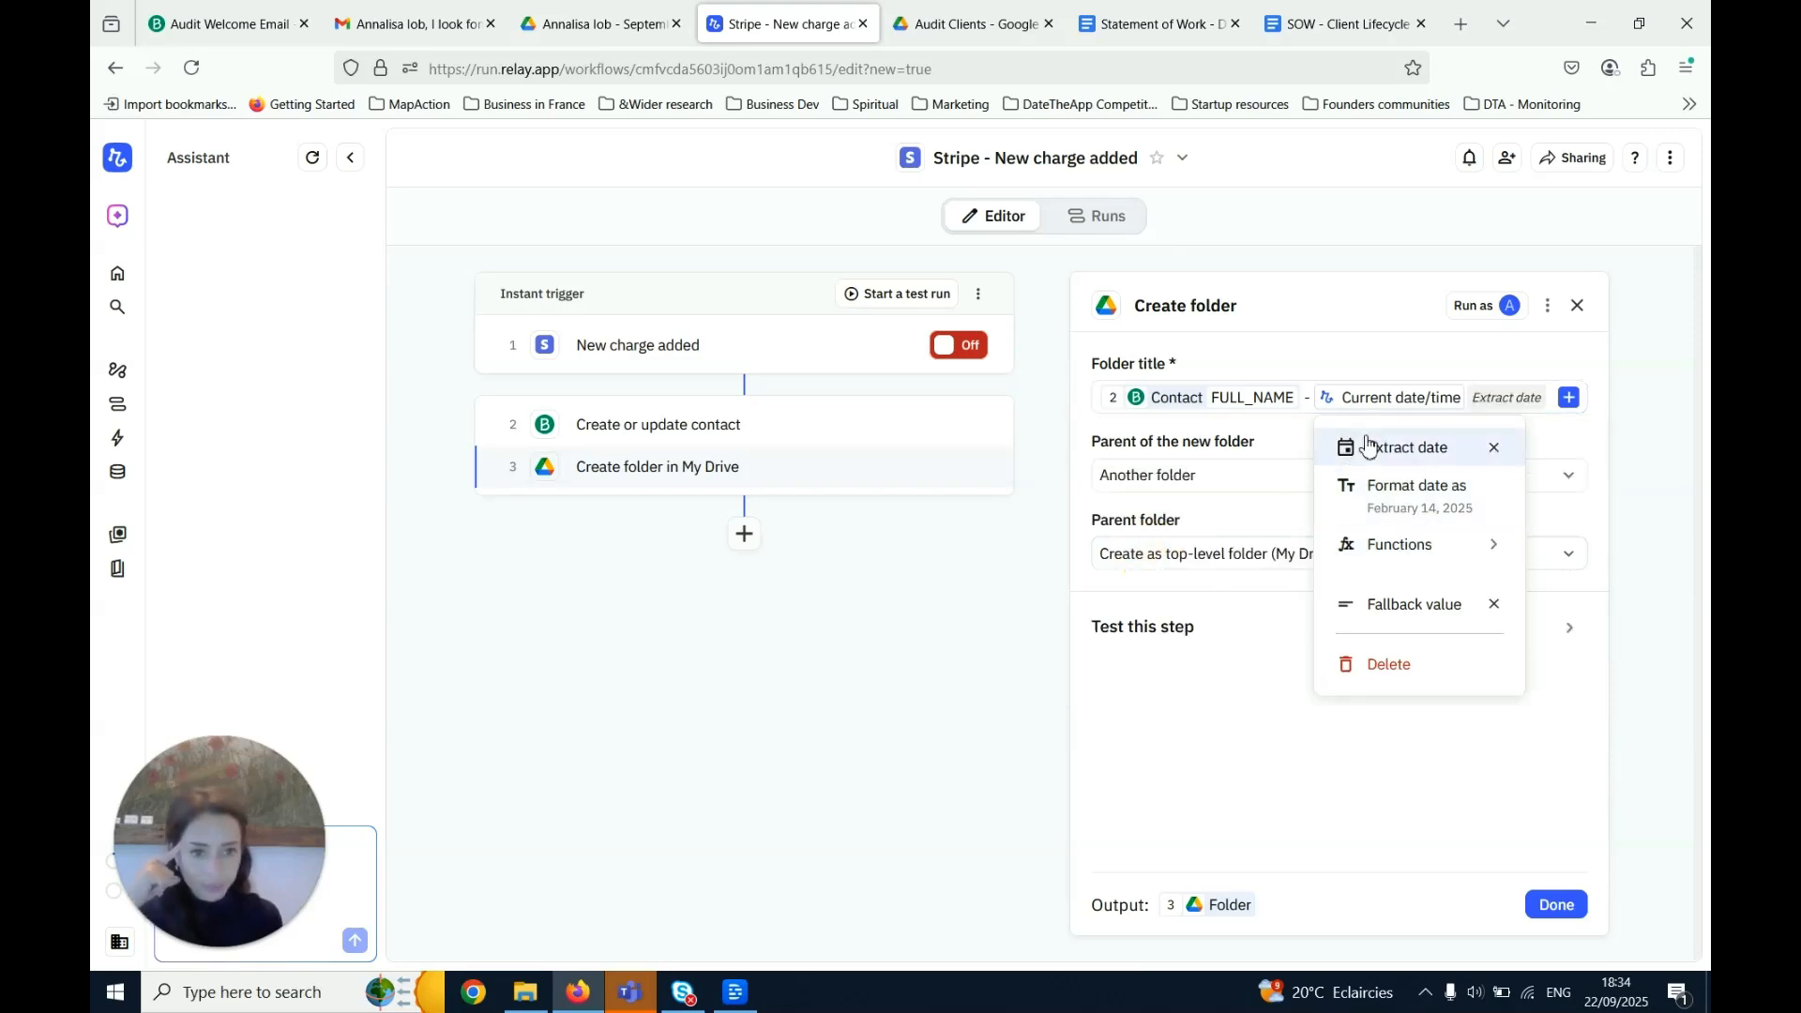
click(1416, 333)
click(1240, 481)
click(1240, 480)
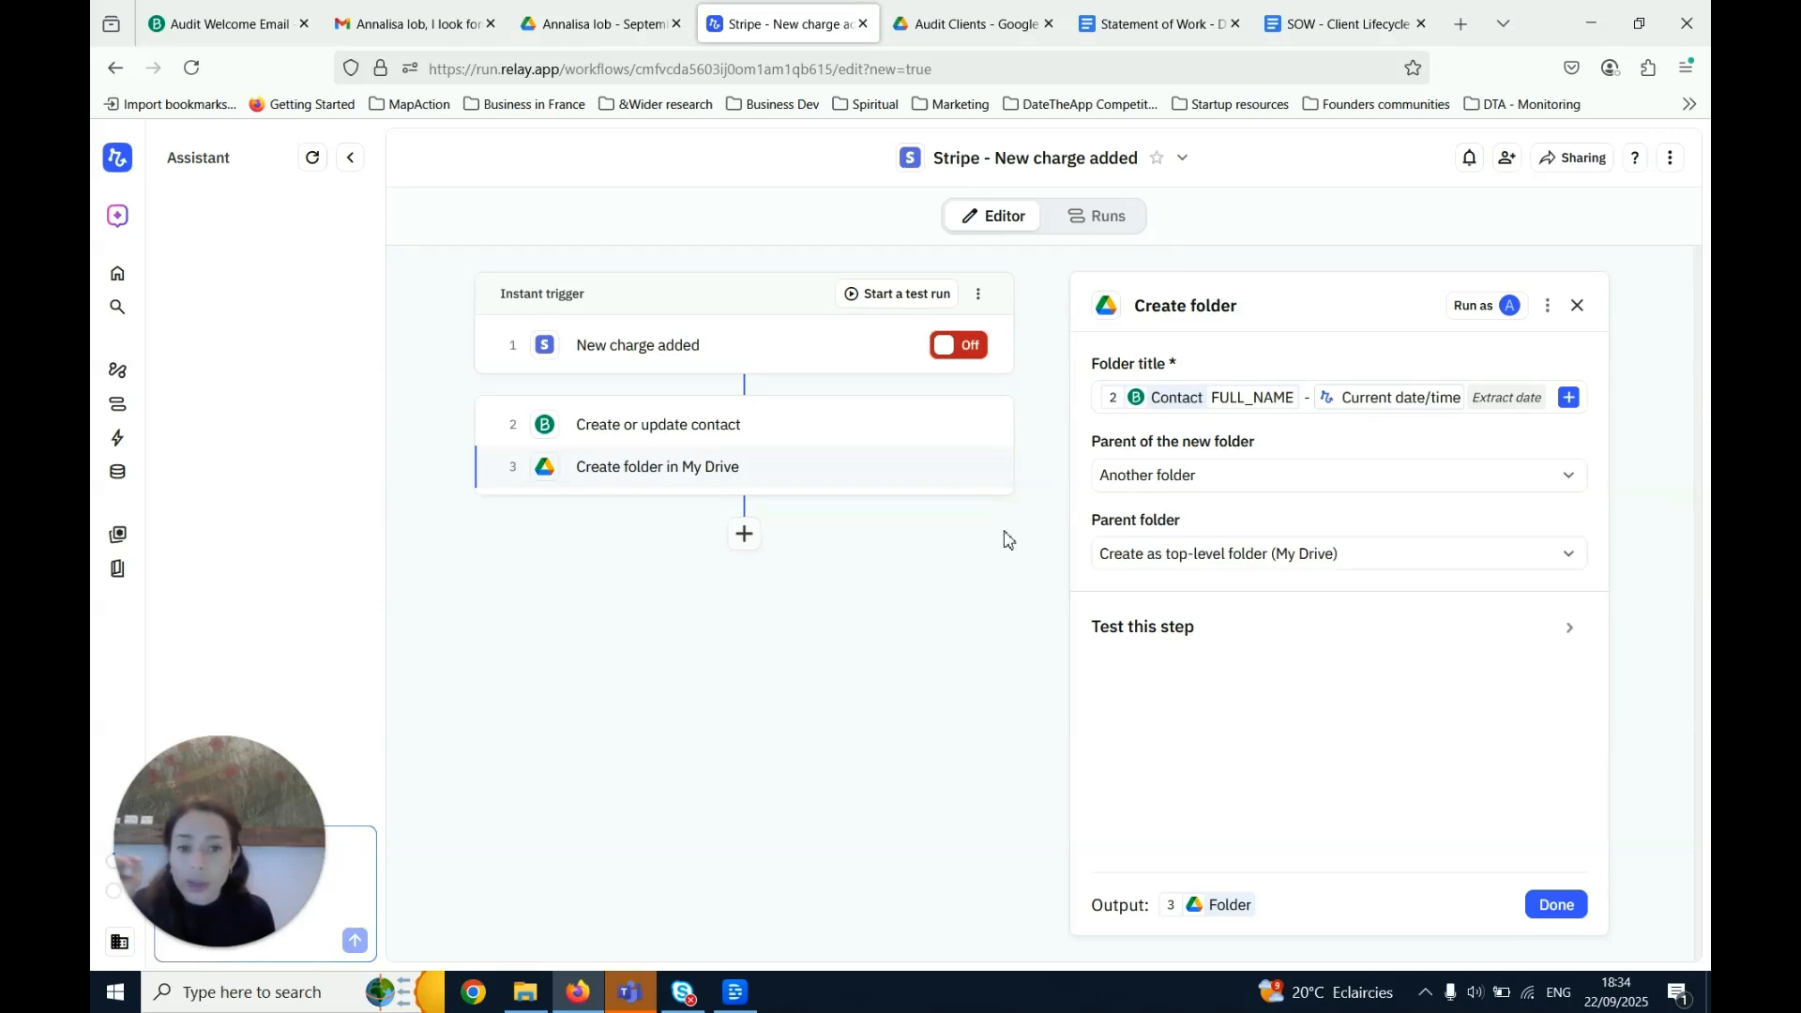
Set the new folder's parent folder to Audit Clients and close the folder step's settings
click(1140, 561)
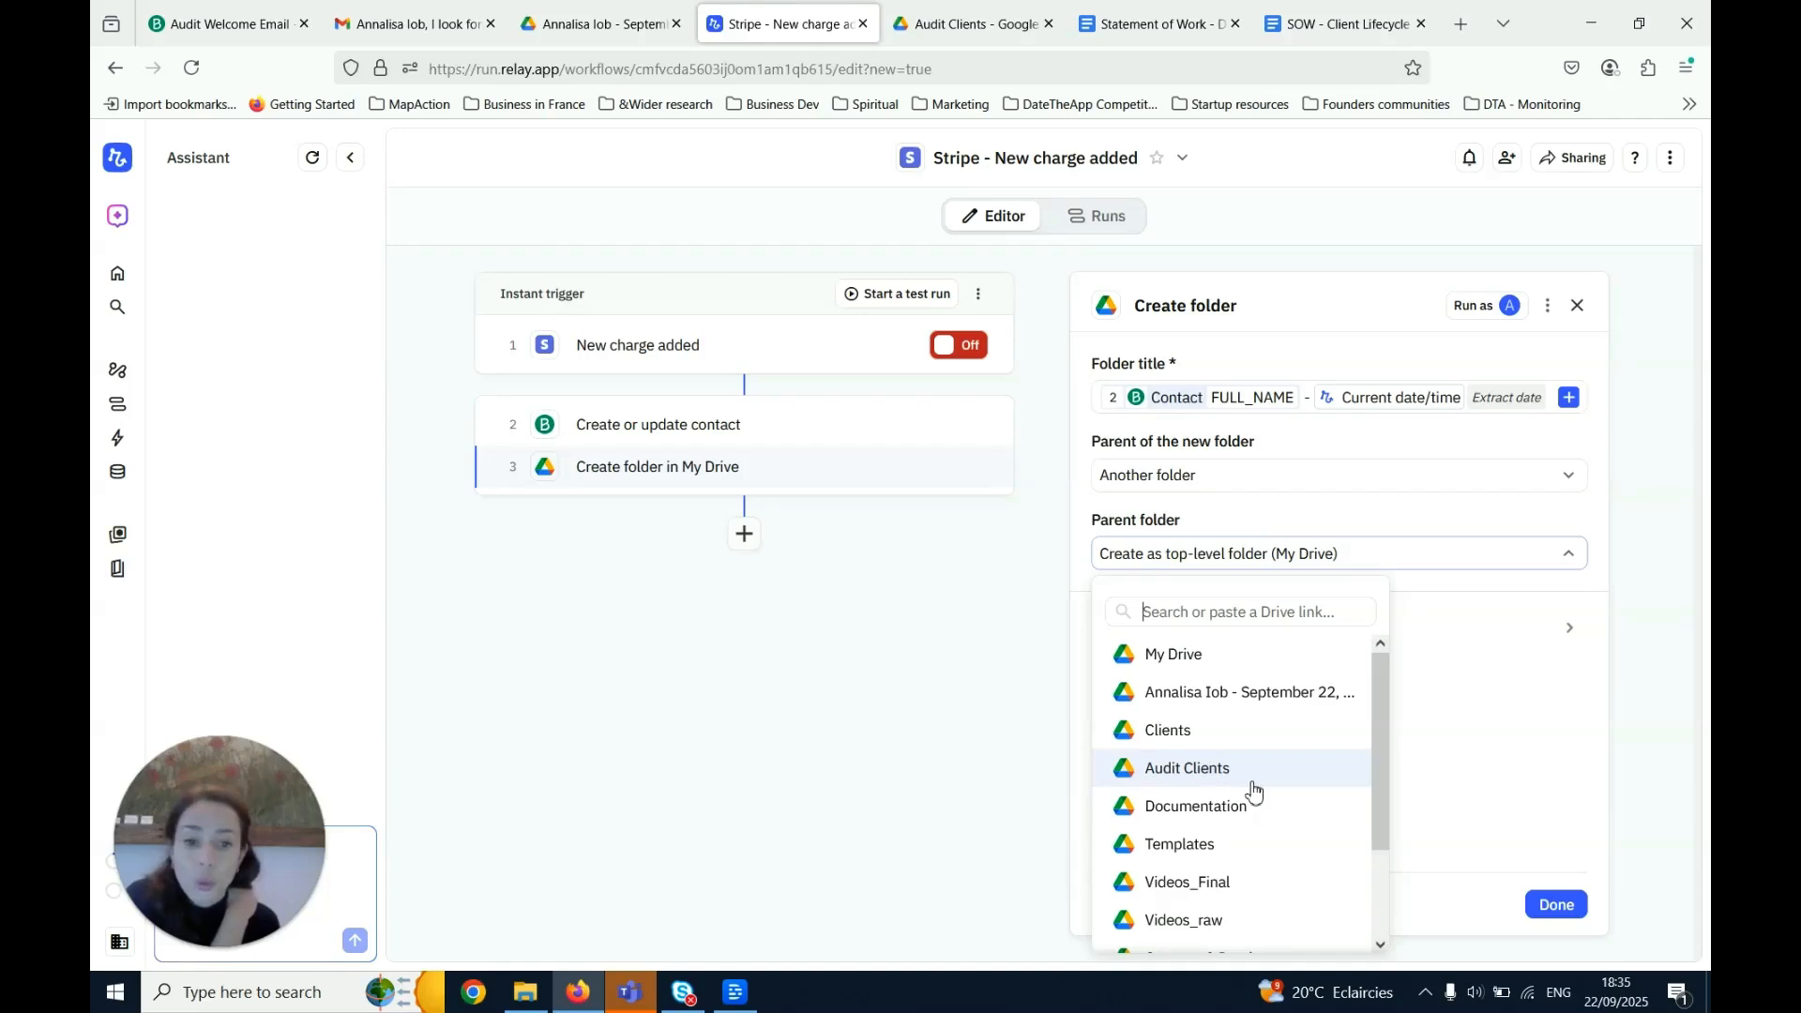
click(1183, 777)
click(1577, 305)
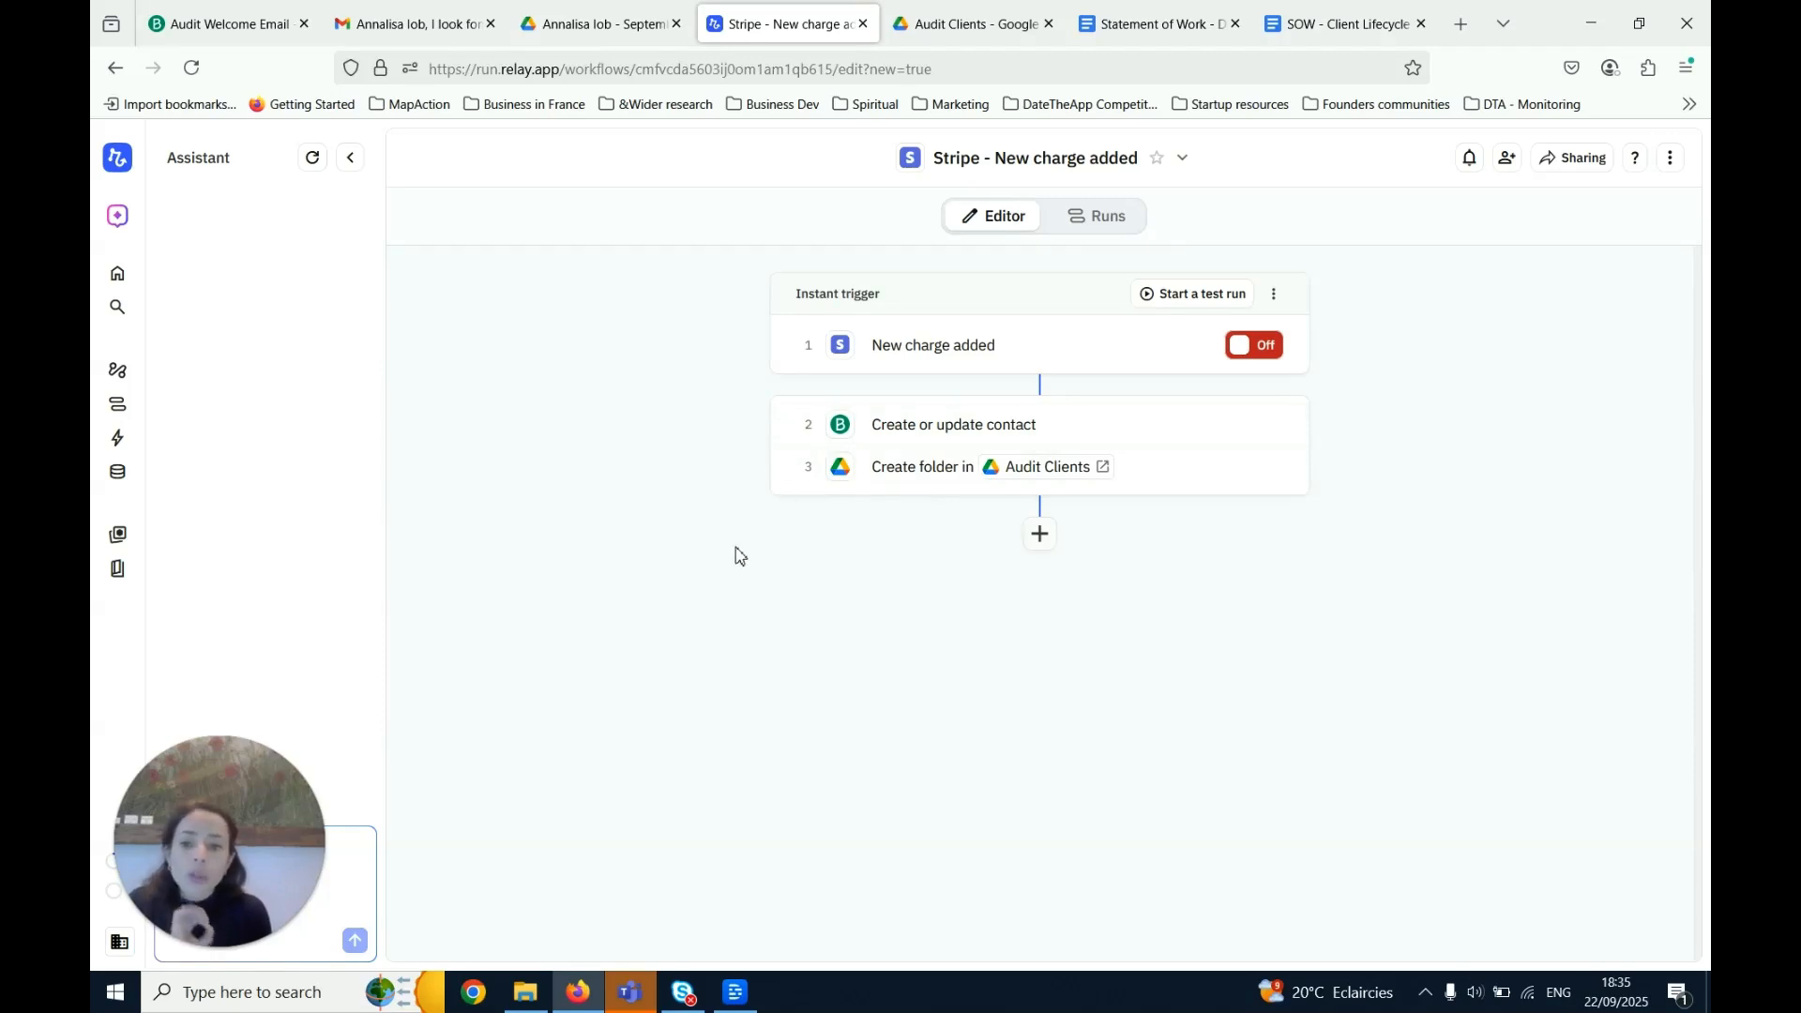
Add a Google Docs Copy doc & fill in {{placeholders}} step with Statement of Work - DTA Audit Client Lifecycle as the template
click(1039, 535)
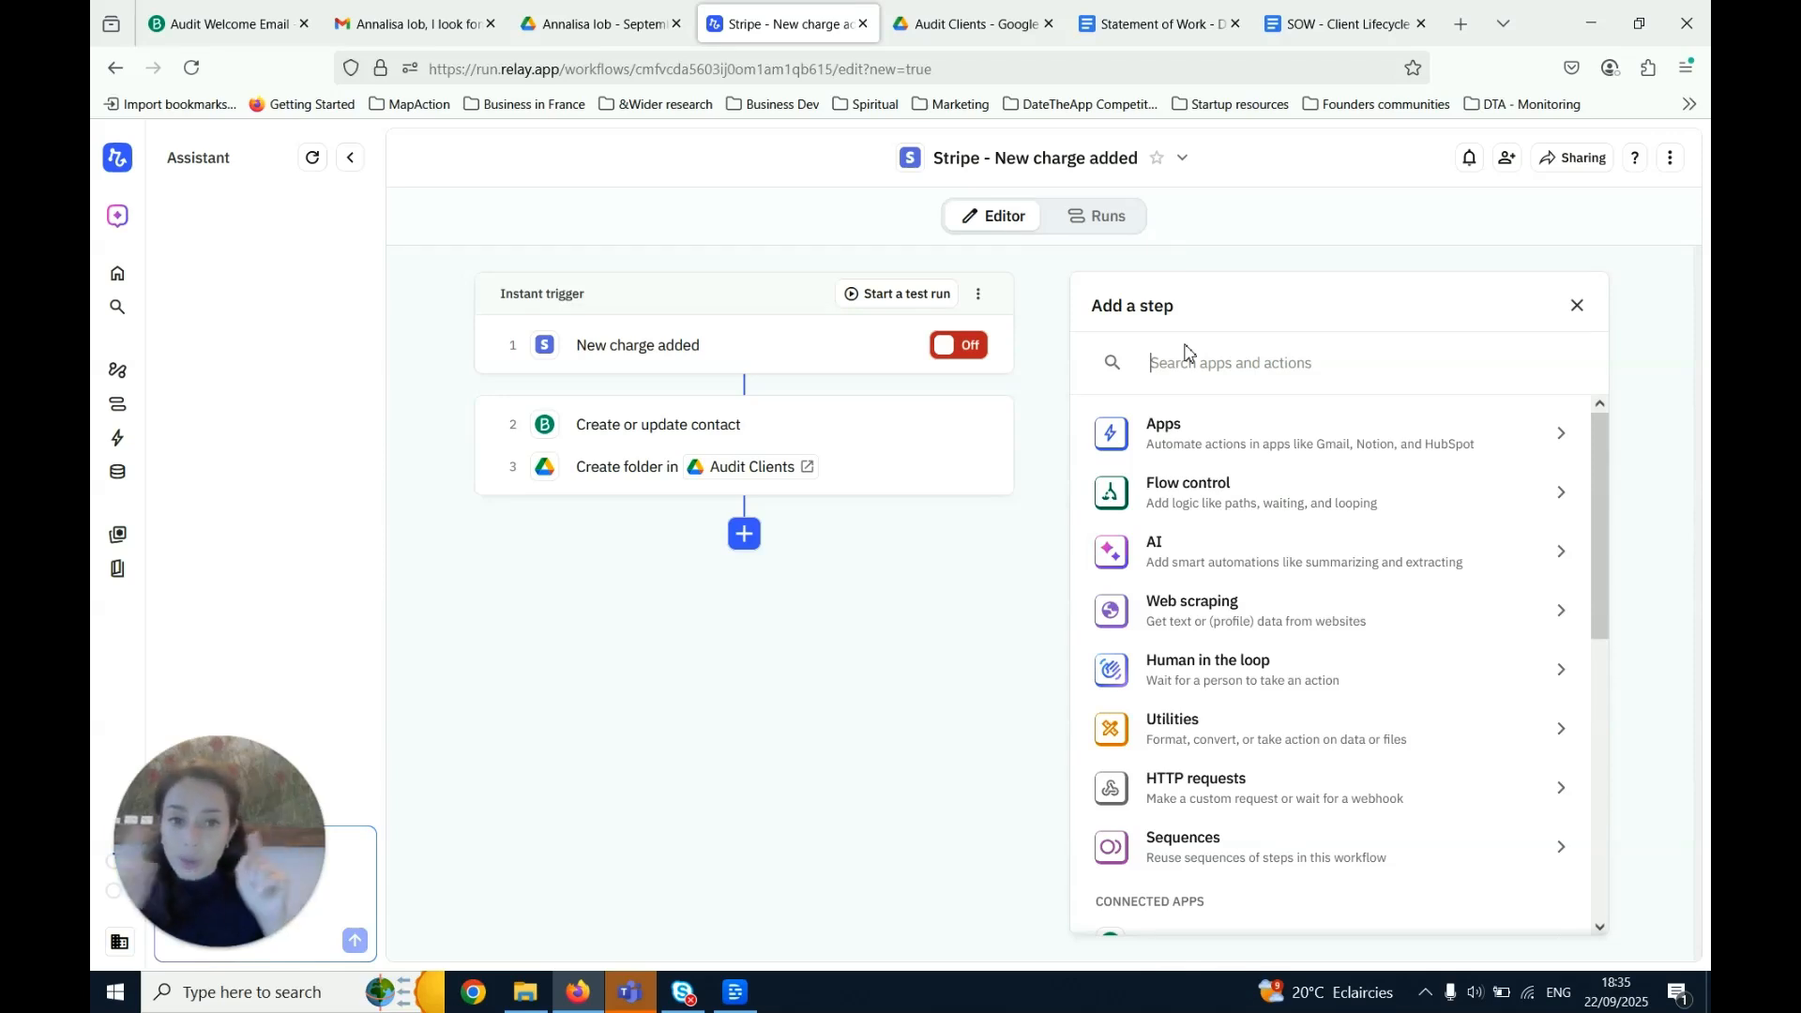
text(gool)
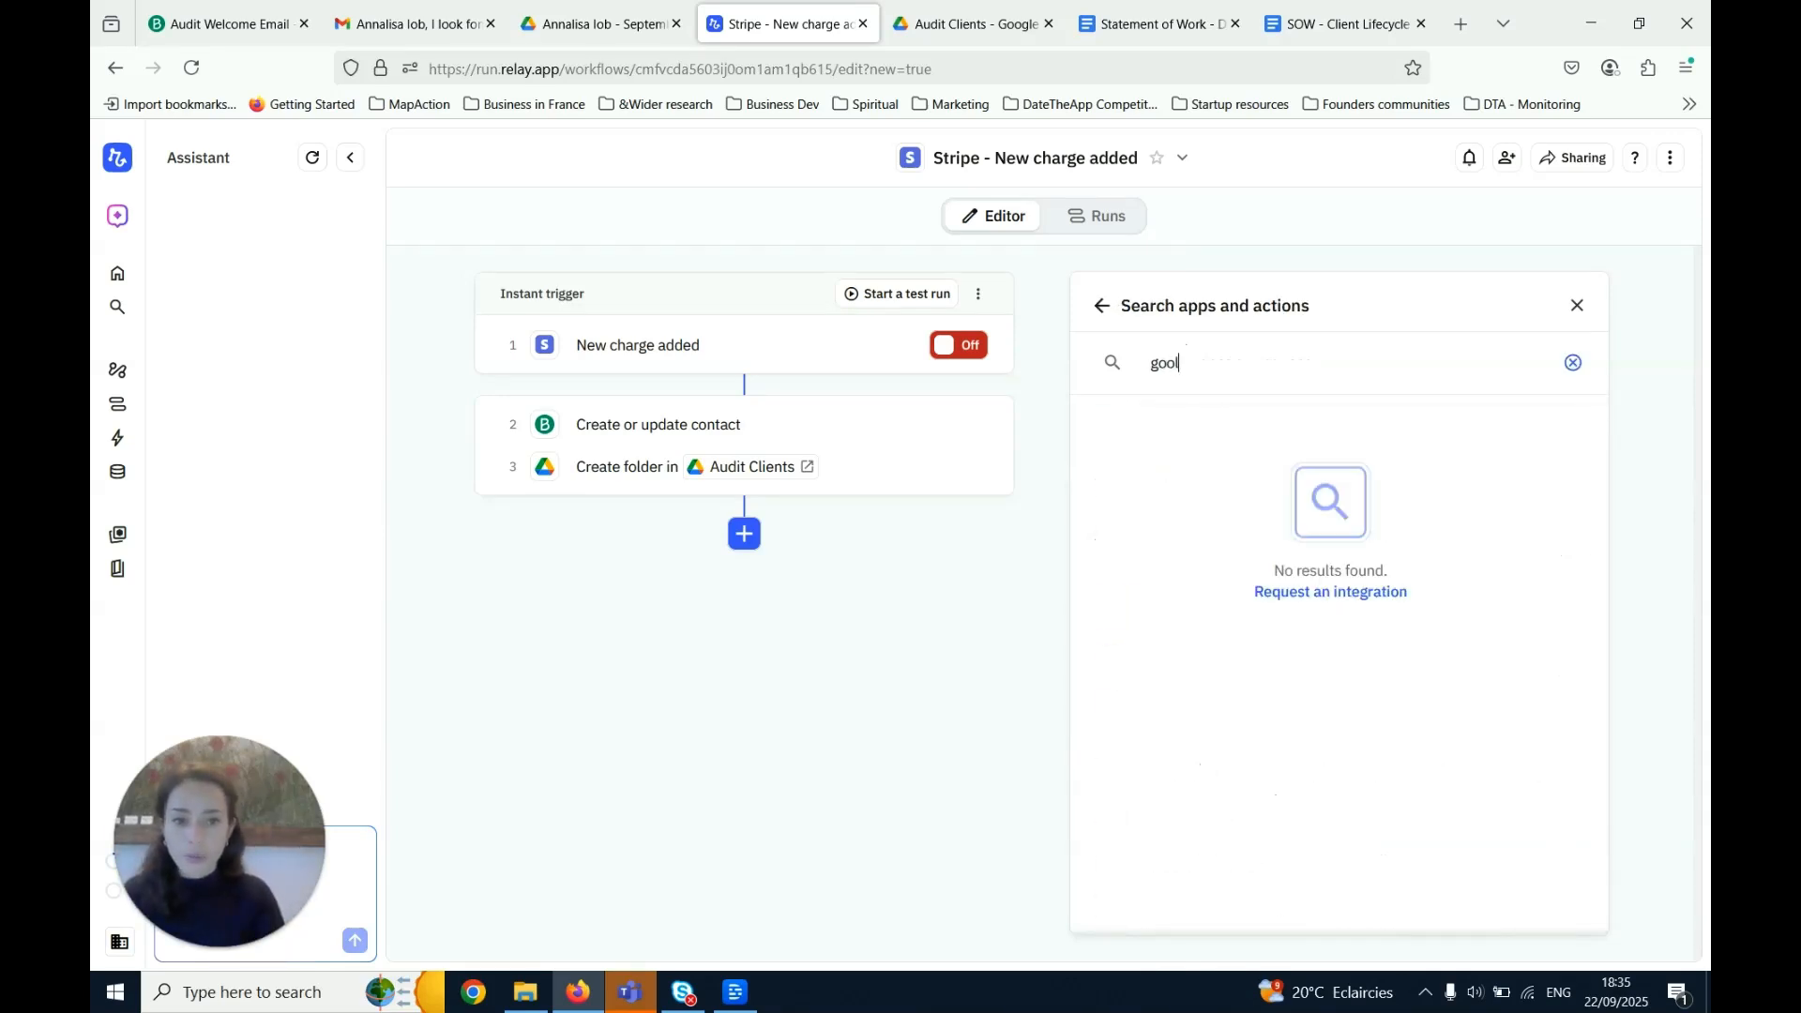
key(BackSpace)
text(gle do)
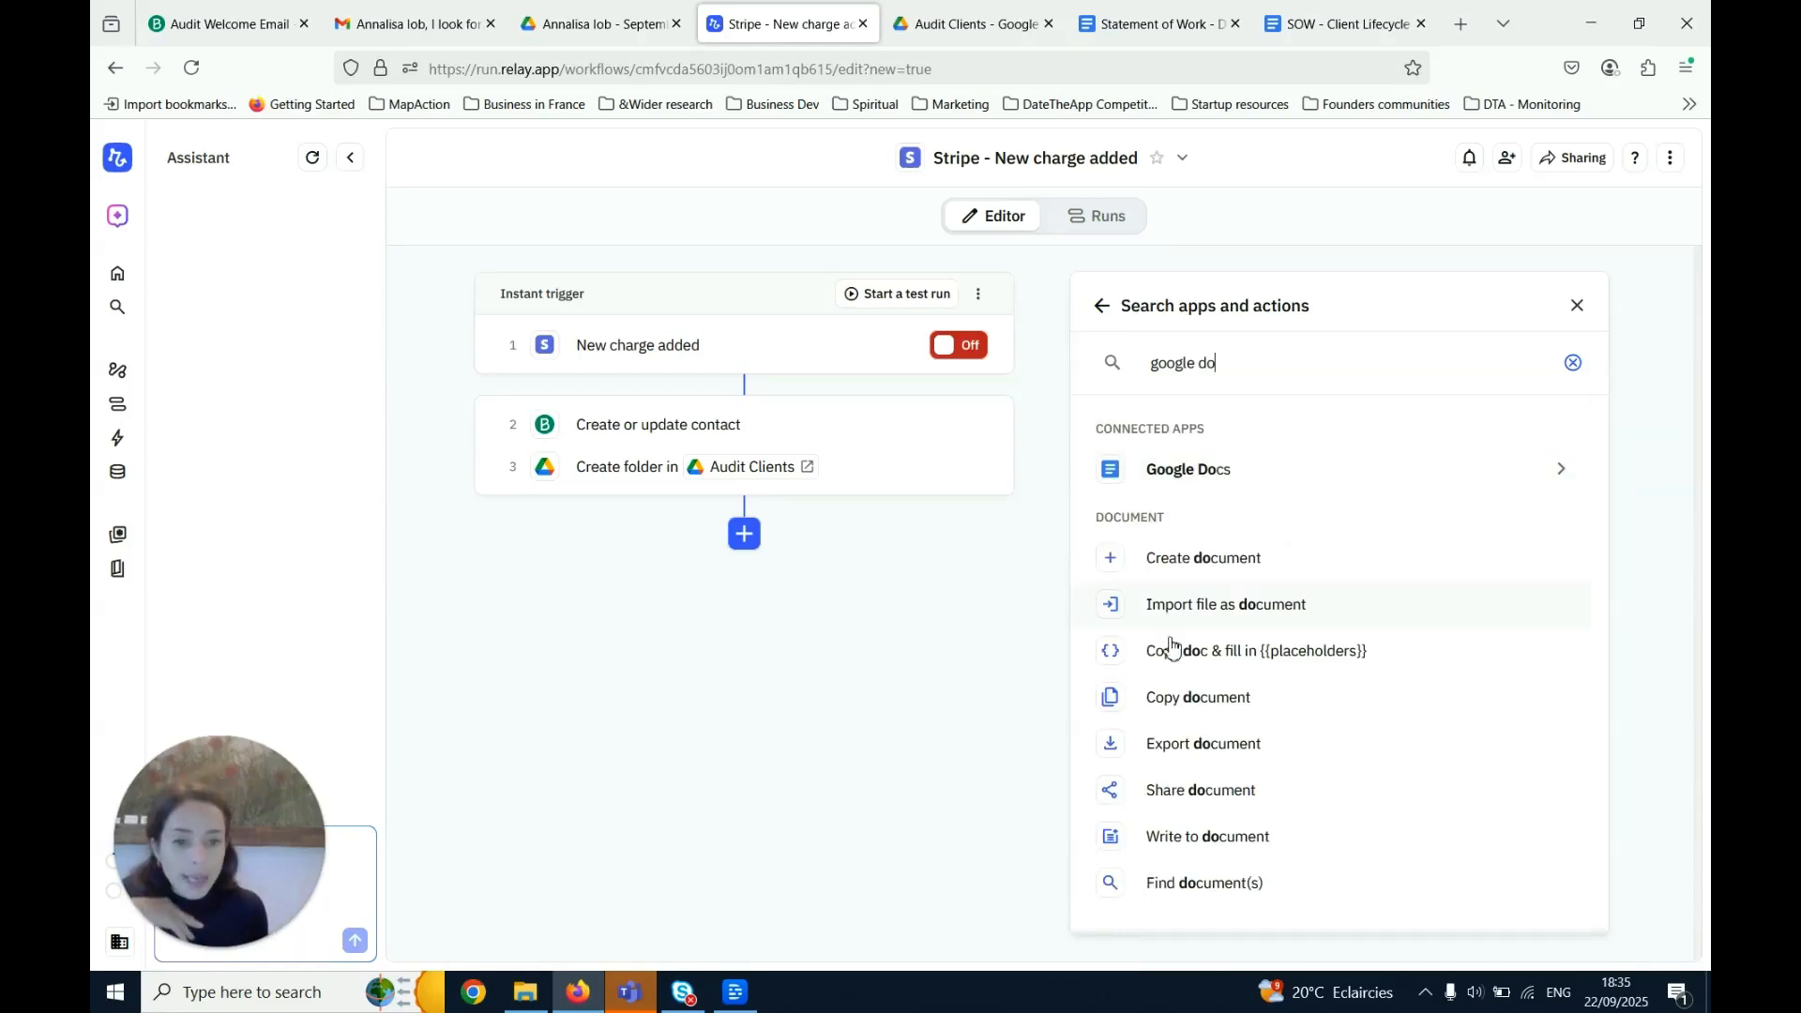
click(1268, 654)
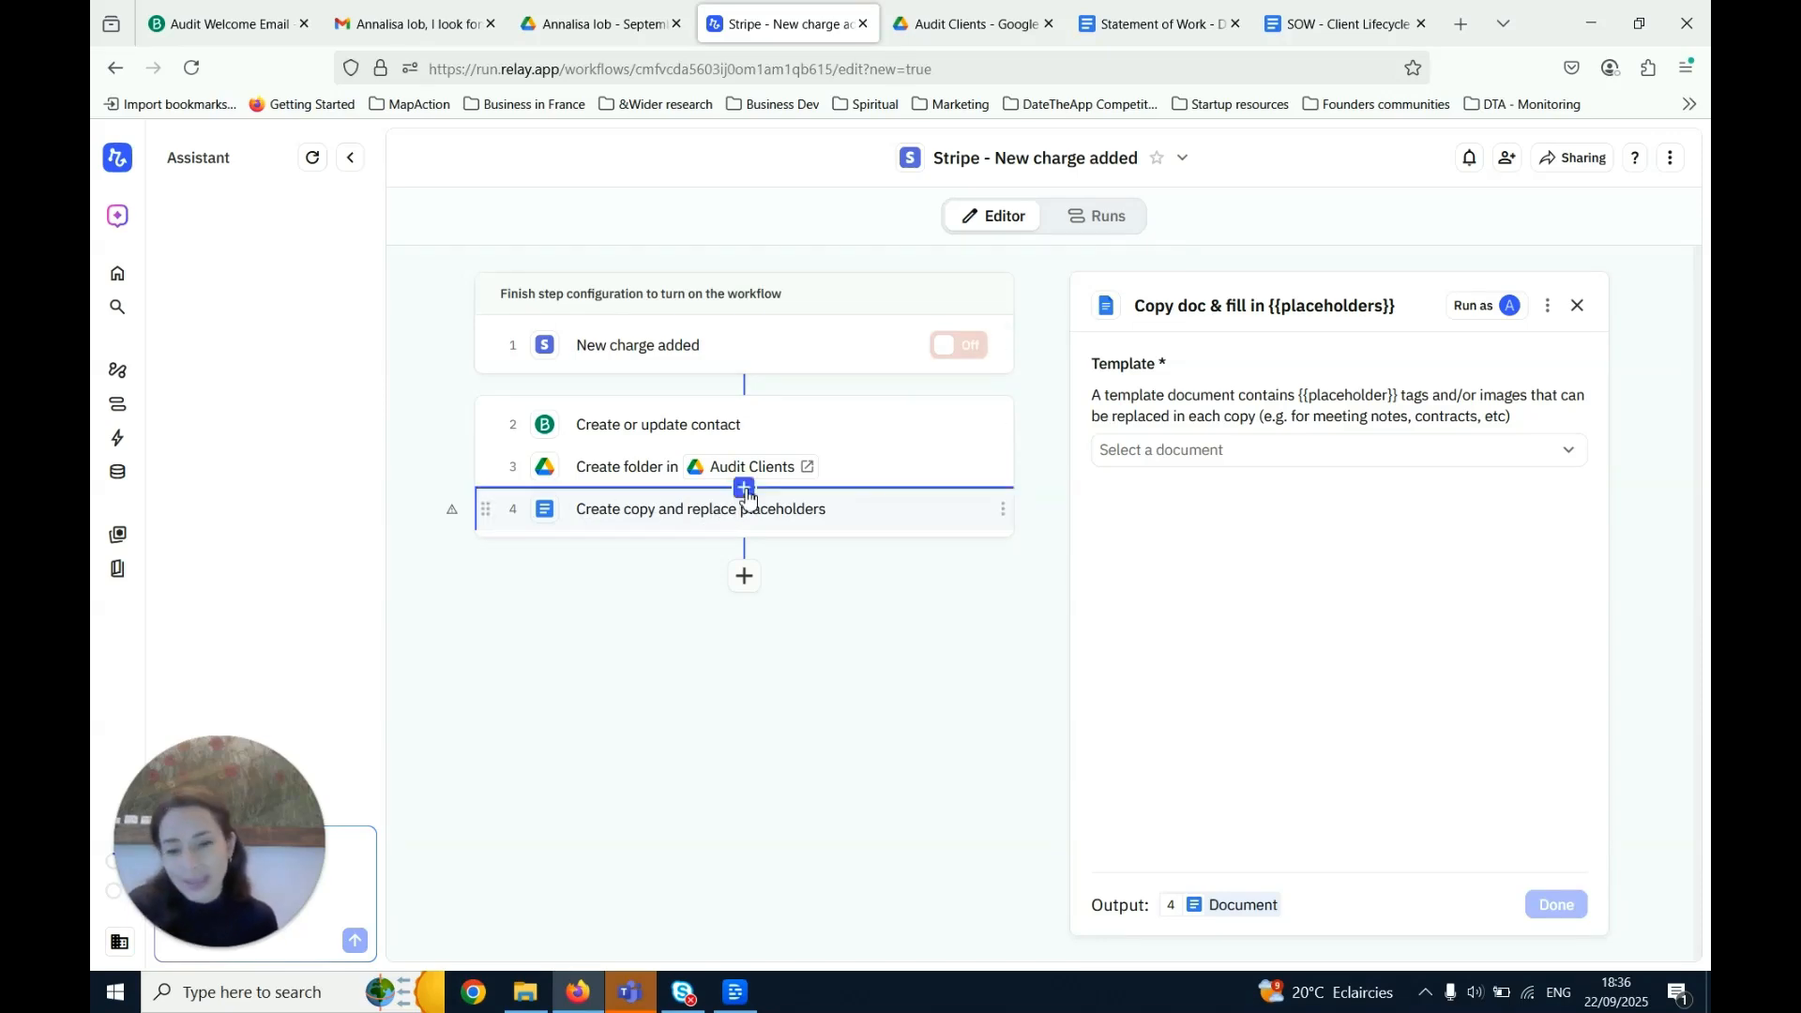
click(1184, 451)
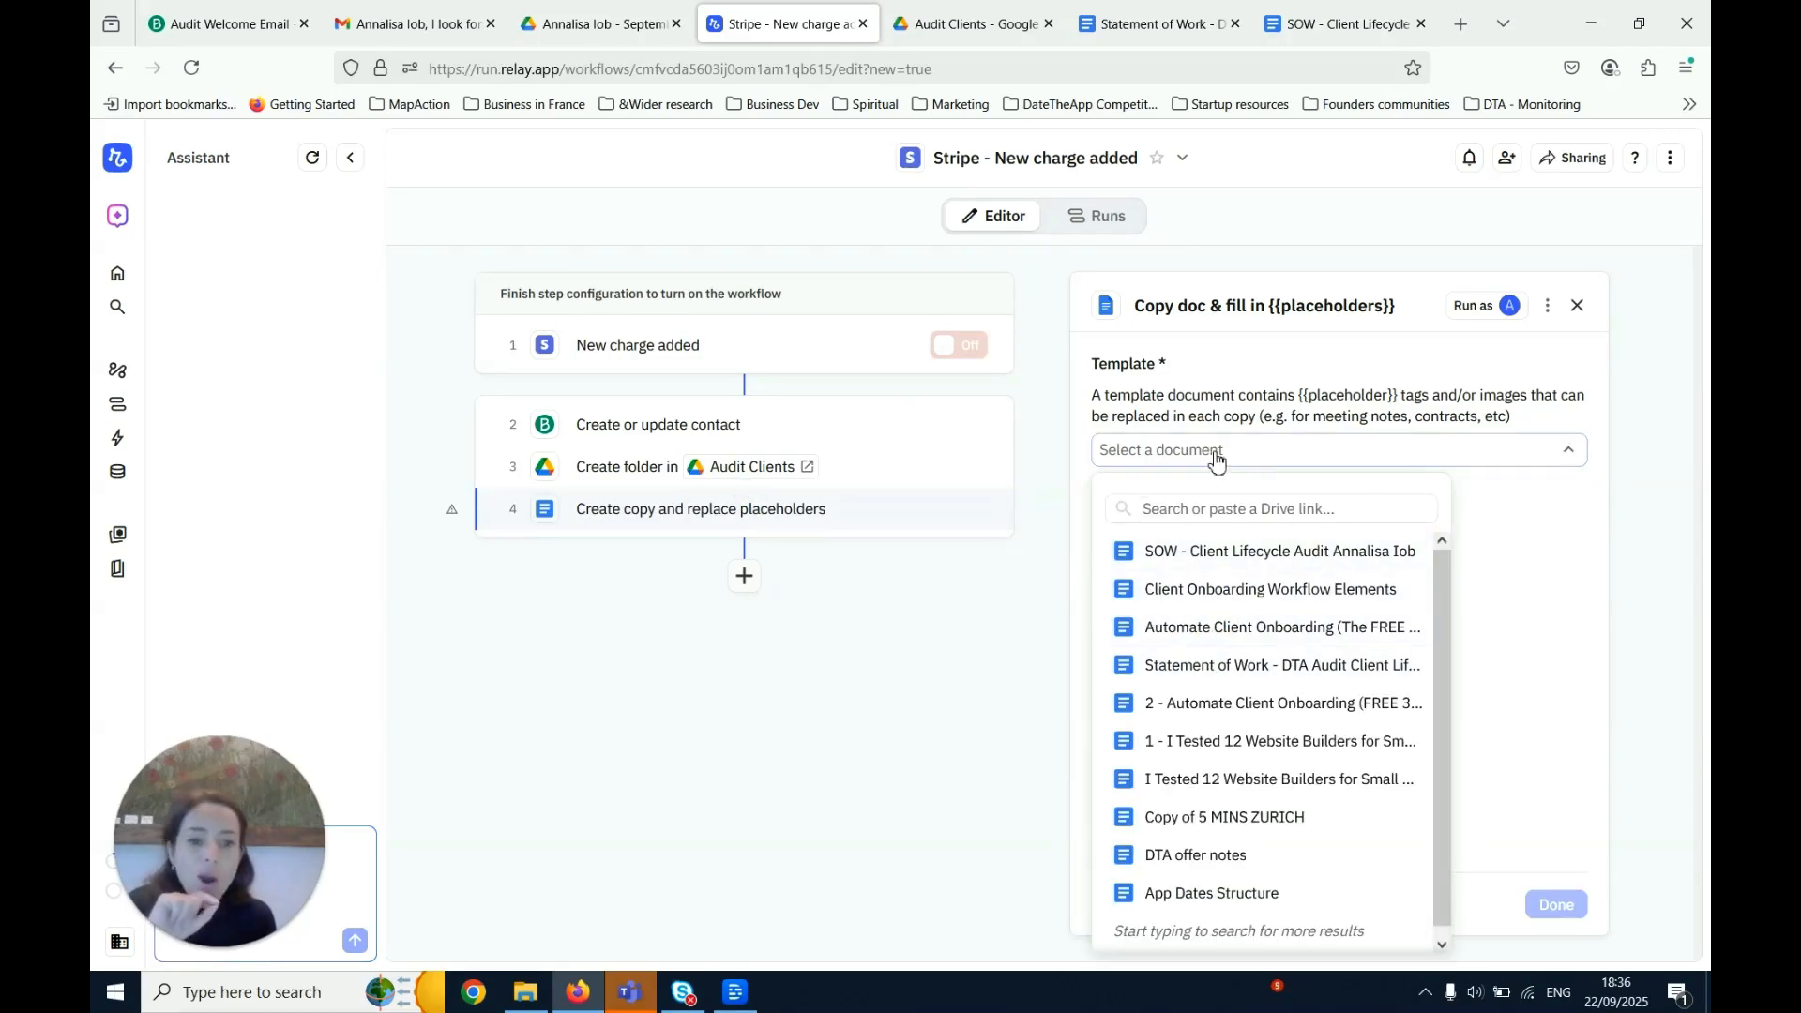
click(1228, 665)
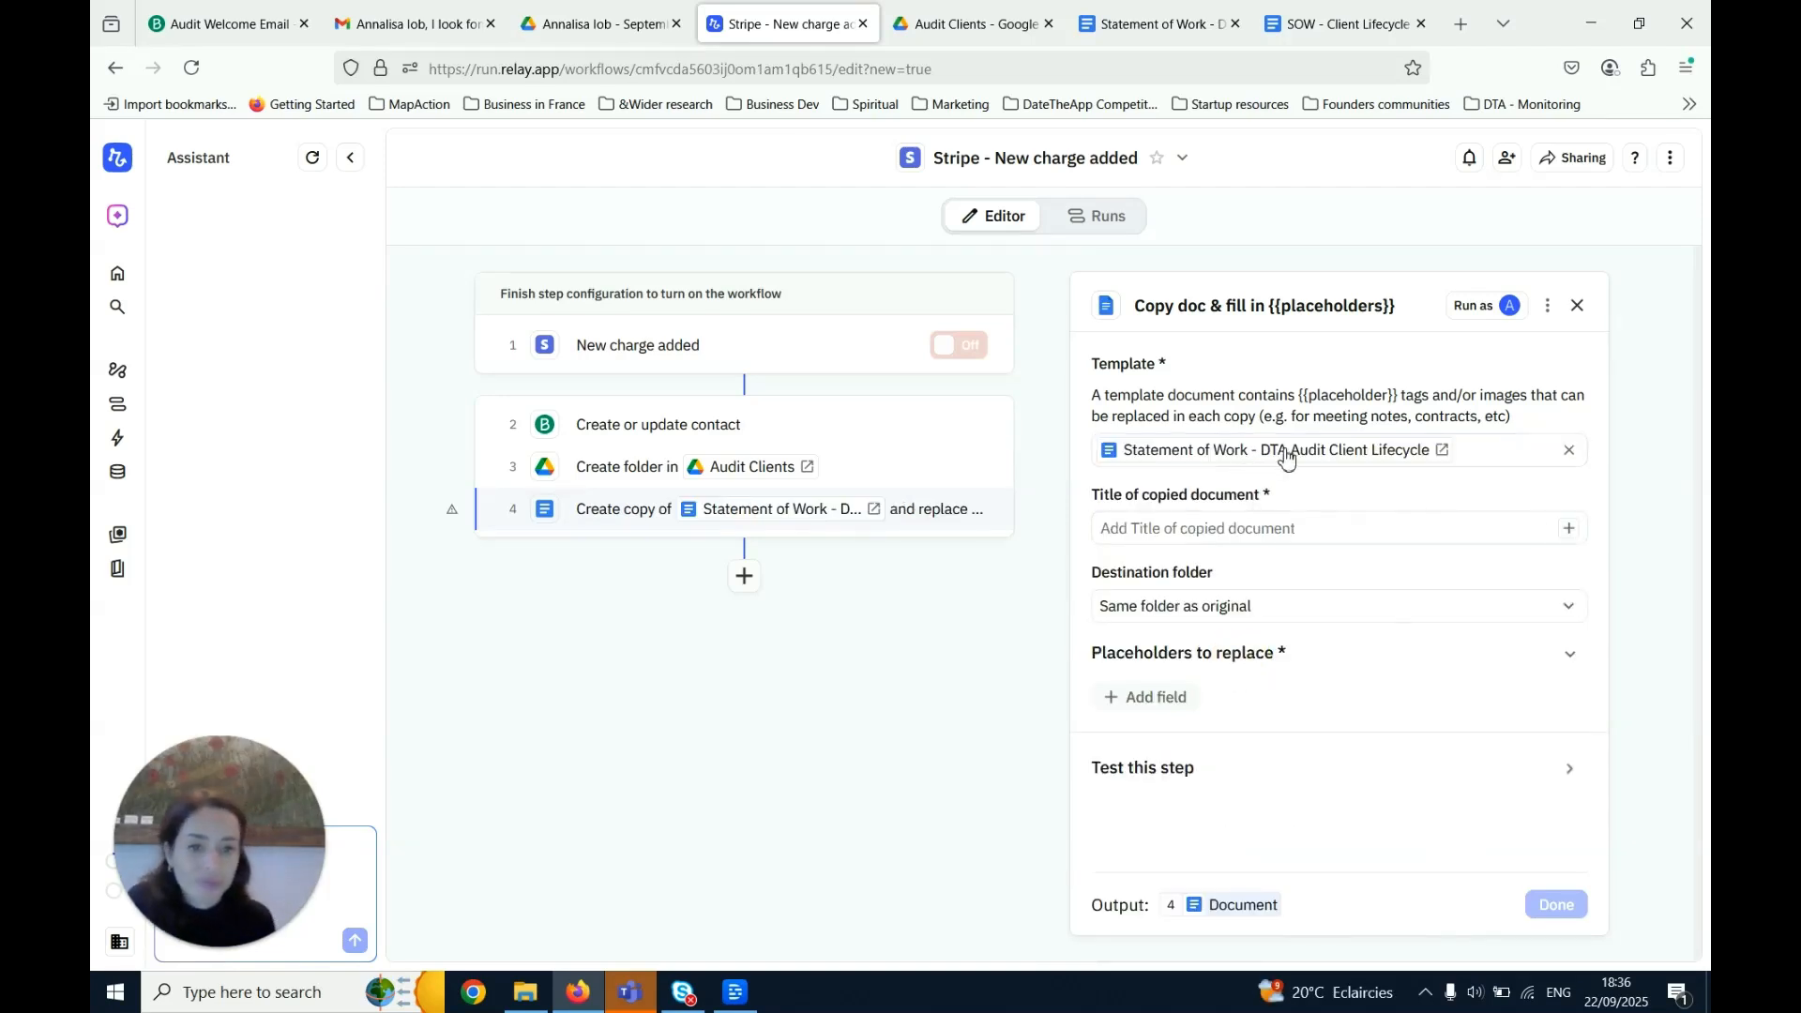
Compose the copied document's title from "SOW - Client Lifecycle Audit -", reusing the existing SOW's wording, and the Brevo contact's FULL_NAME
click(1240, 530)
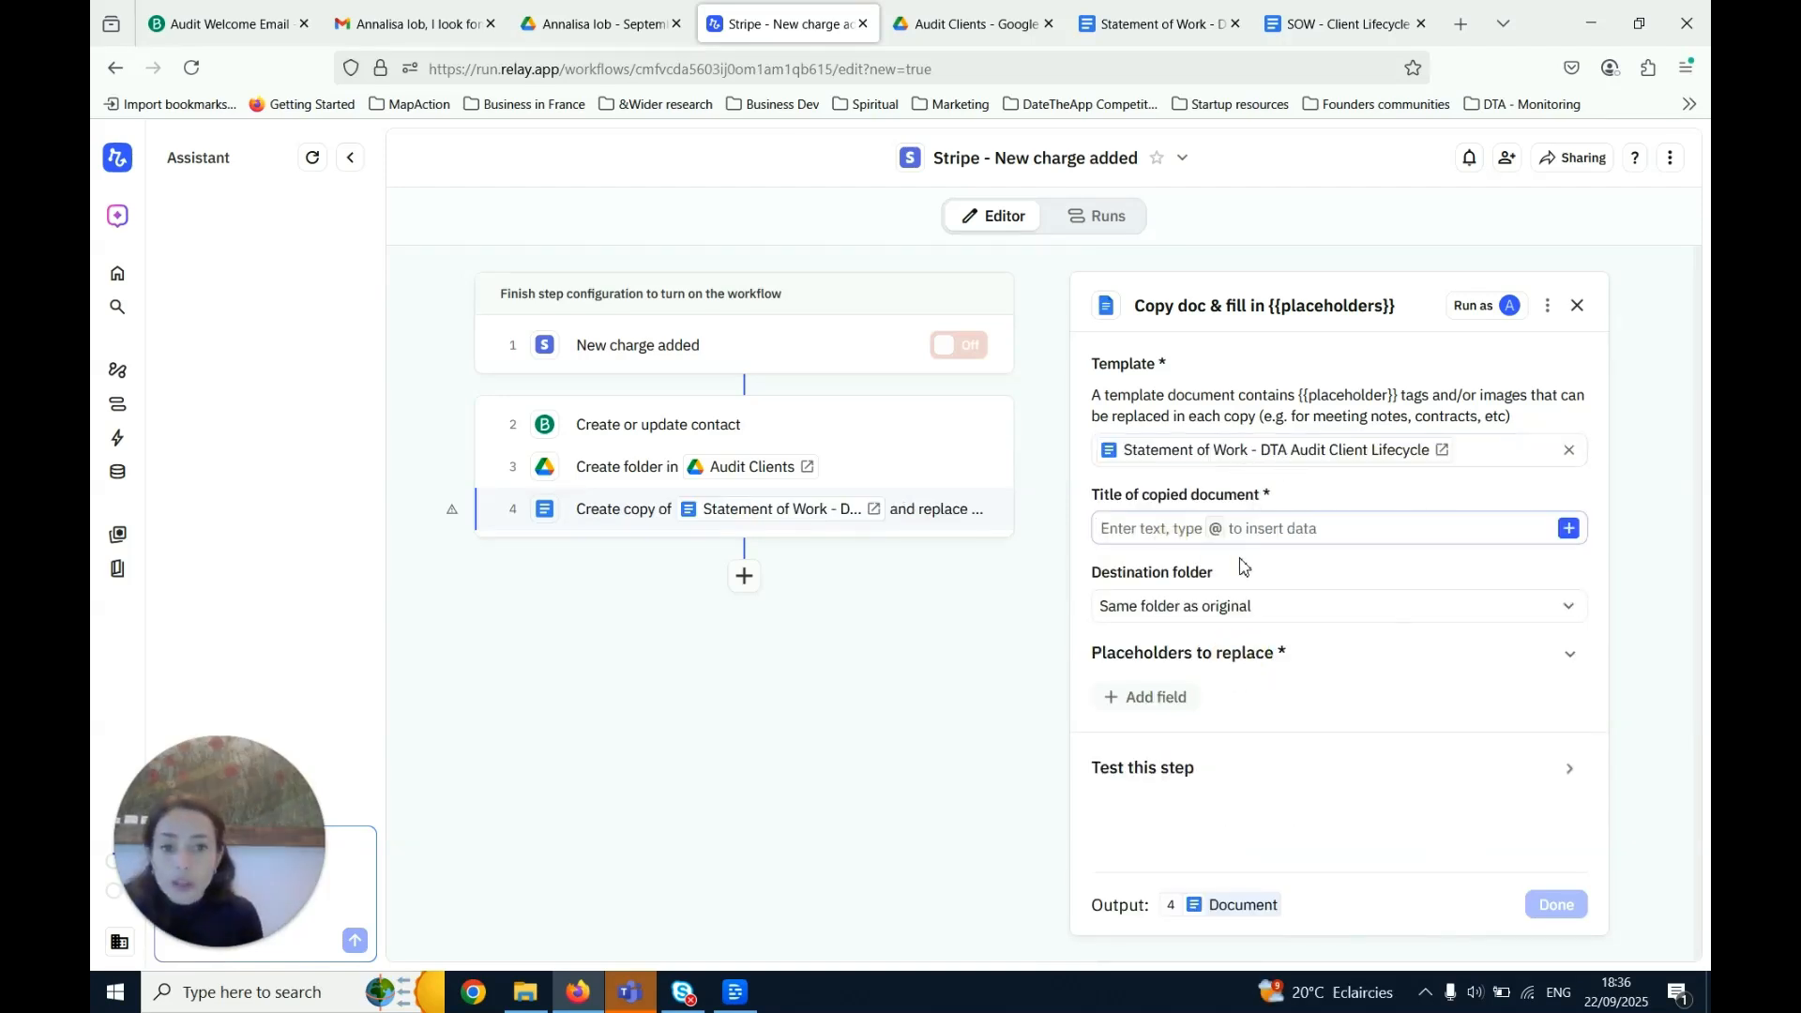
click(1316, 37)
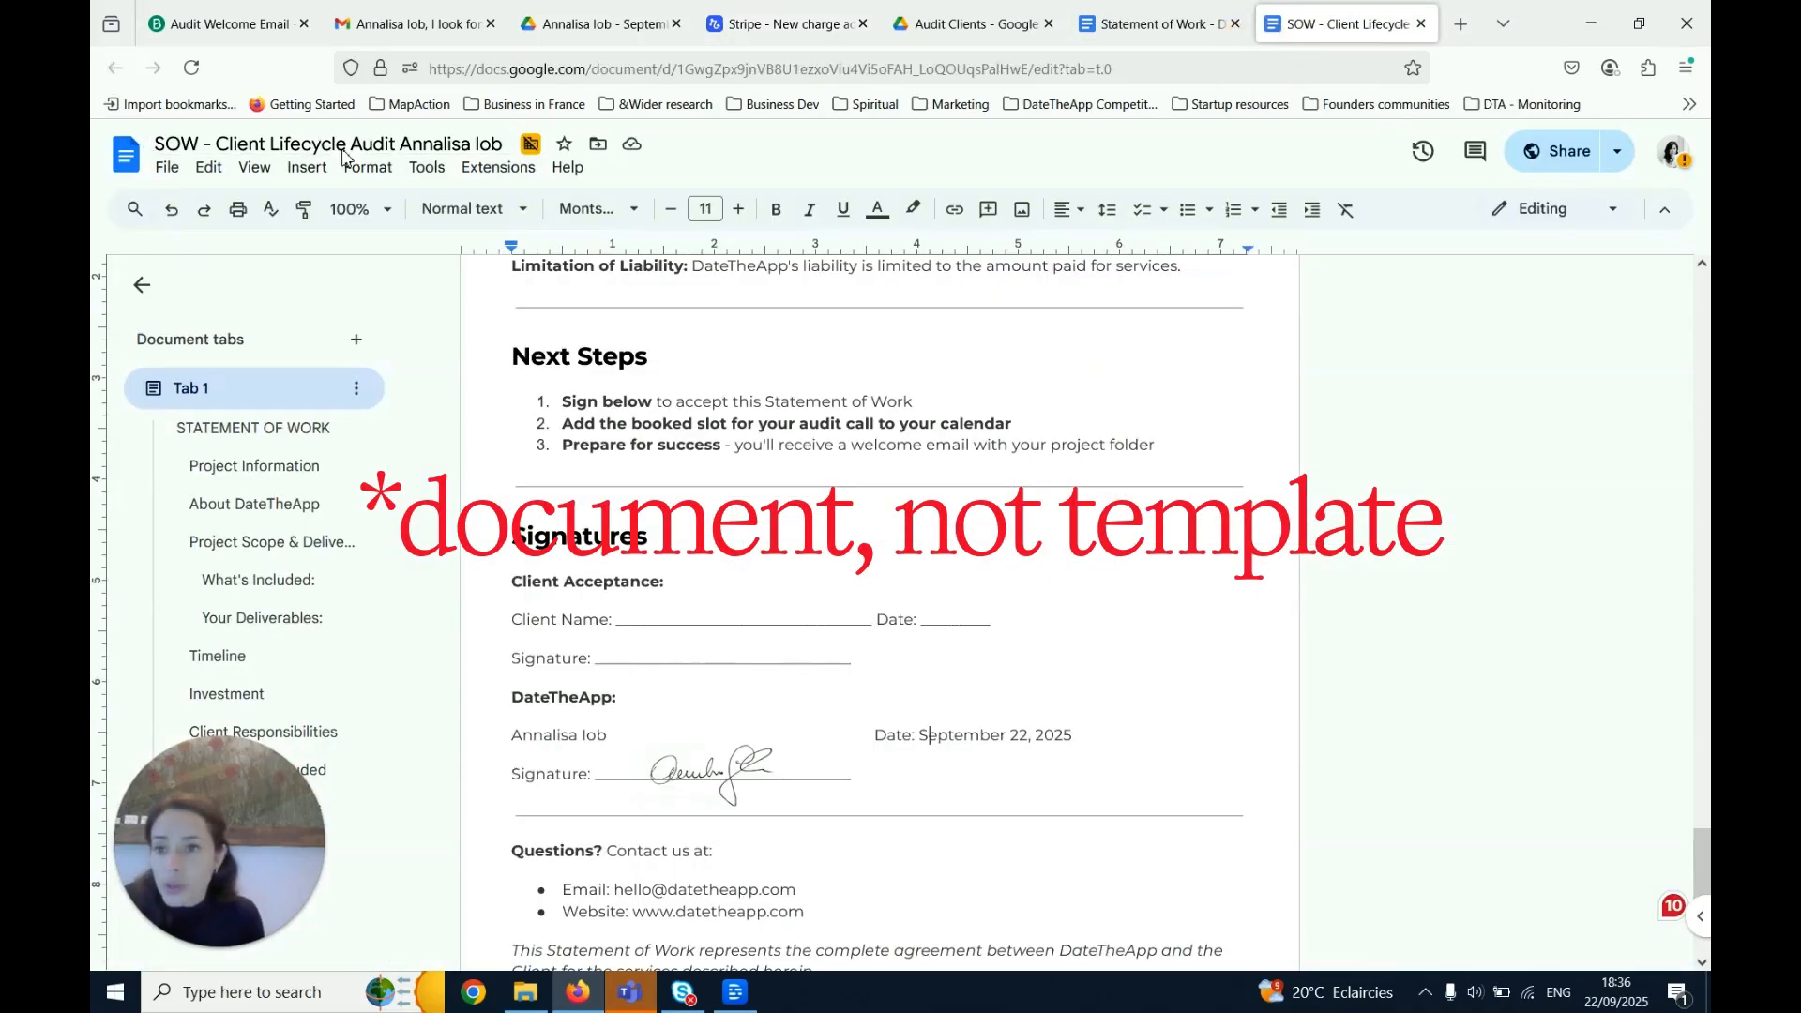
click(401, 150)
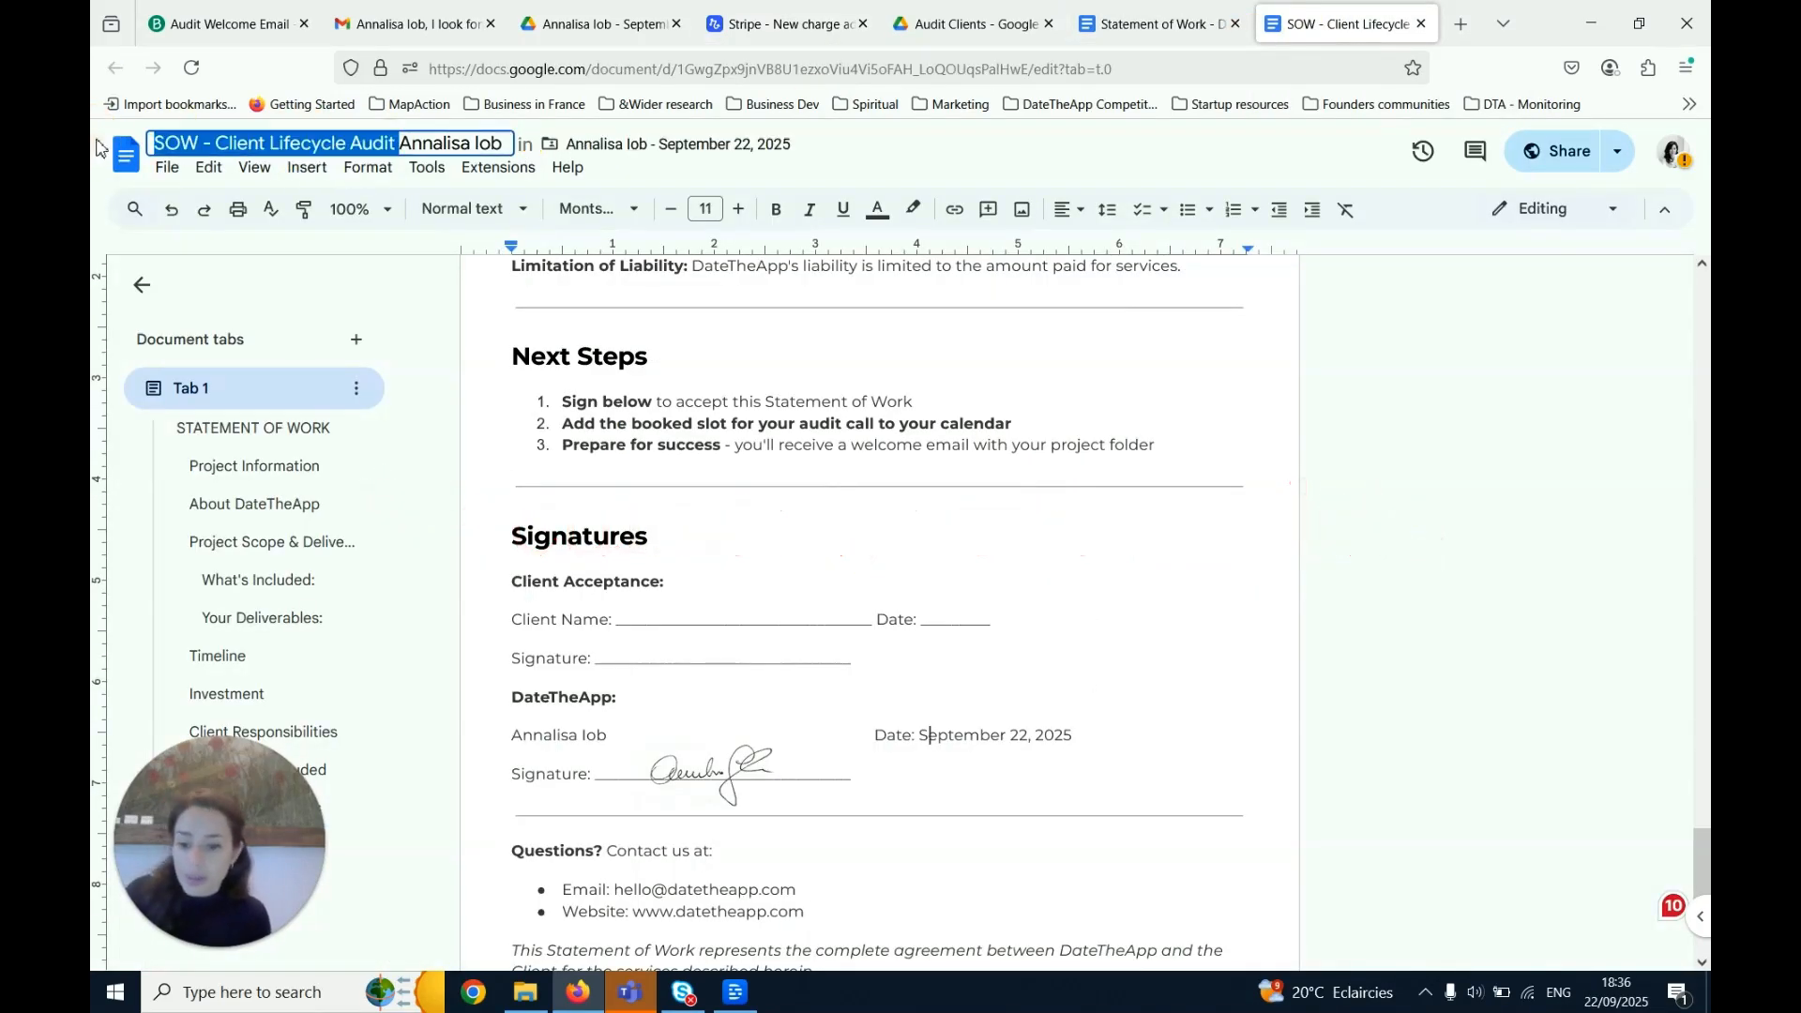
click(778, 24)
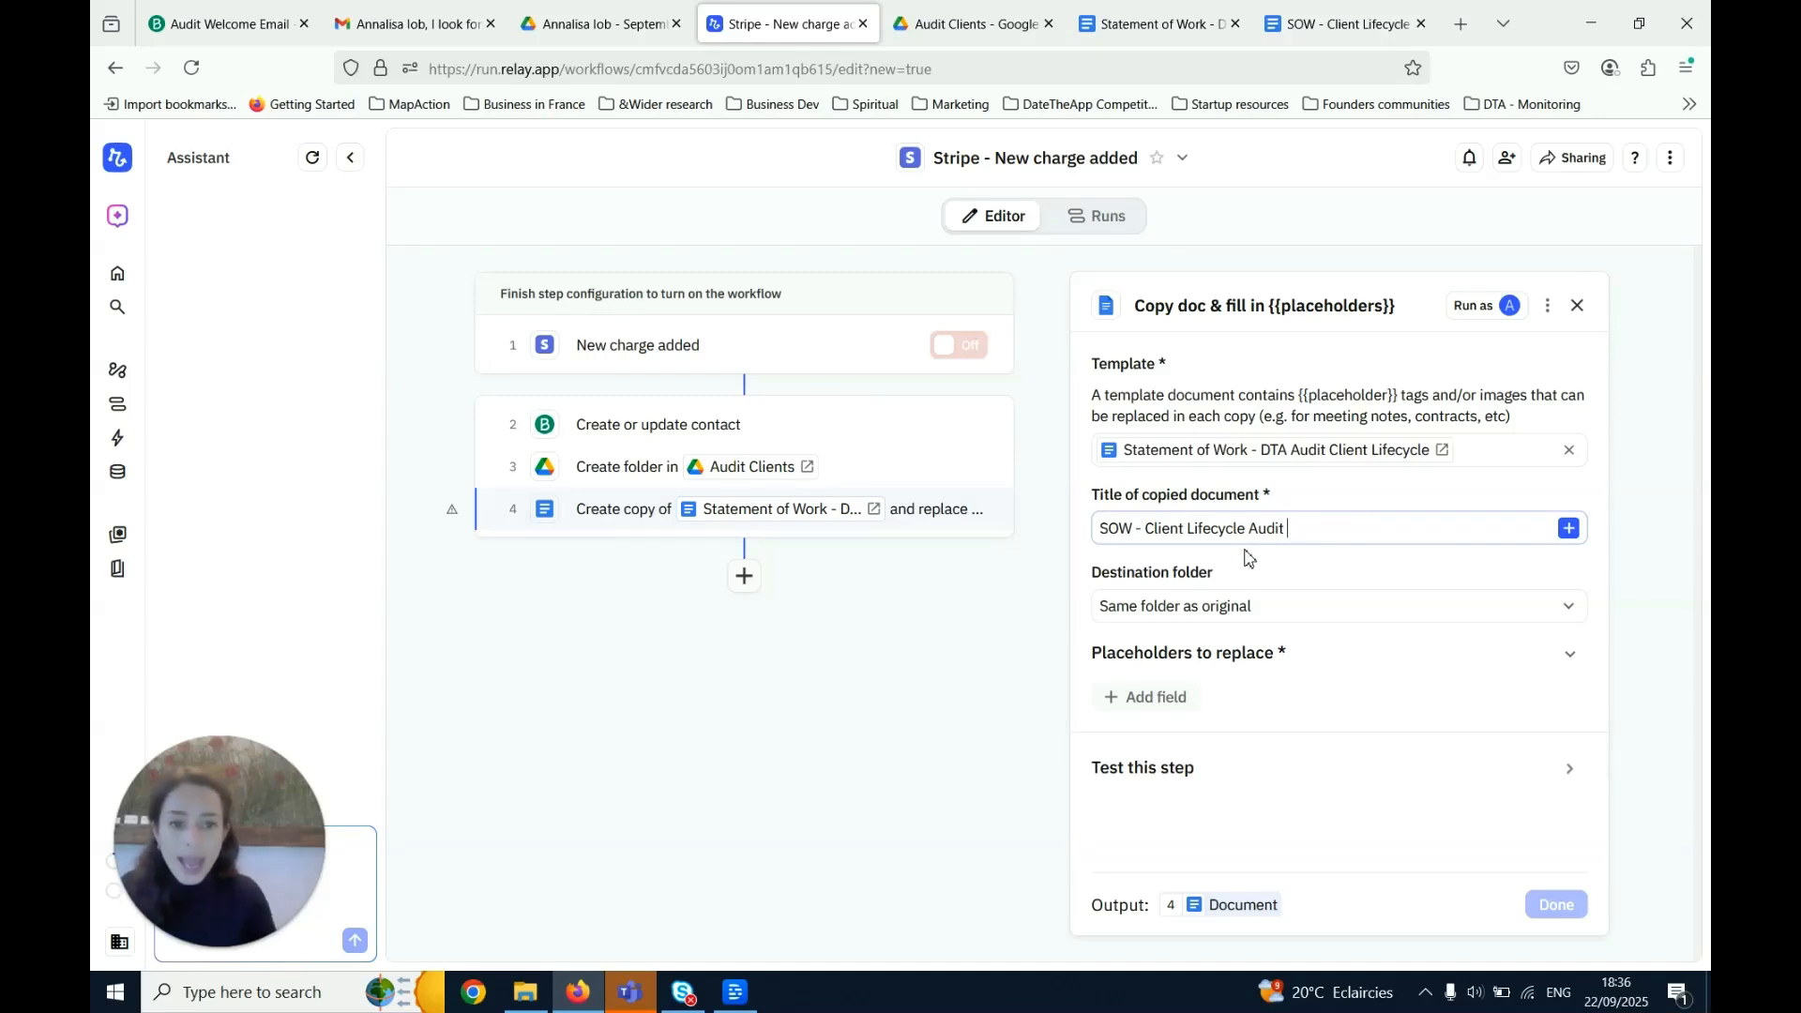
click(1568, 528)
click(1280, 663)
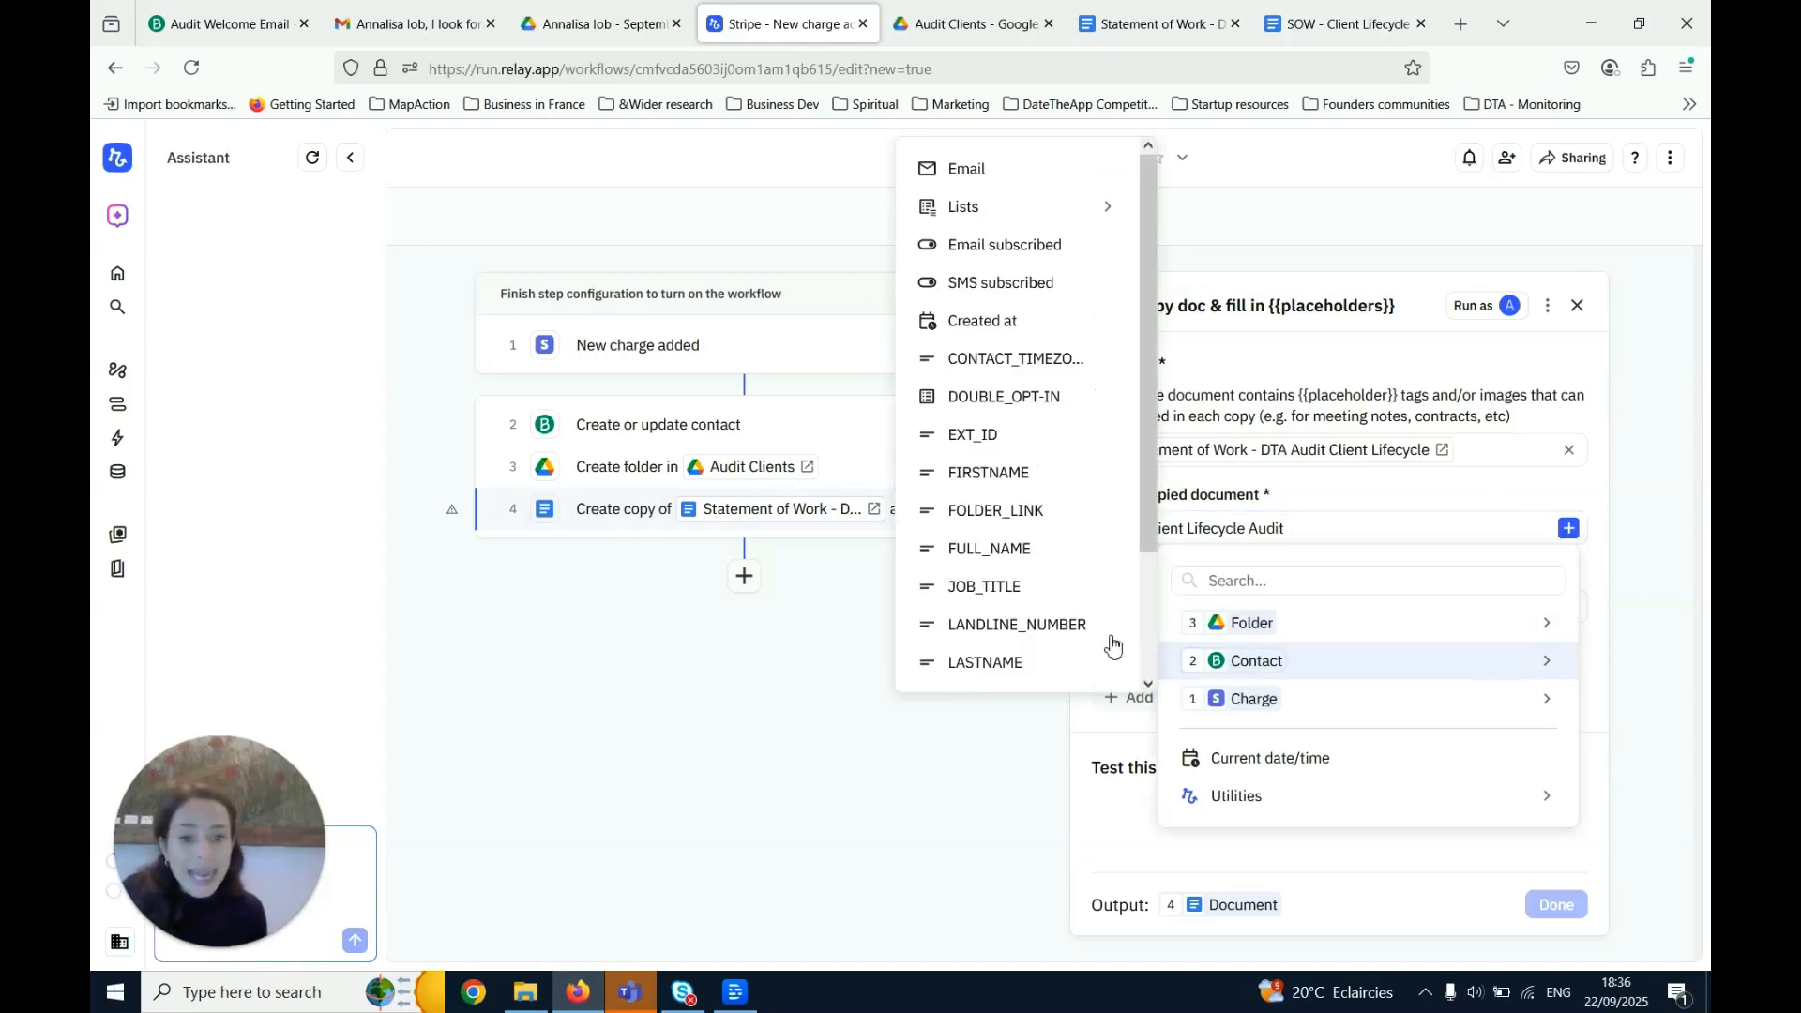
click(1030, 549)
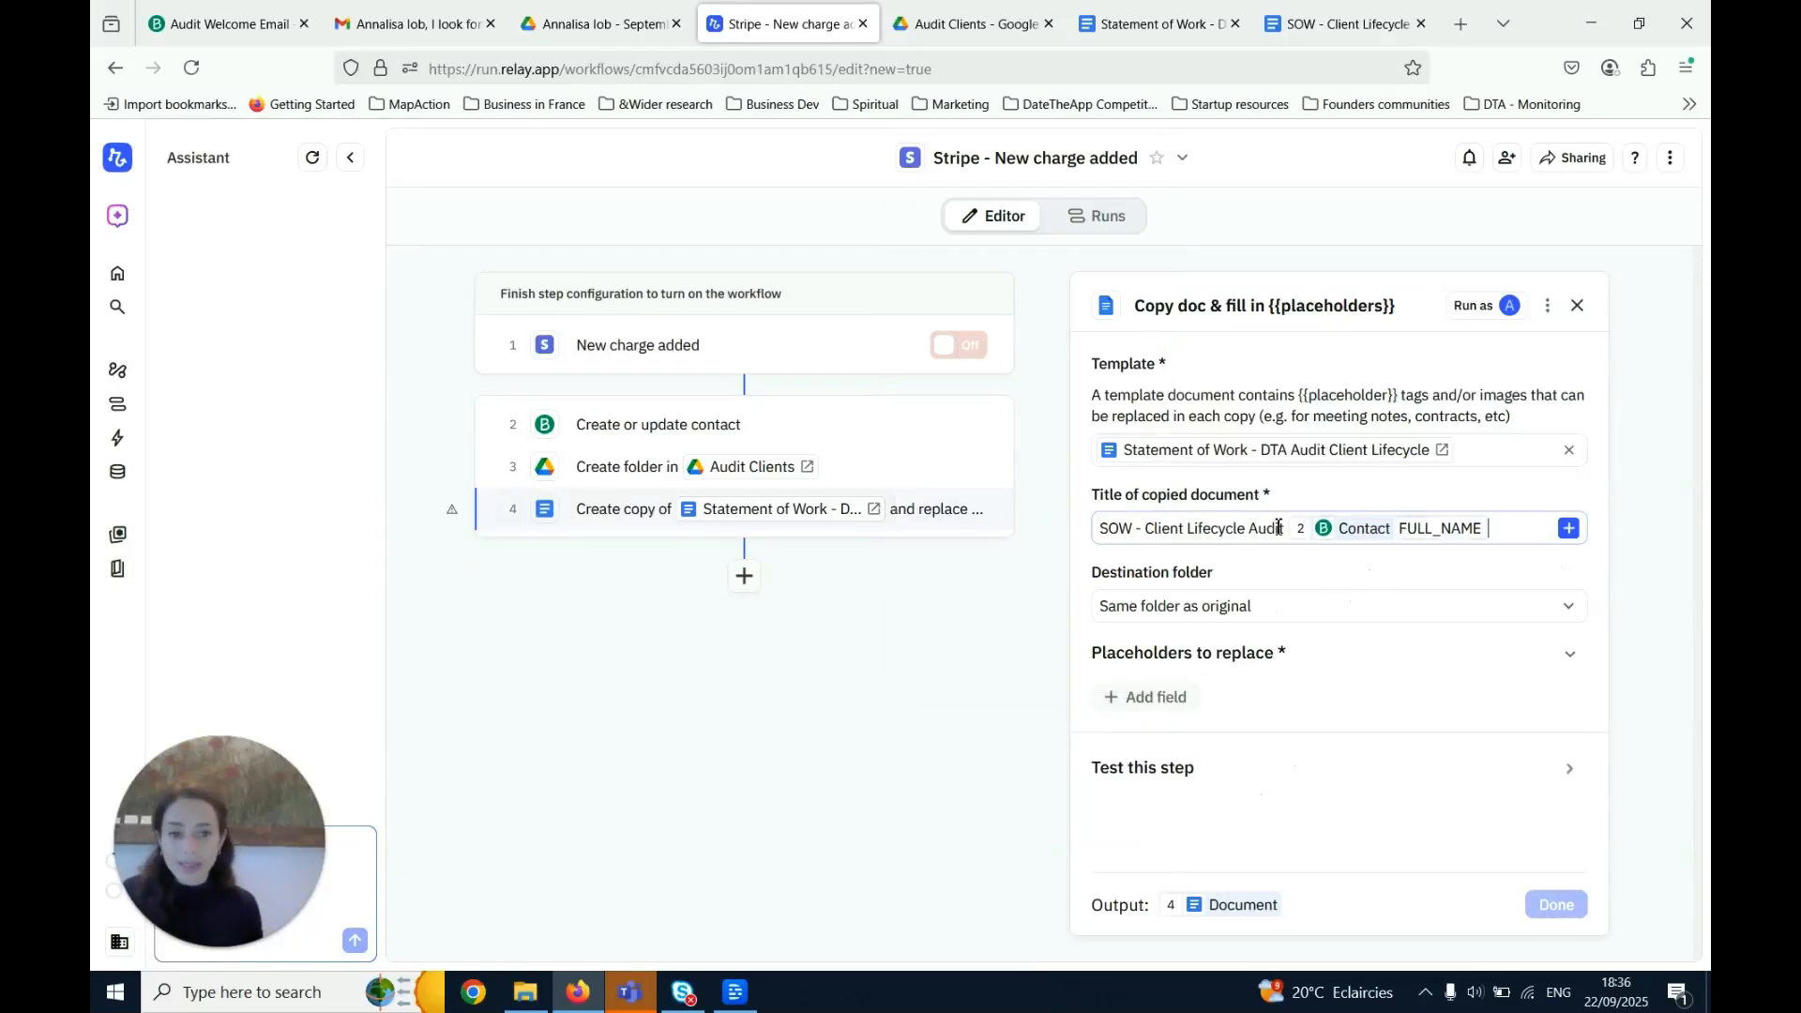
text(-)
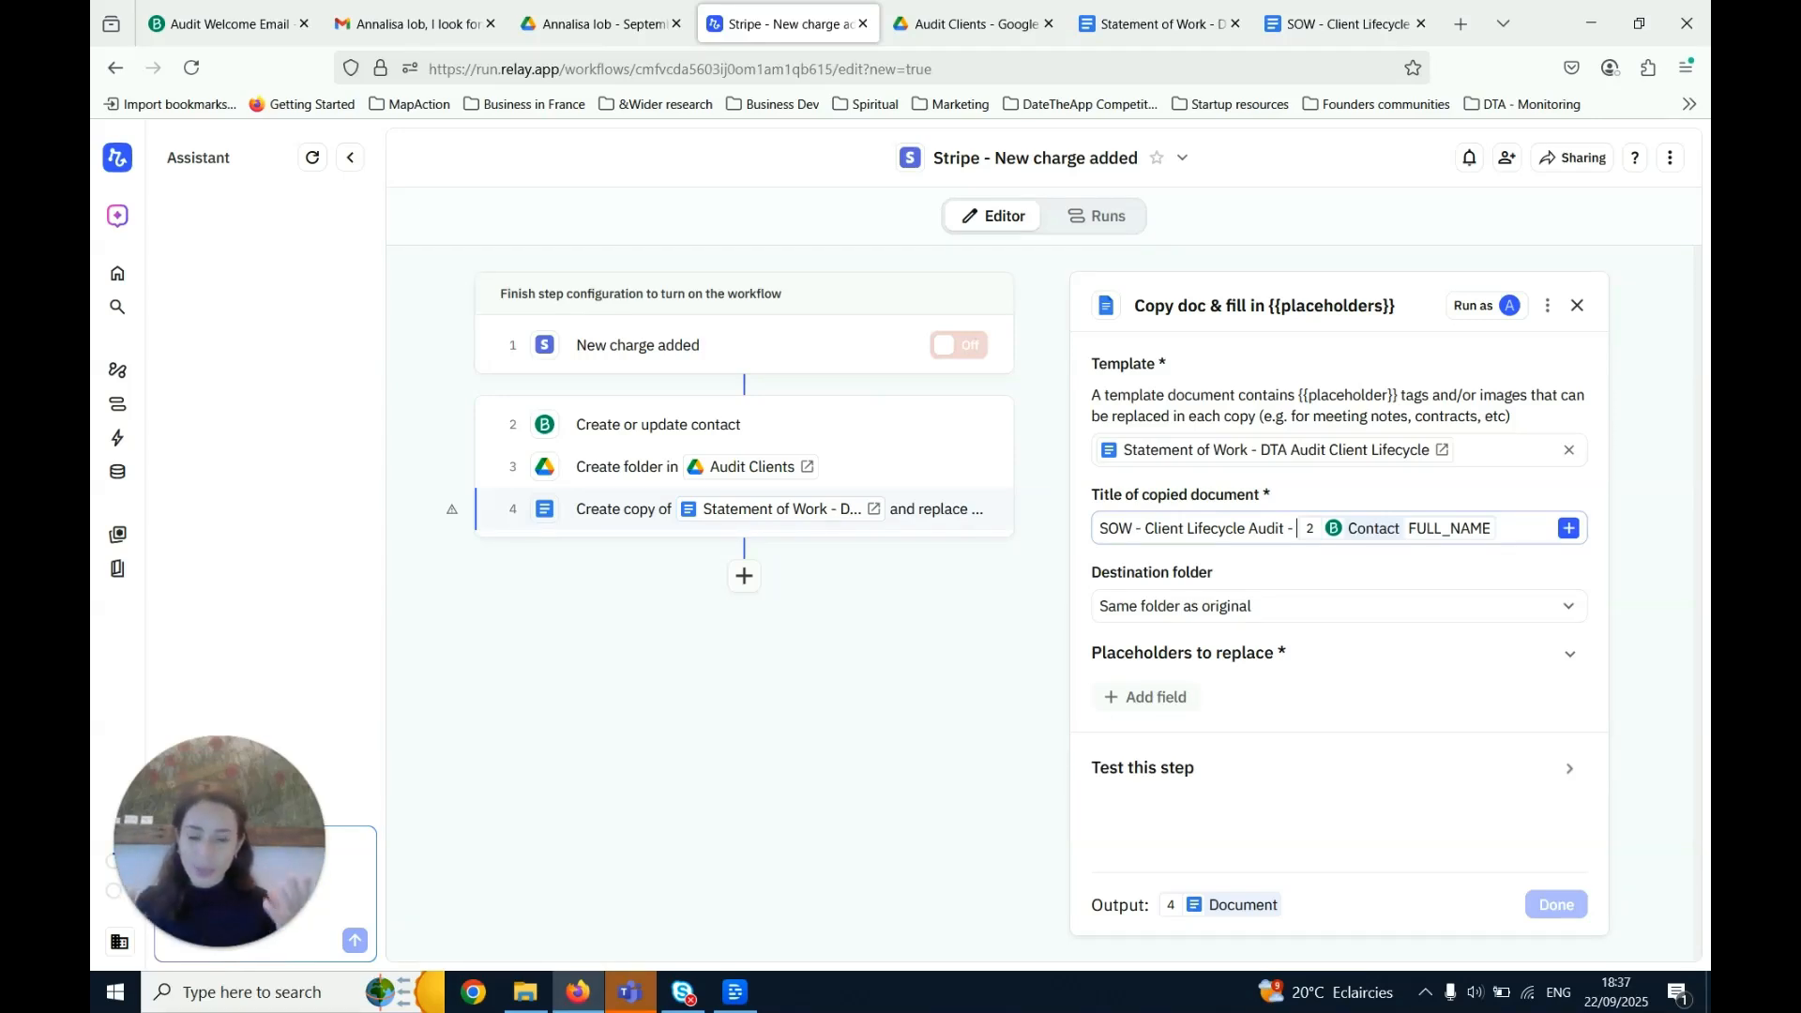
Set the copied document's destination folder to the Folder created in step 3
click(1296, 610)
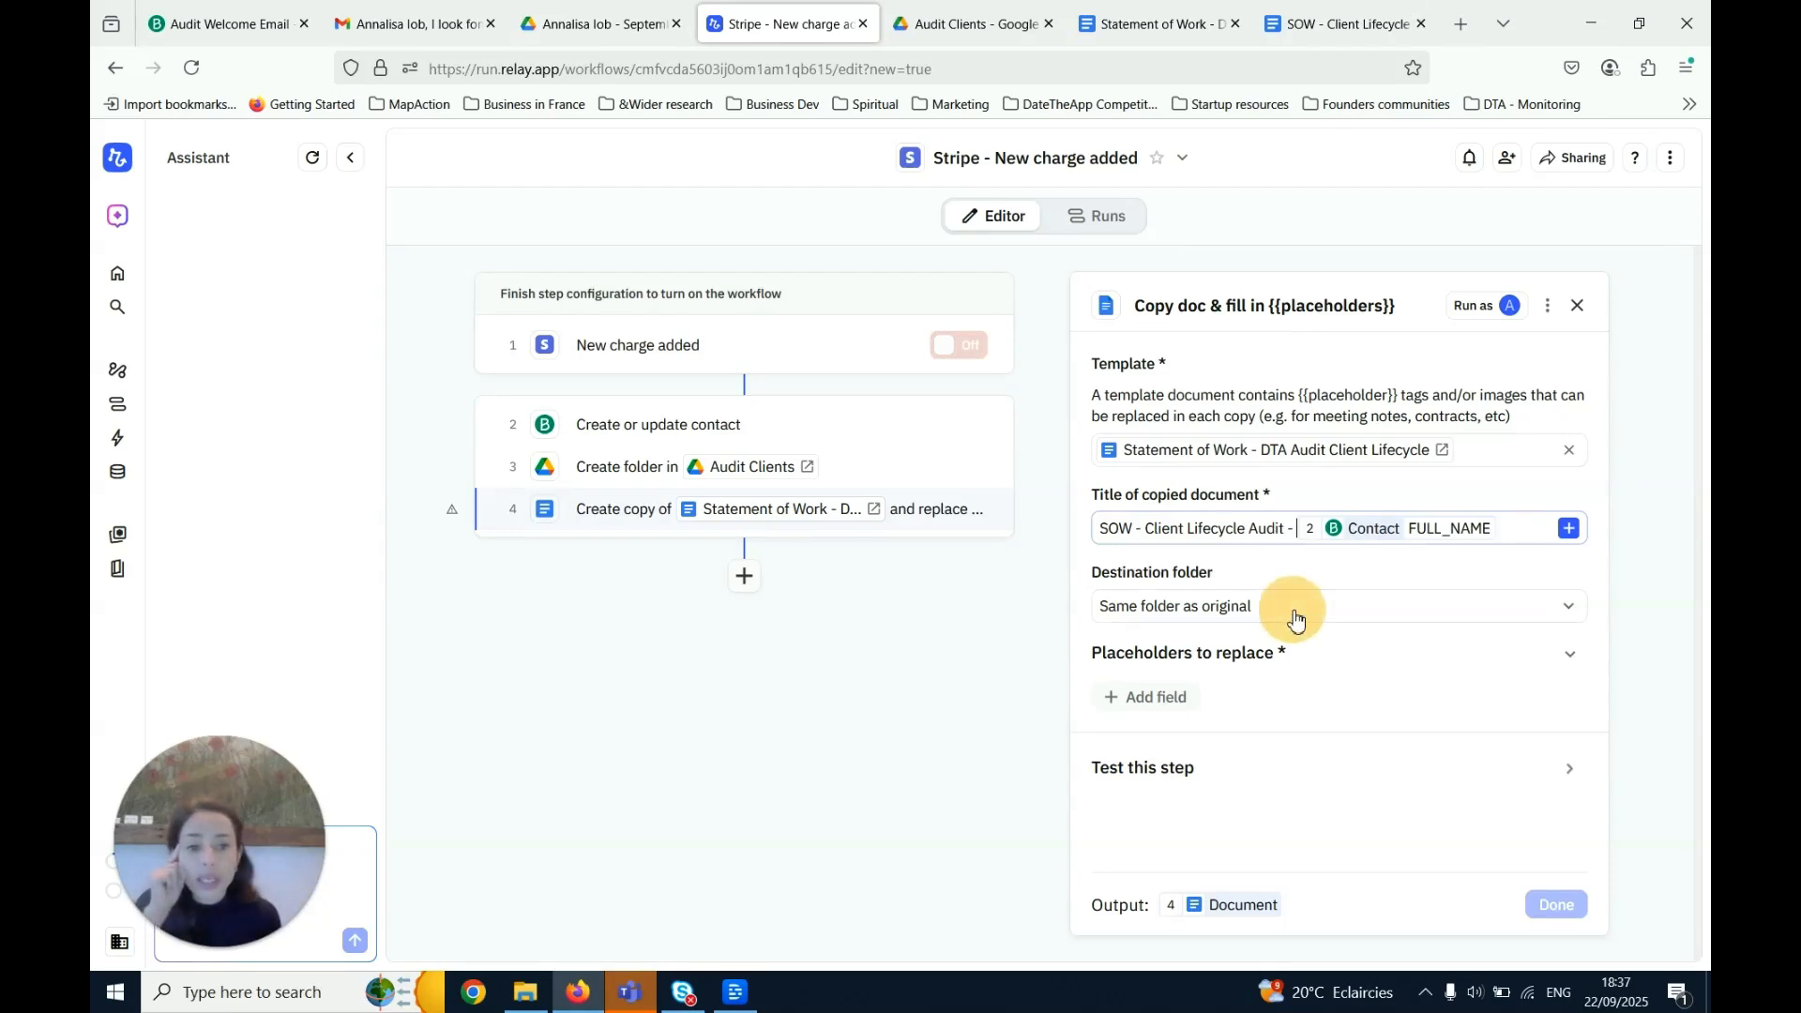
click(1585, 562)
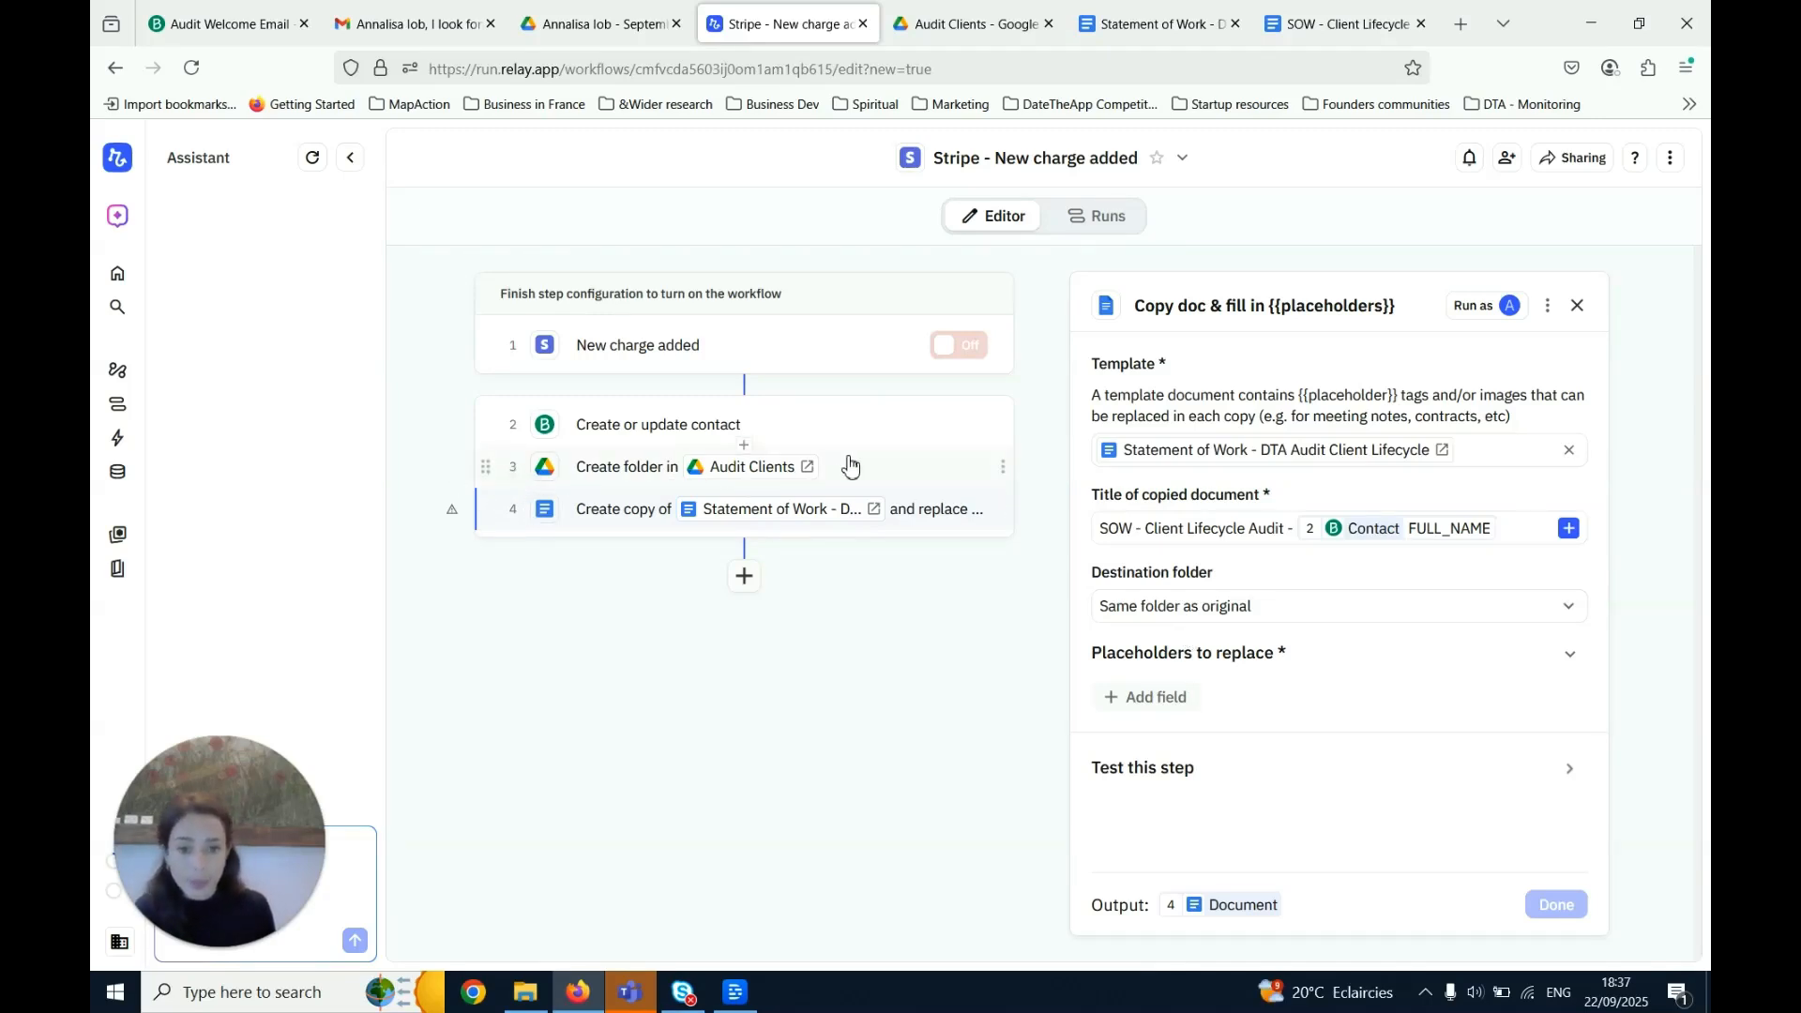
click(1234, 609)
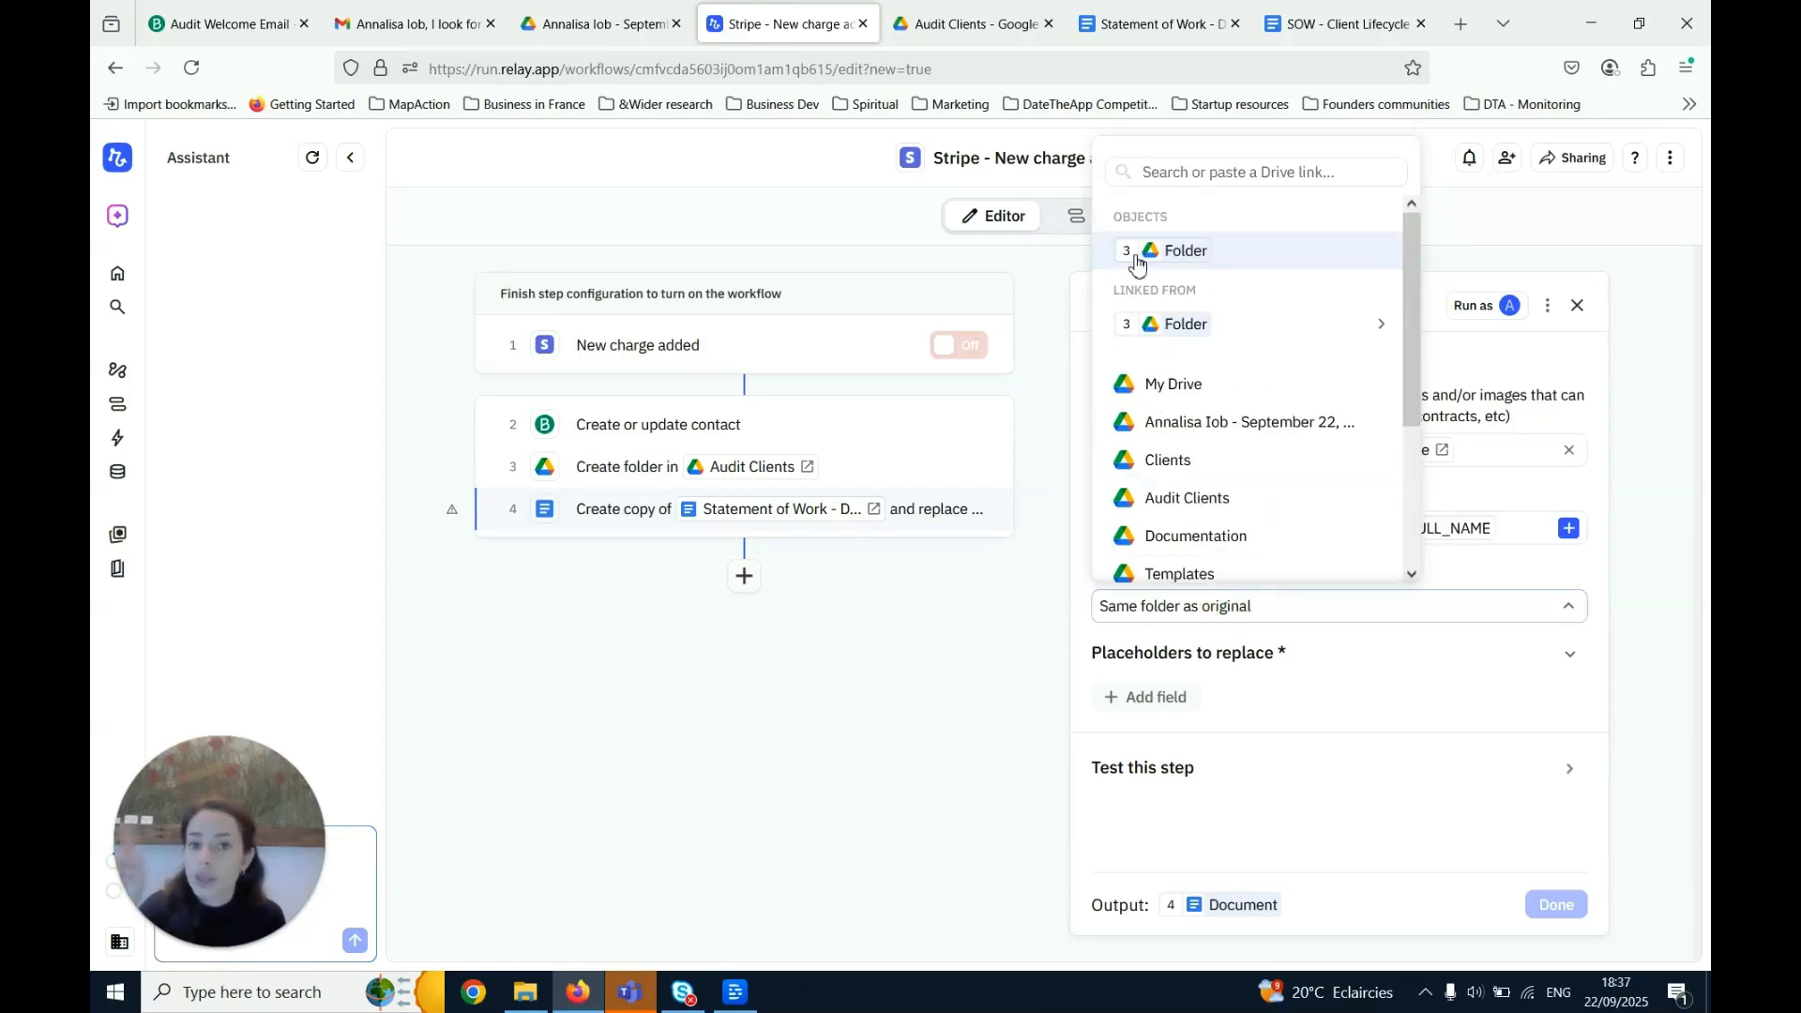
click(1149, 253)
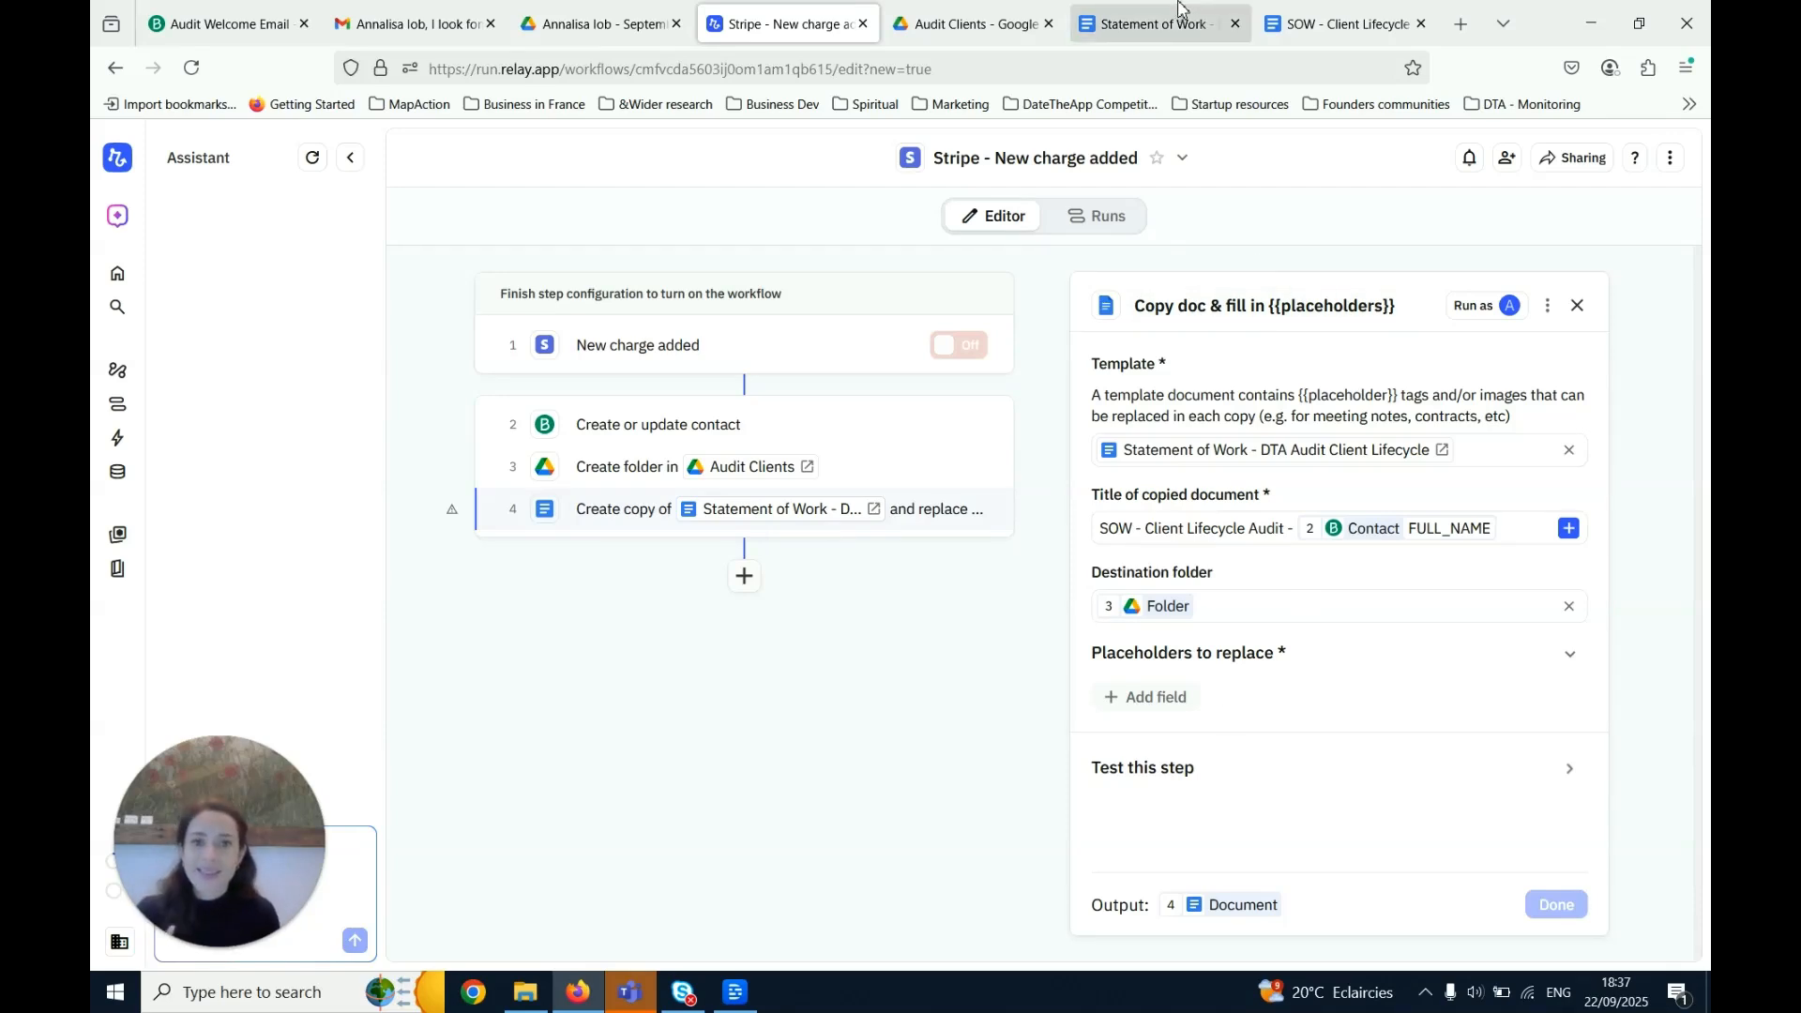
In the Statement of Work template, insert a {{Business Name}} placeholder after {{Date}} in the DateTheApp signature block
click(1163, 36)
triple_click(938, 520)
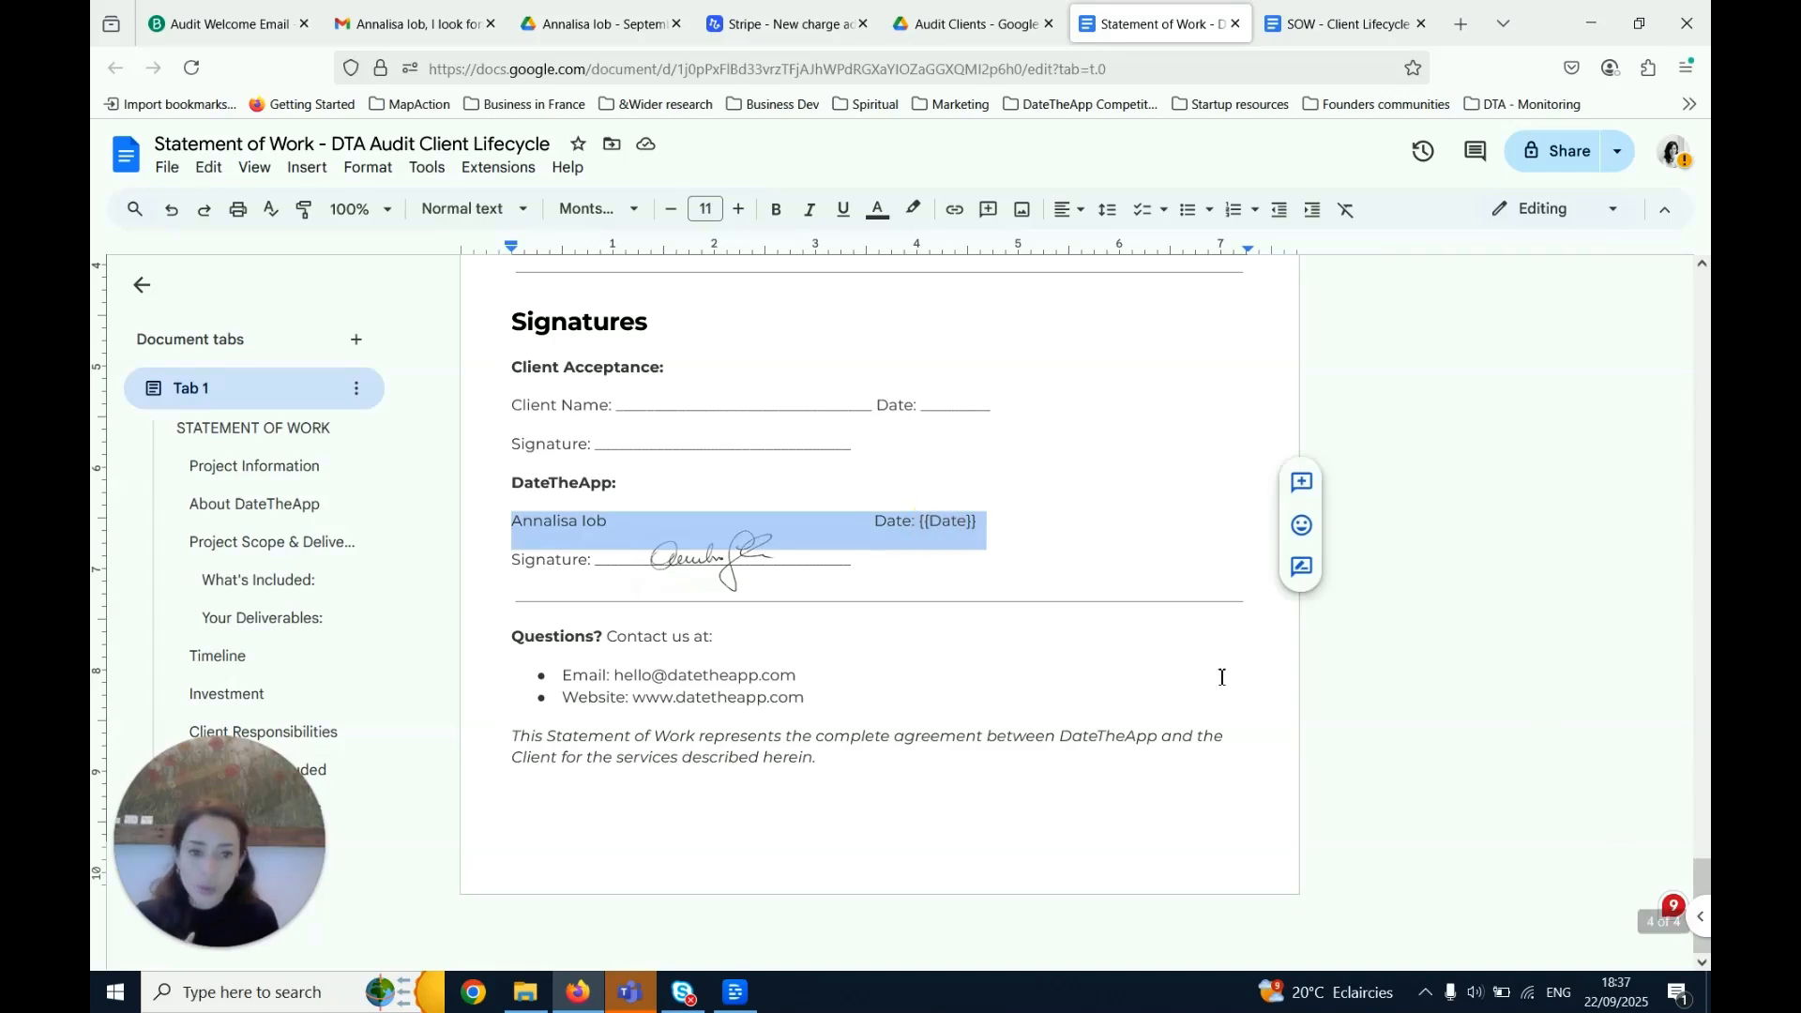
click(980, 528)
click(966, 523)
drag(967, 519, 1039, 544)
click(1017, 520)
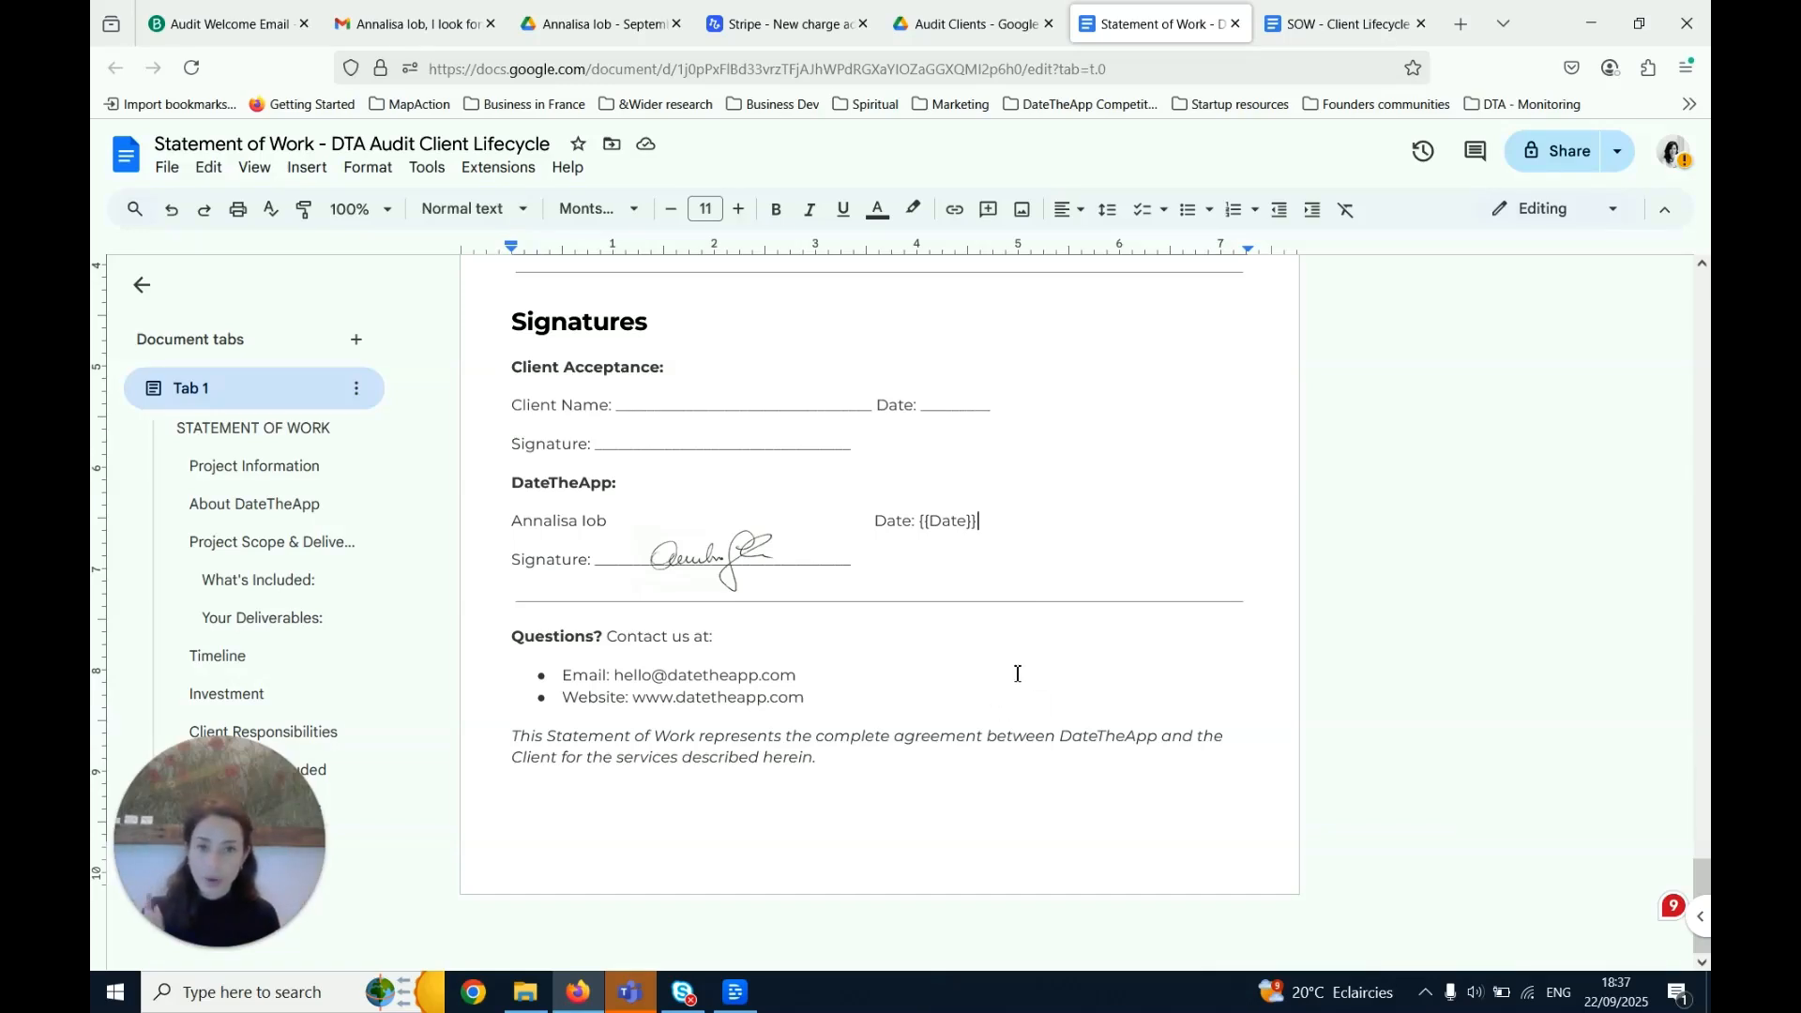
text({{Date}} {{)
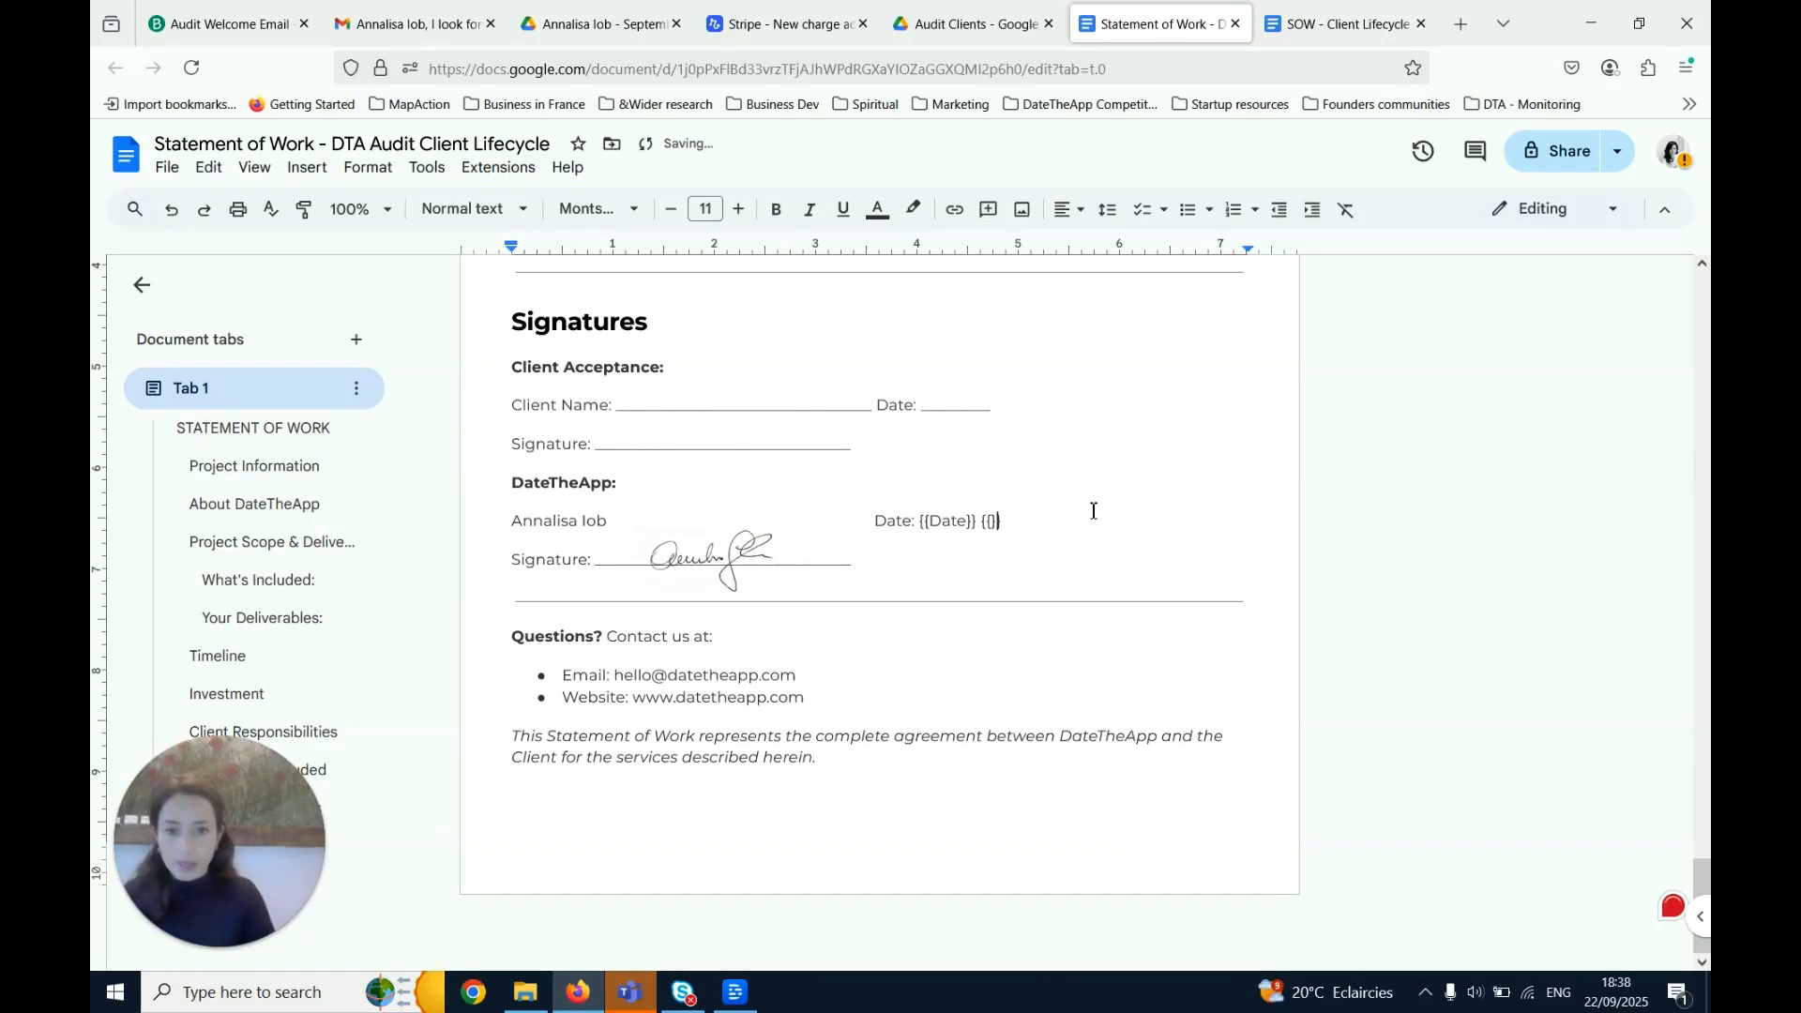
text(Business Name)
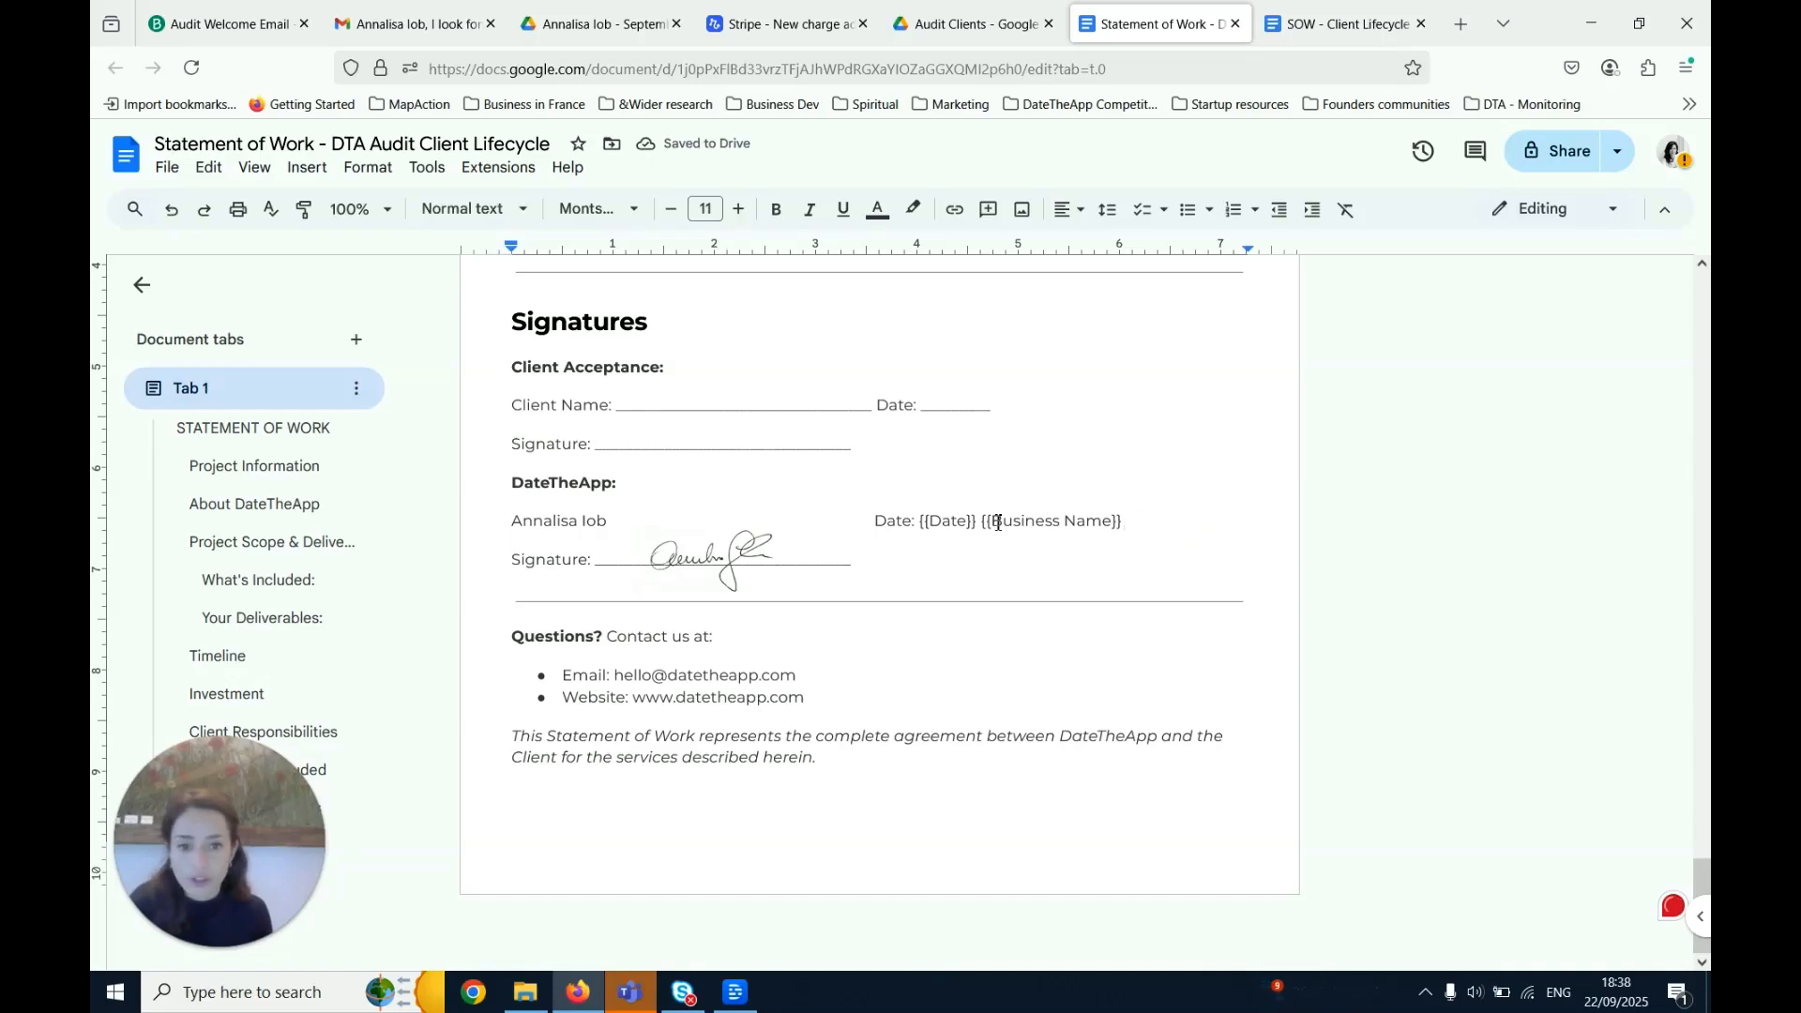
click(996, 522)
click(1124, 521)
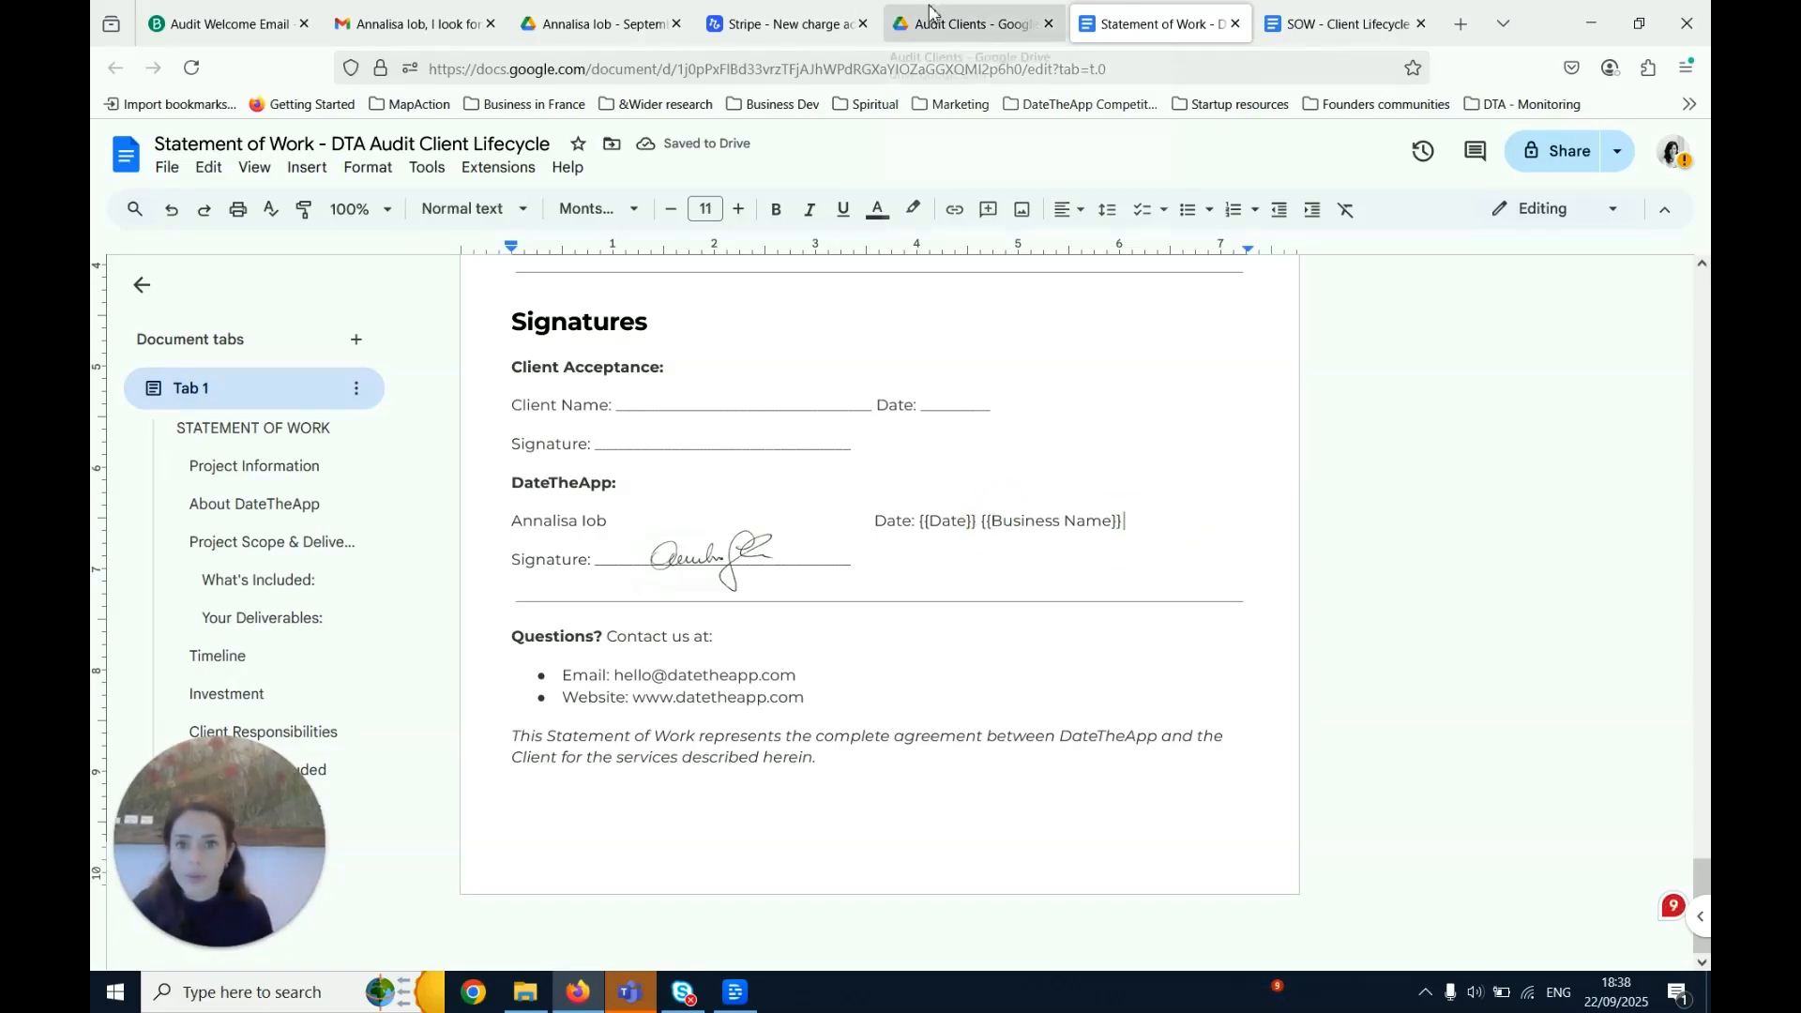
Back in the Relay.app workflow, add the {{Client Name}} placeholder and fill it with the Brevo contact's FULL_NAME
click(748, 28)
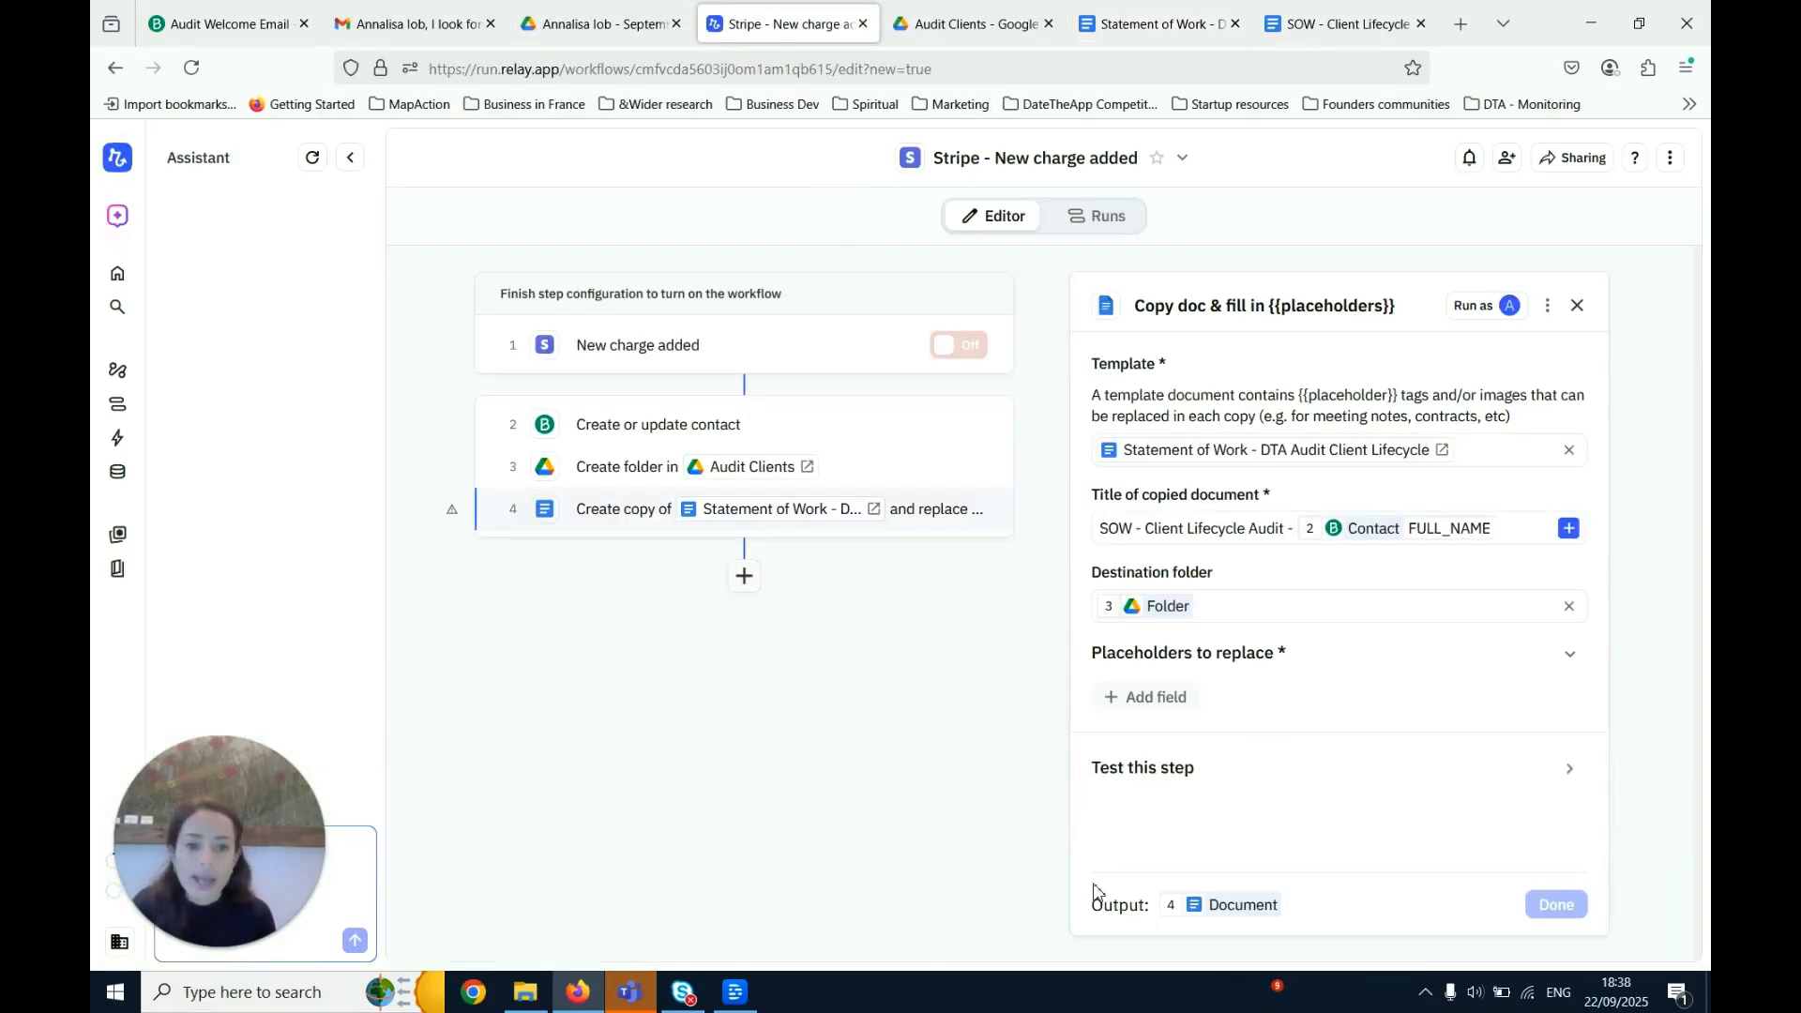
click(1168, 698)
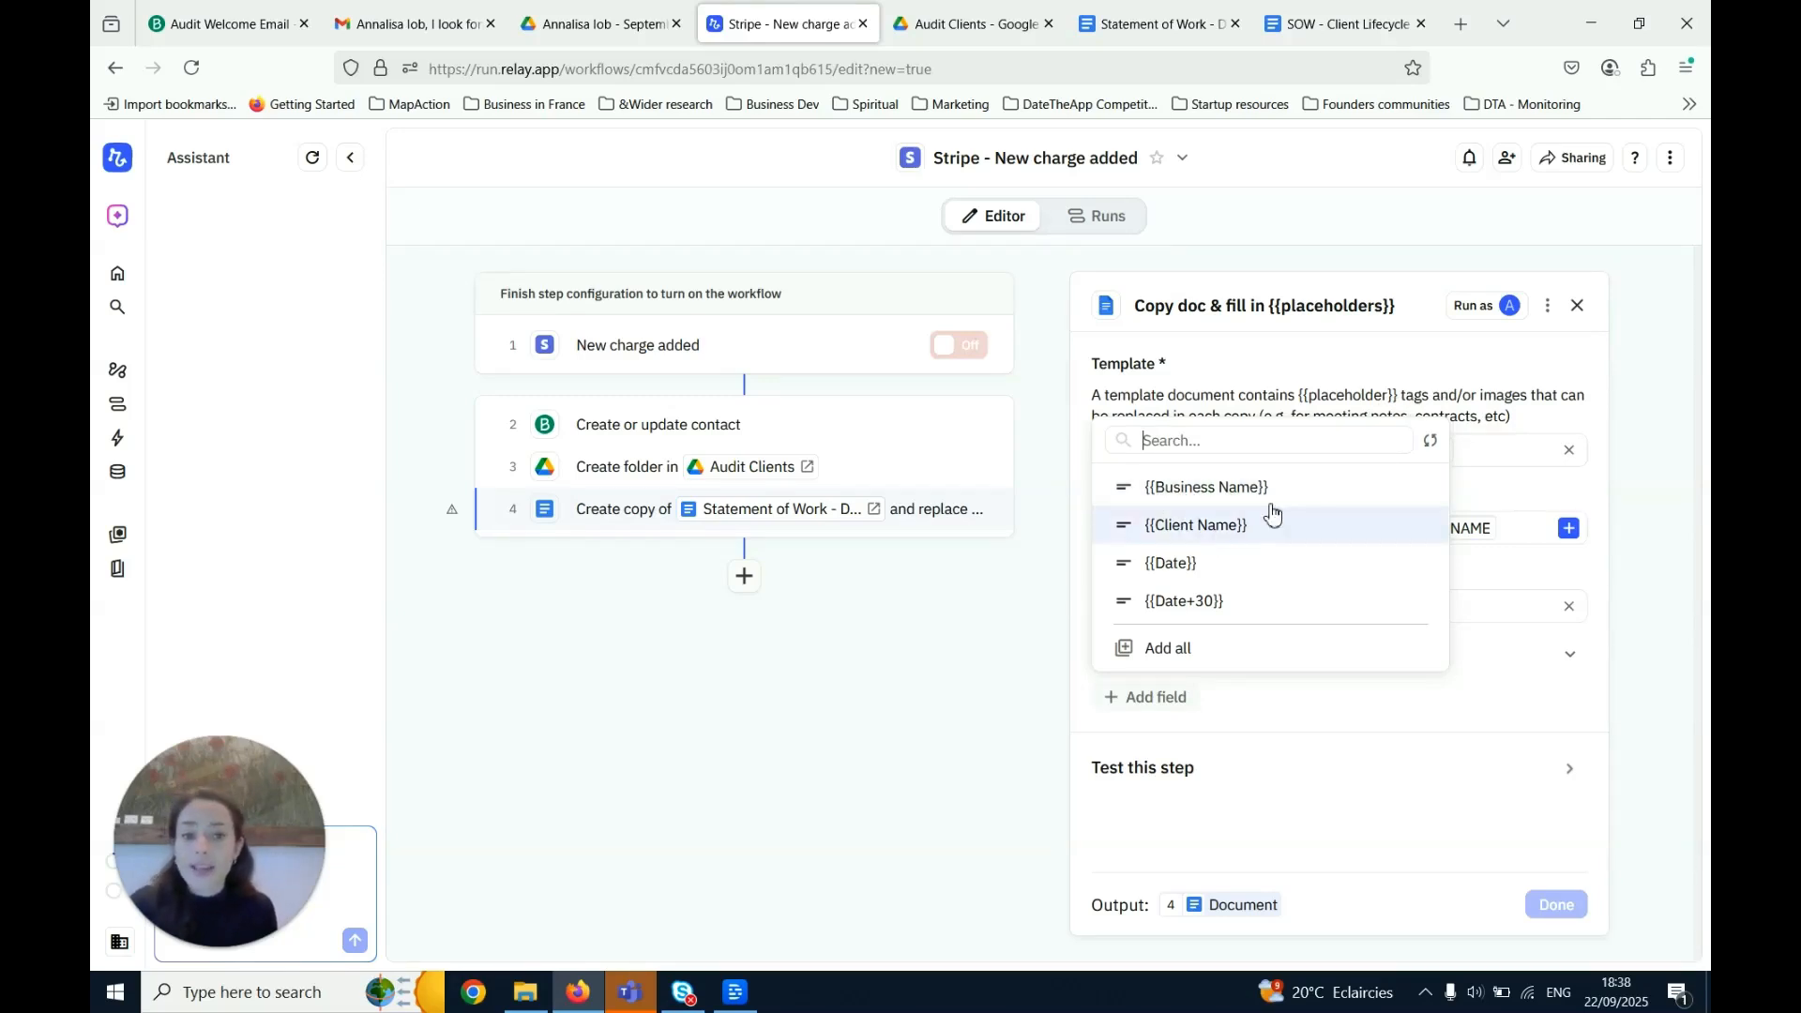
click(1203, 529)
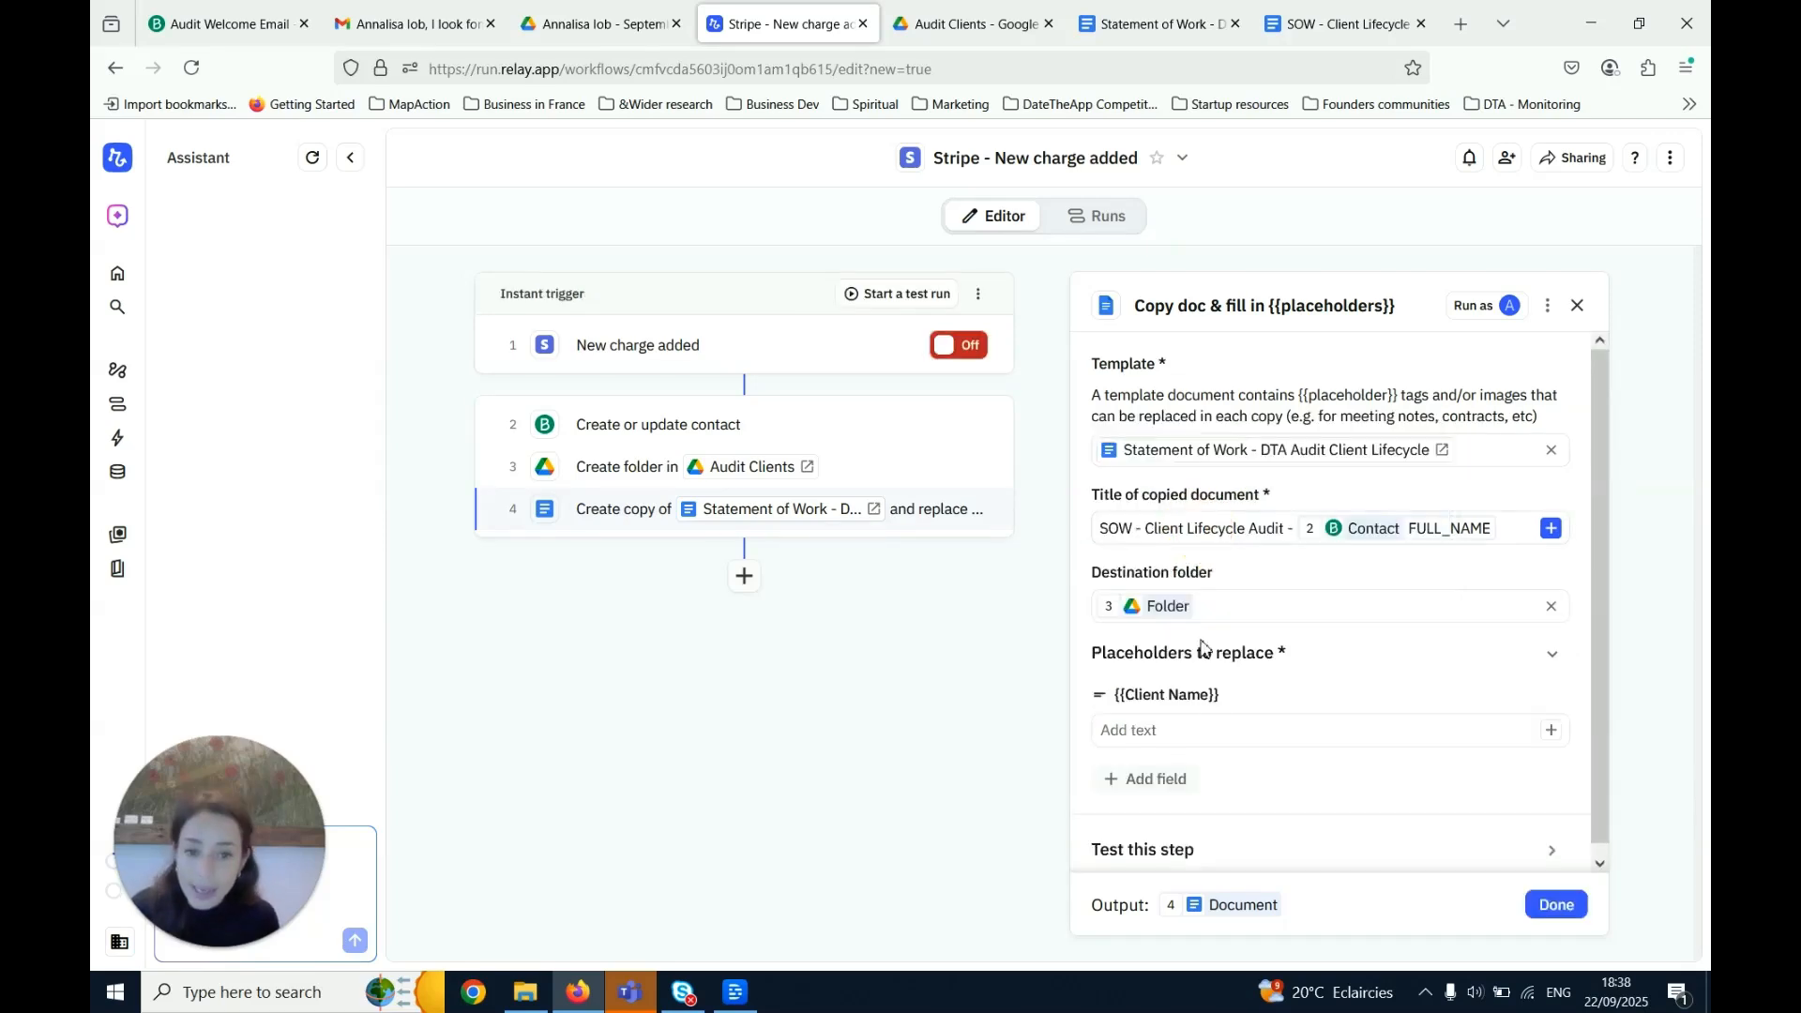
click(1552, 731)
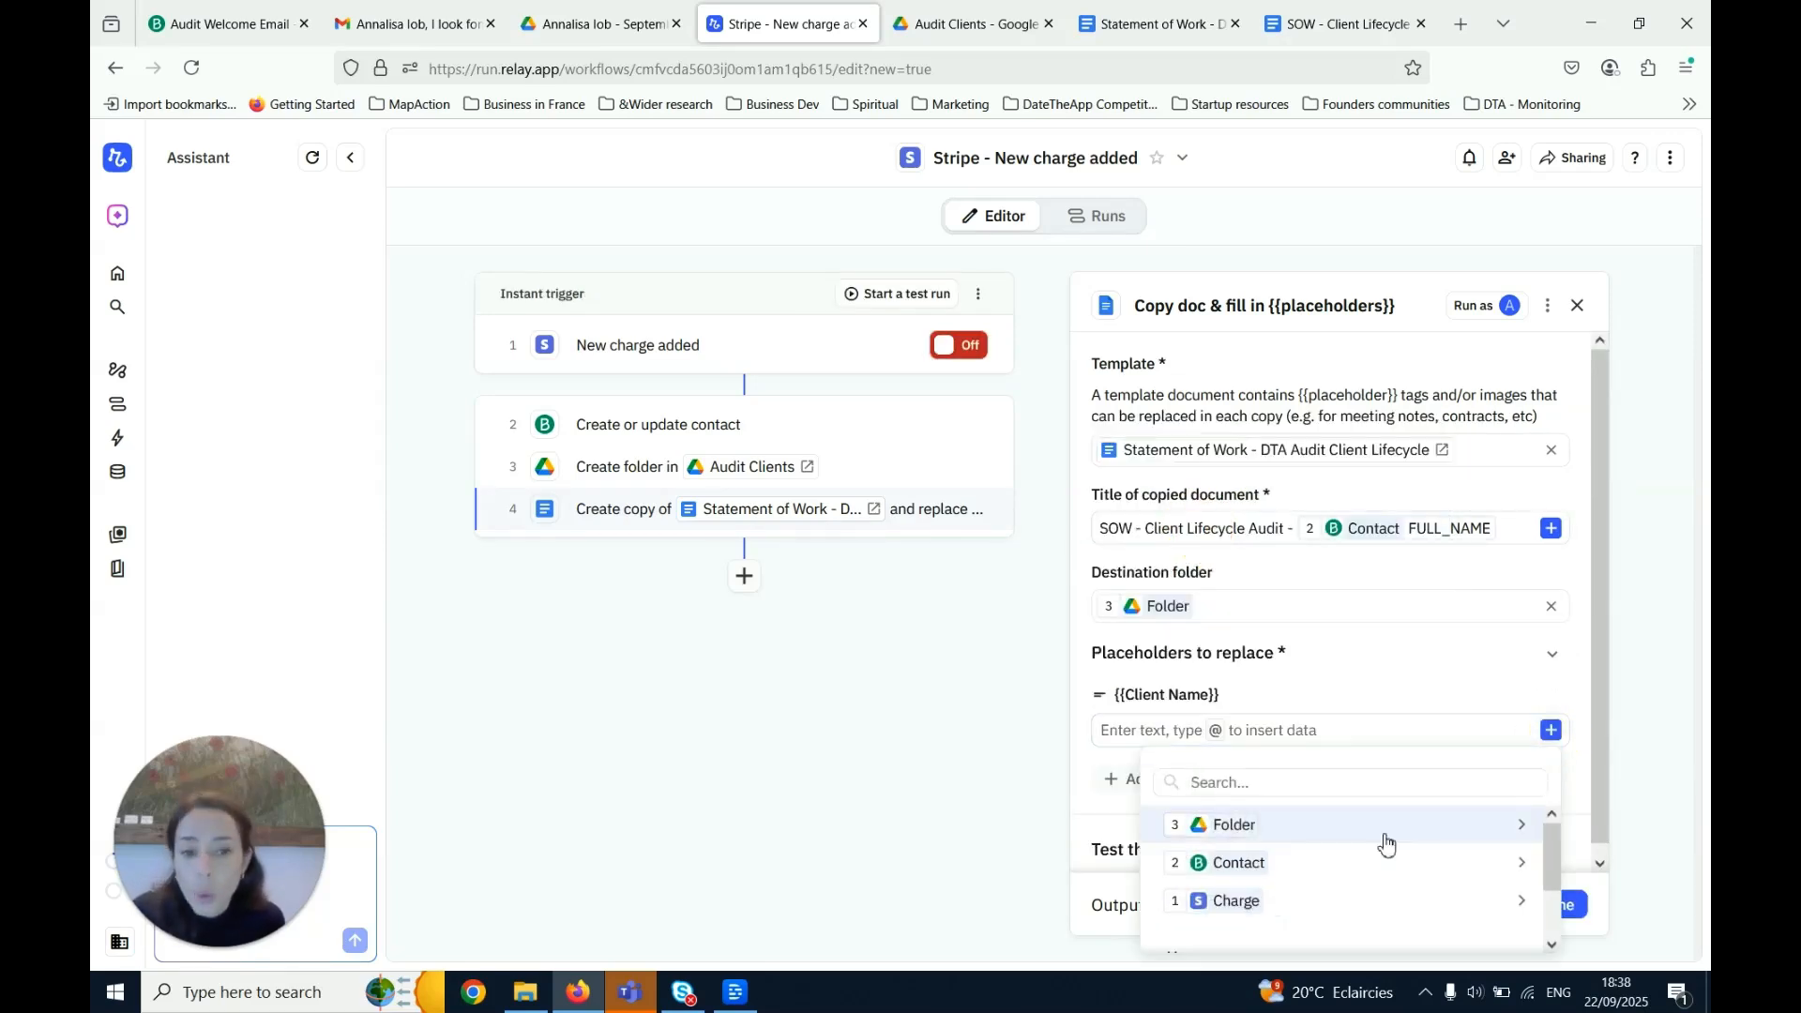
click(1234, 861)
click(972, 607)
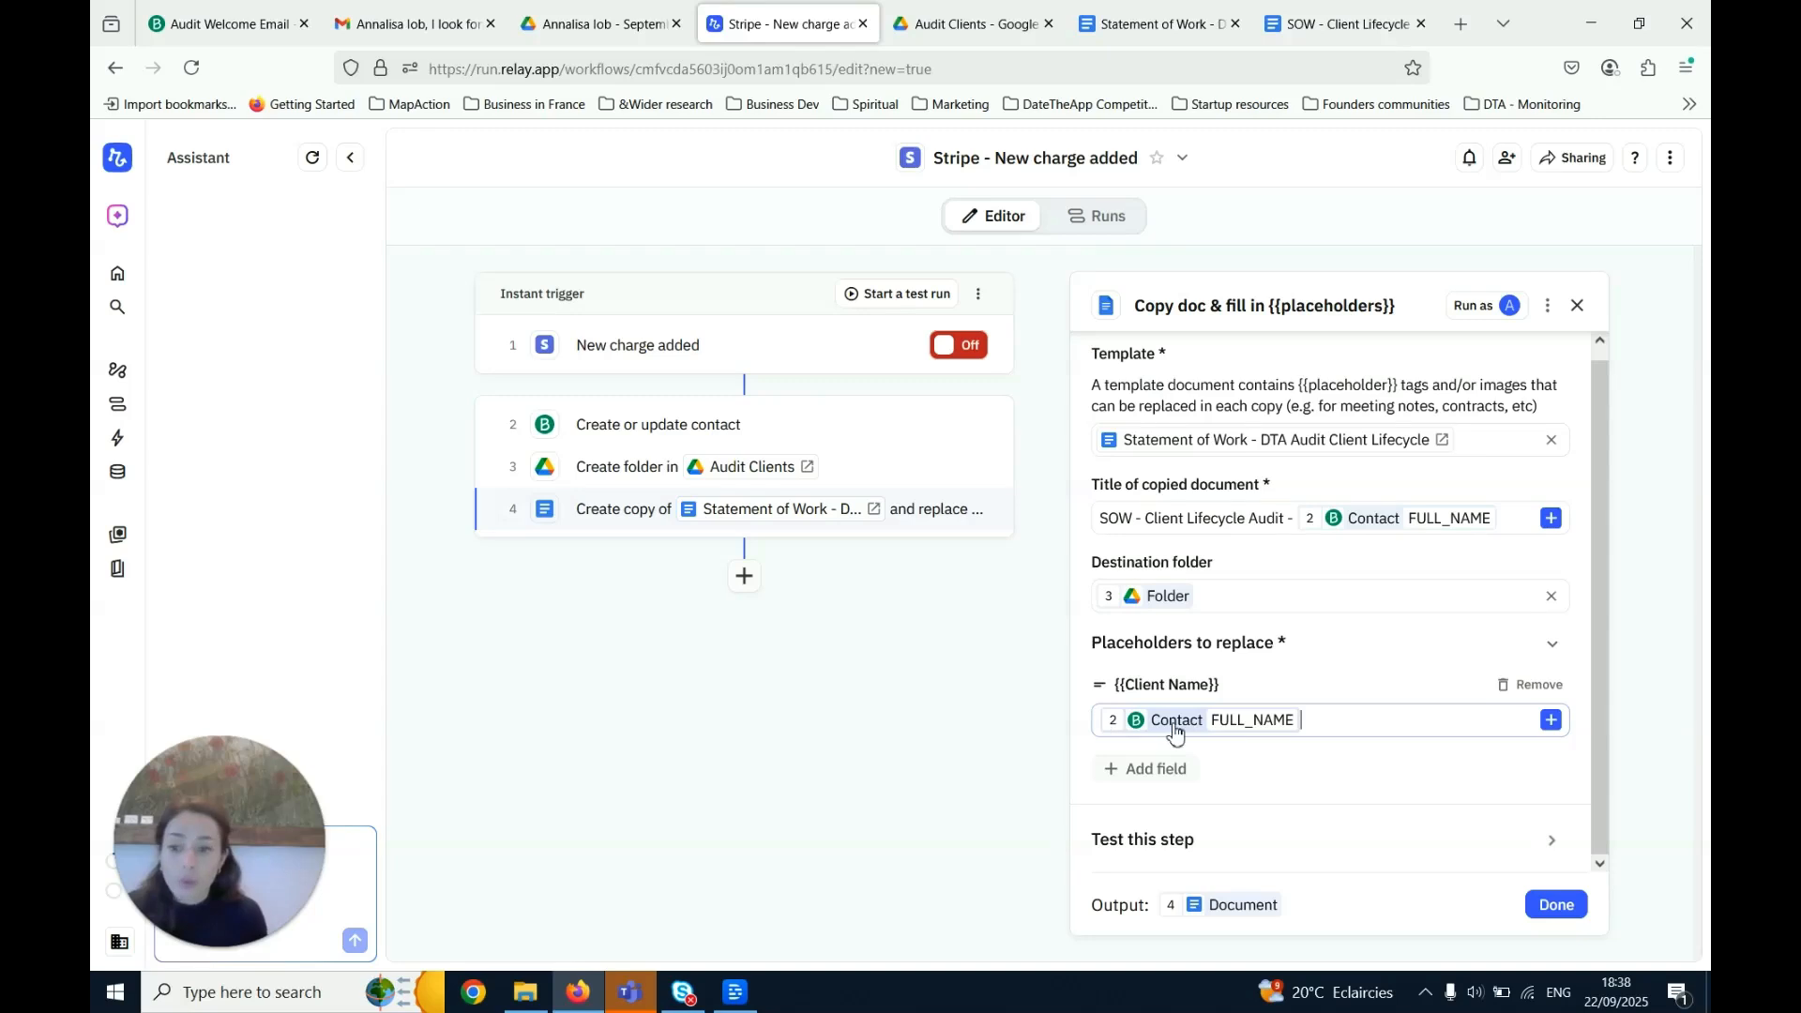
Examine the {{Client Name}} placeholder under Project Information in the Statement of Work template
click(1150, 32)
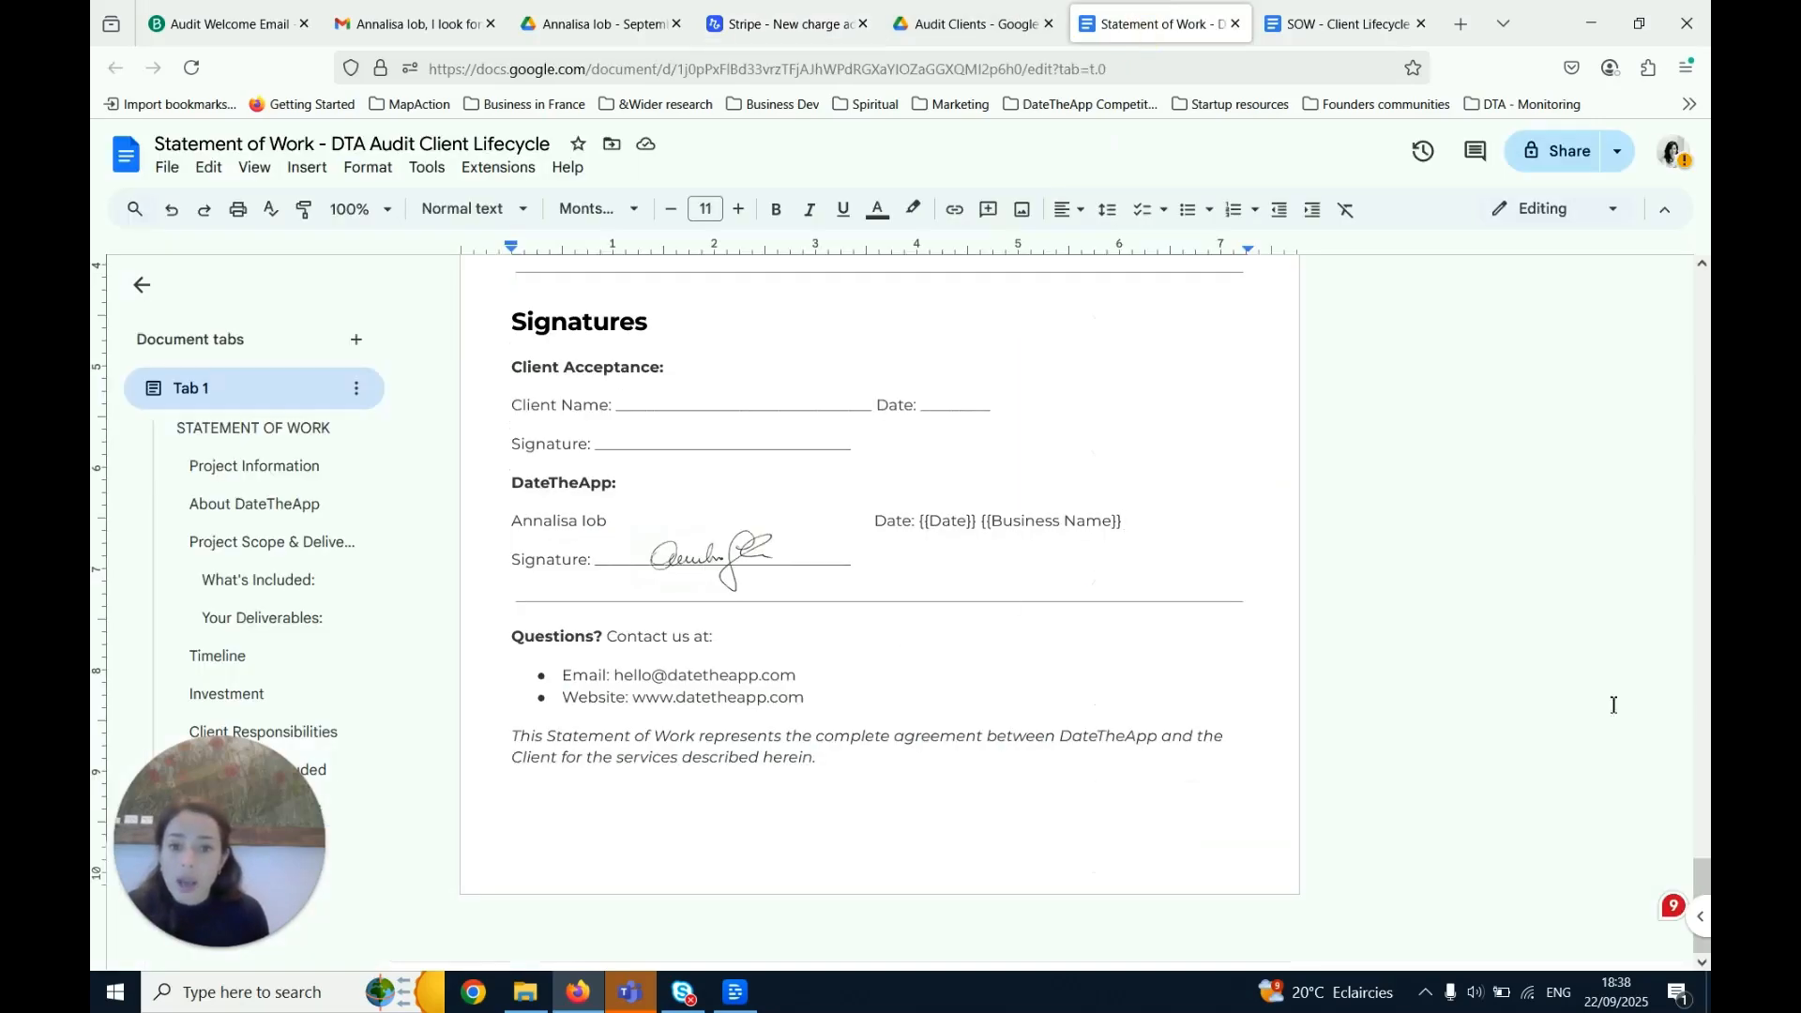
drag(1701, 891, 1701, 298)
click(678, 668)
drag(568, 666, 692, 668)
click(692, 668)
click(572, 665)
drag(573, 665, 713, 658)
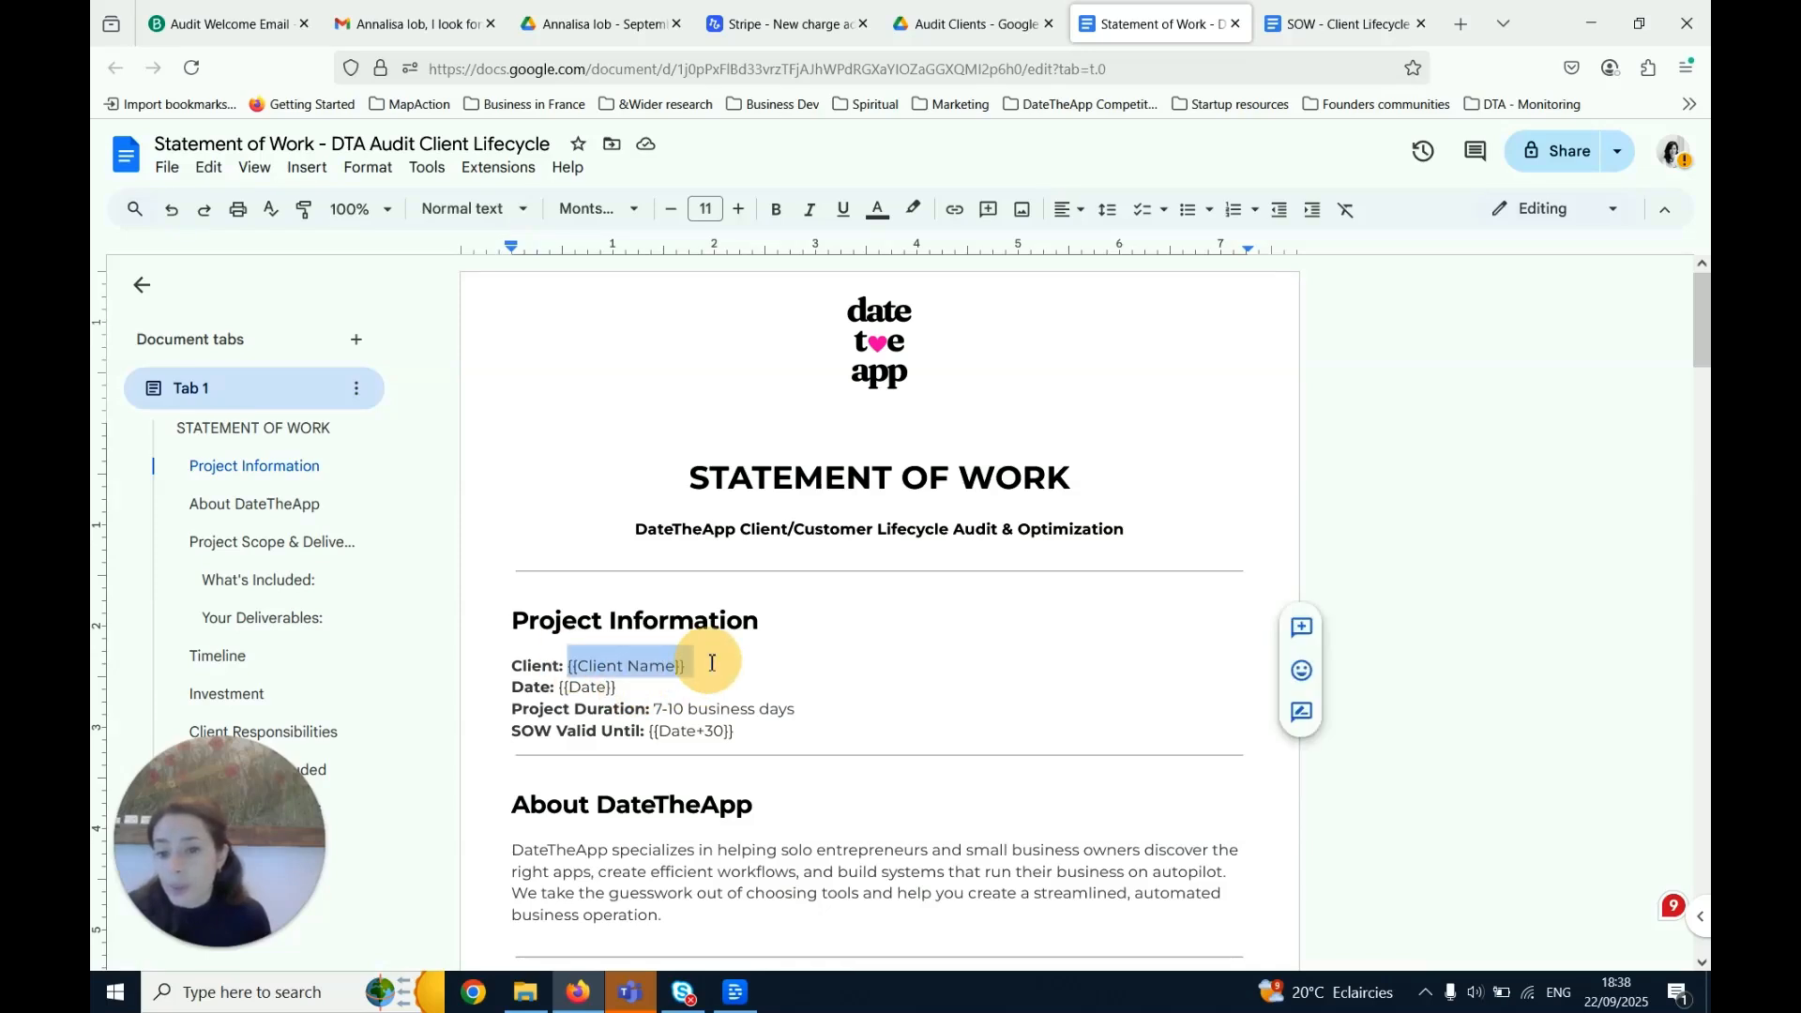
click(855, 765)
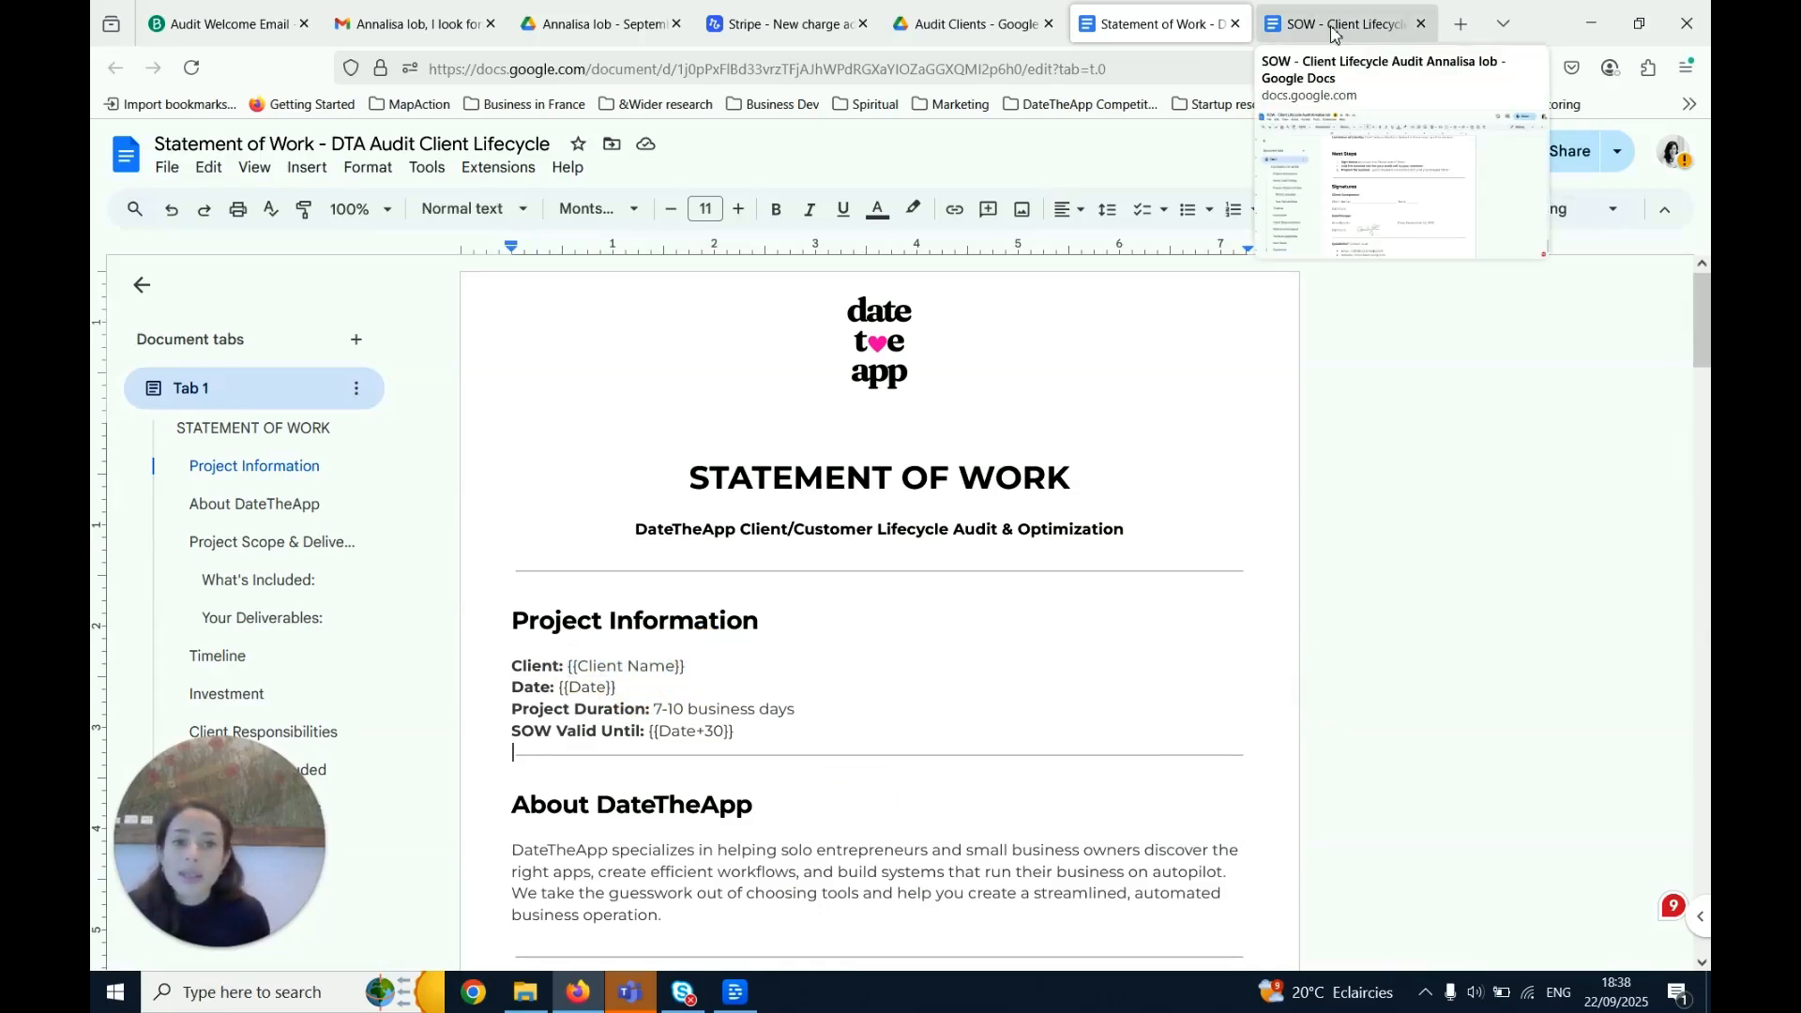
Add the {{Date}} placeholder to the Relay.app copy step and check where it sits in the Statement of Work template
click(778, 23)
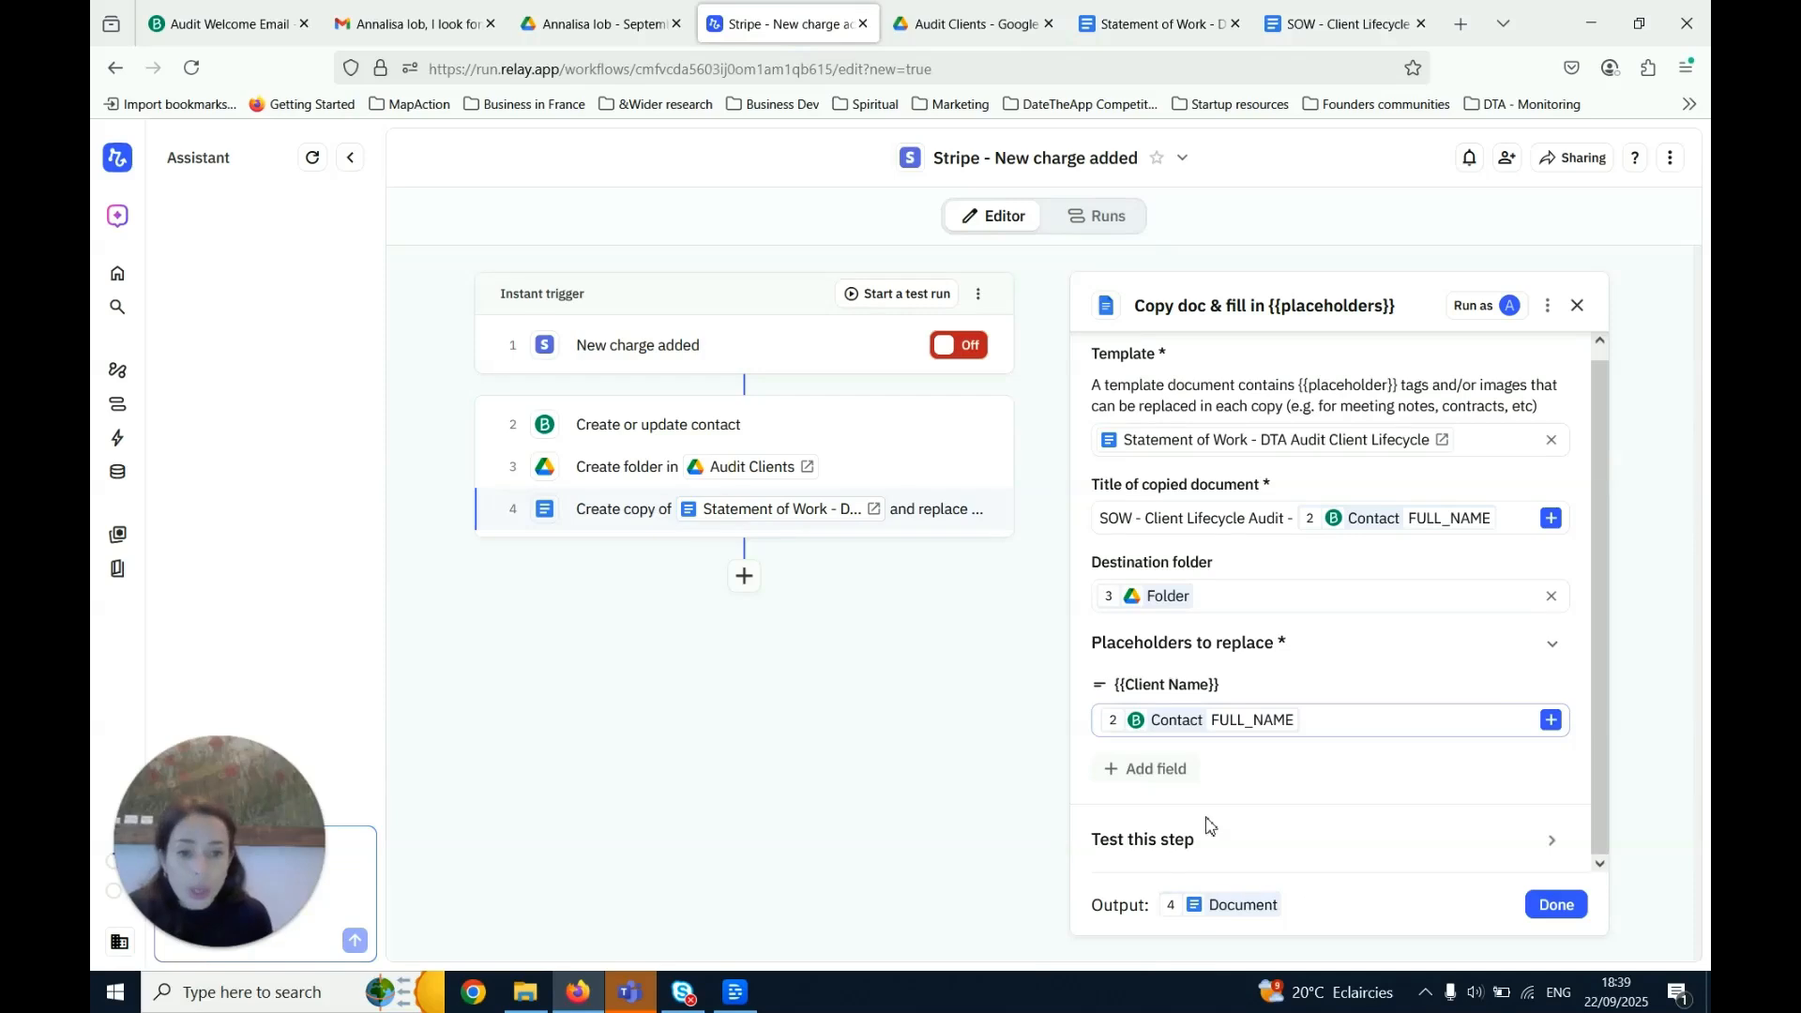
click(1155, 768)
click(1205, 642)
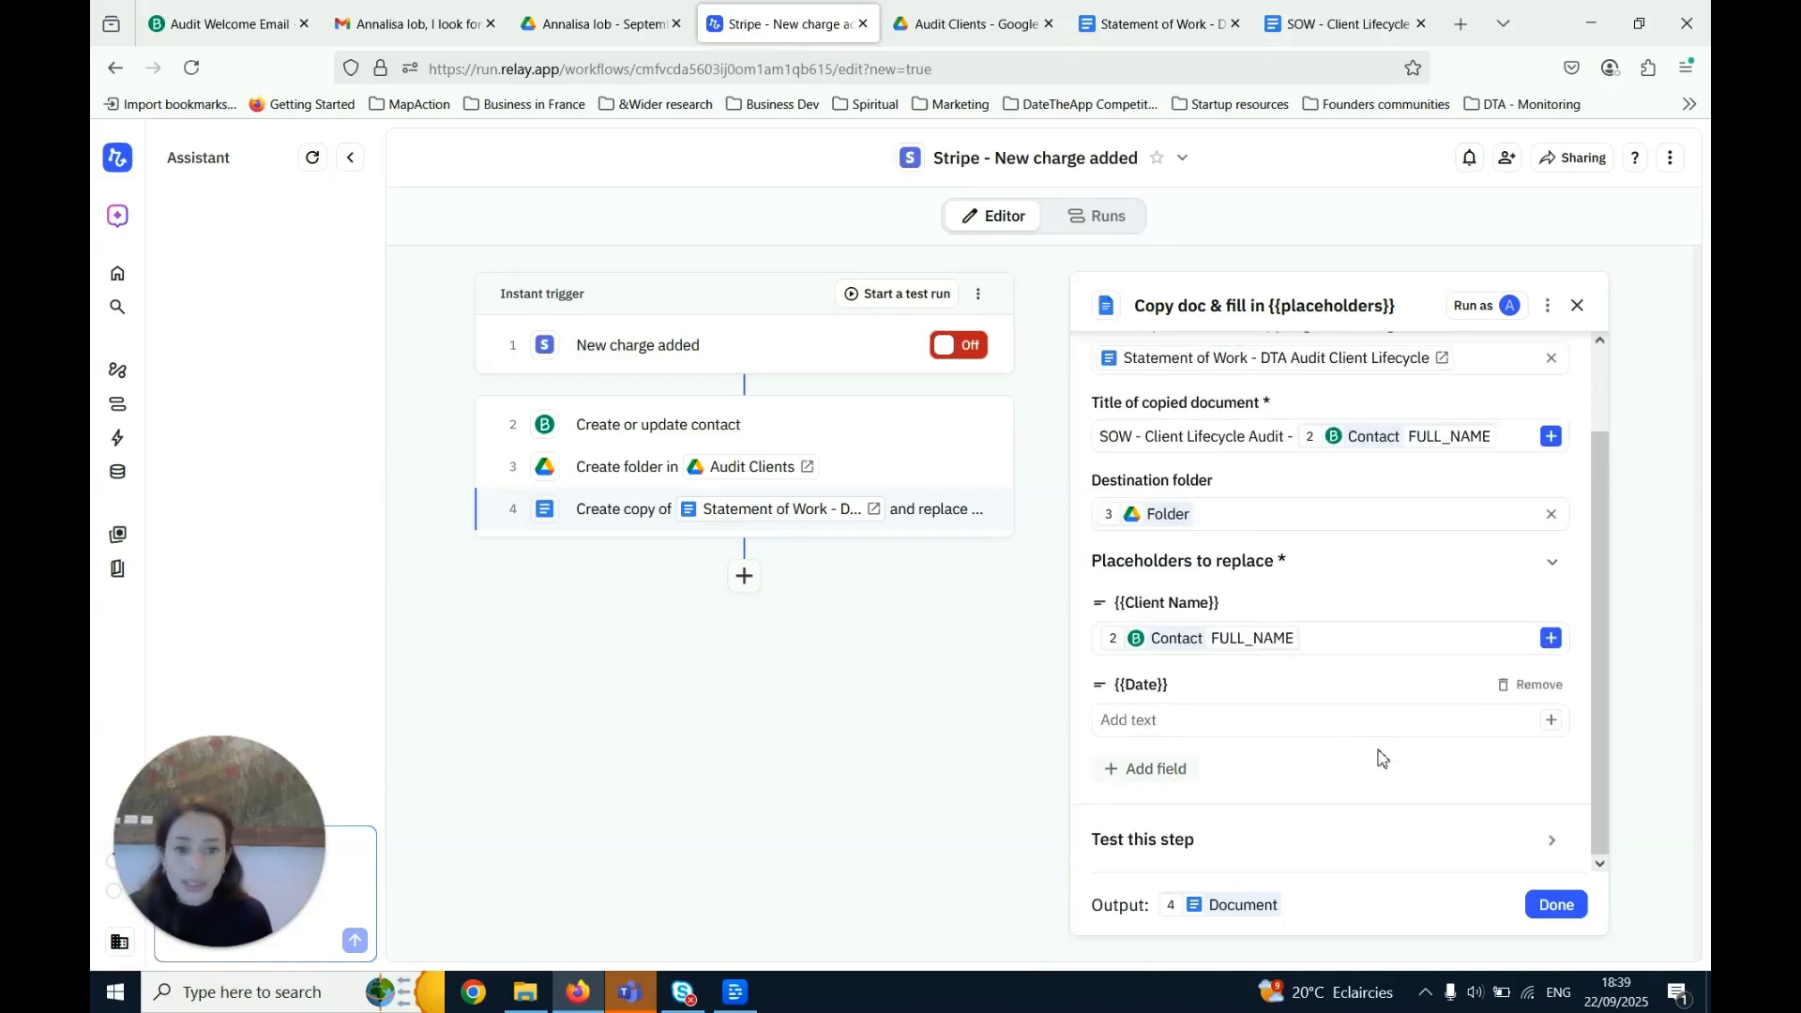
click(1171, 722)
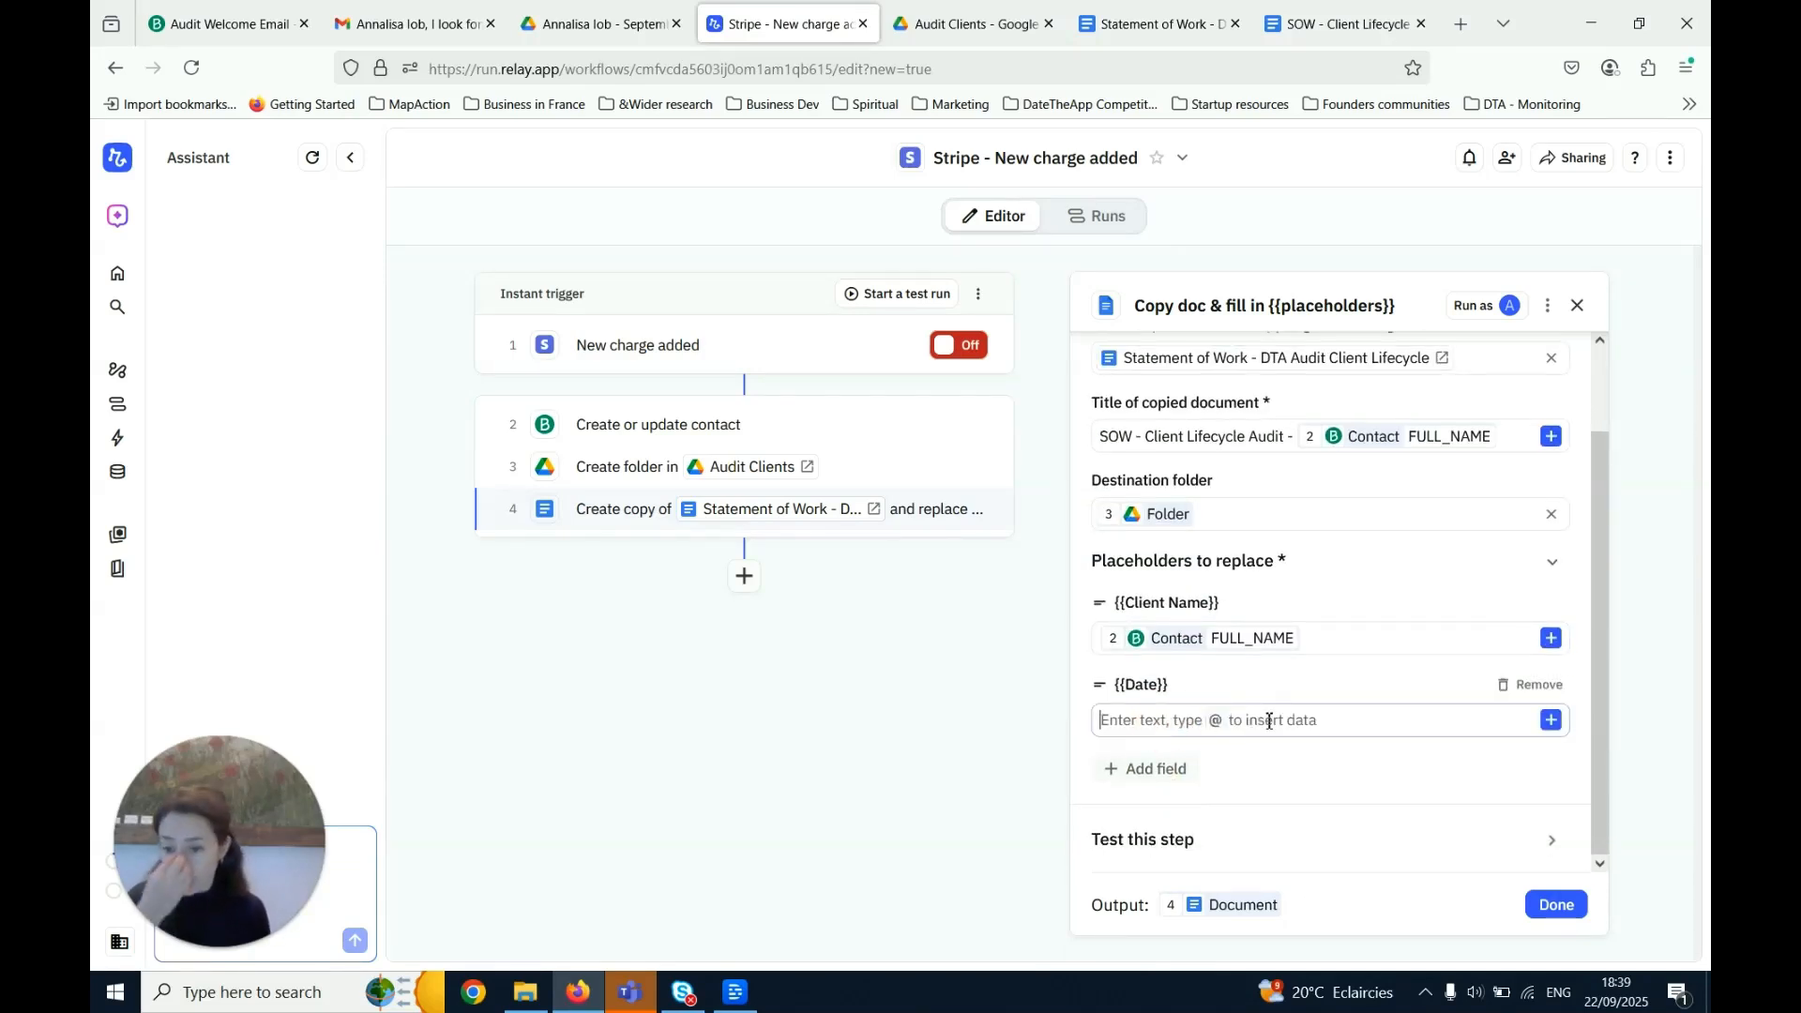
click(1154, 24)
click(616, 689)
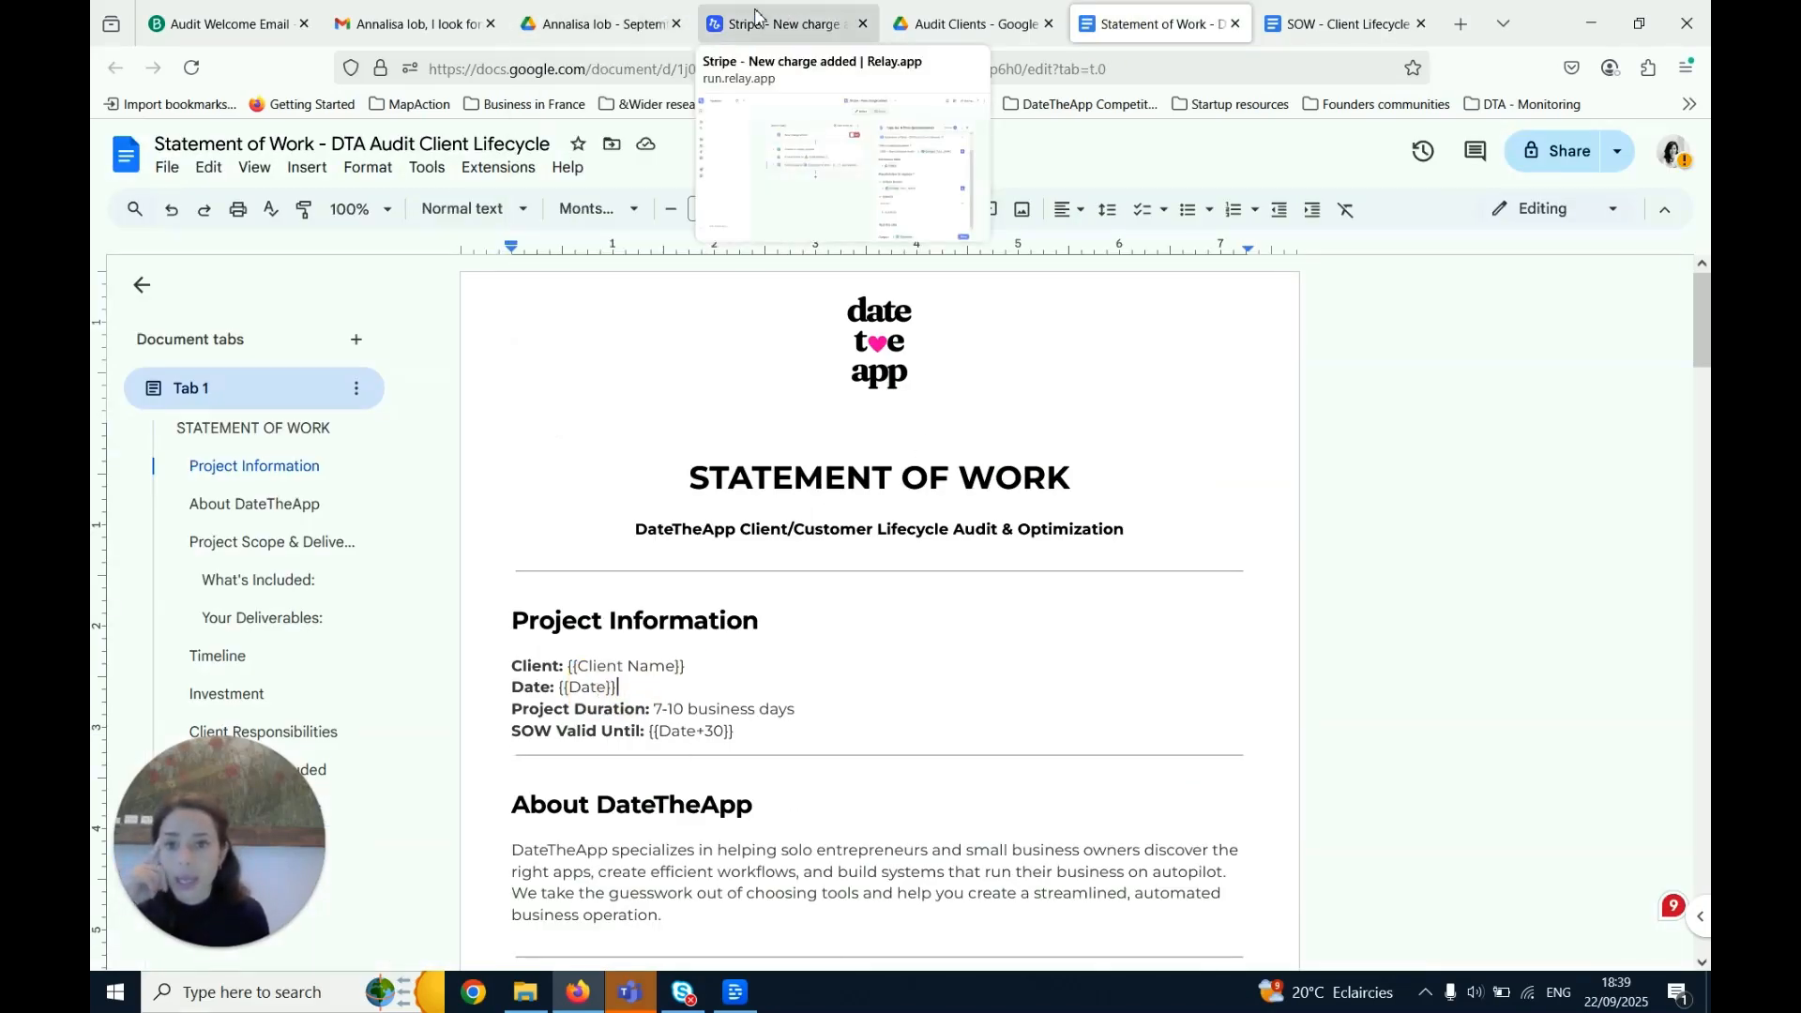
click(756, 15)
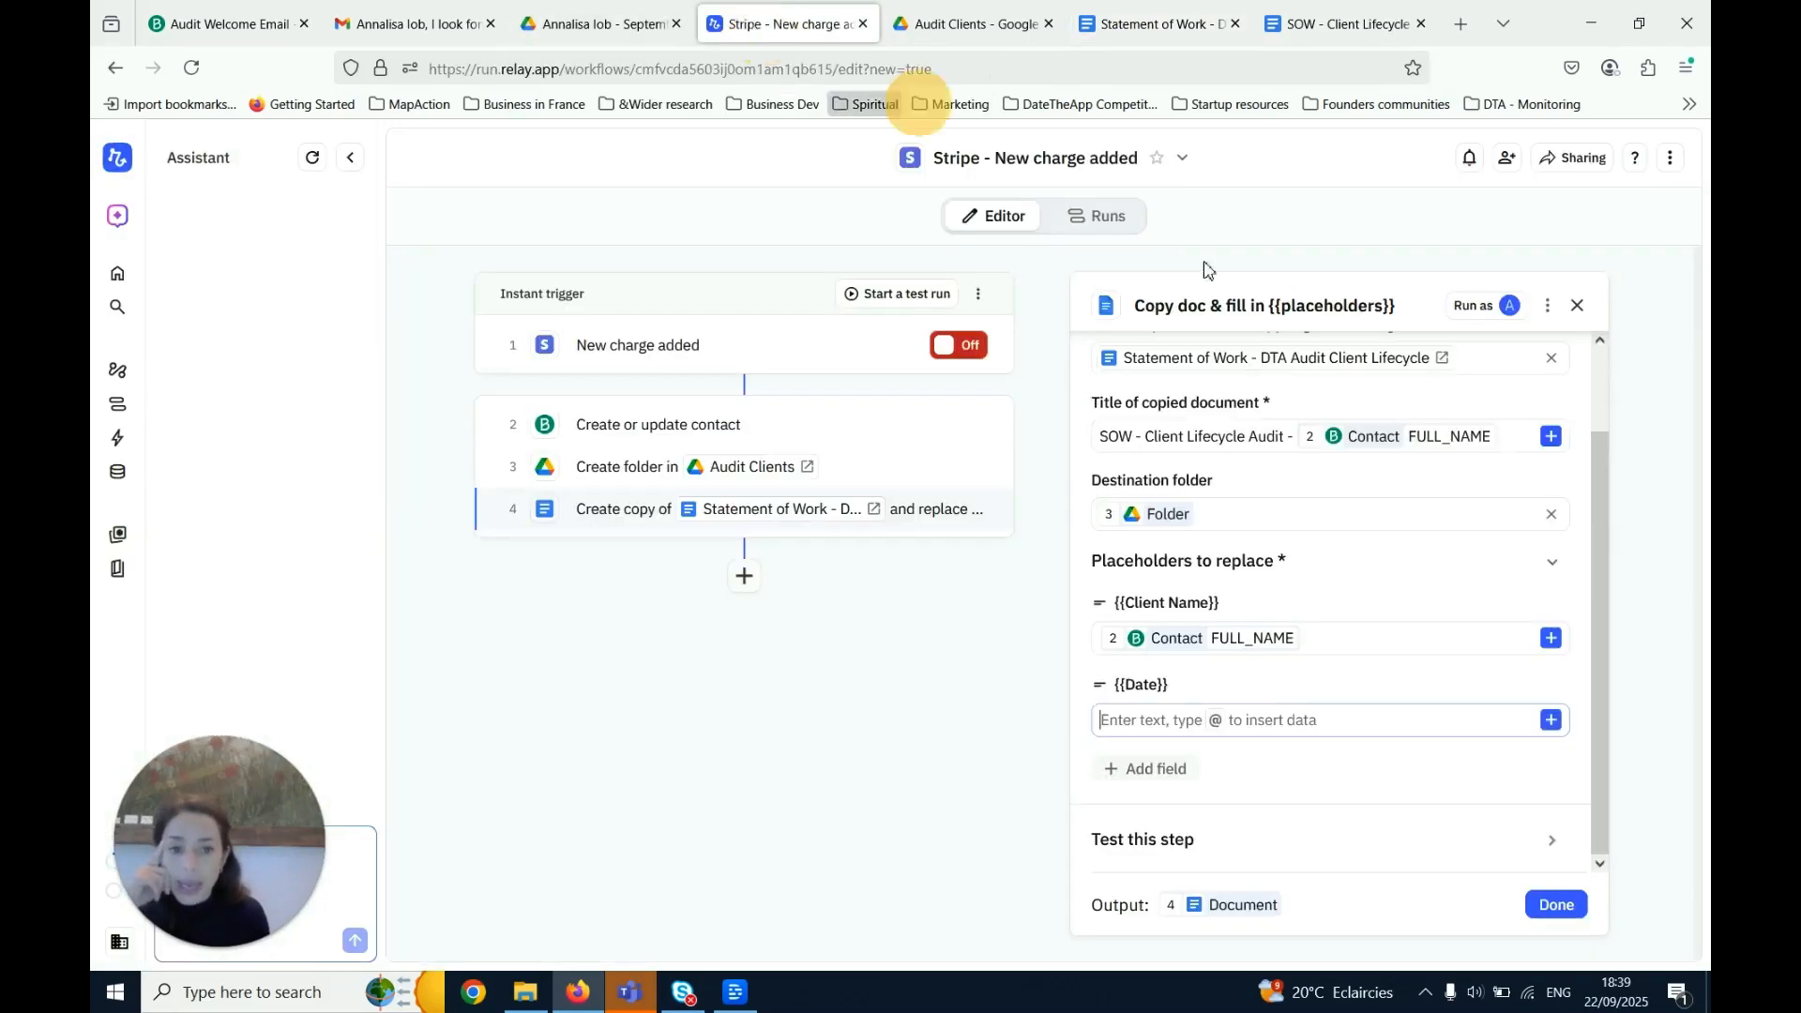
Fill the {{Date}} placeholder with the current date/time and apply the Extract date function to it
click(1188, 727)
click(1252, 884)
click(1211, 731)
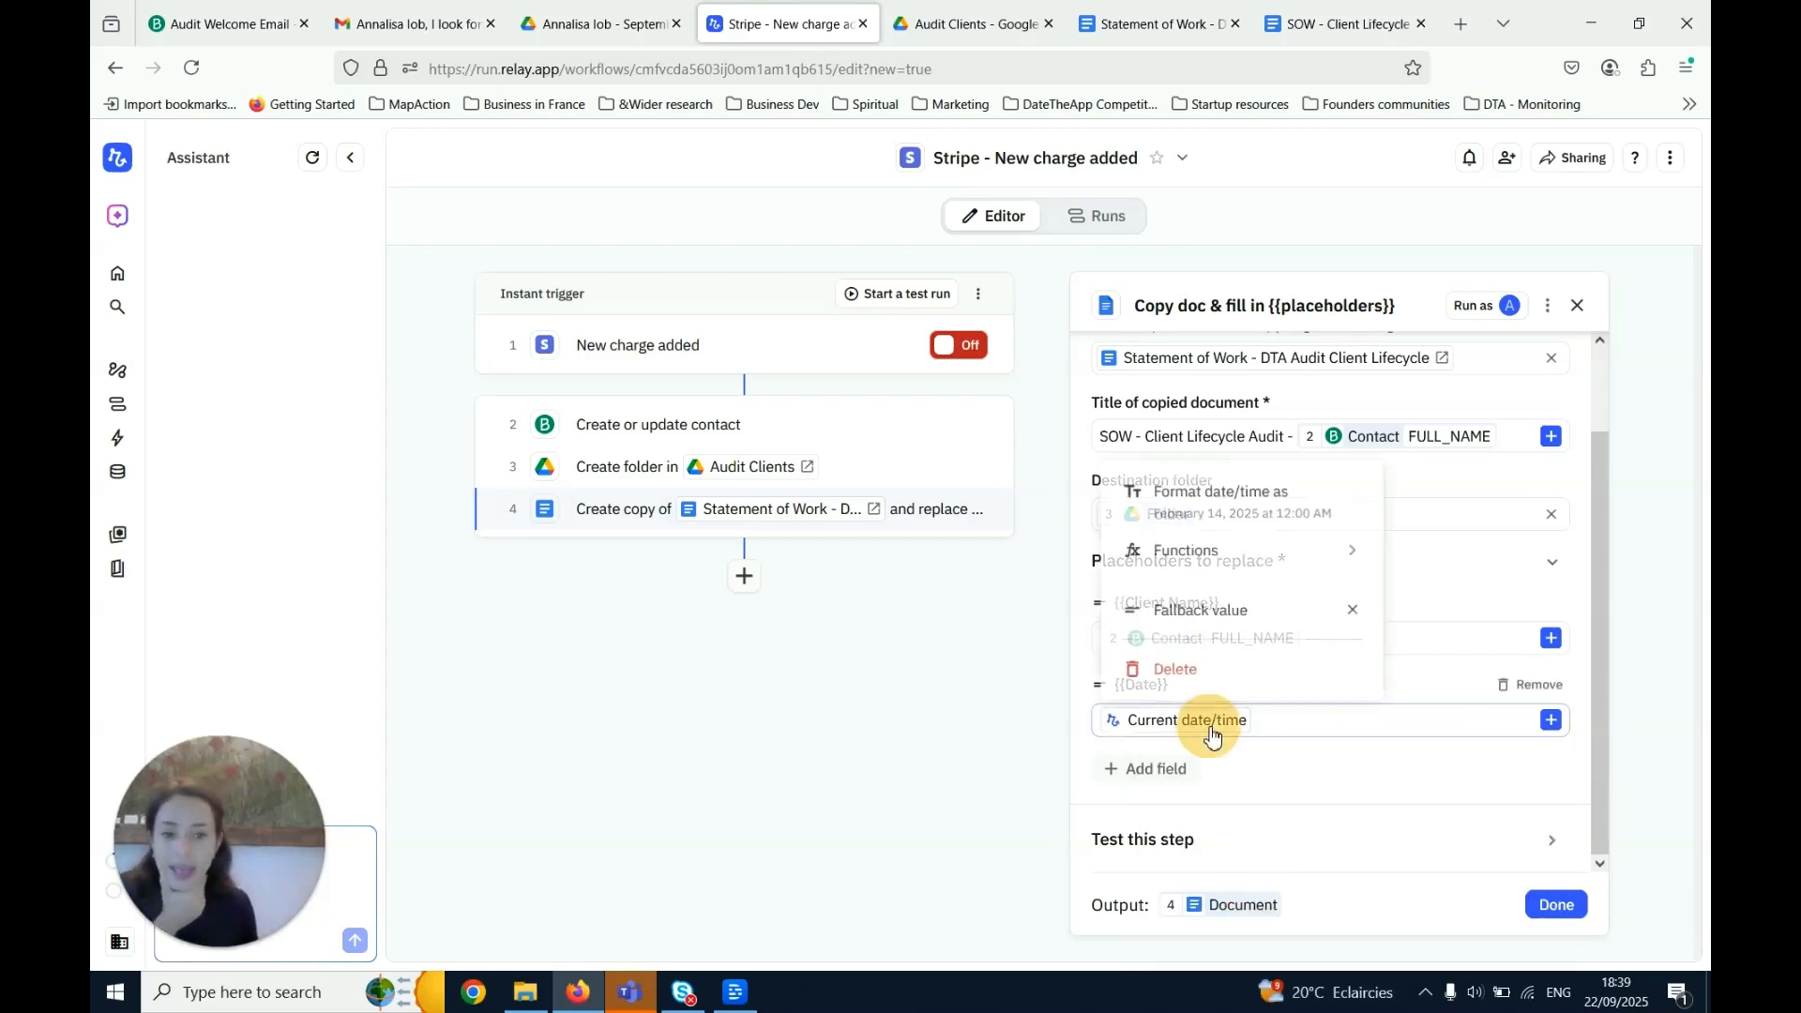
mouse_move(1308, 554)
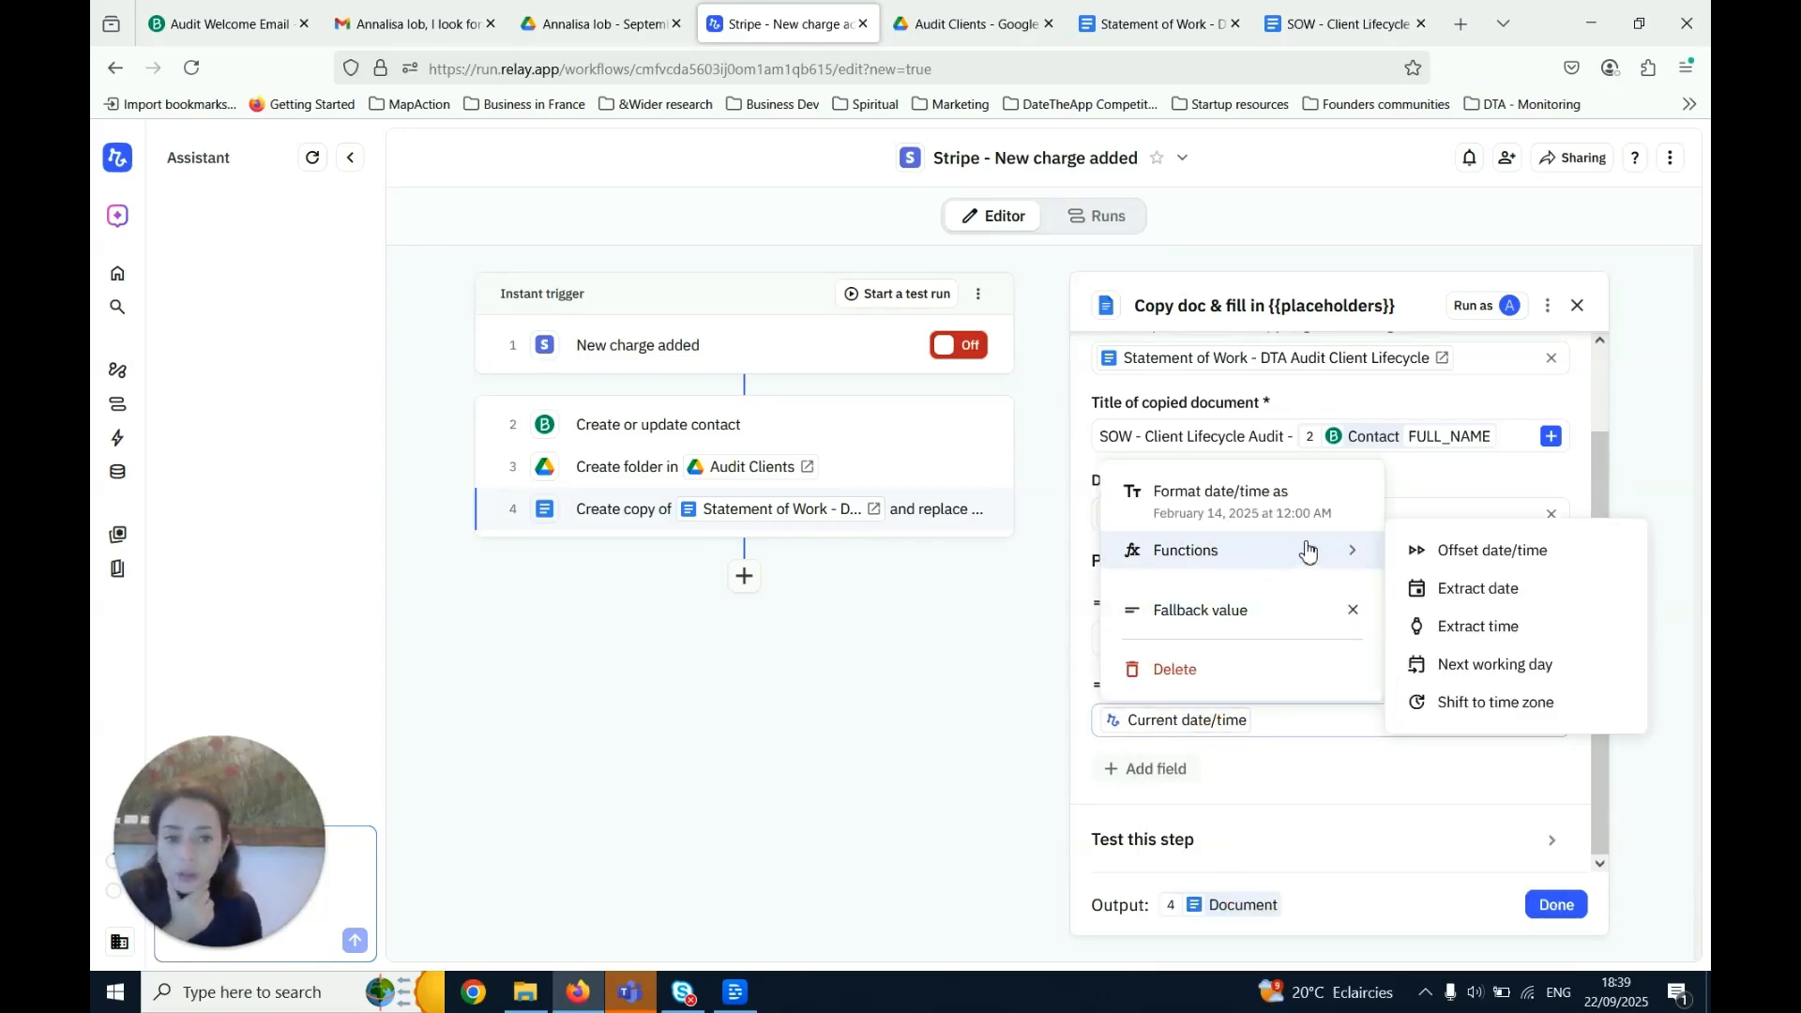
click(1431, 591)
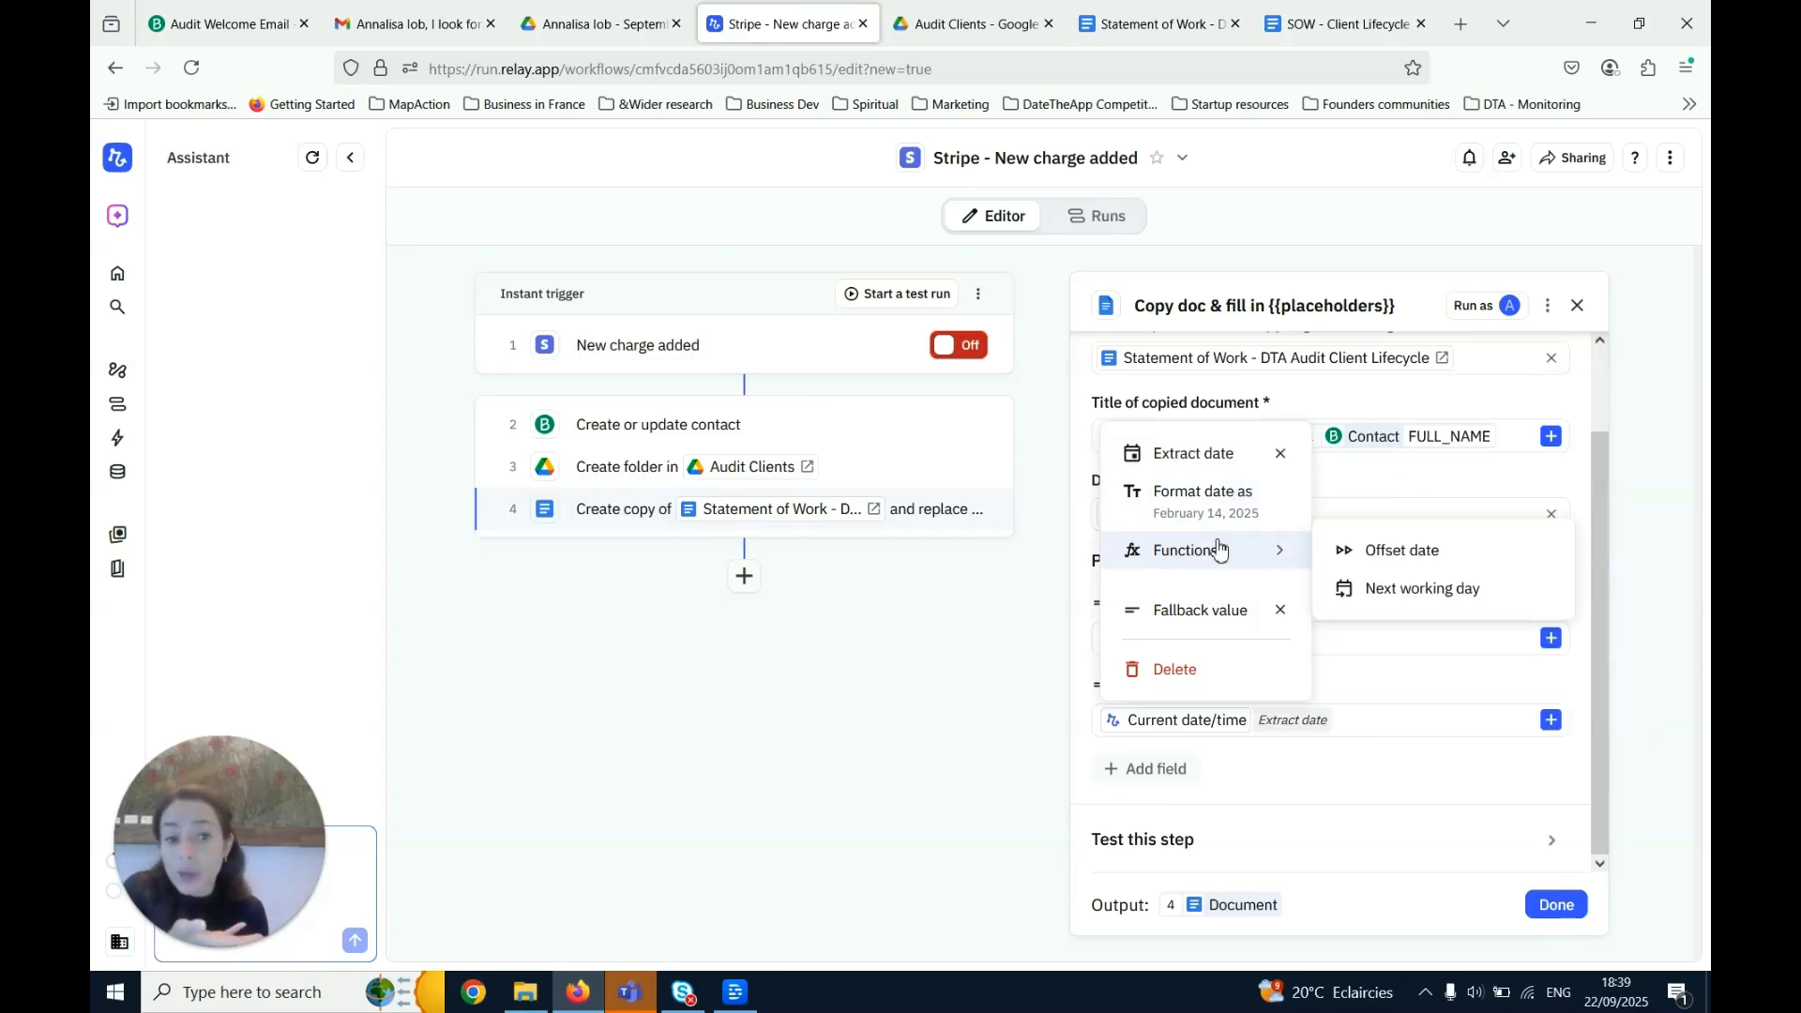
click(1280, 724)
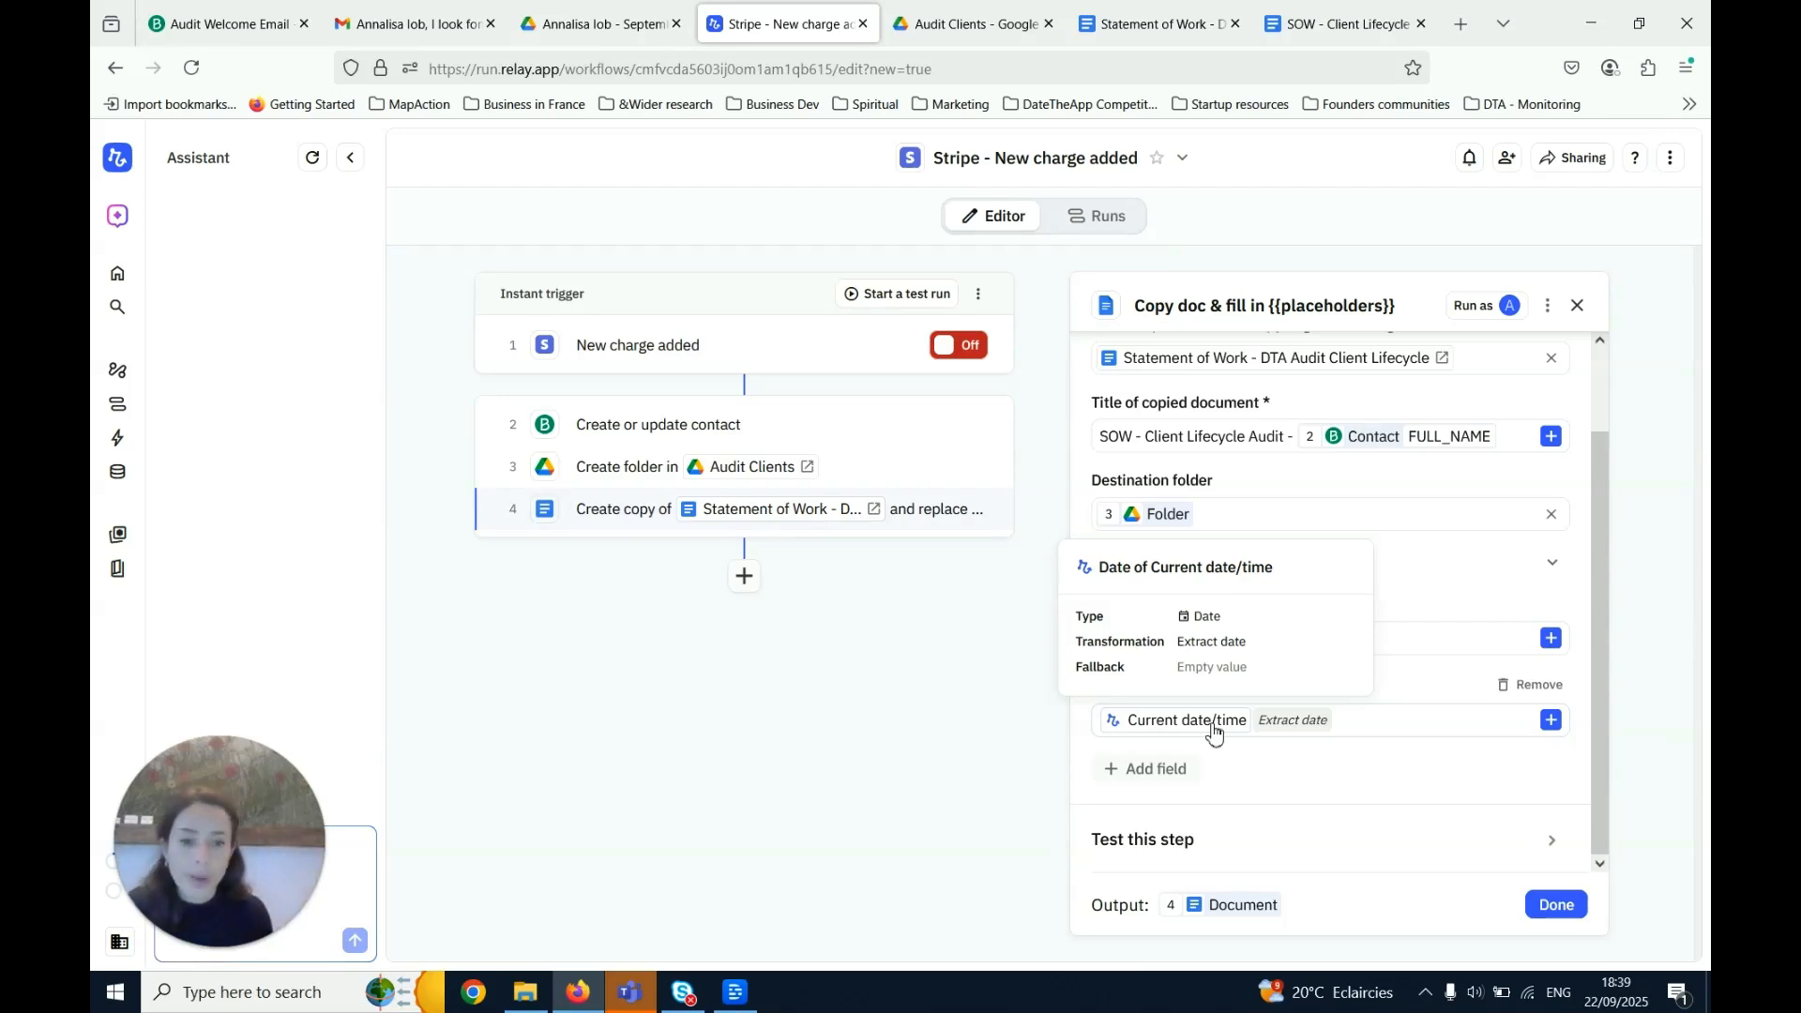
Add the {{Date+30}} placeholder to the copy step and fill it with the current date/time
click(1156, 768)
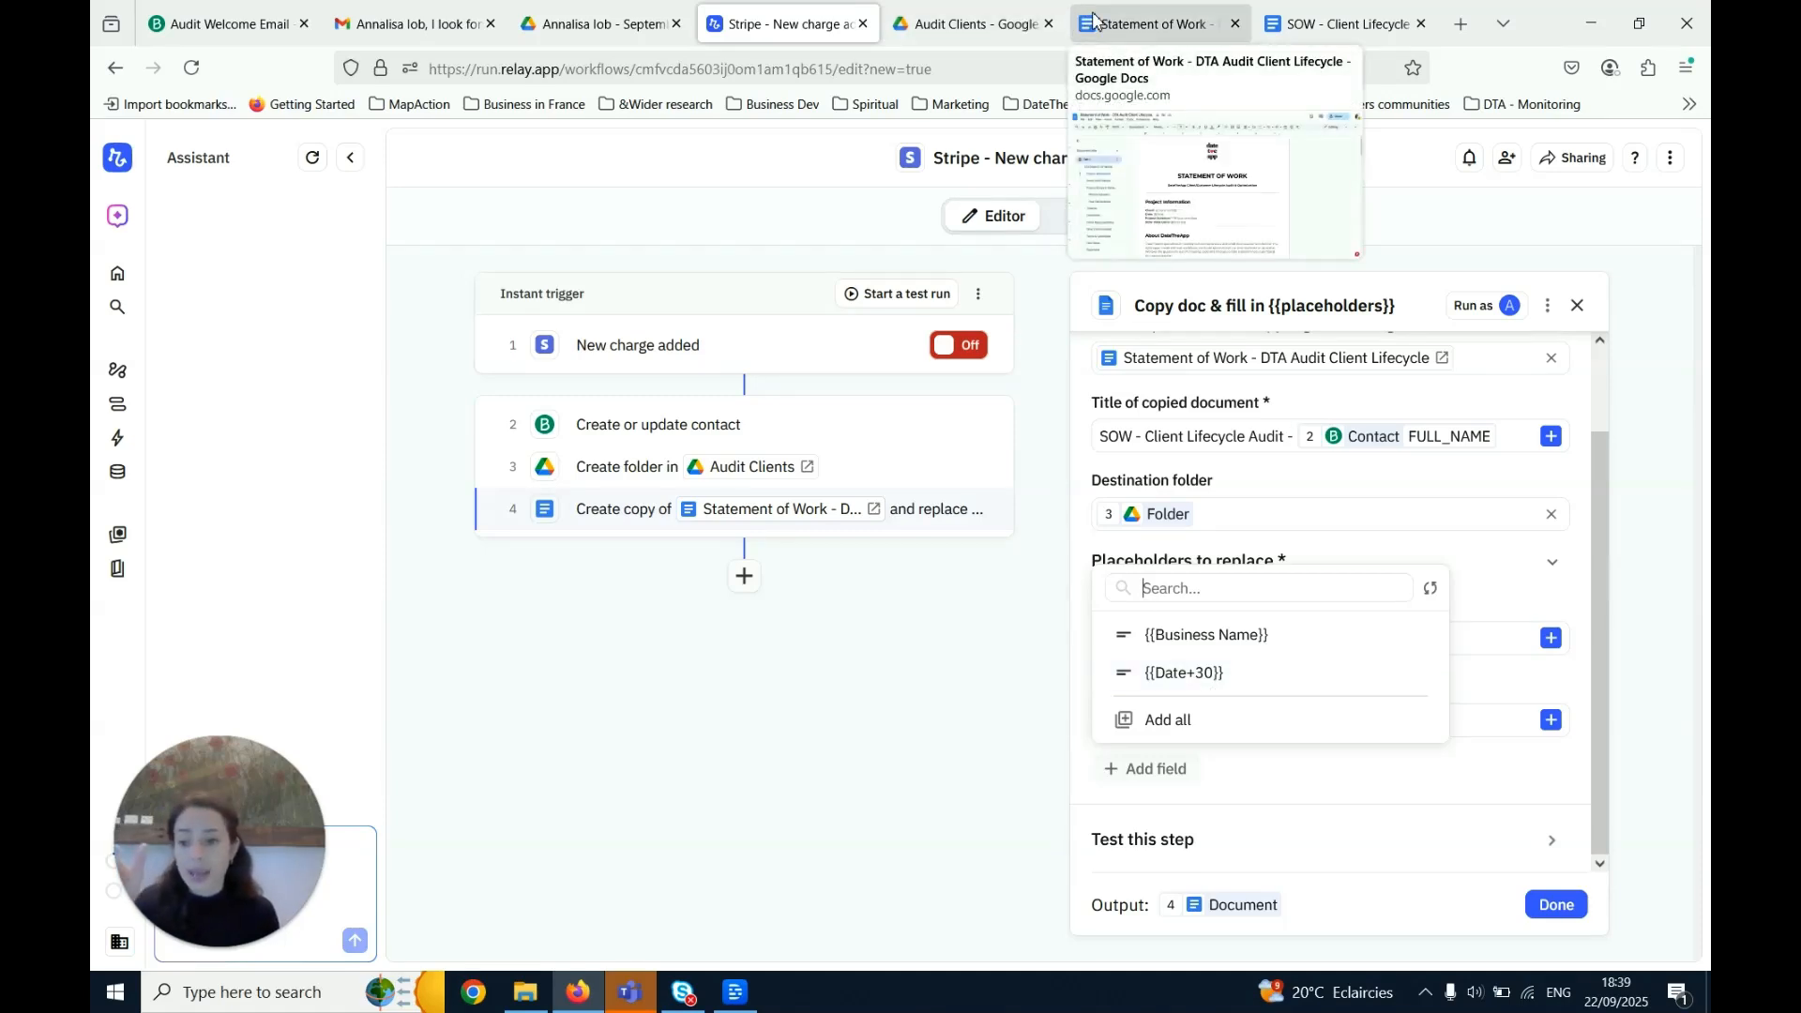
click(1184, 672)
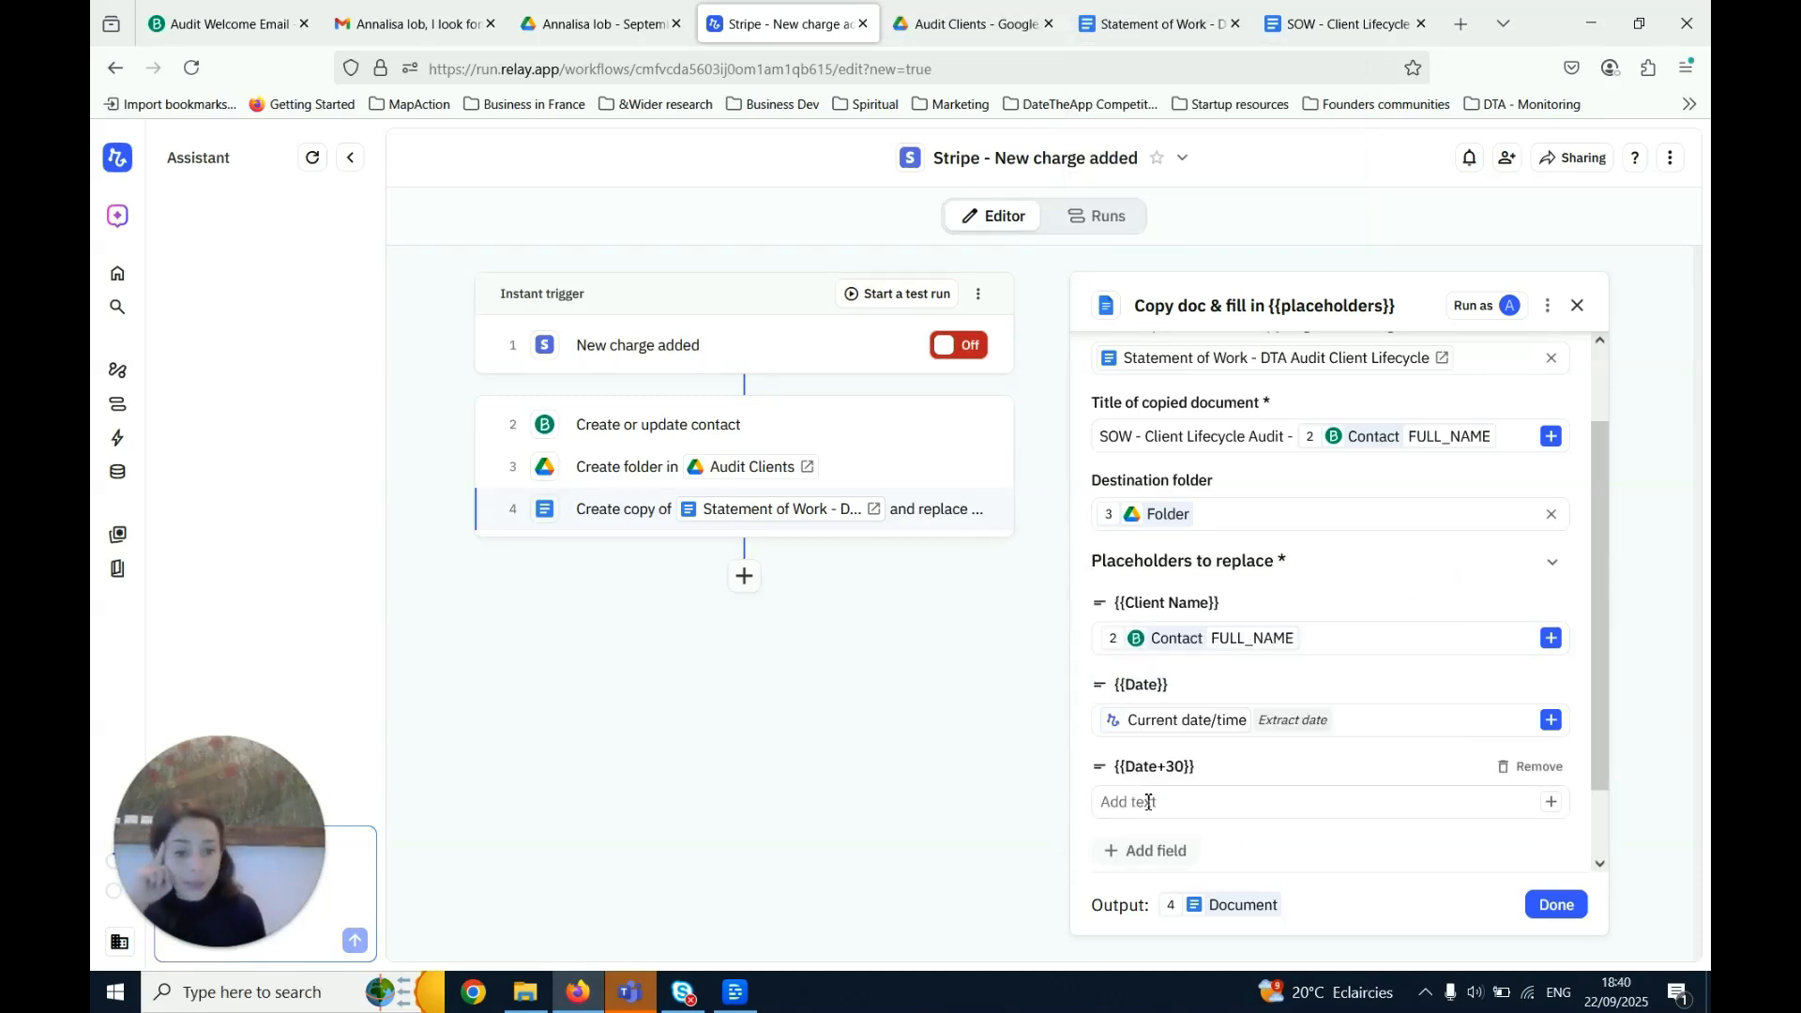
click(1194, 724)
mouse_move(1263, 557)
click(1347, 802)
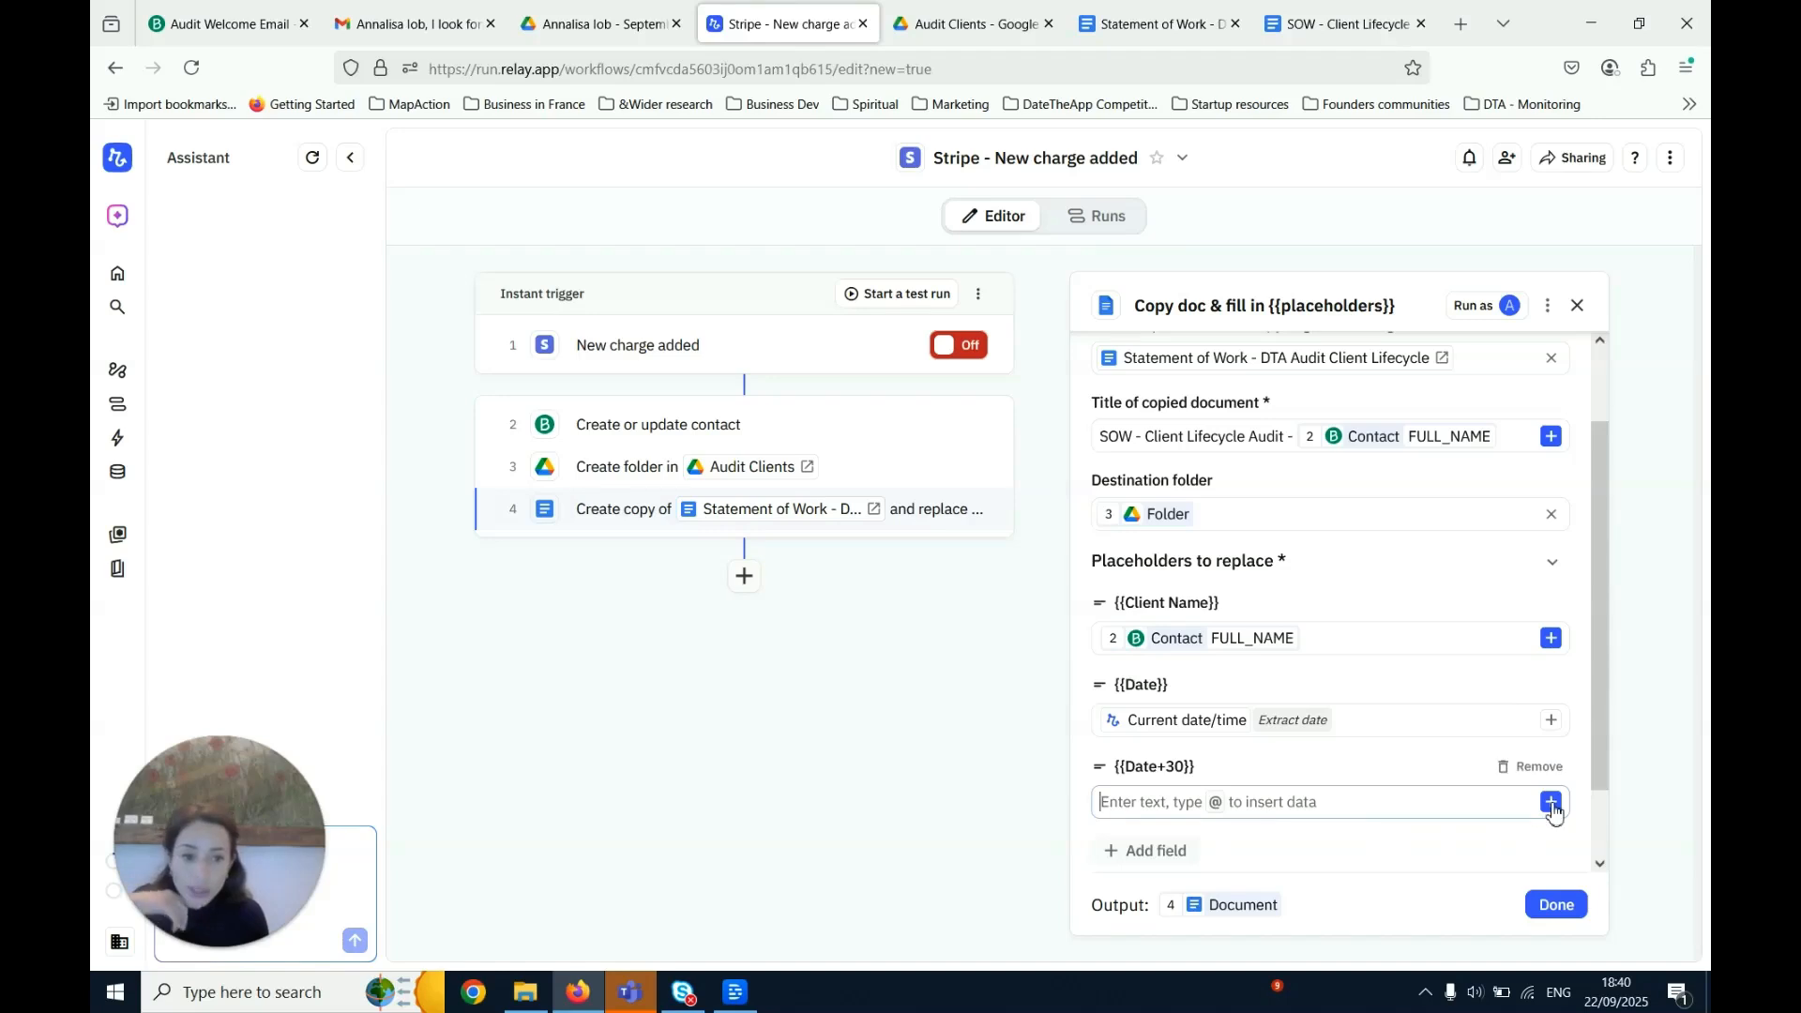
click(1550, 802)
click(1208, 728)
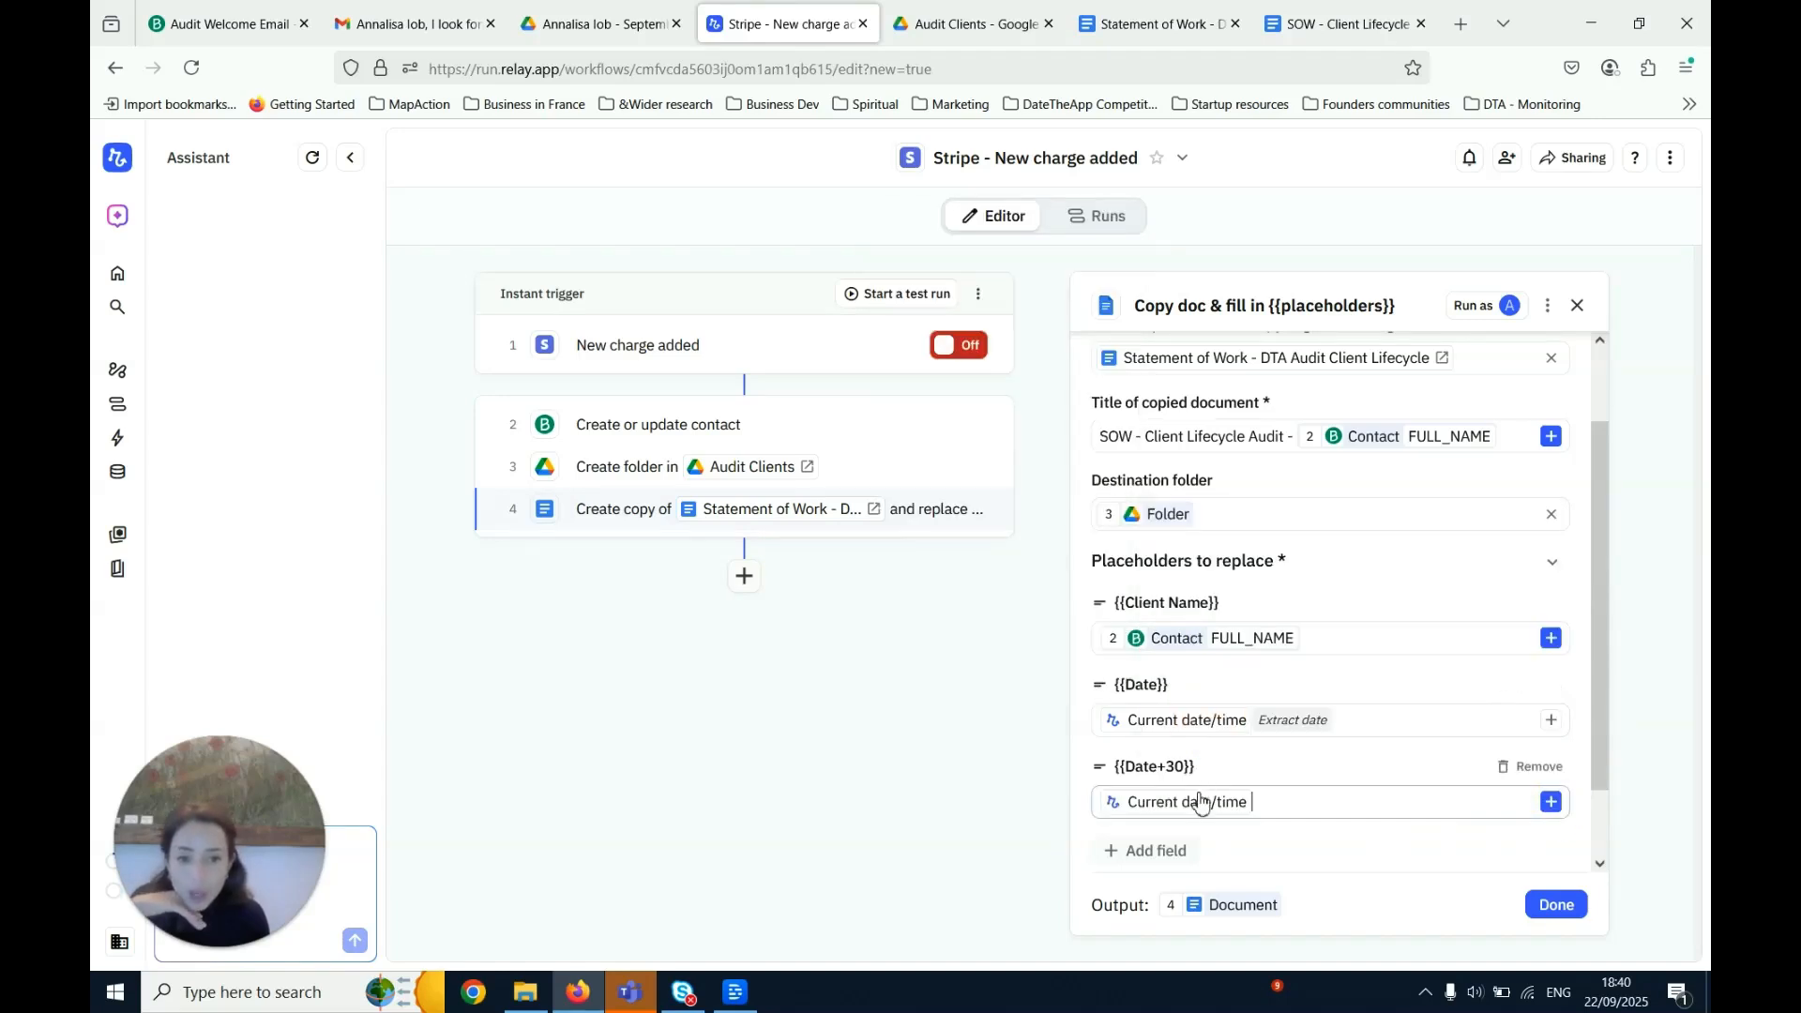
Offset the {{Date+30}} date/time value by plus 1 month
click(1194, 800)
mouse_move(1247, 632)
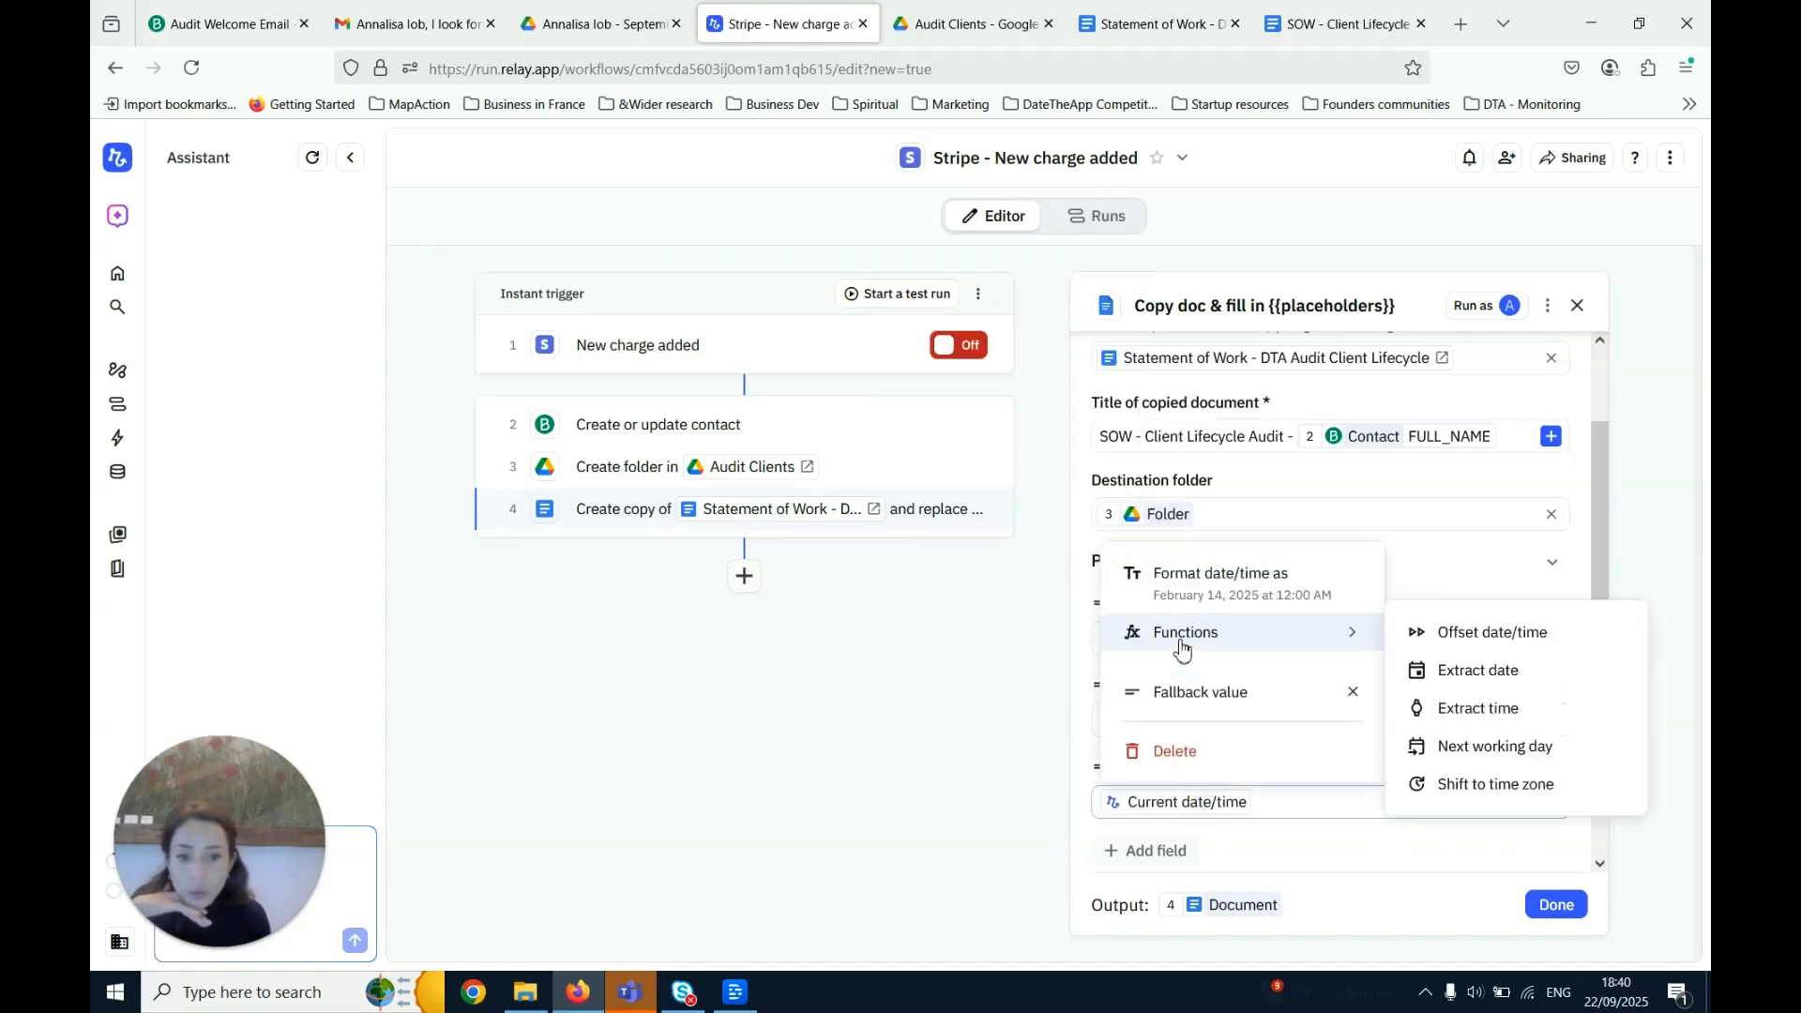
click(1470, 647)
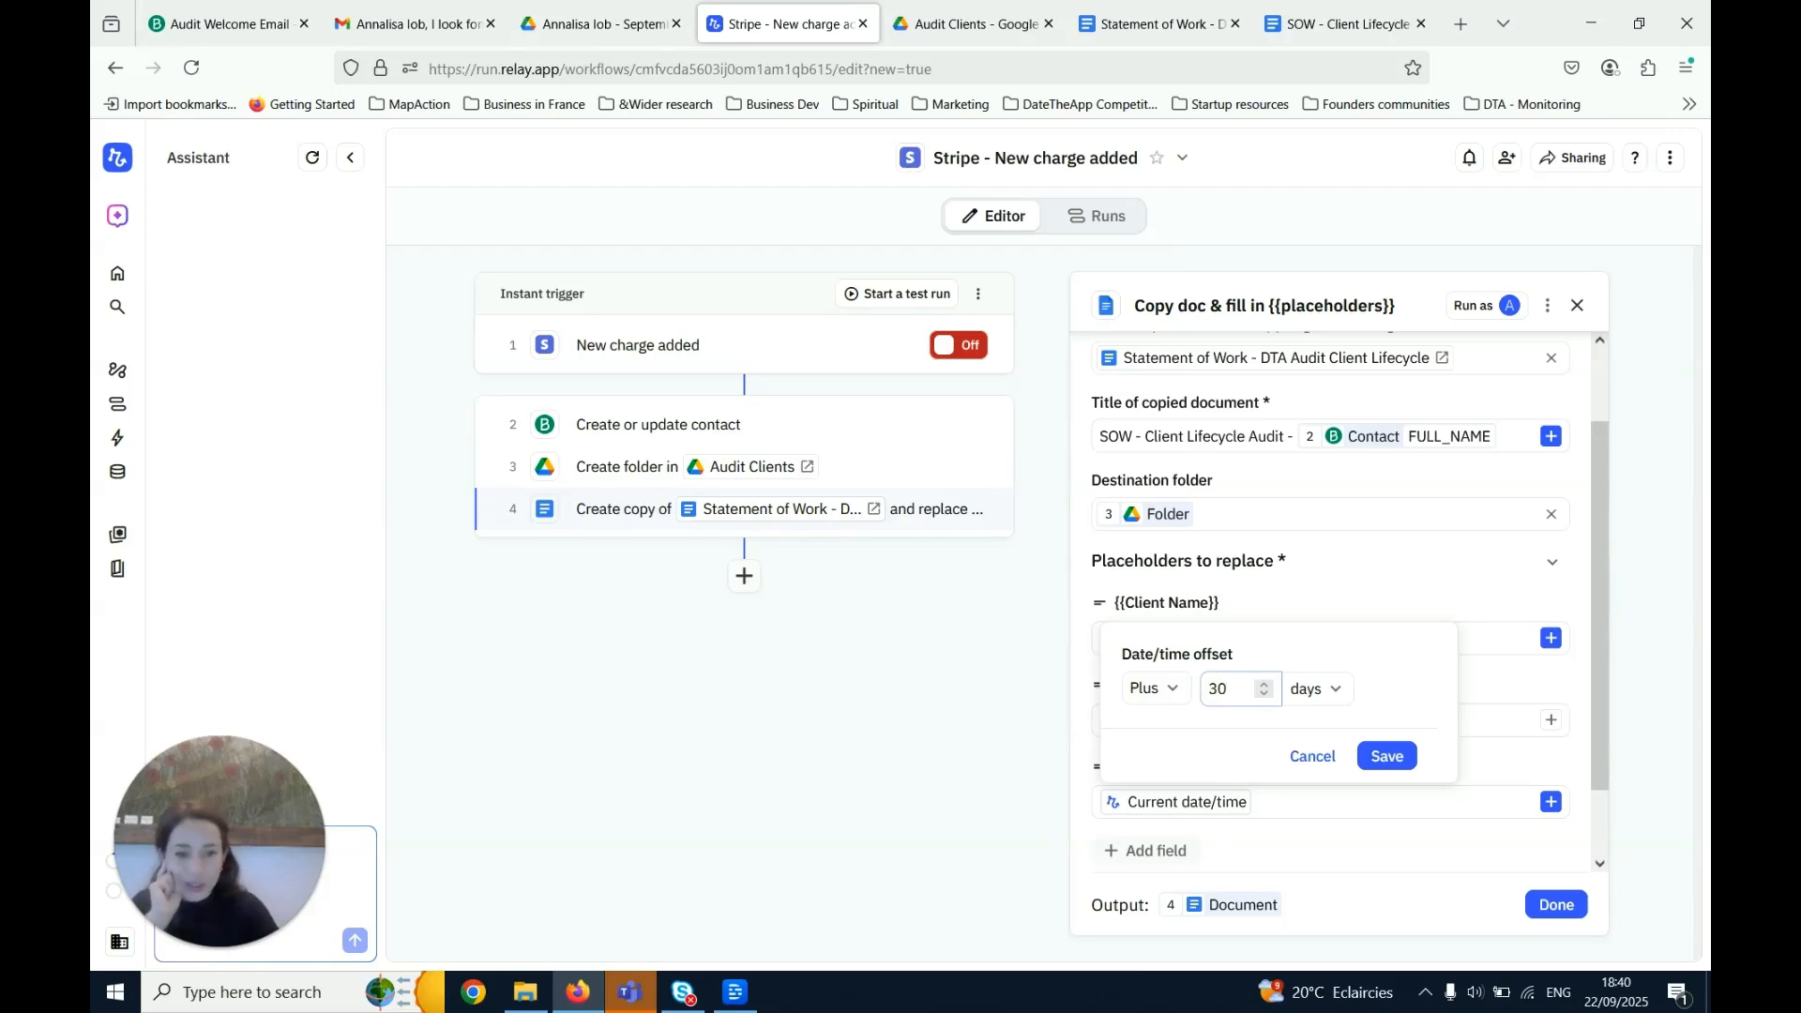
click(1386, 755)
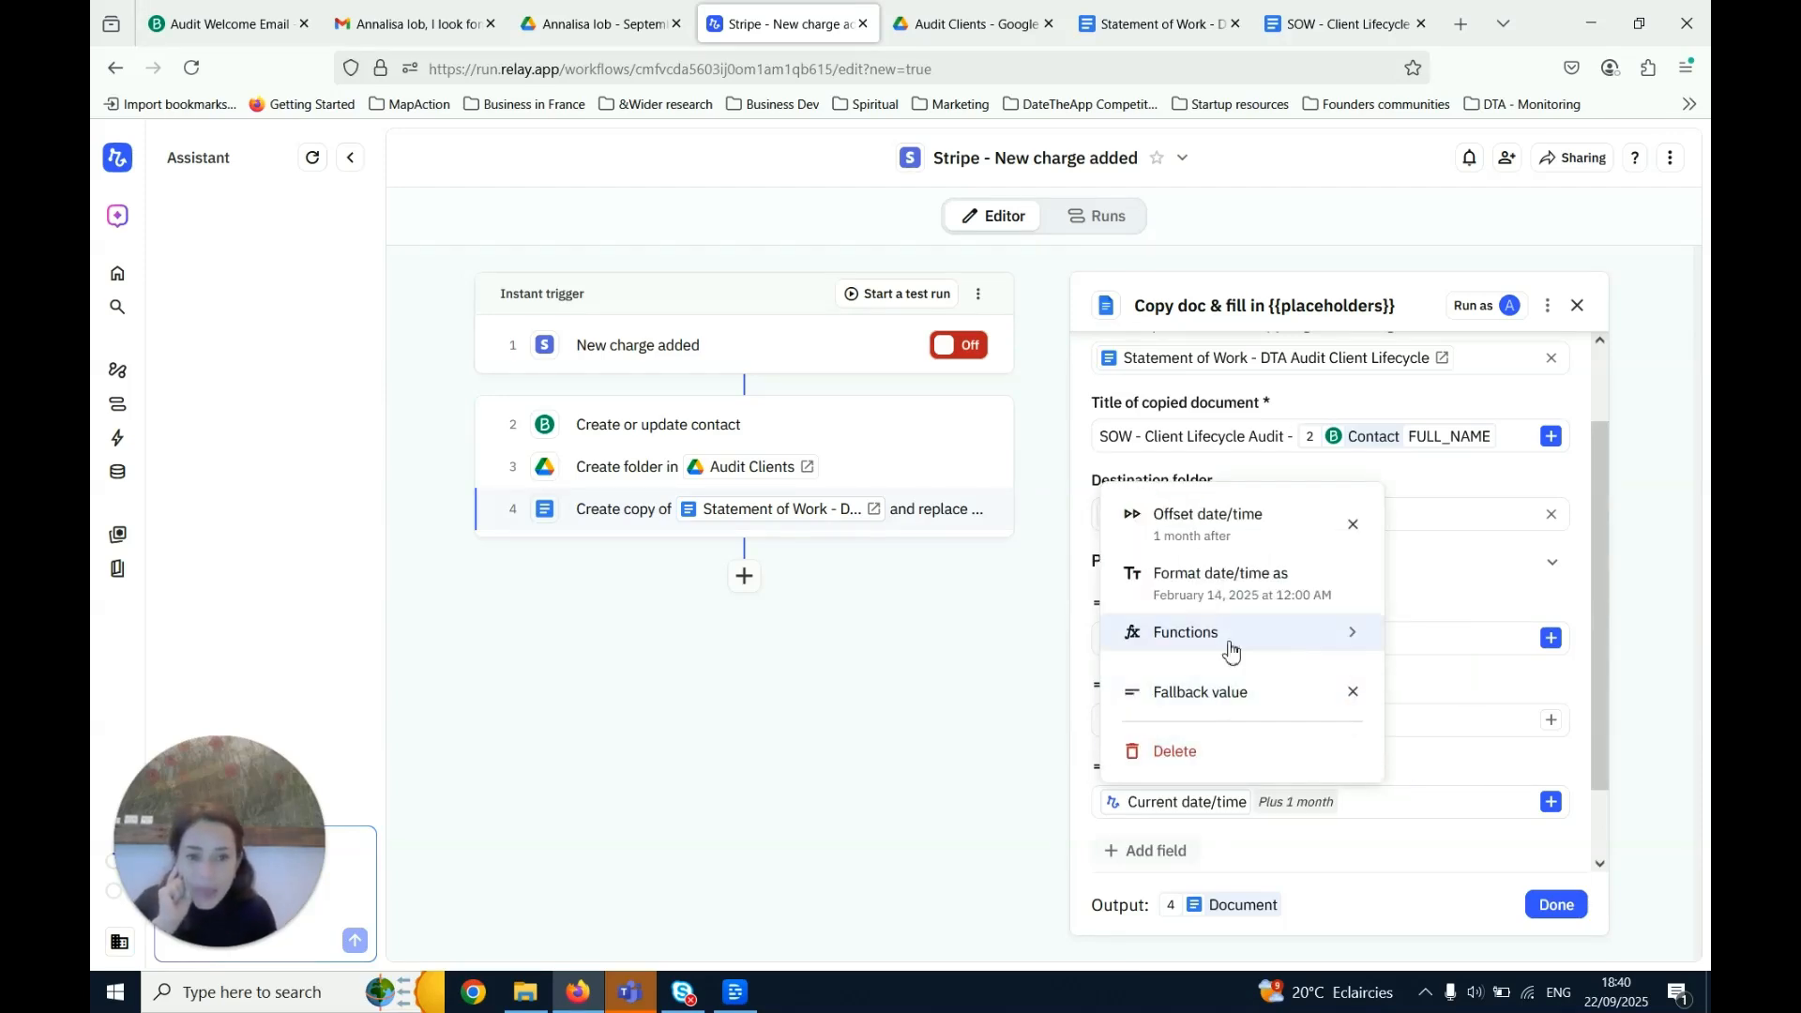
Format the {{Date+30}} value as a date without time, in the 14-02-2025 style
click(1302, 589)
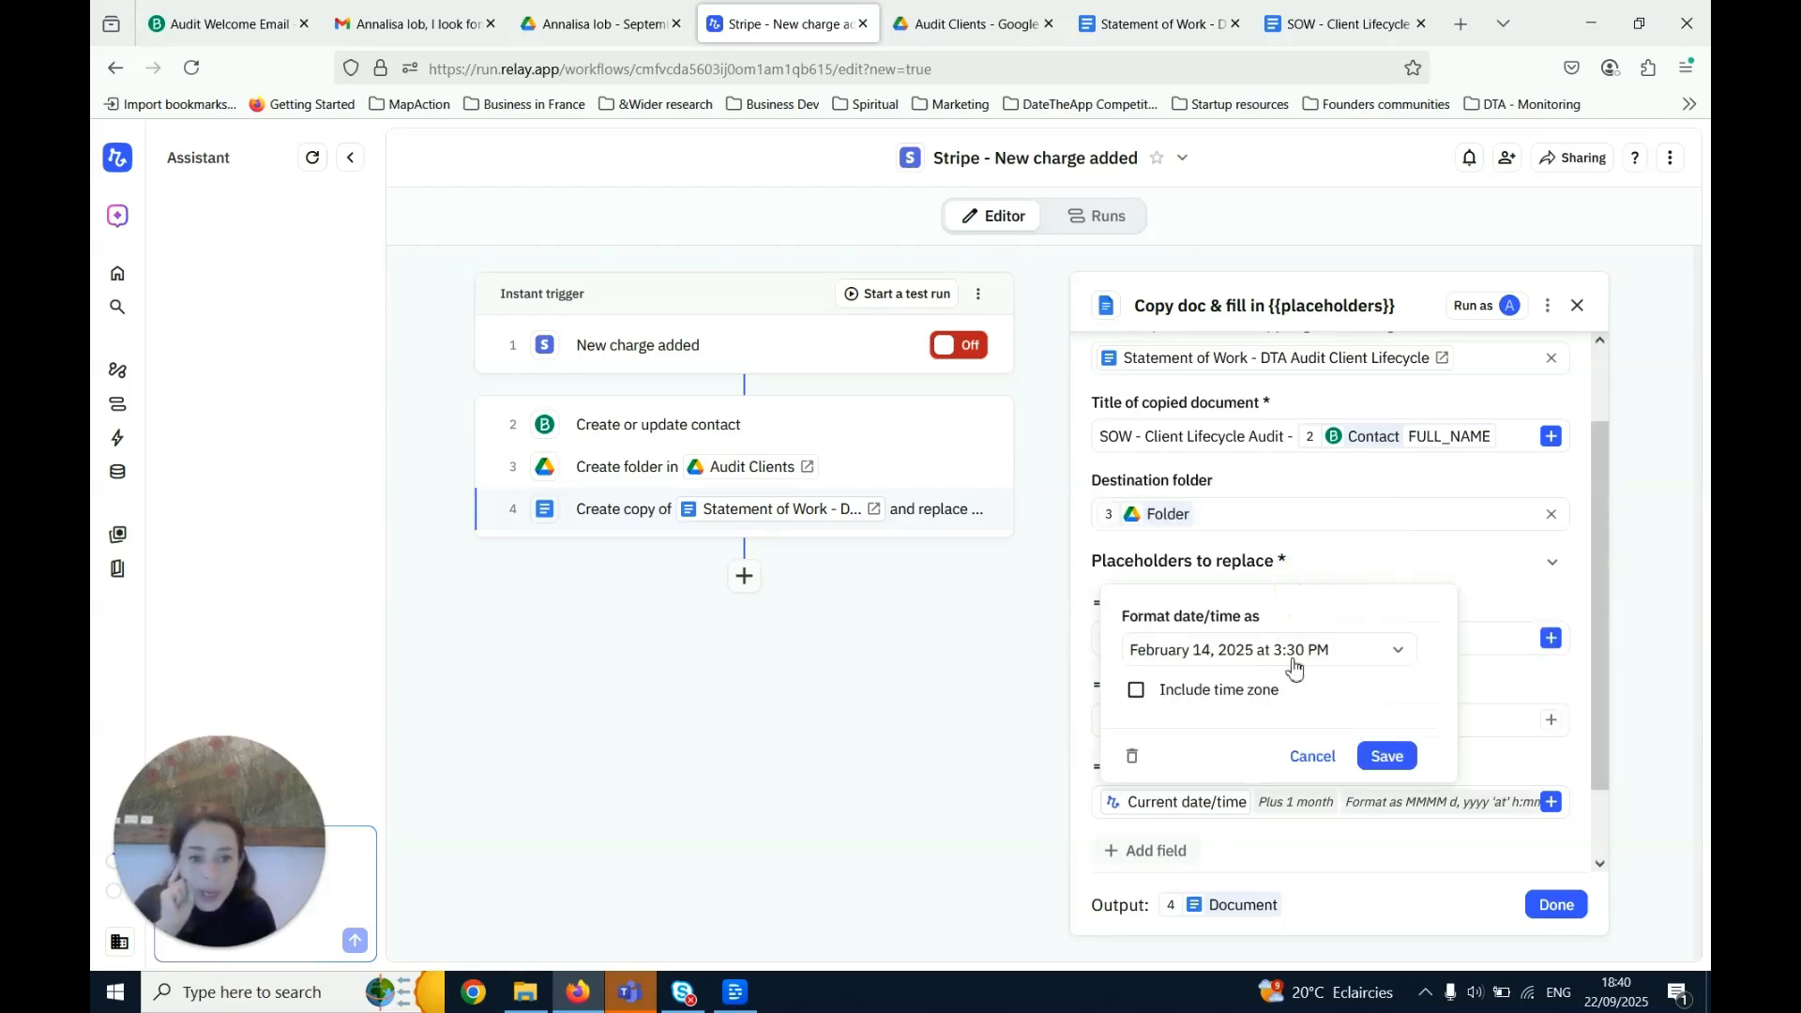
click(1355, 661)
scroll(1313, 844, down, 5)
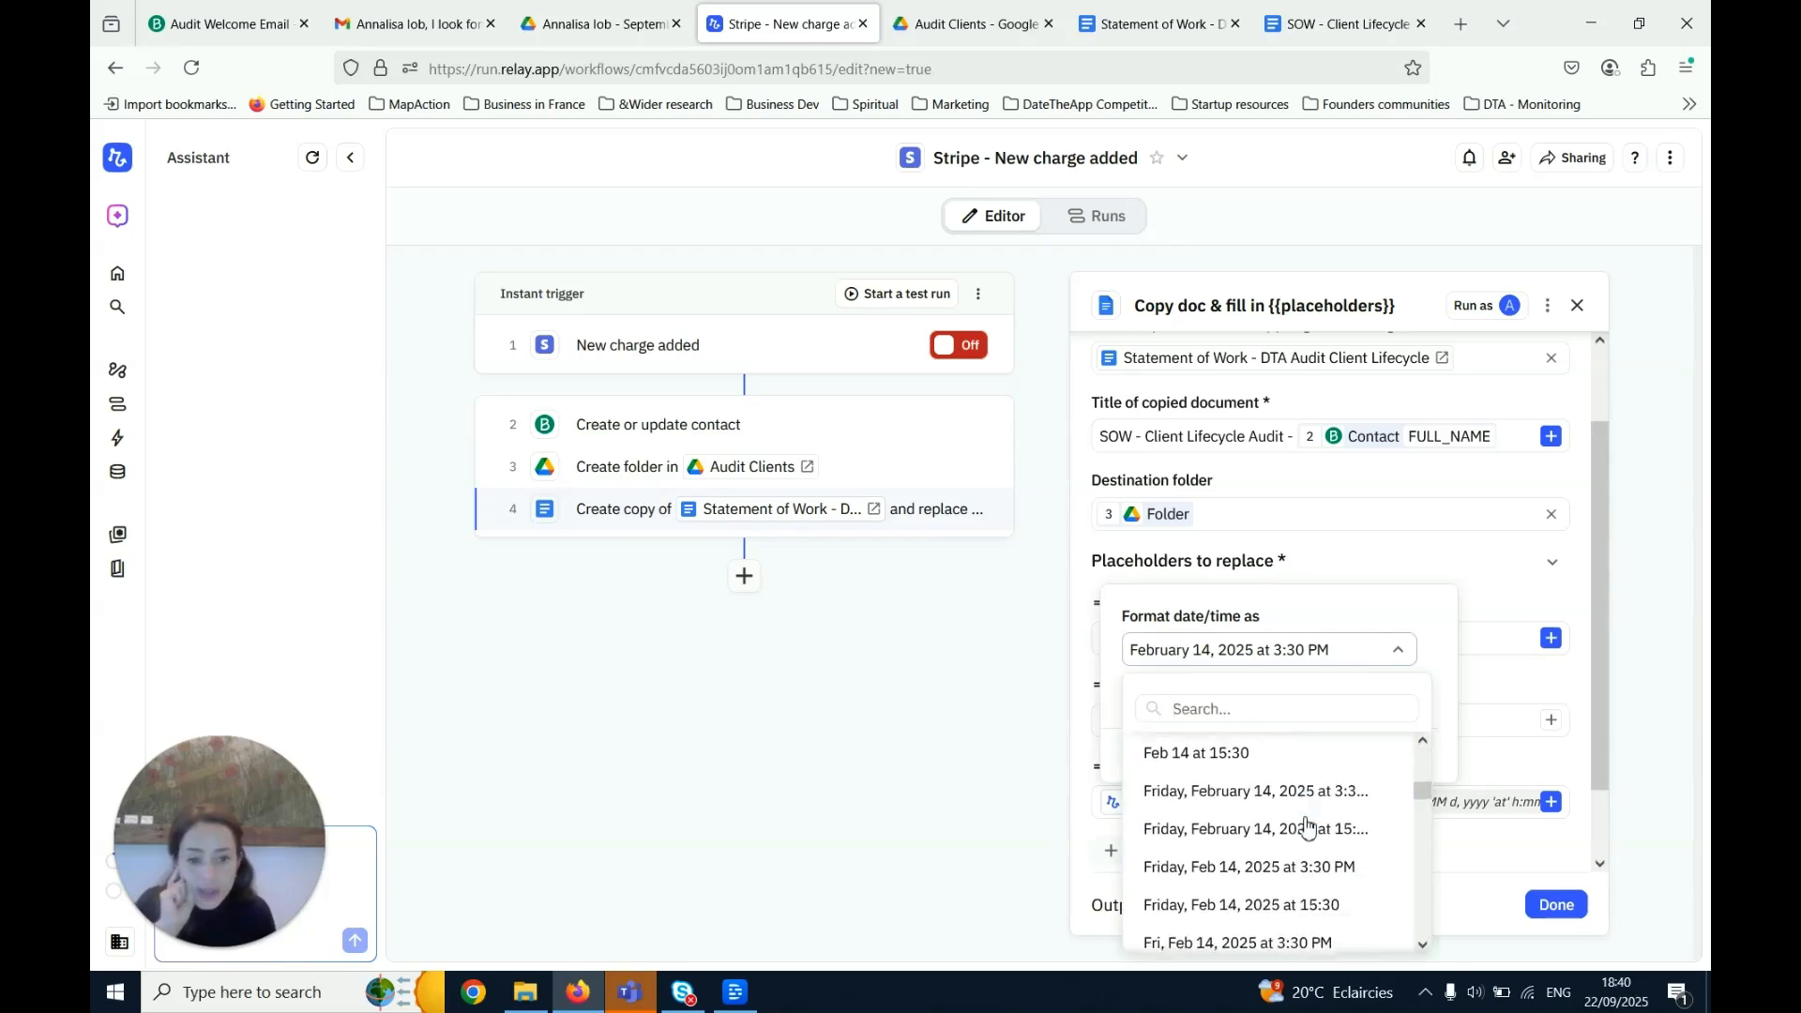
scroll(1306, 823, down, 4)
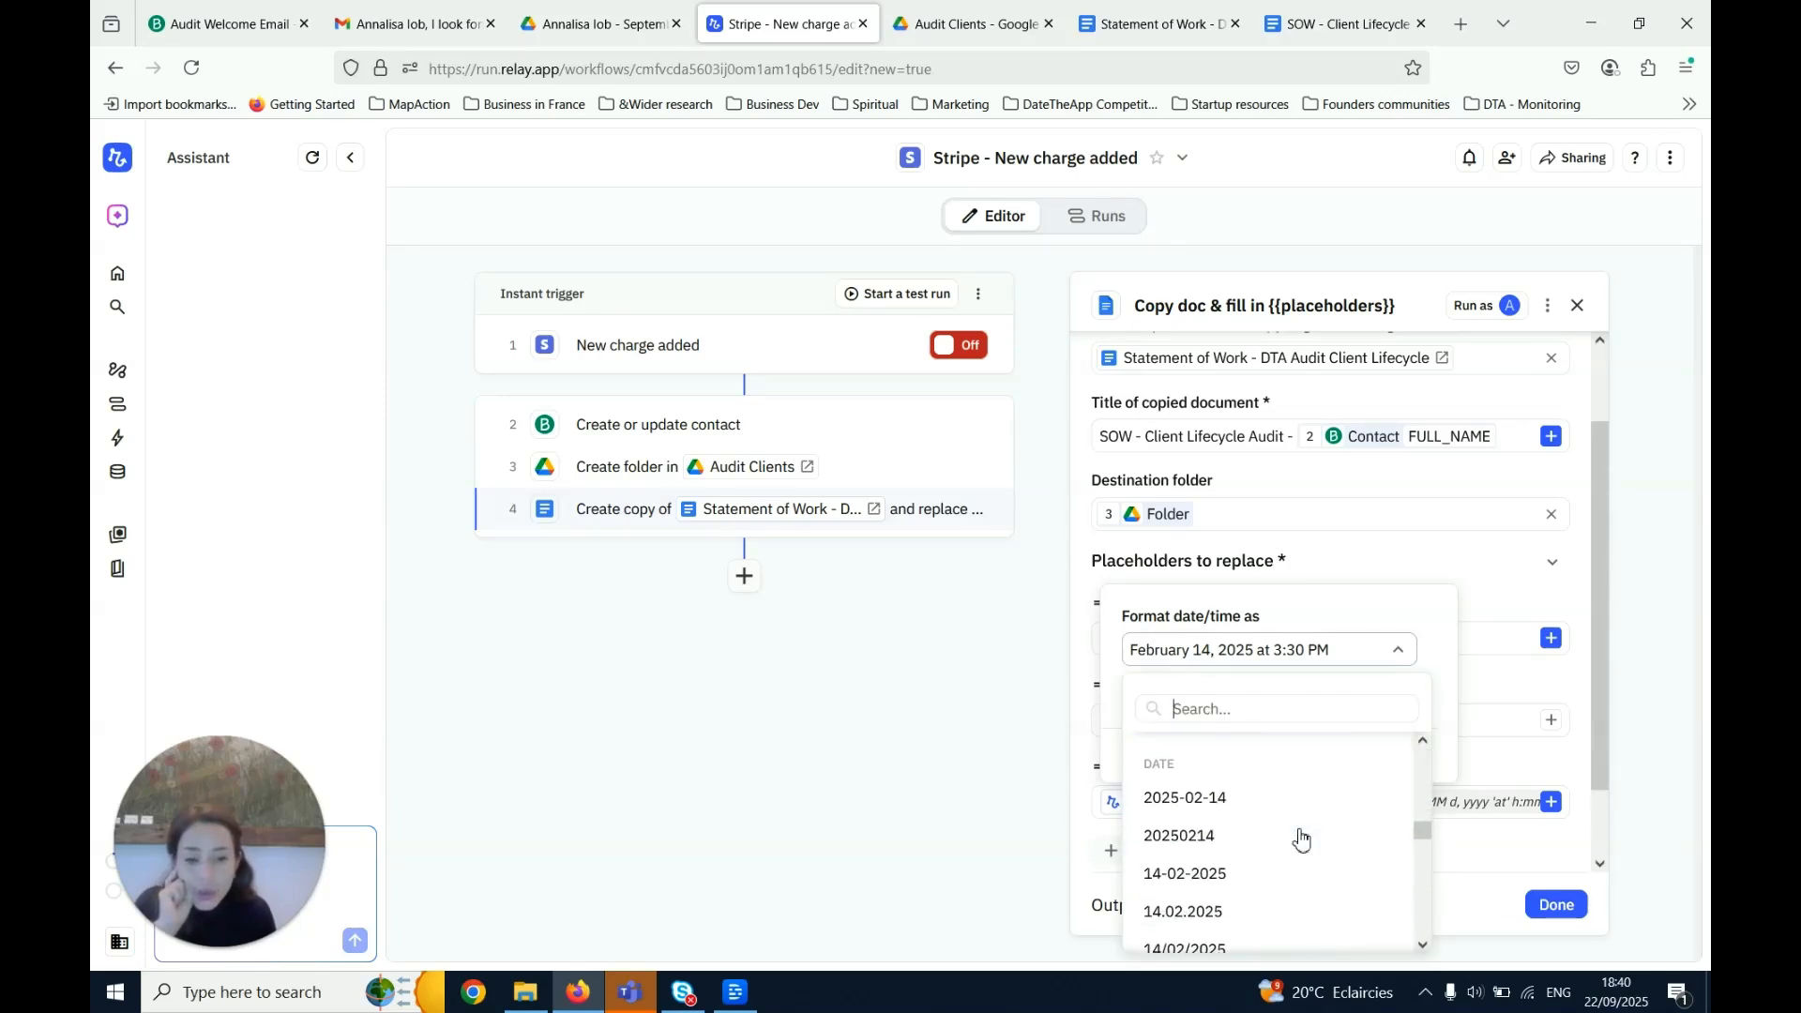
scroll(1299, 841, down, 4)
scroll(1266, 848, up, 5)
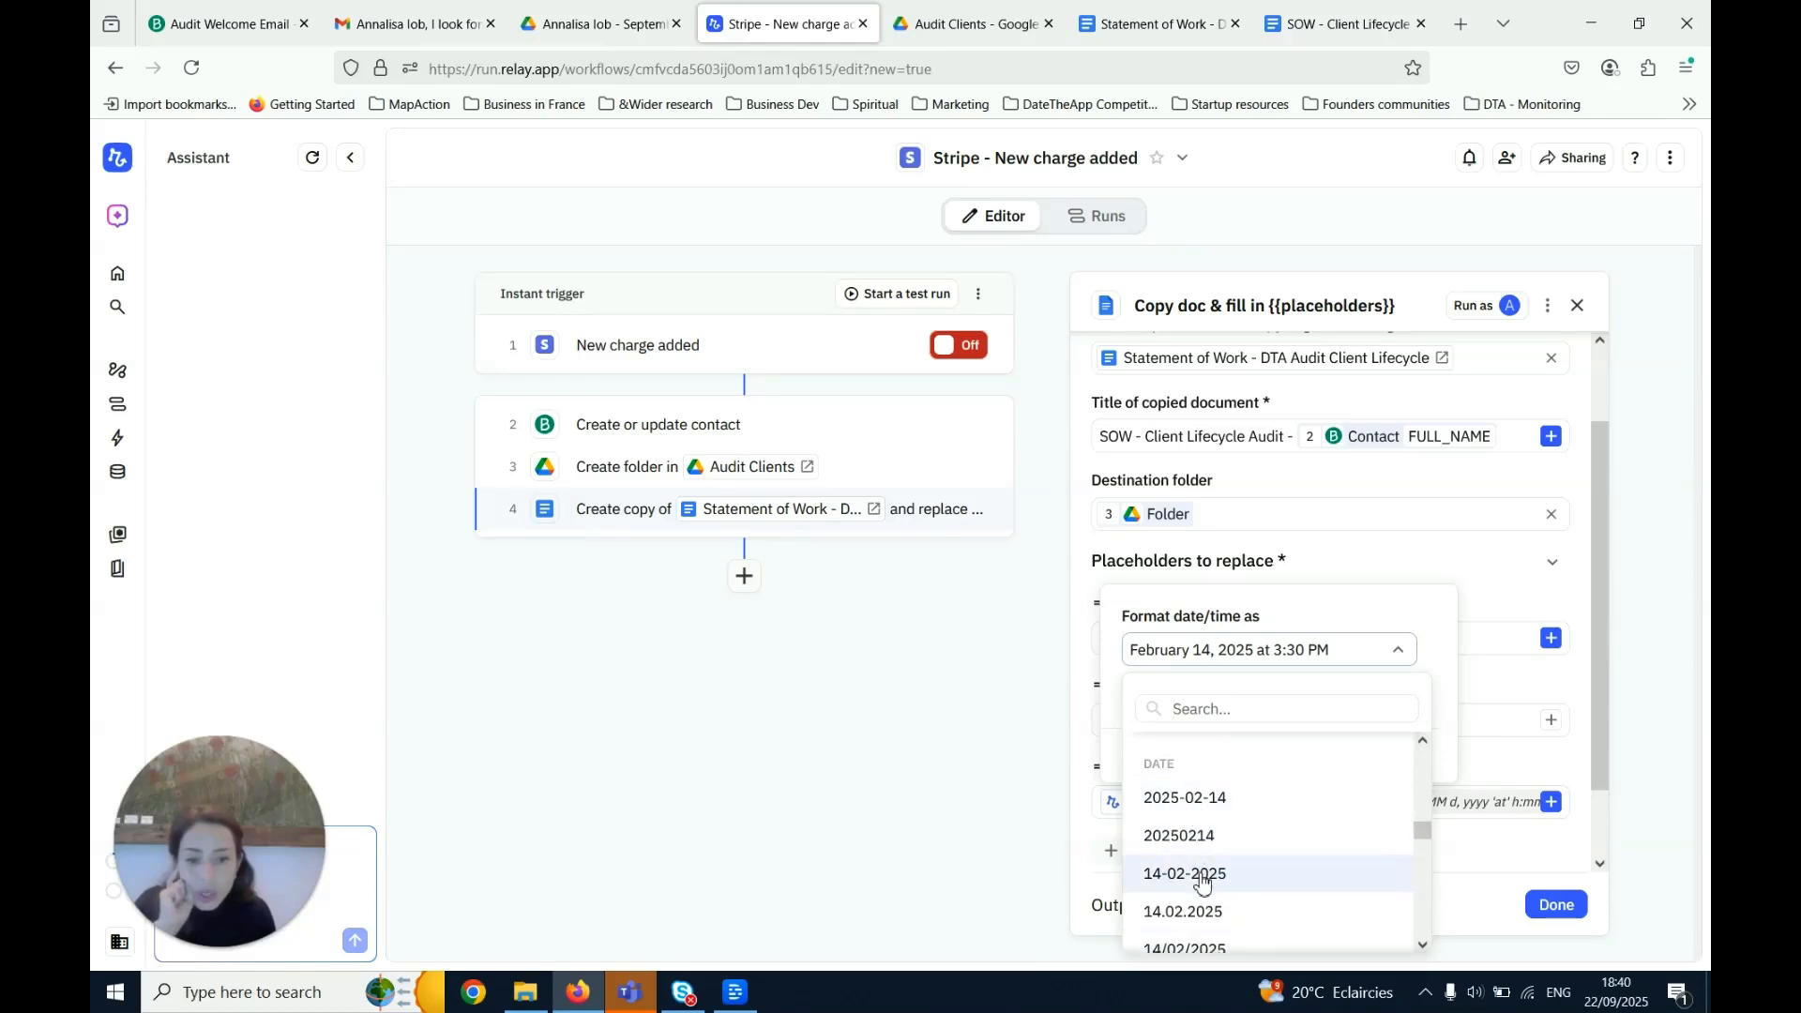
click(1204, 874)
click(1387, 756)
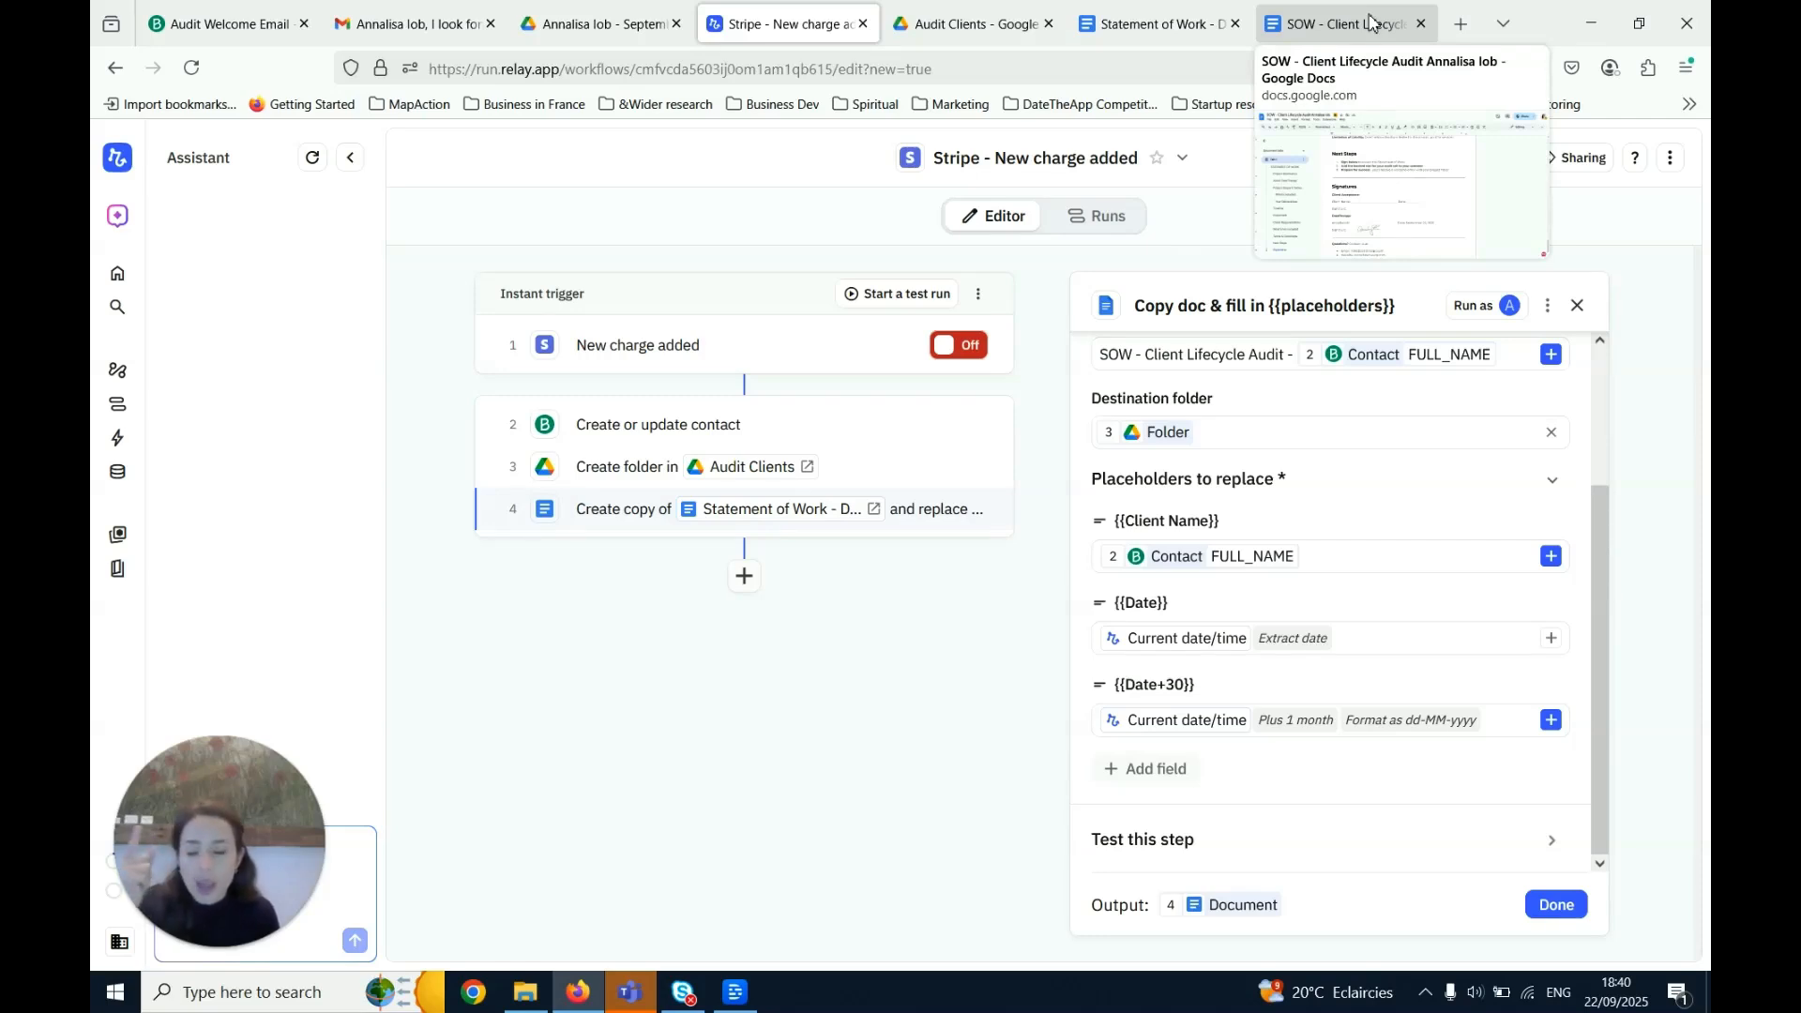
Check the SOW Valid Until date in the generated Statement of Work and finish configuring the Relay.app copy step
click(1369, 20)
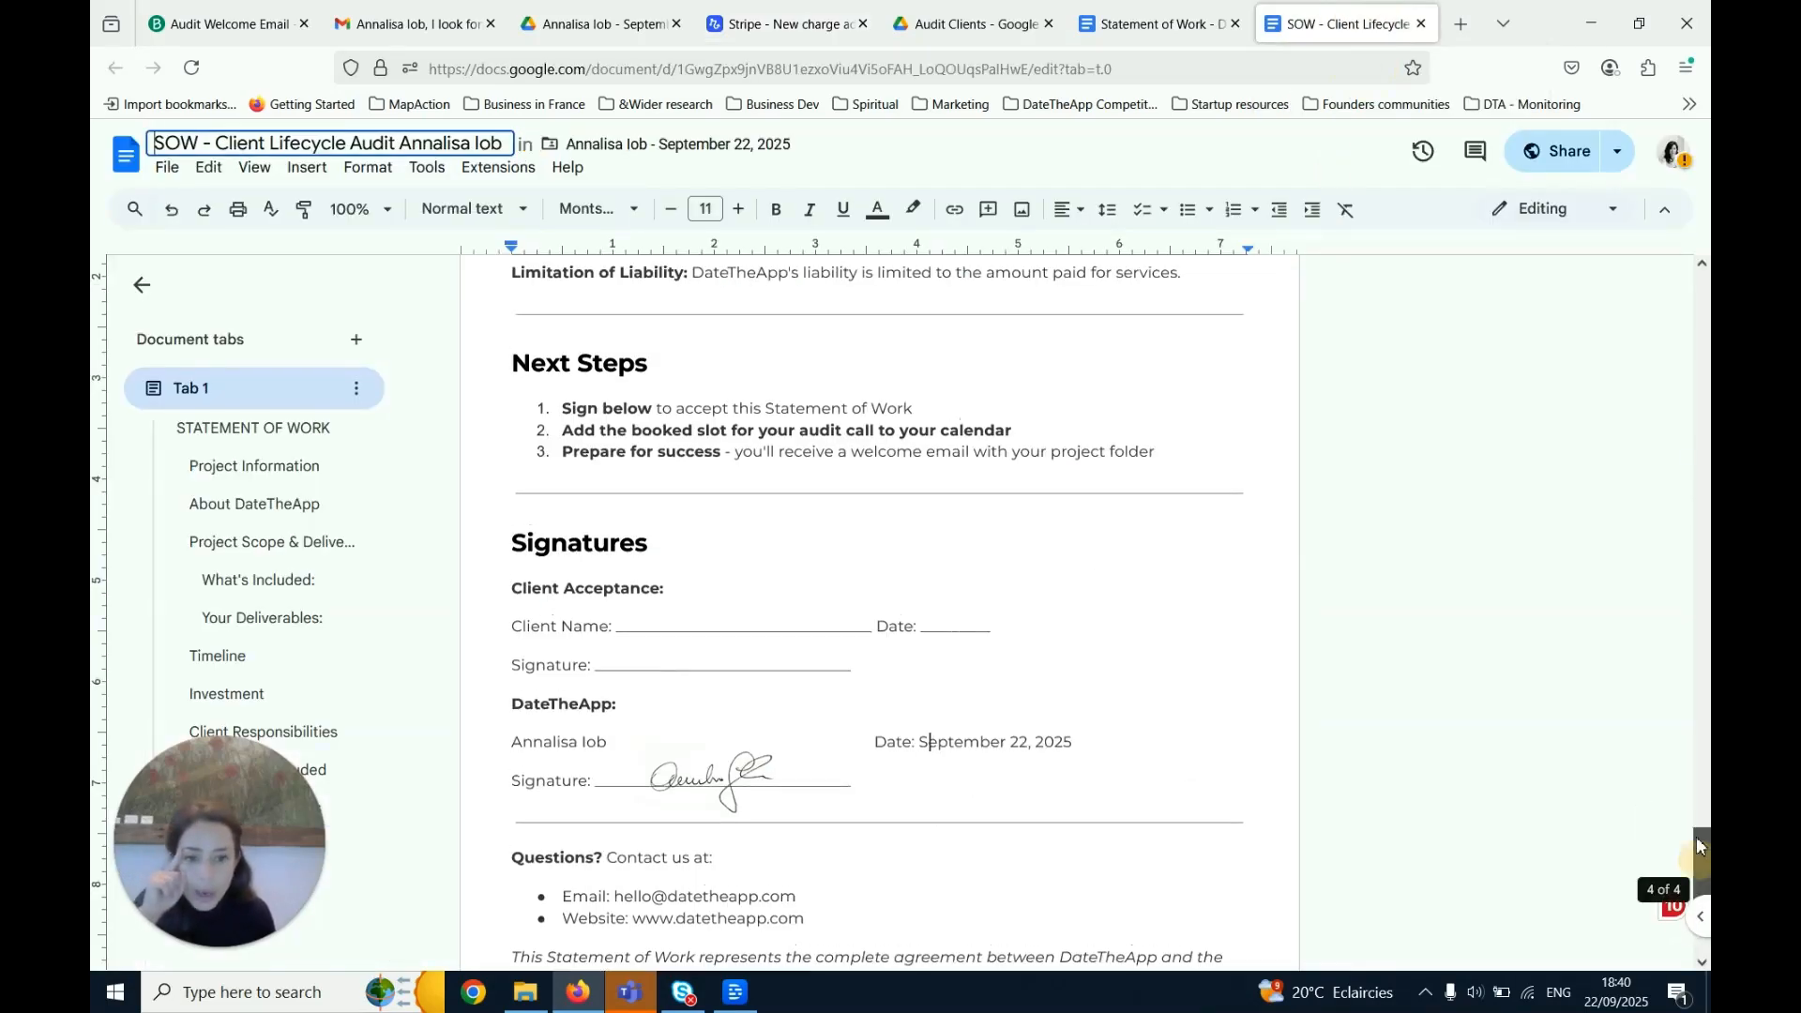
drag(1700, 847, 1700, 310)
drag(920, 730, 794, 739)
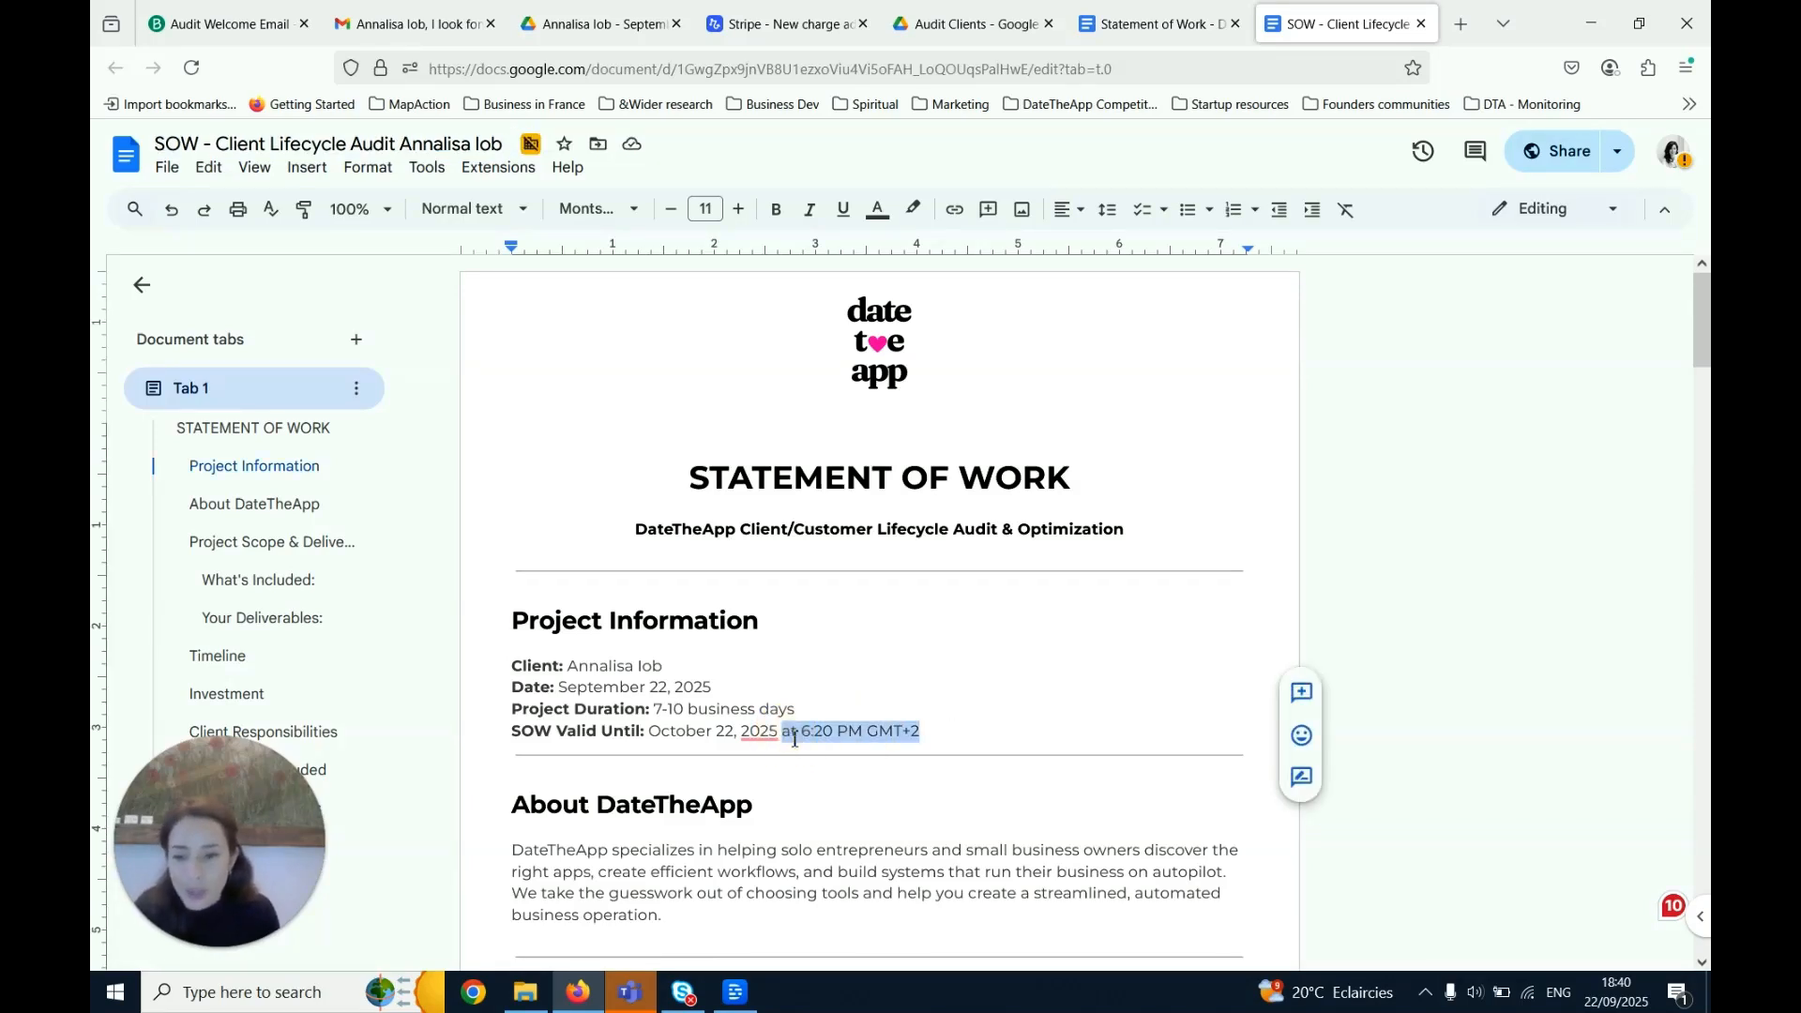
click(797, 24)
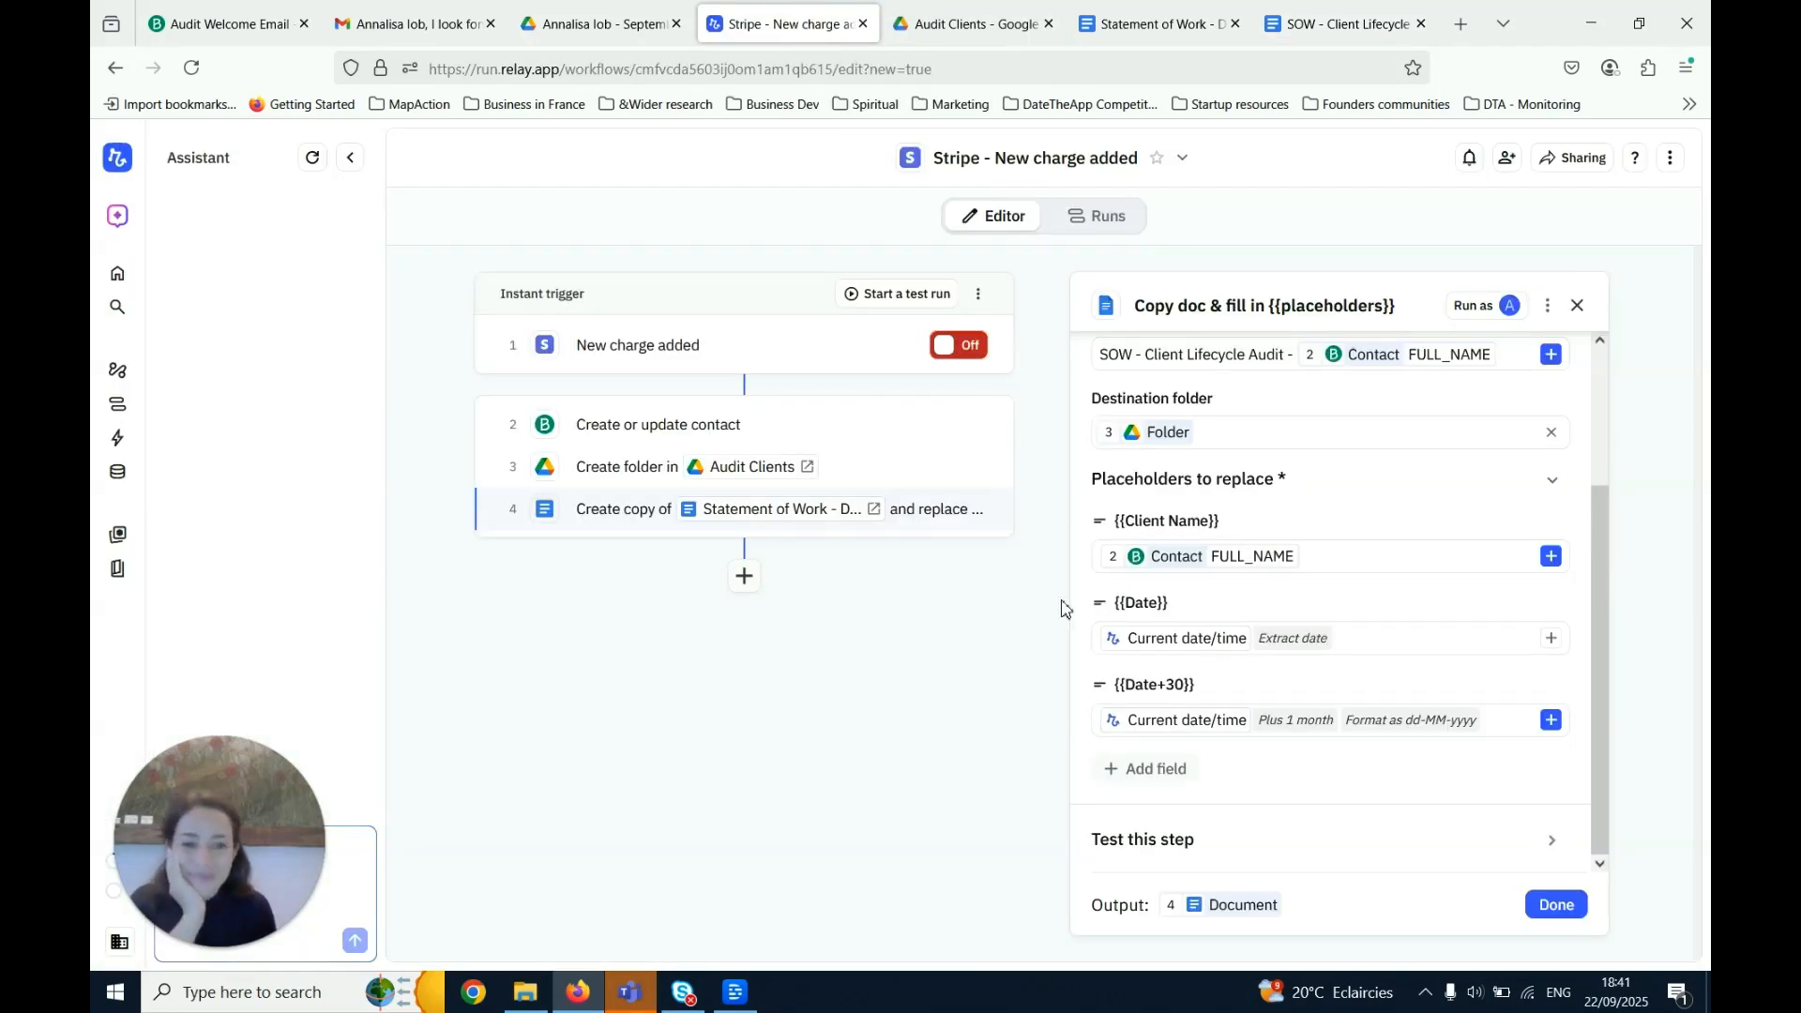
click(1562, 906)
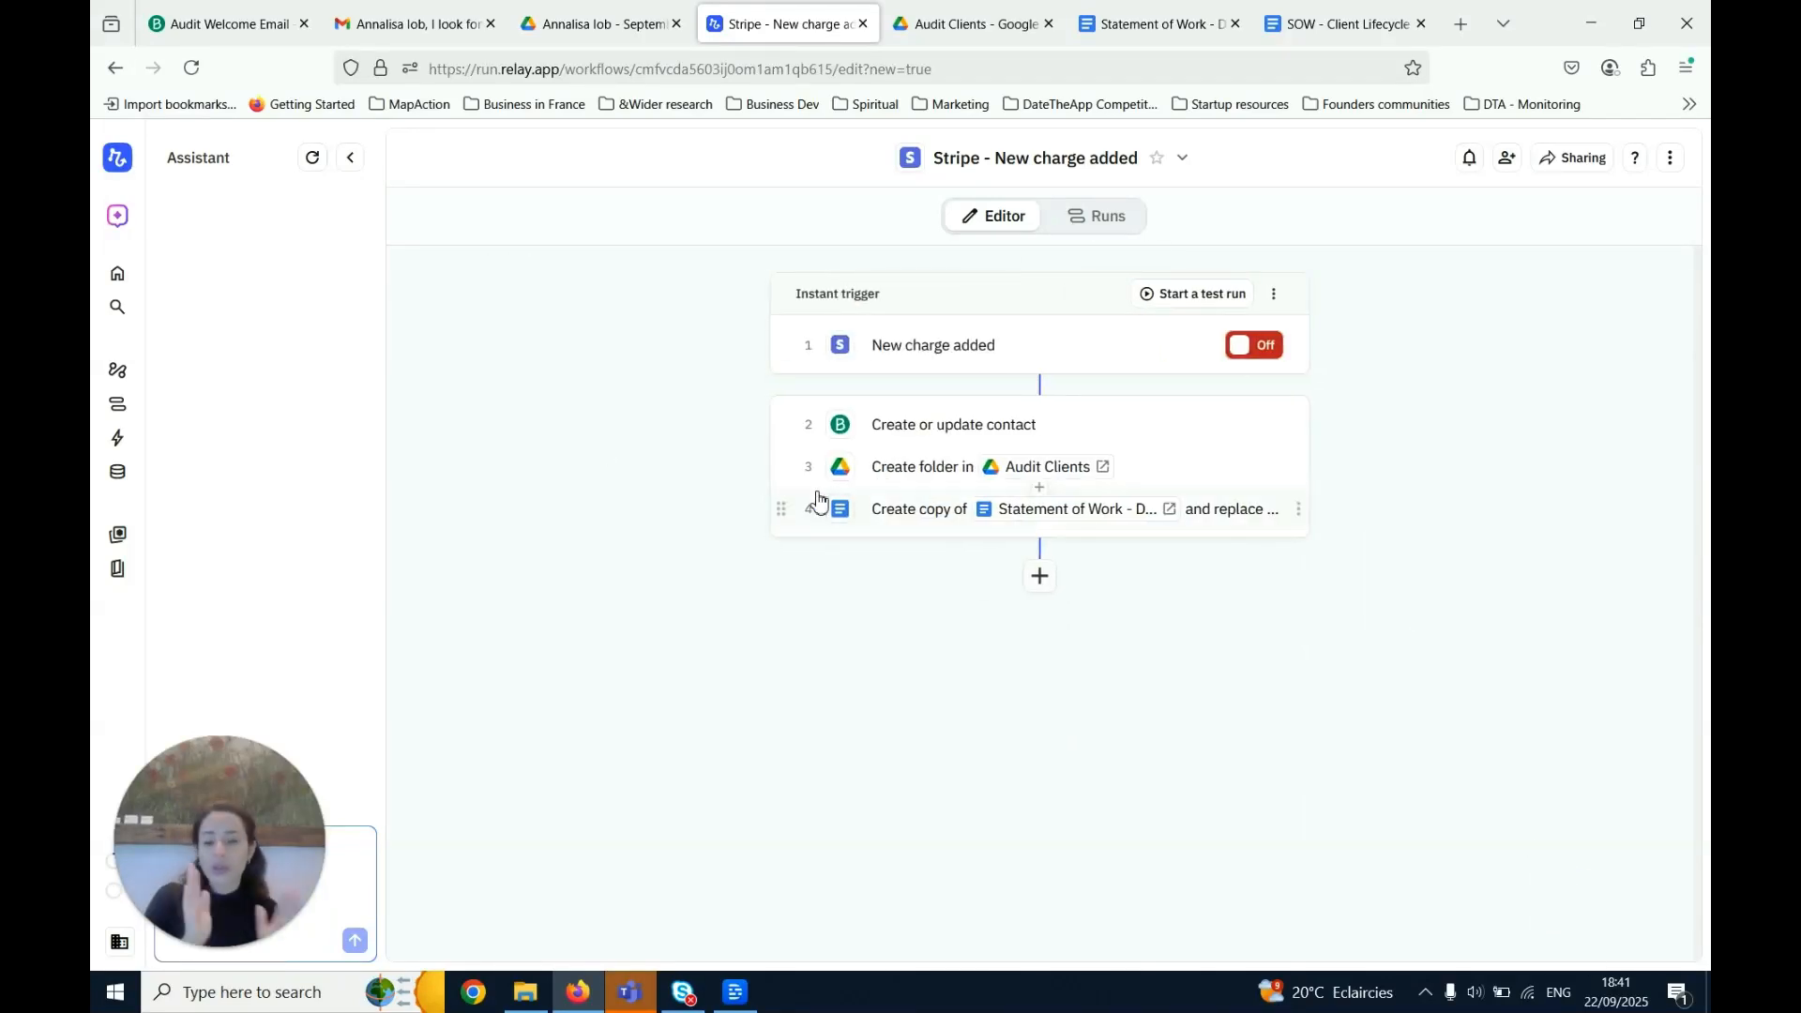
Review the Google Drive folder link in the Gmail welcome email and return to the Relay.app workflow
click(434, 28)
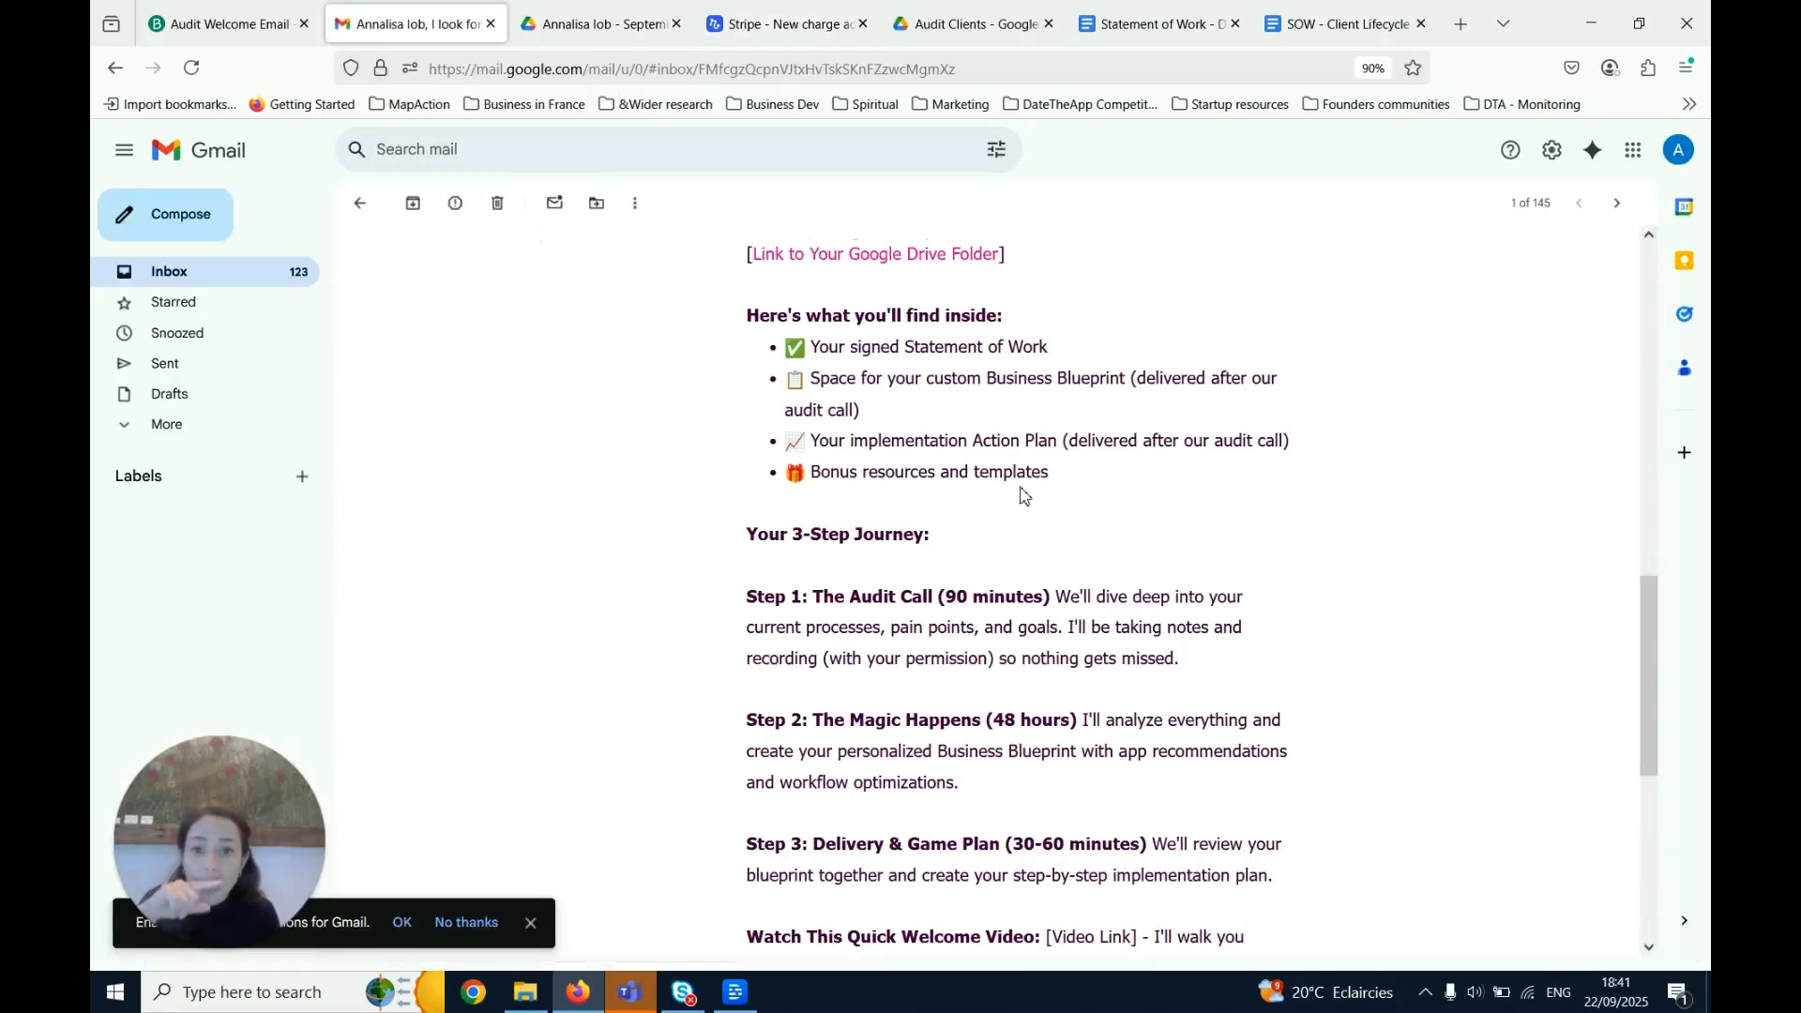
scroll(937, 422, up, 1)
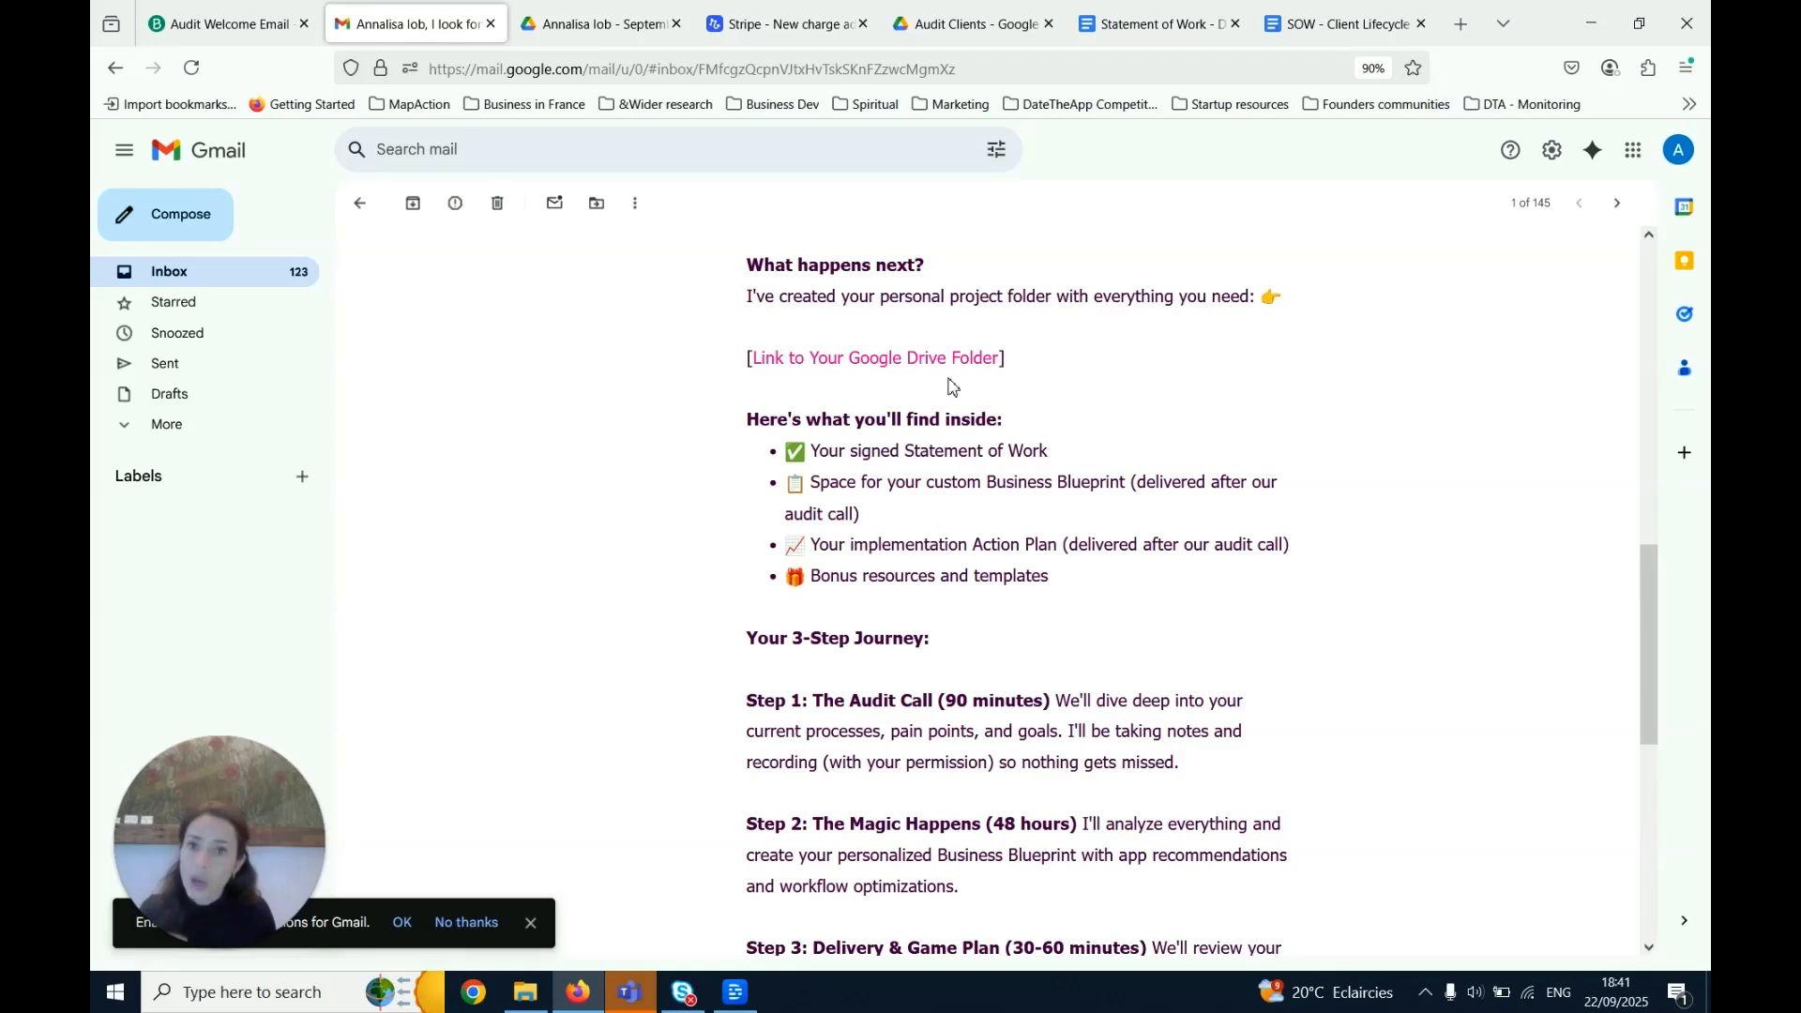
click(780, 24)
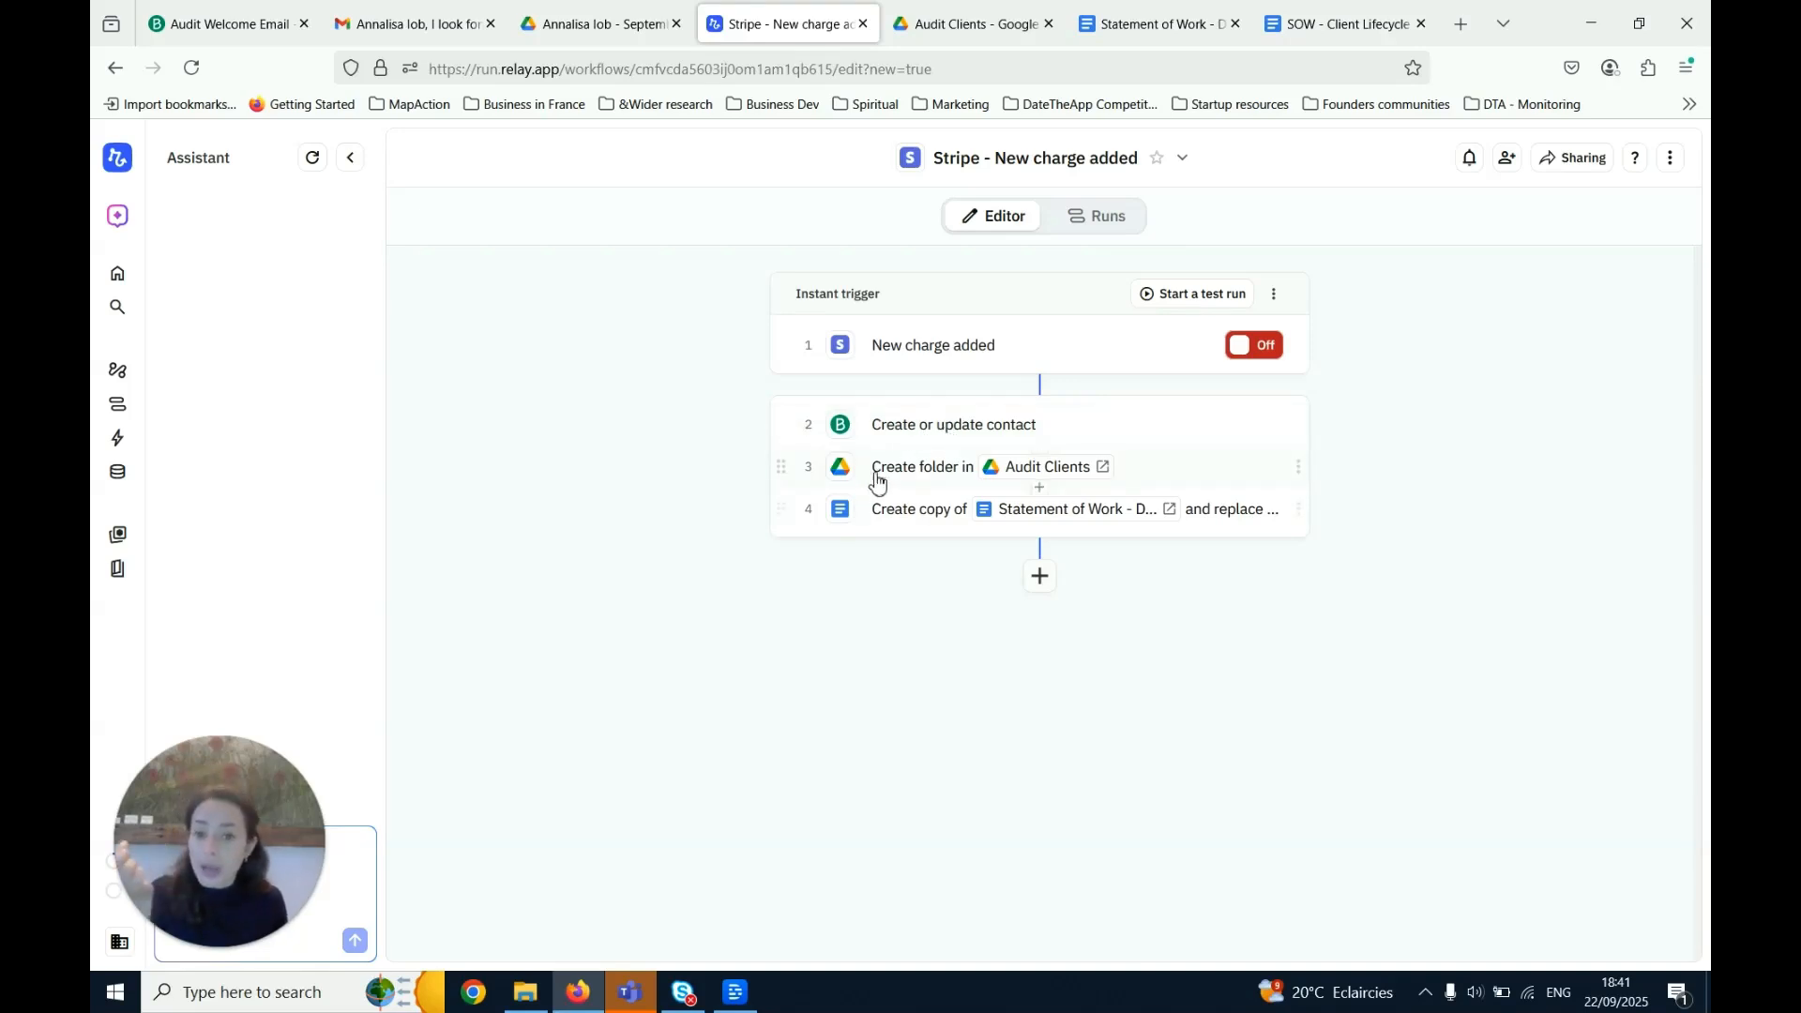
Append a Brevo Update contact action to the workflow, targeting the contact from step 2
click(1039, 576)
text(brev)
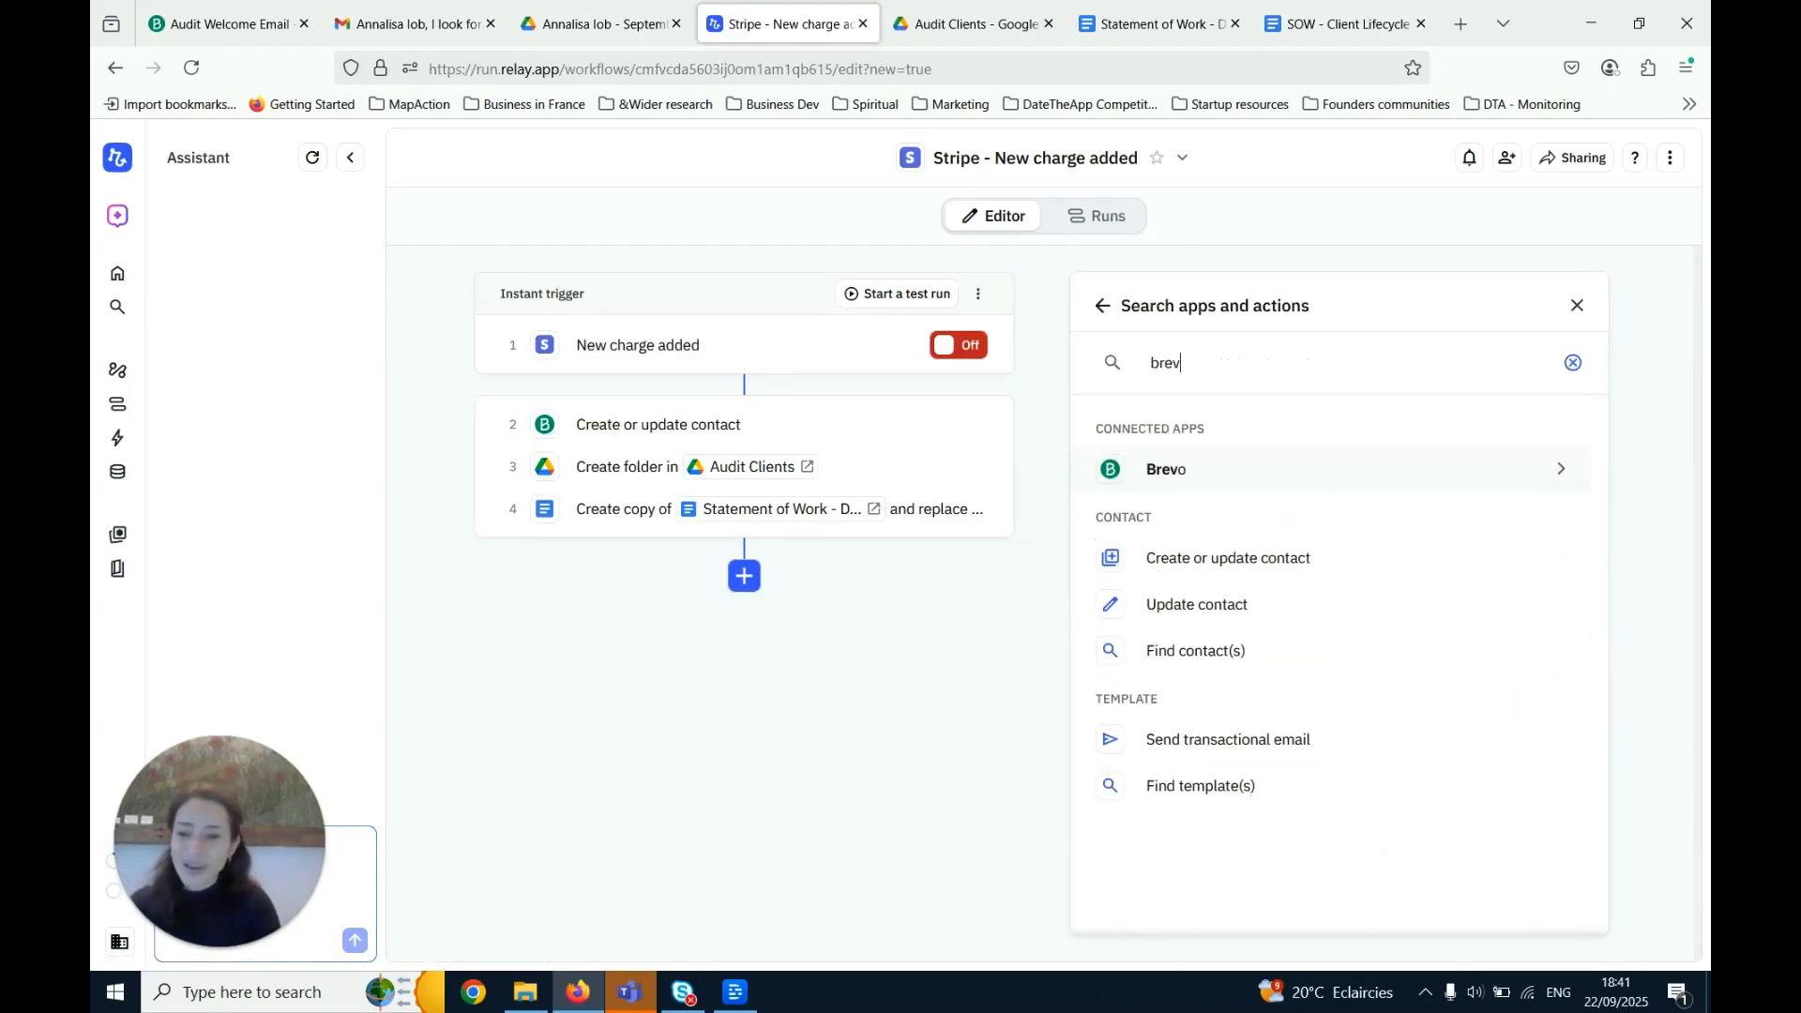
click(1247, 605)
click(1179, 403)
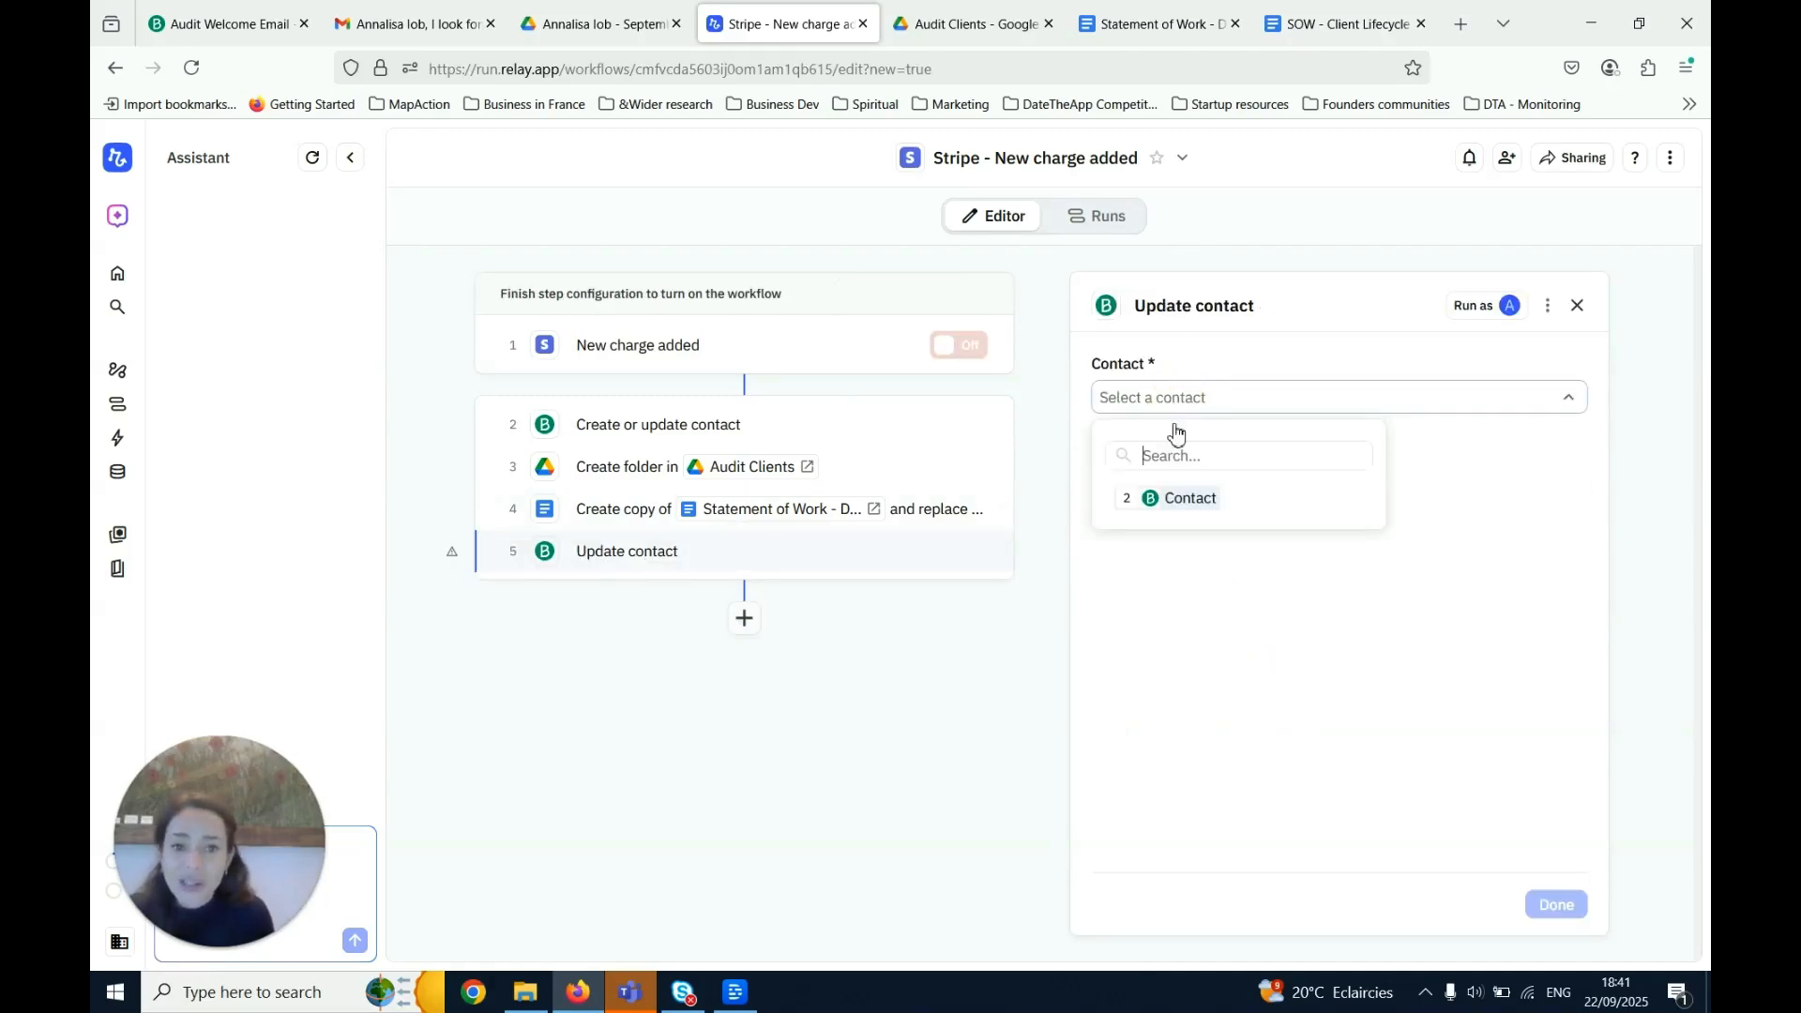
click(1156, 497)
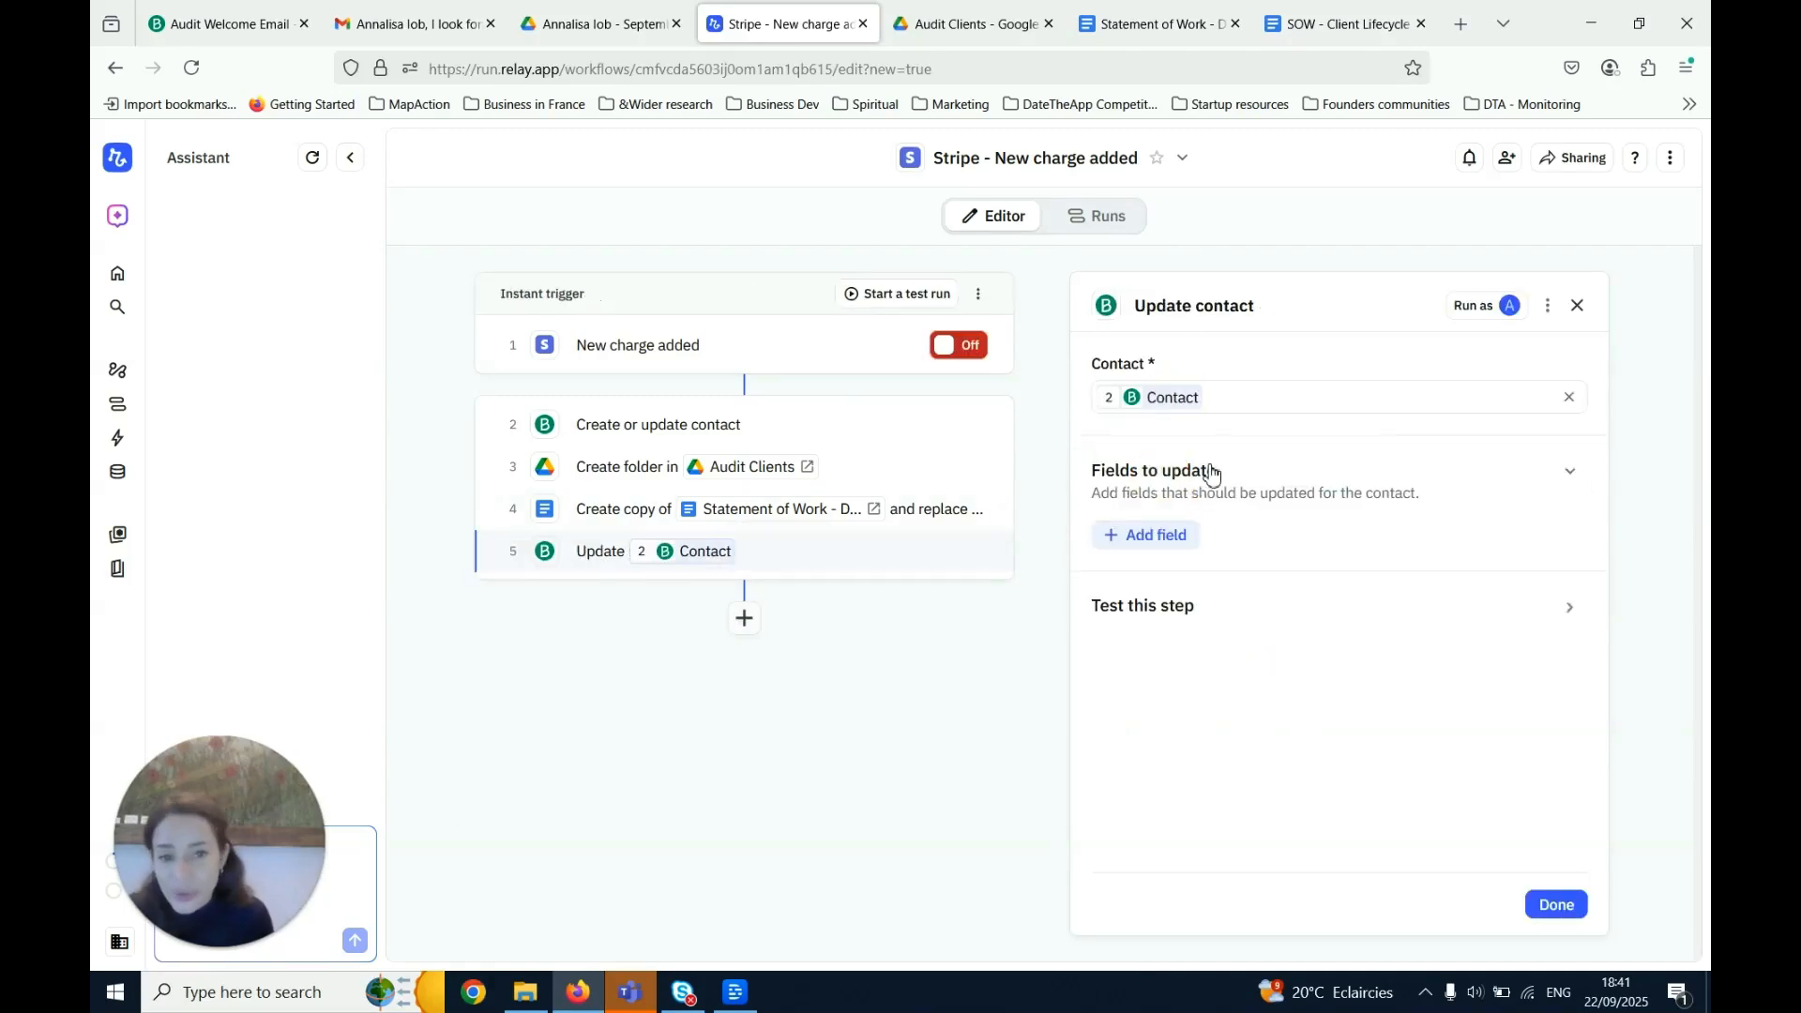
Add the FOLDER_LINK field to the contact update, fill it with the step 3 Folder URL, and close the step
click(1180, 537)
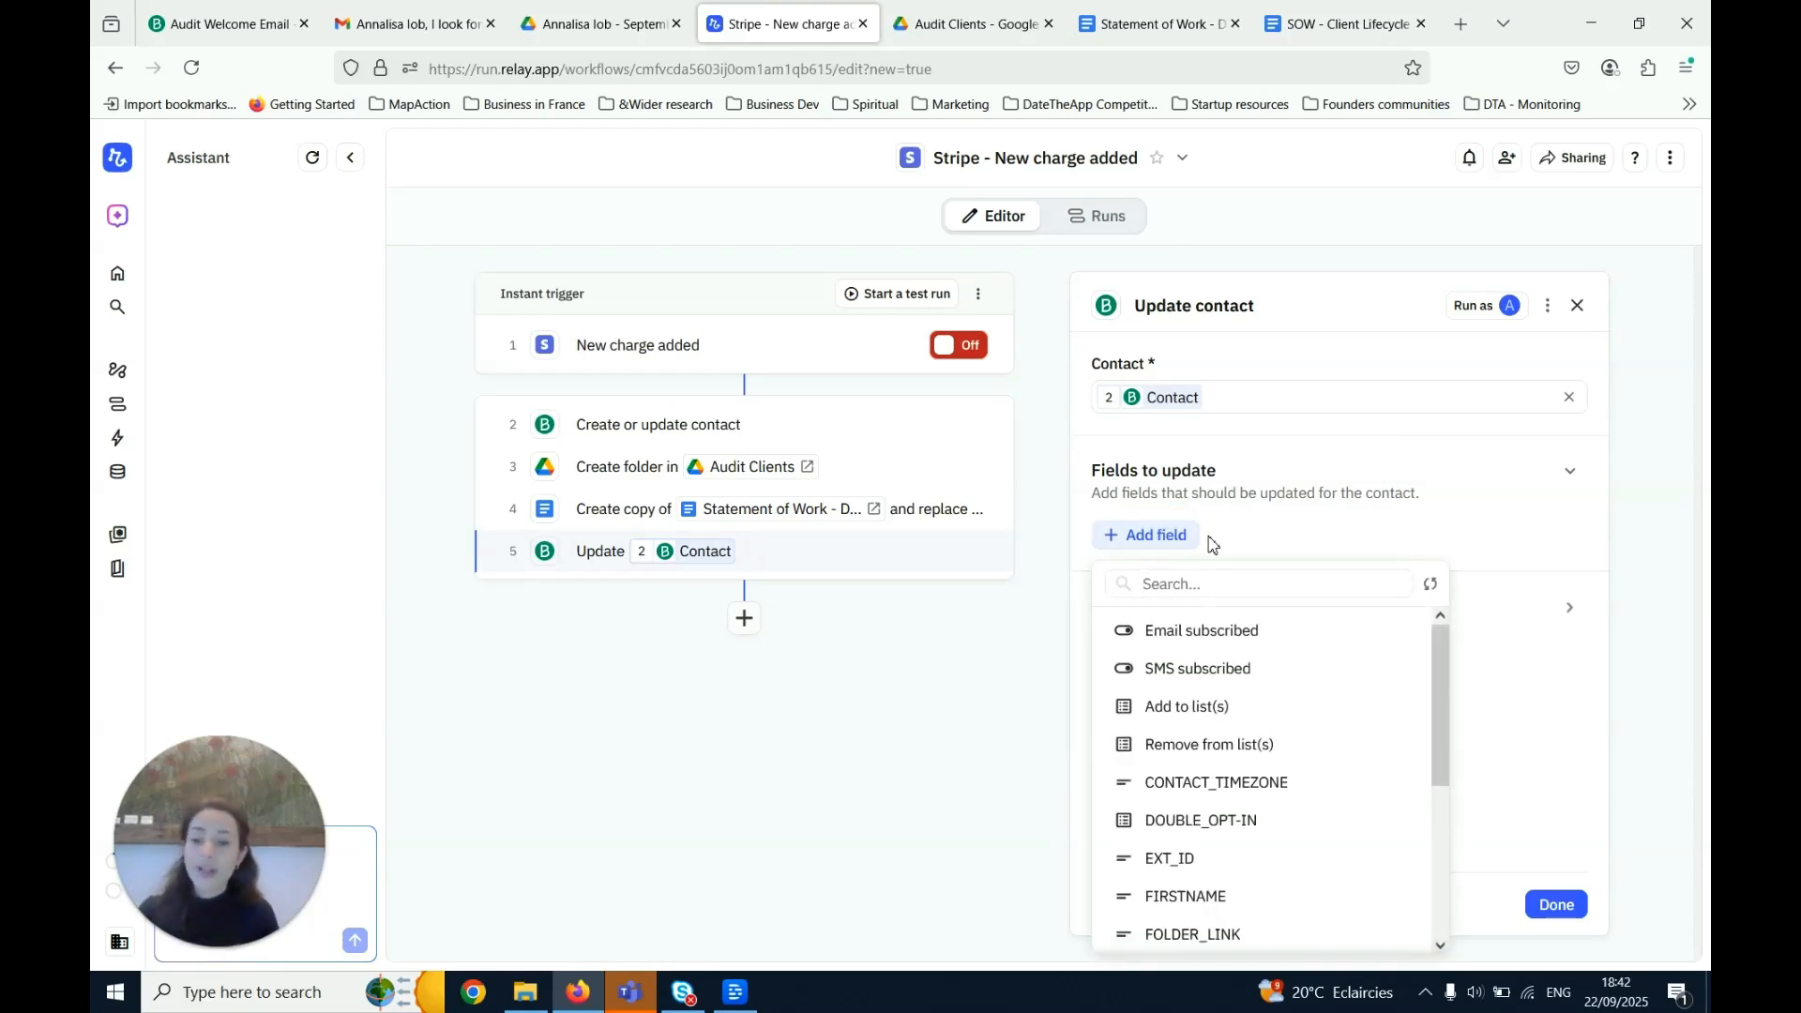
click(1193, 934)
click(1572, 571)
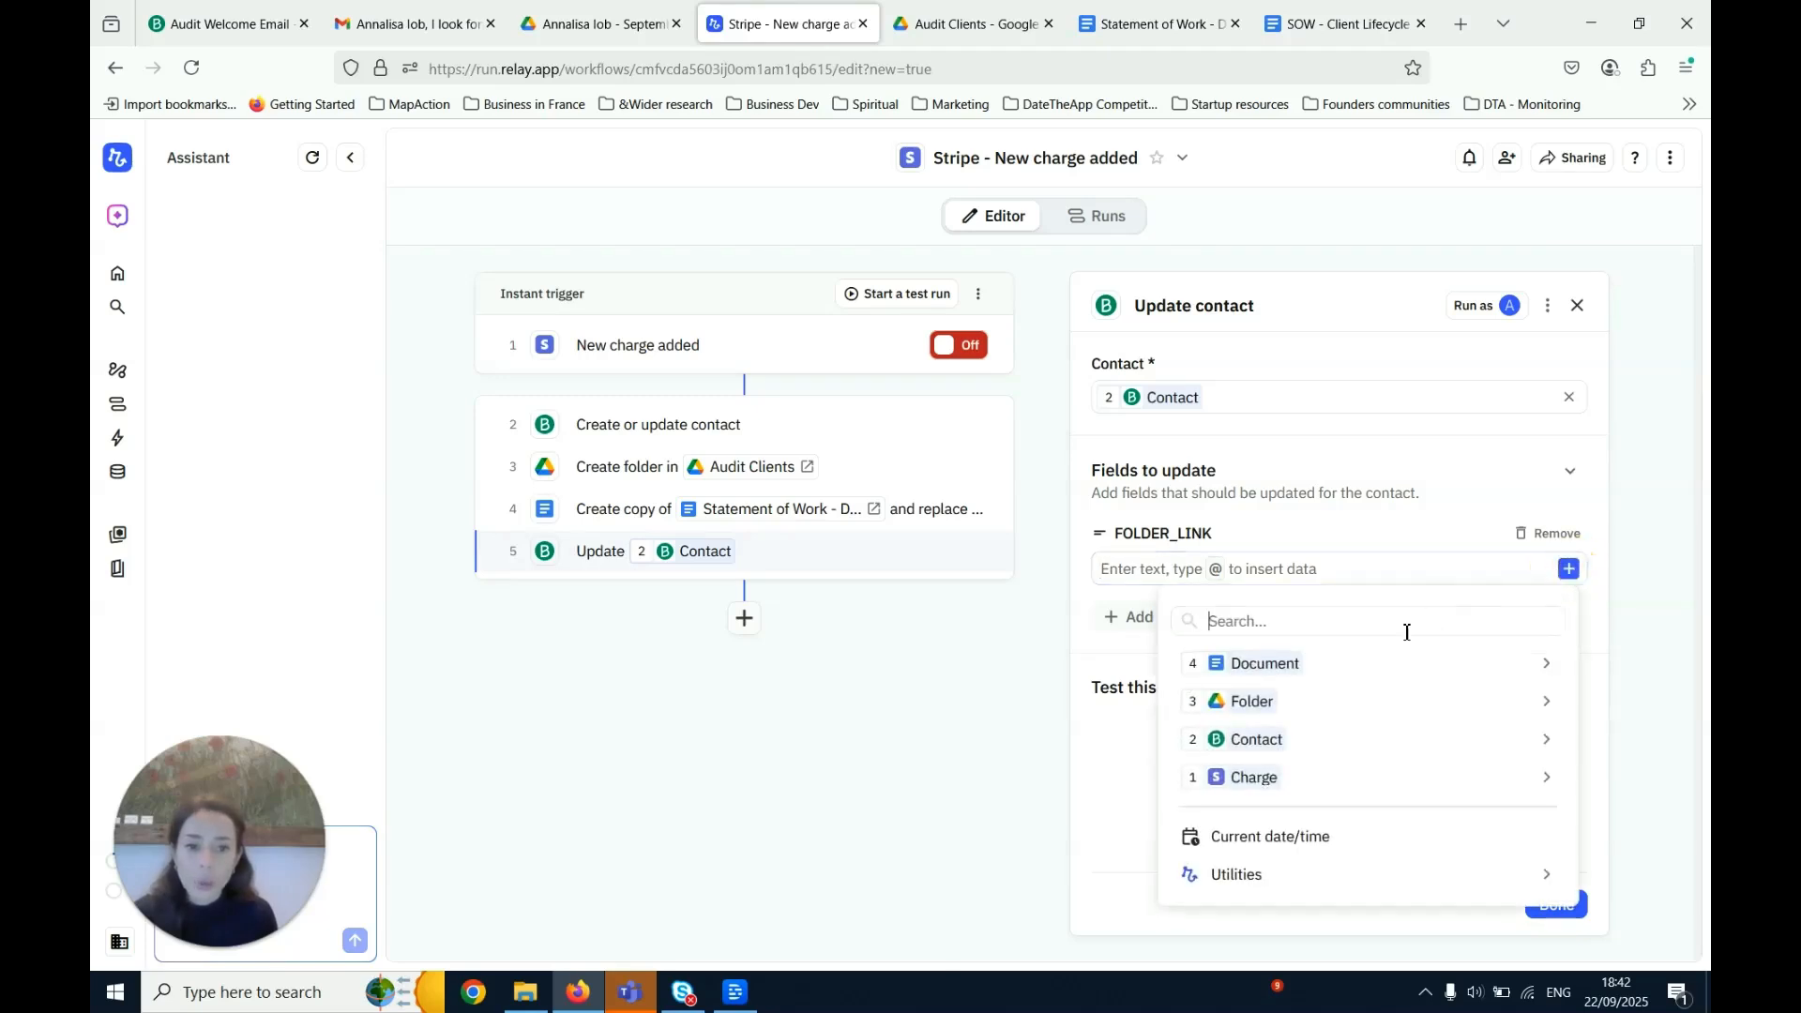
mouse_move(1209, 702)
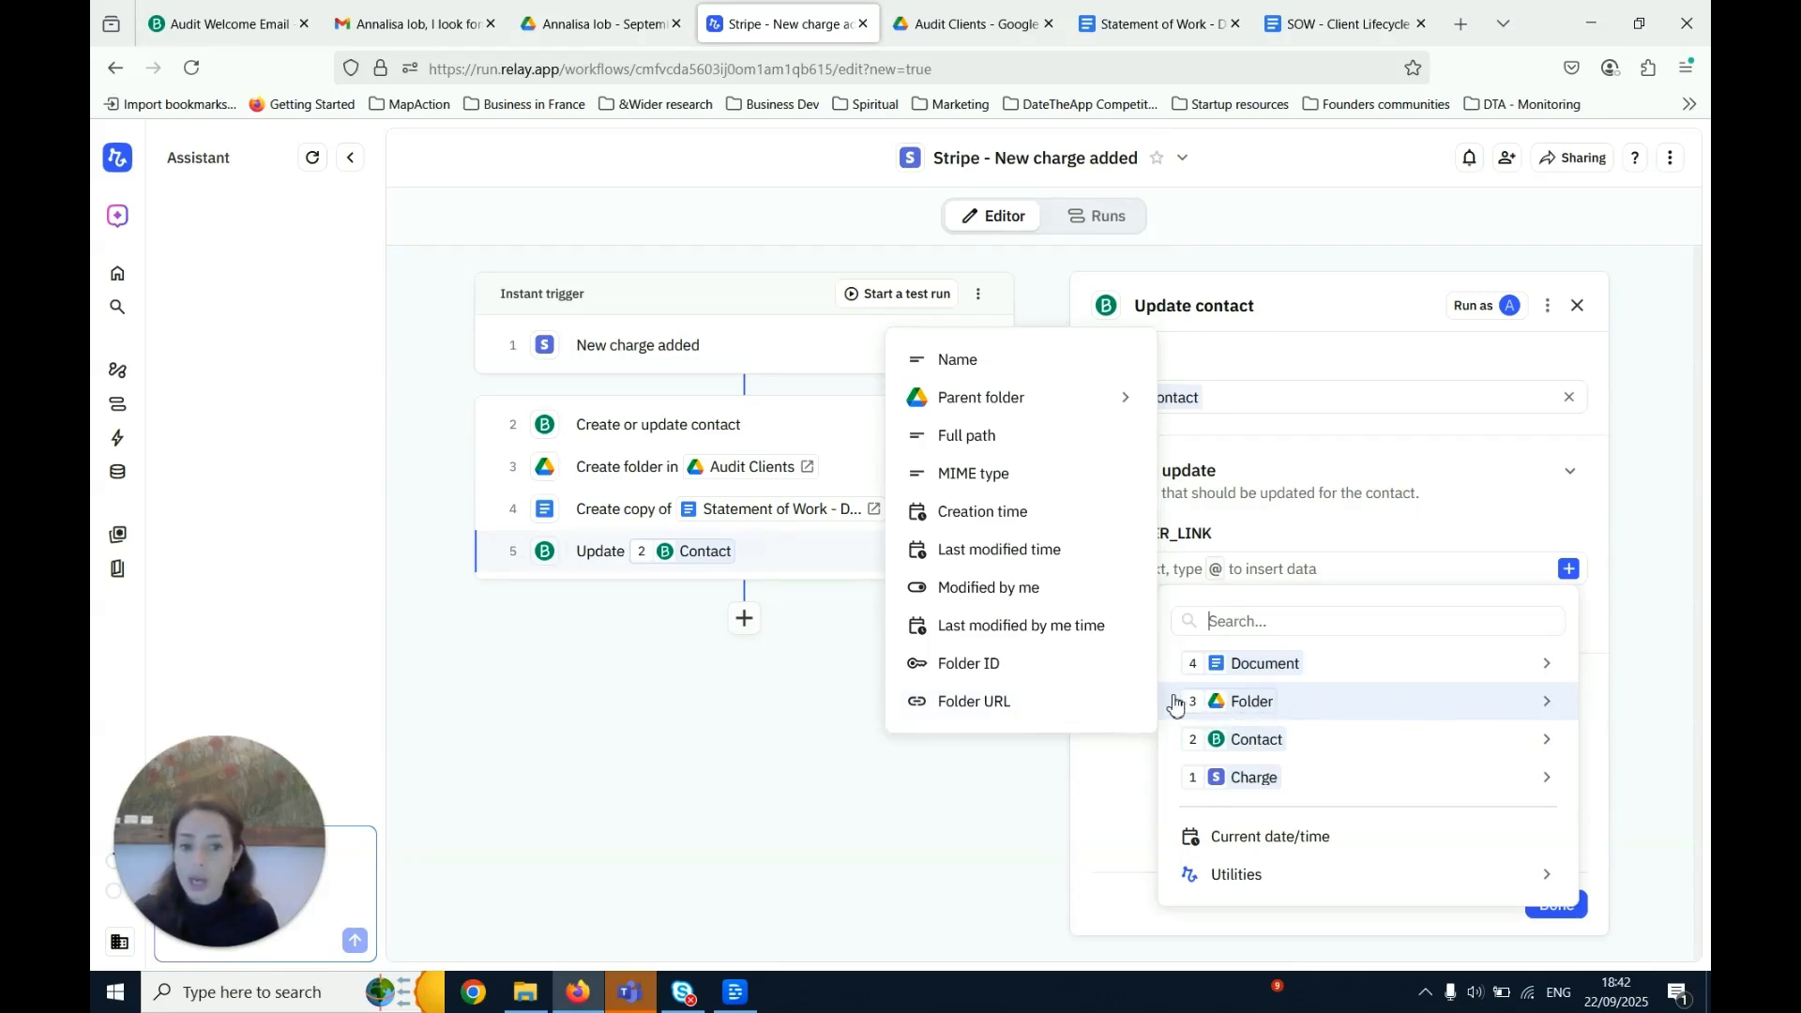
click(999, 705)
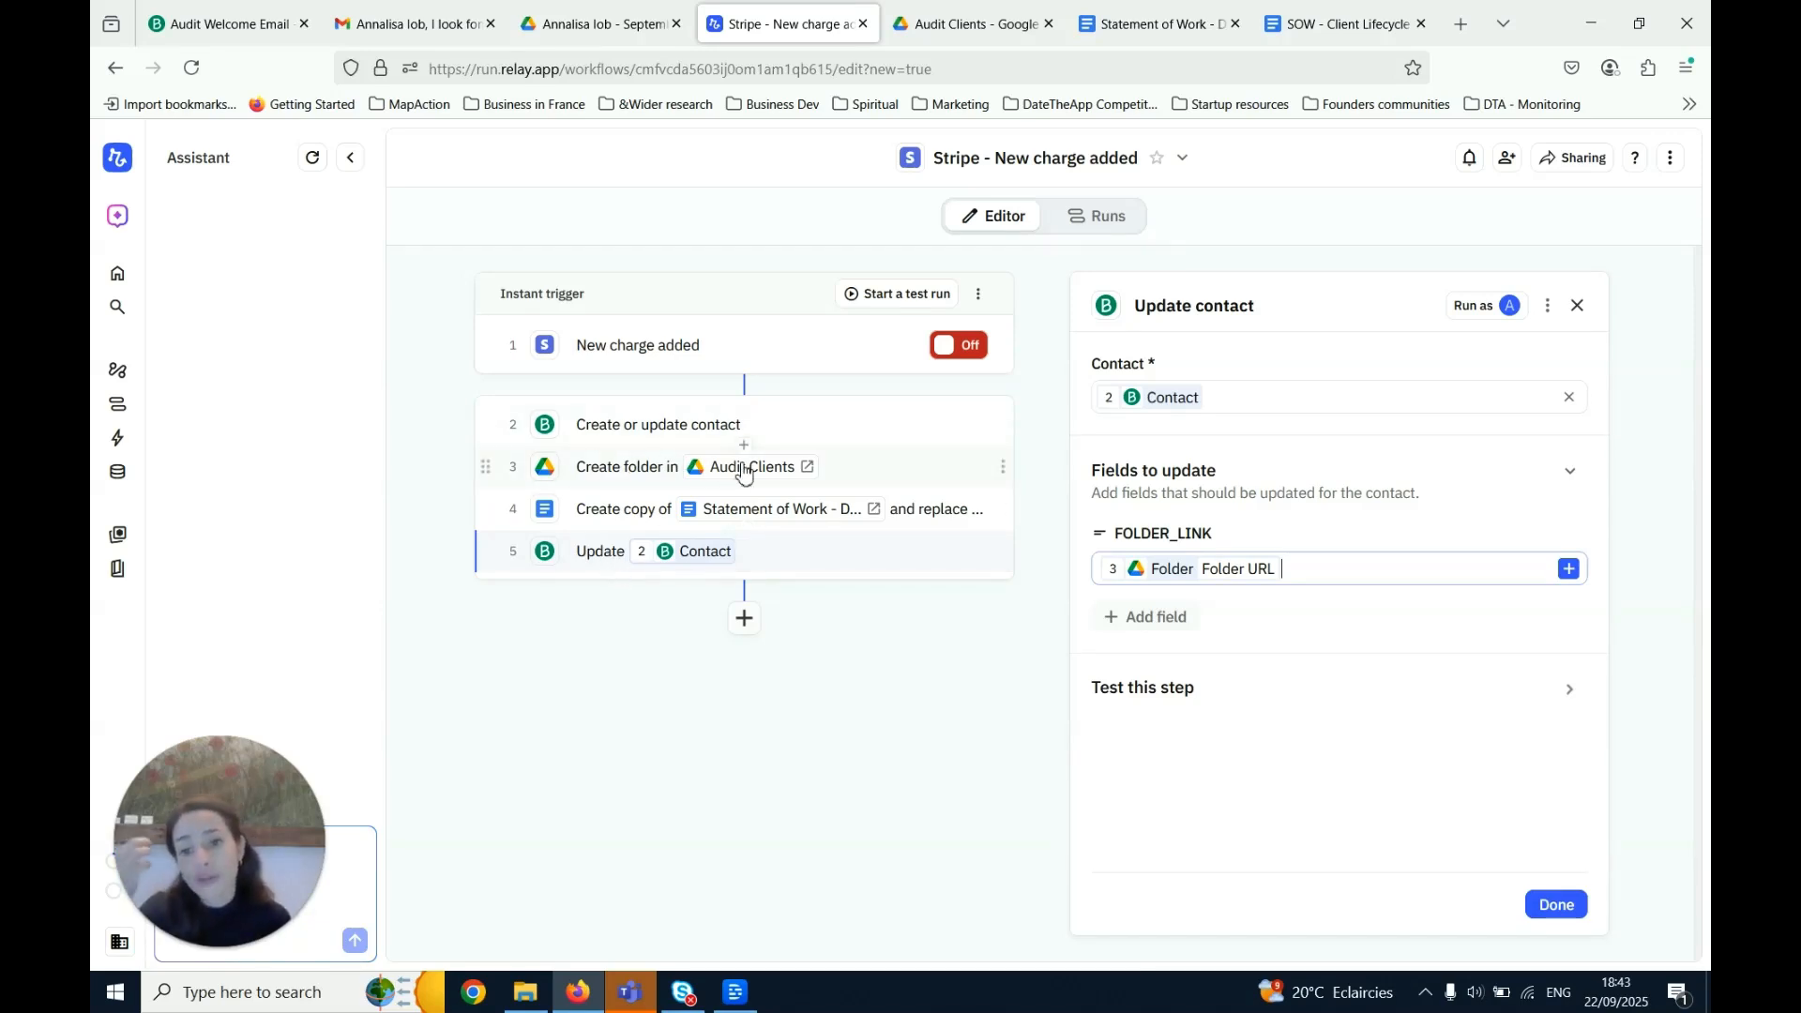
mouse_move(746, 469)
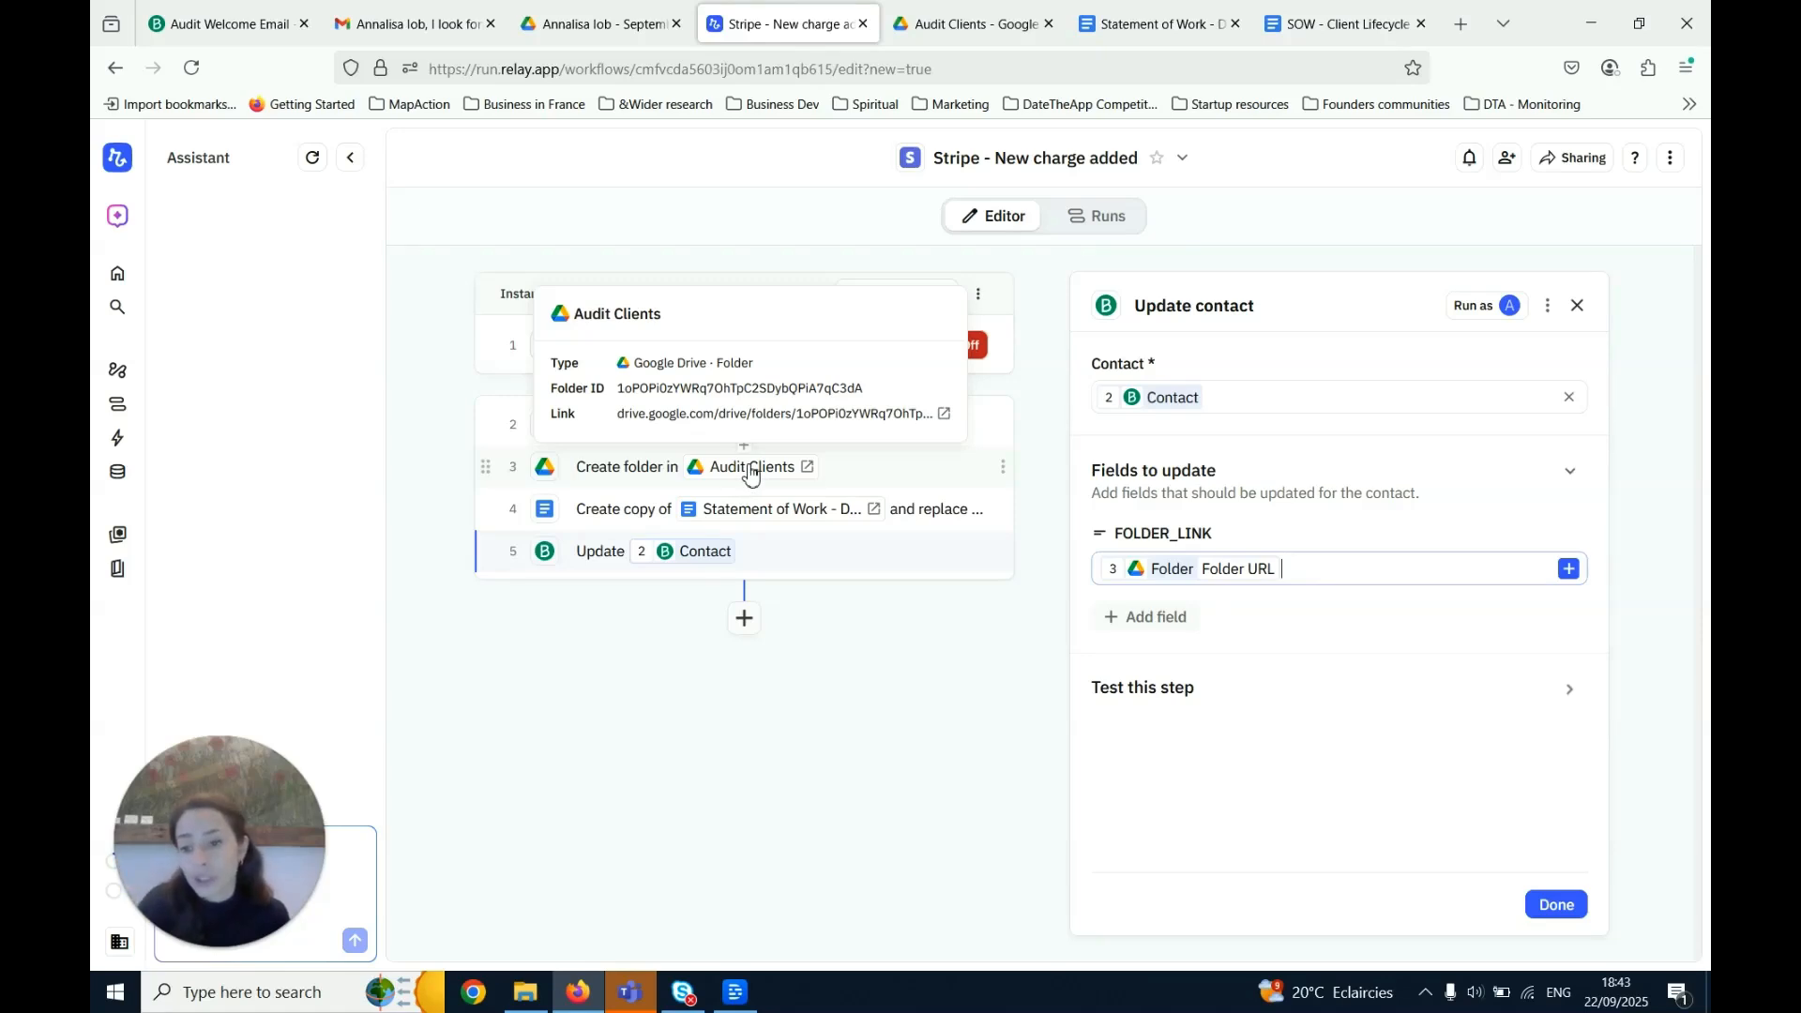
mouse_move(733, 557)
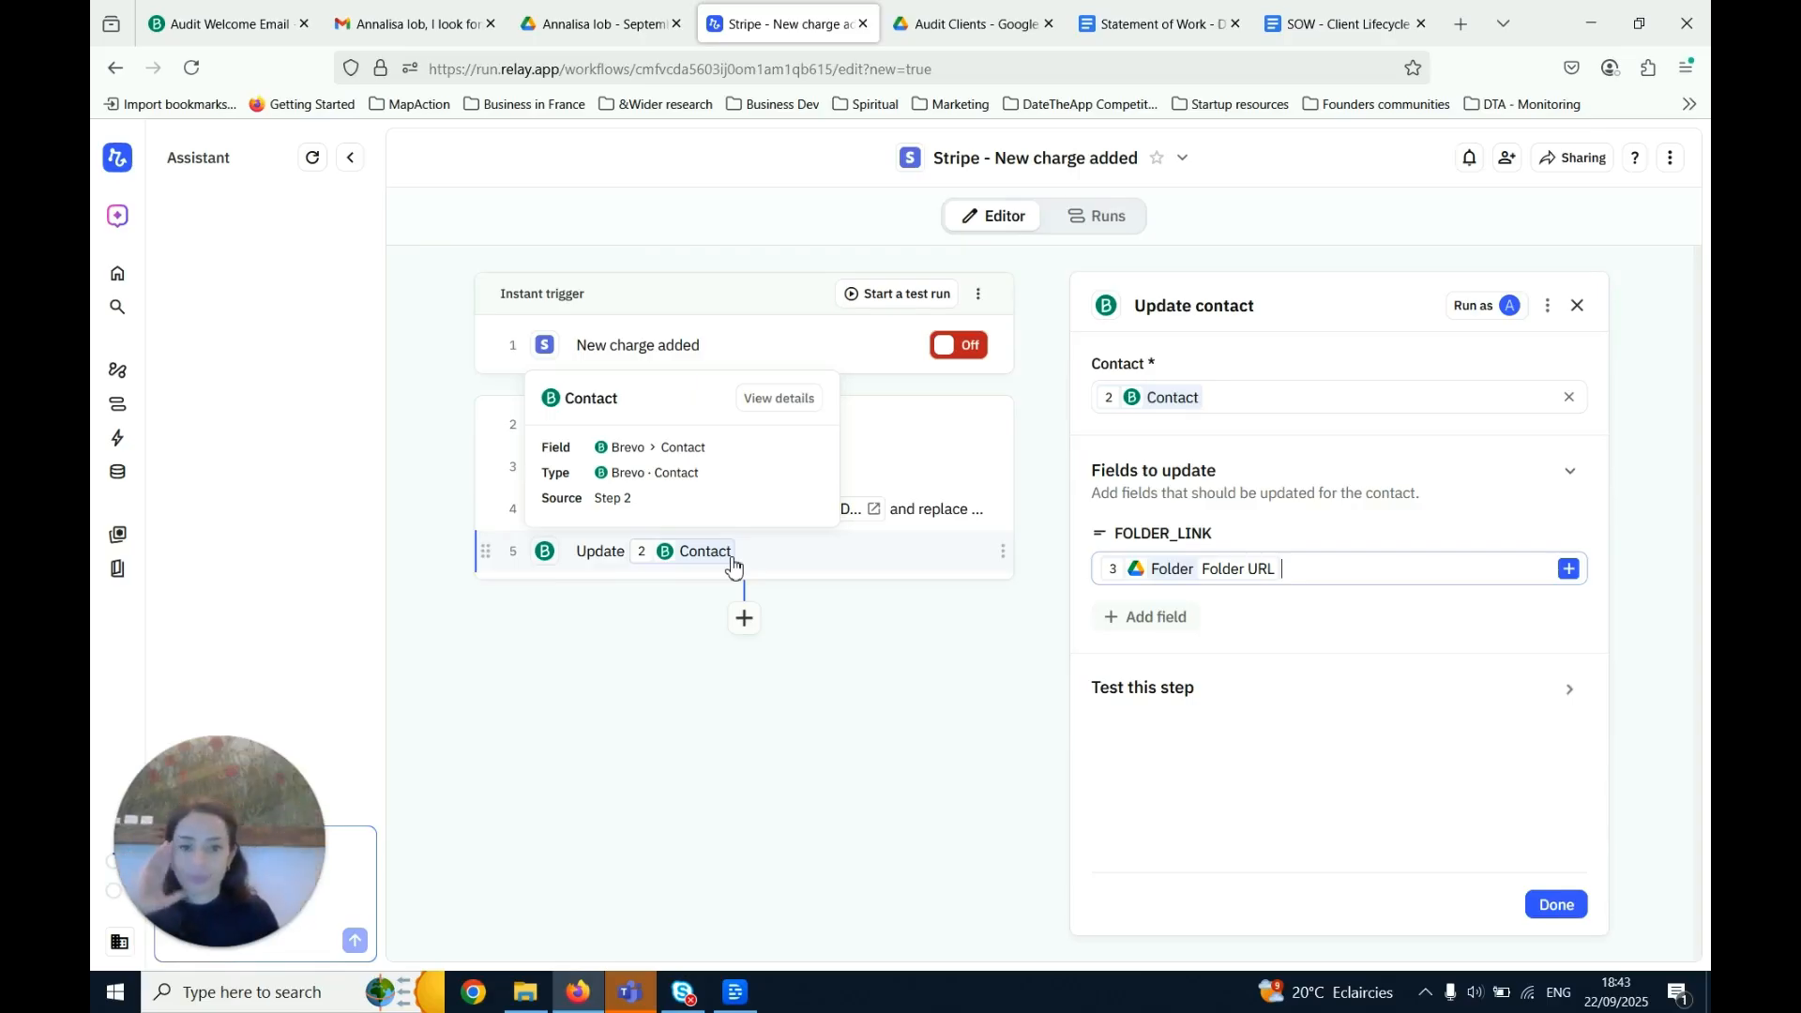
click(1057, 781)
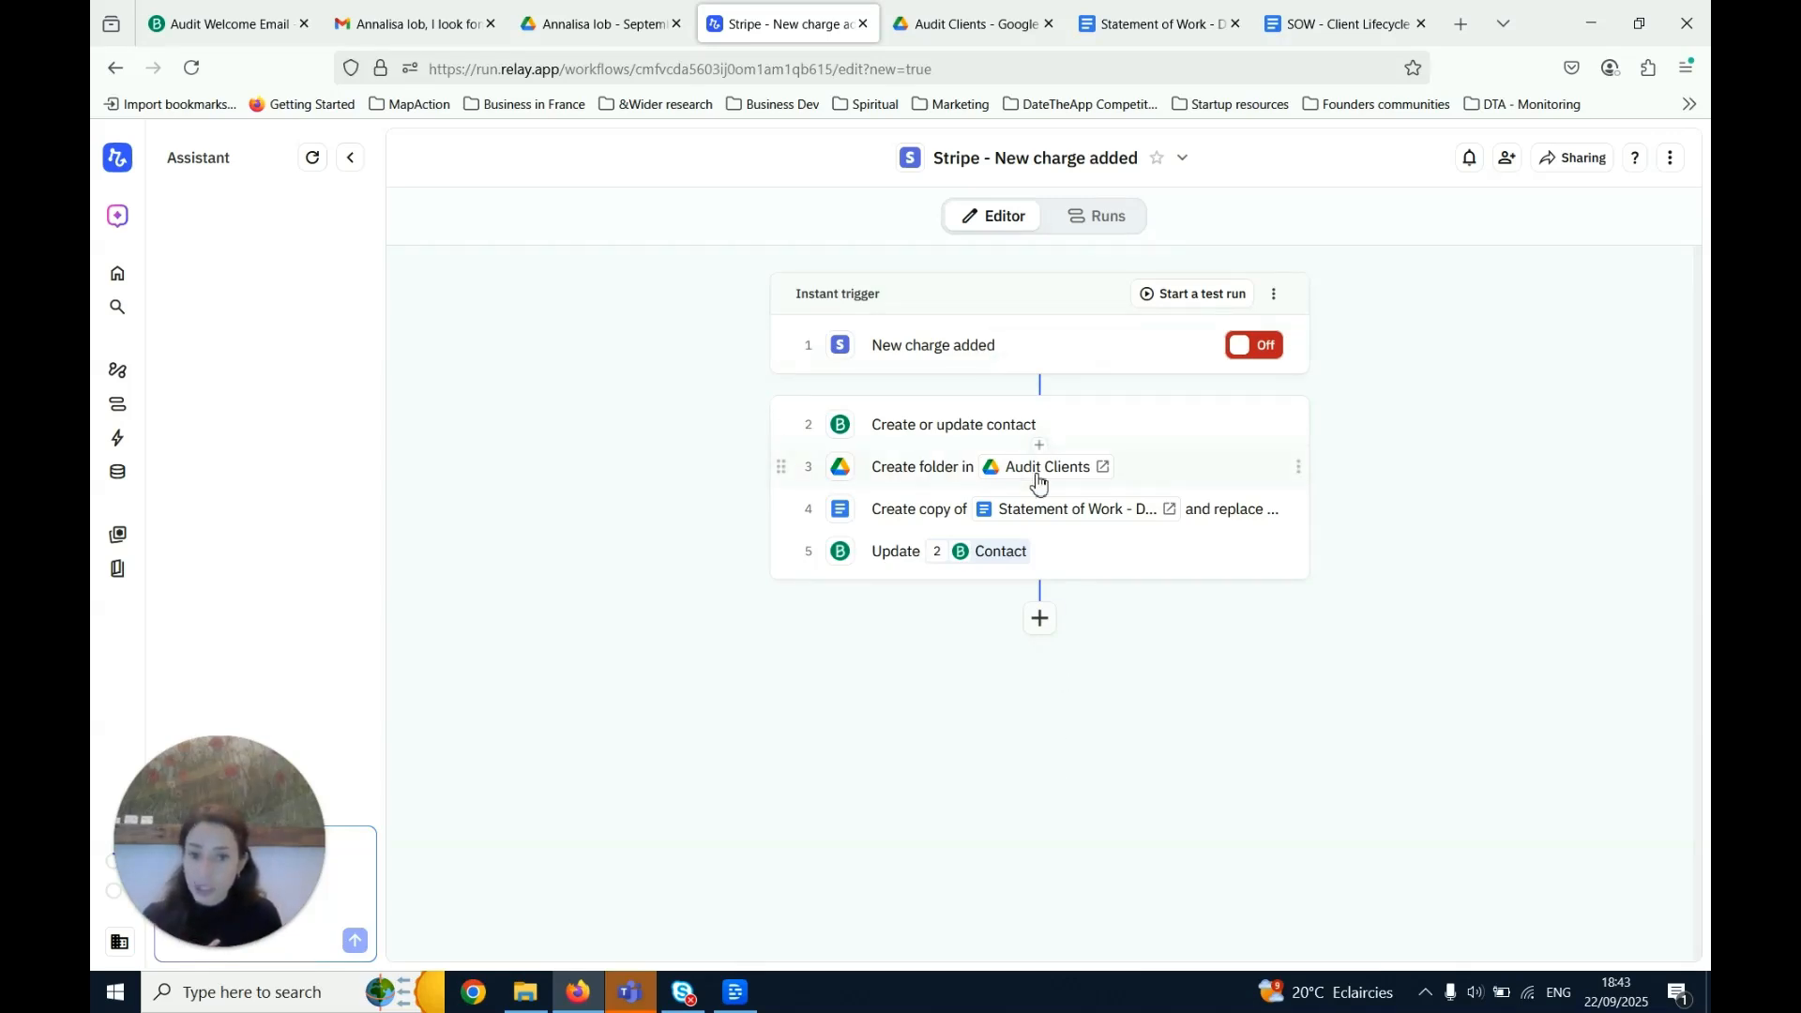
Append a Google Drive Update folder sharing permissions action to the end of the workflow
mouse_move(1026, 471)
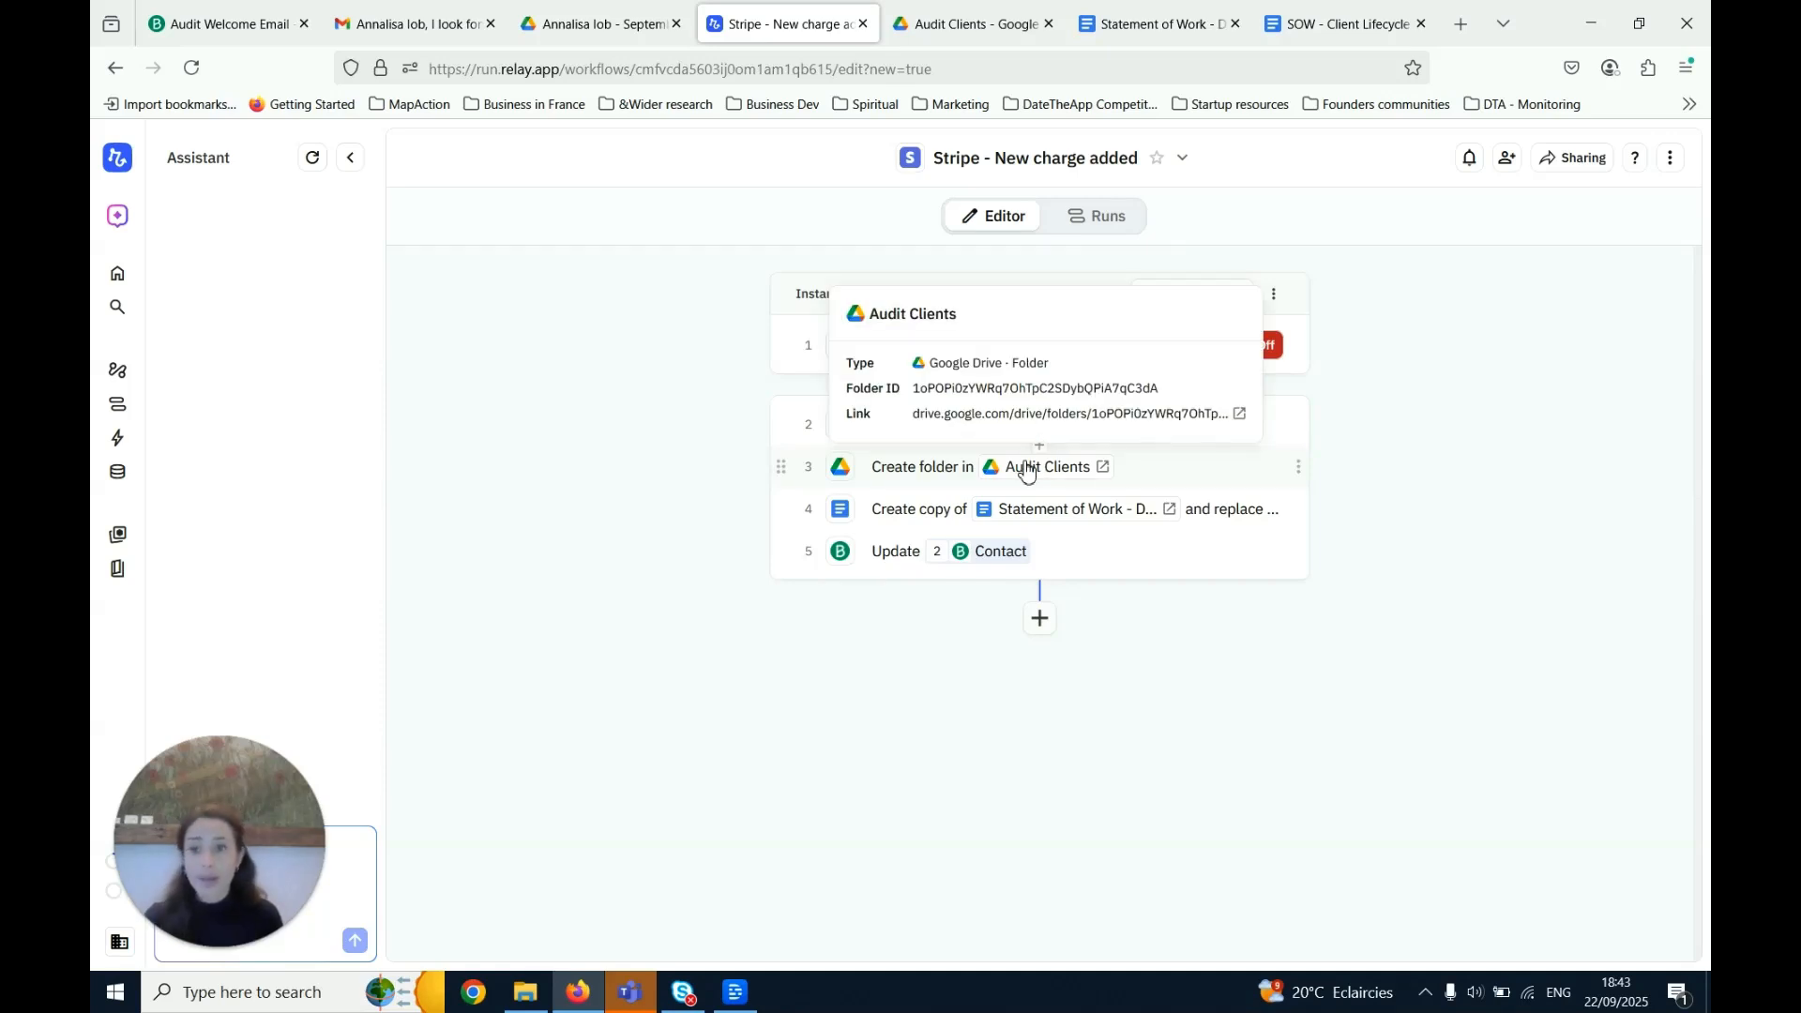
click(403, 23)
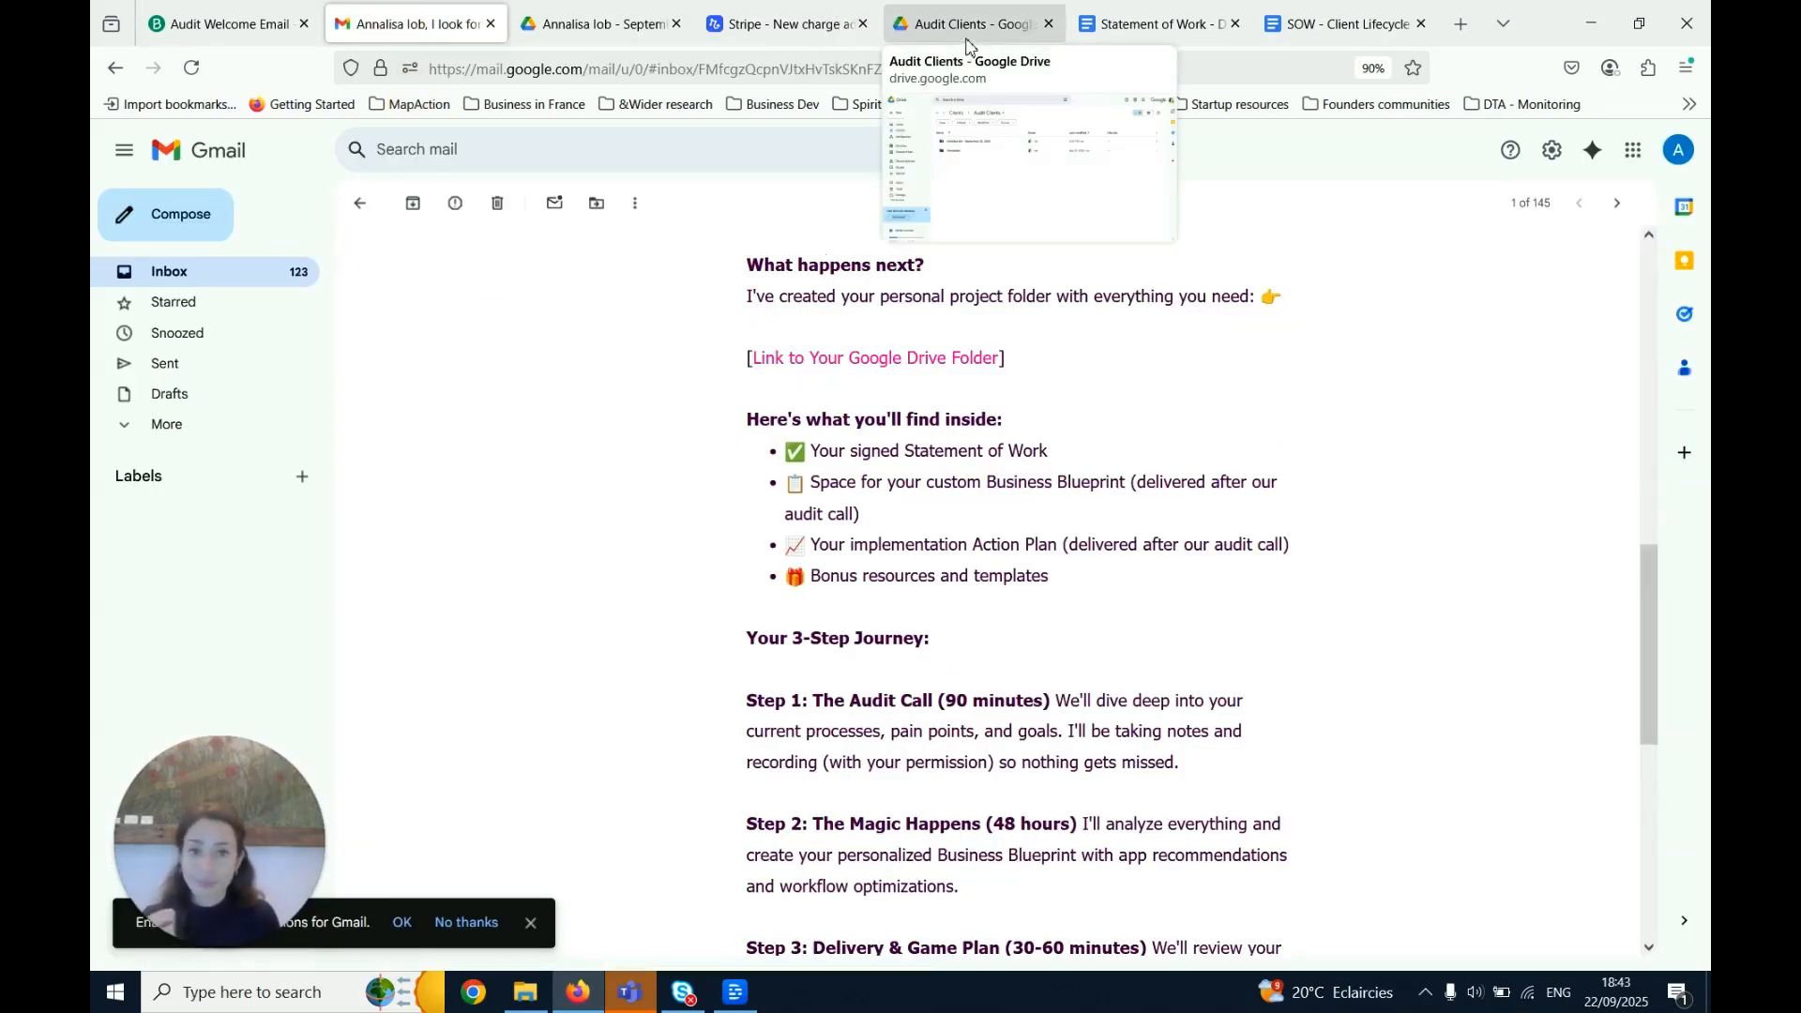
click(778, 24)
click(1038, 619)
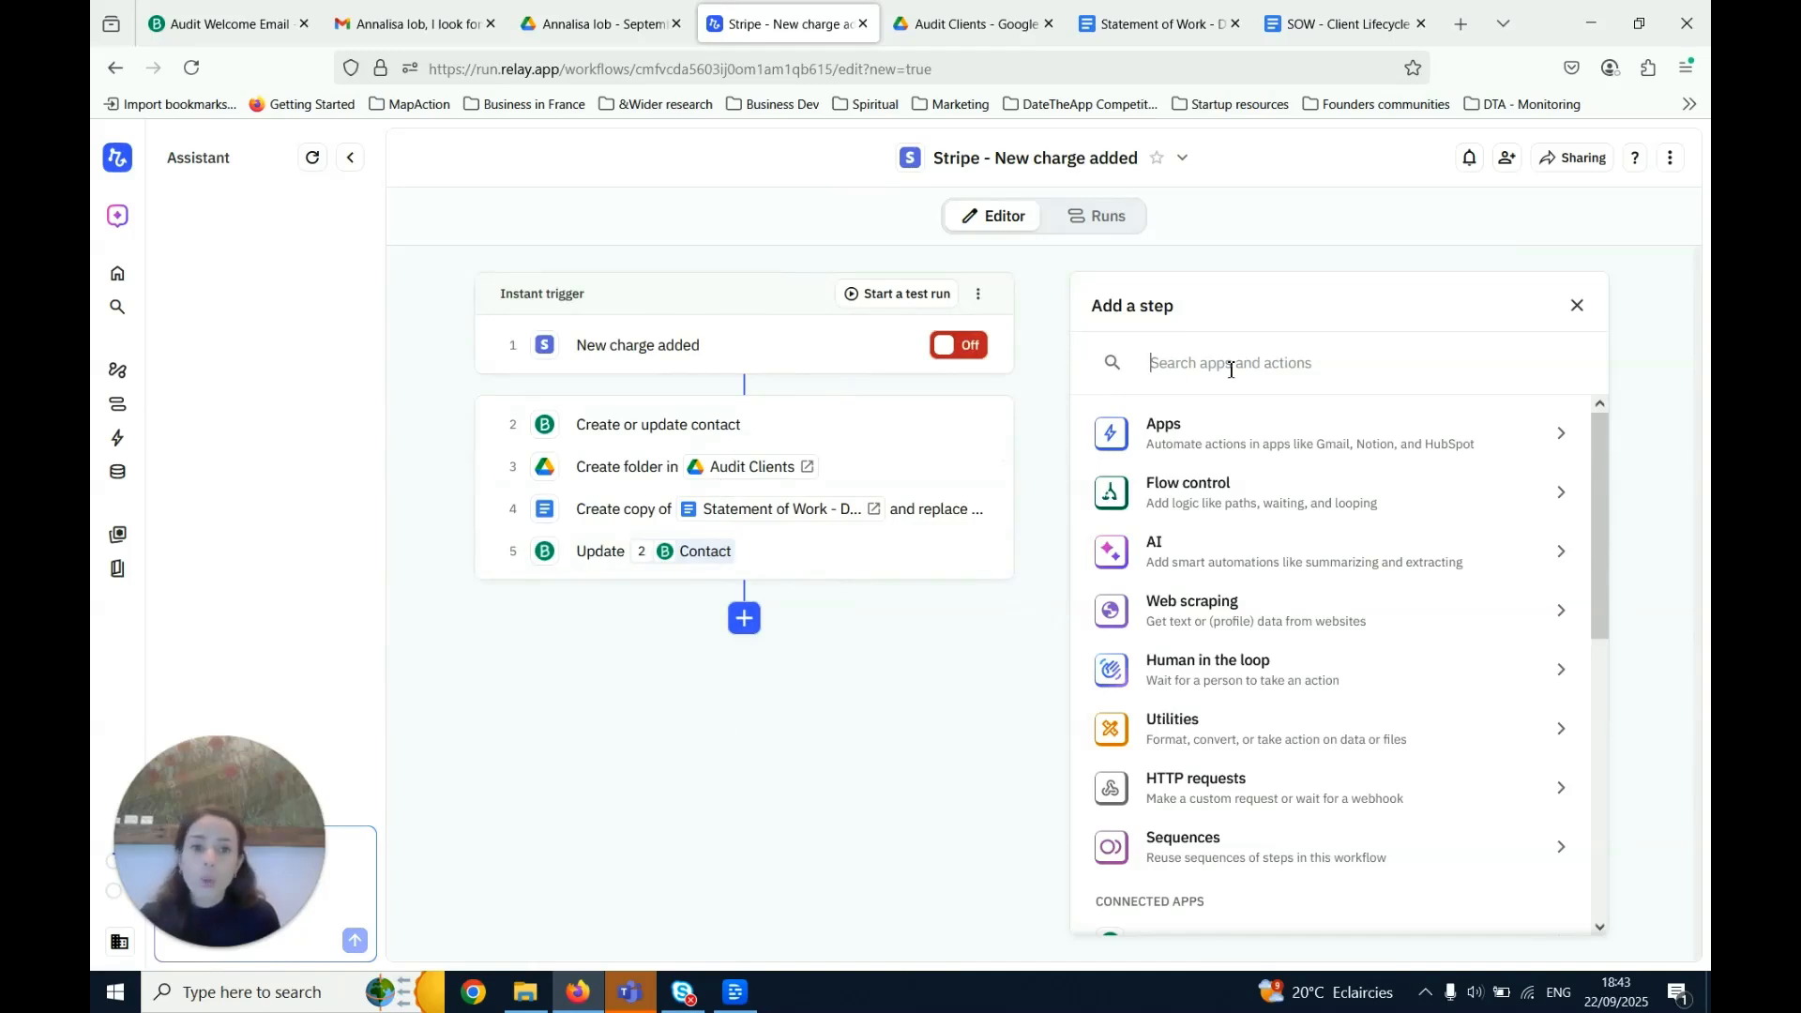
text(google)
click(1491, 719)
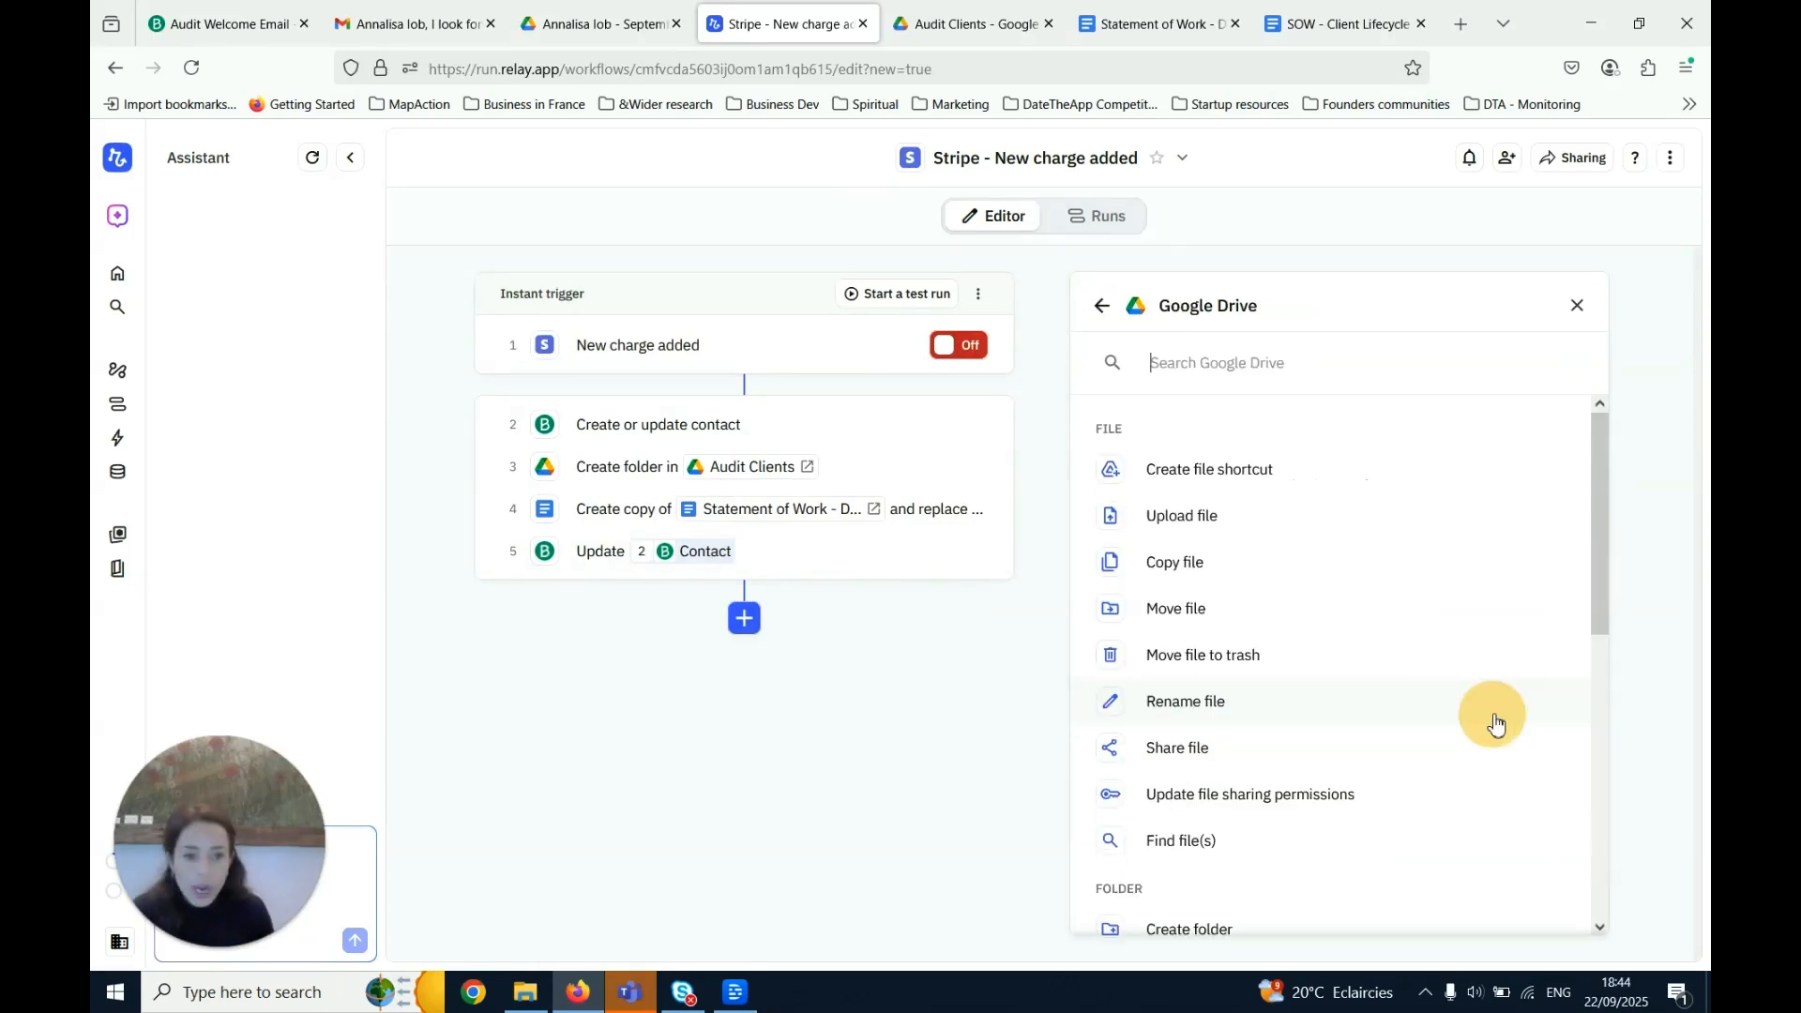
scroll(1228, 621, down, 7)
click(1226, 619)
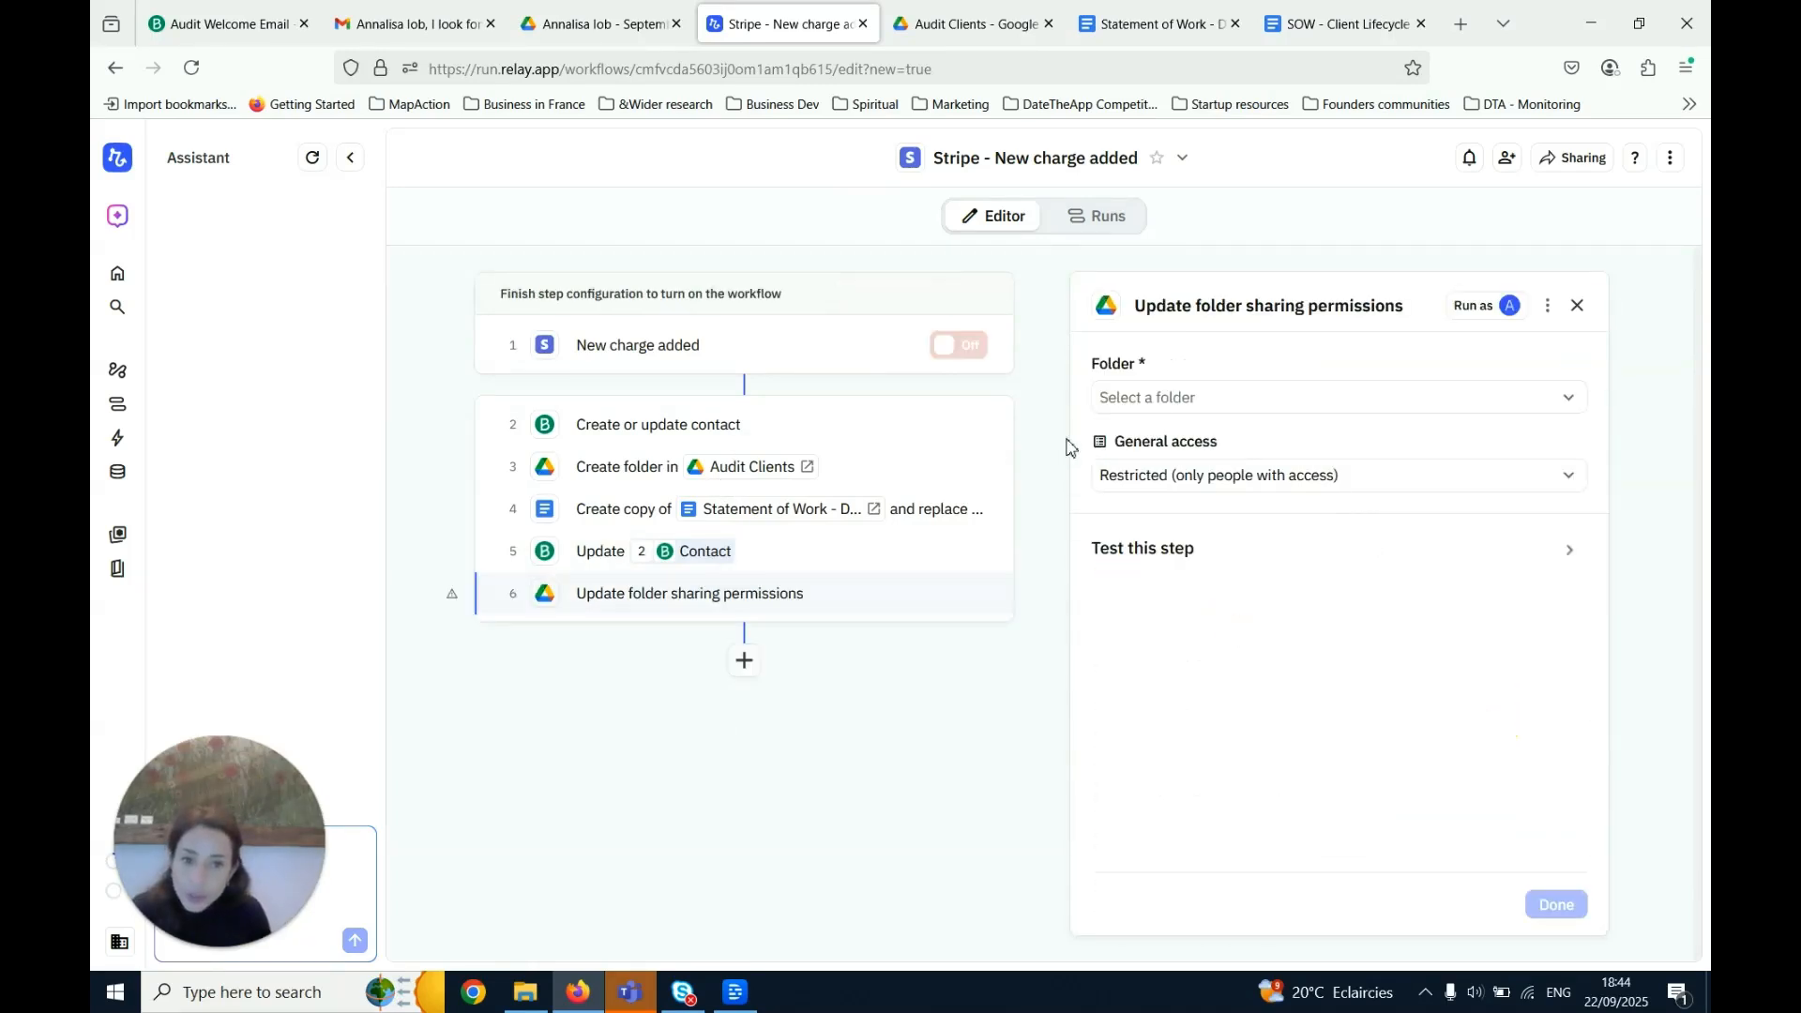
Target the step 3 Folder, set general access to Anyone with the link, check the role options, and finish the sharing step
click(1144, 399)
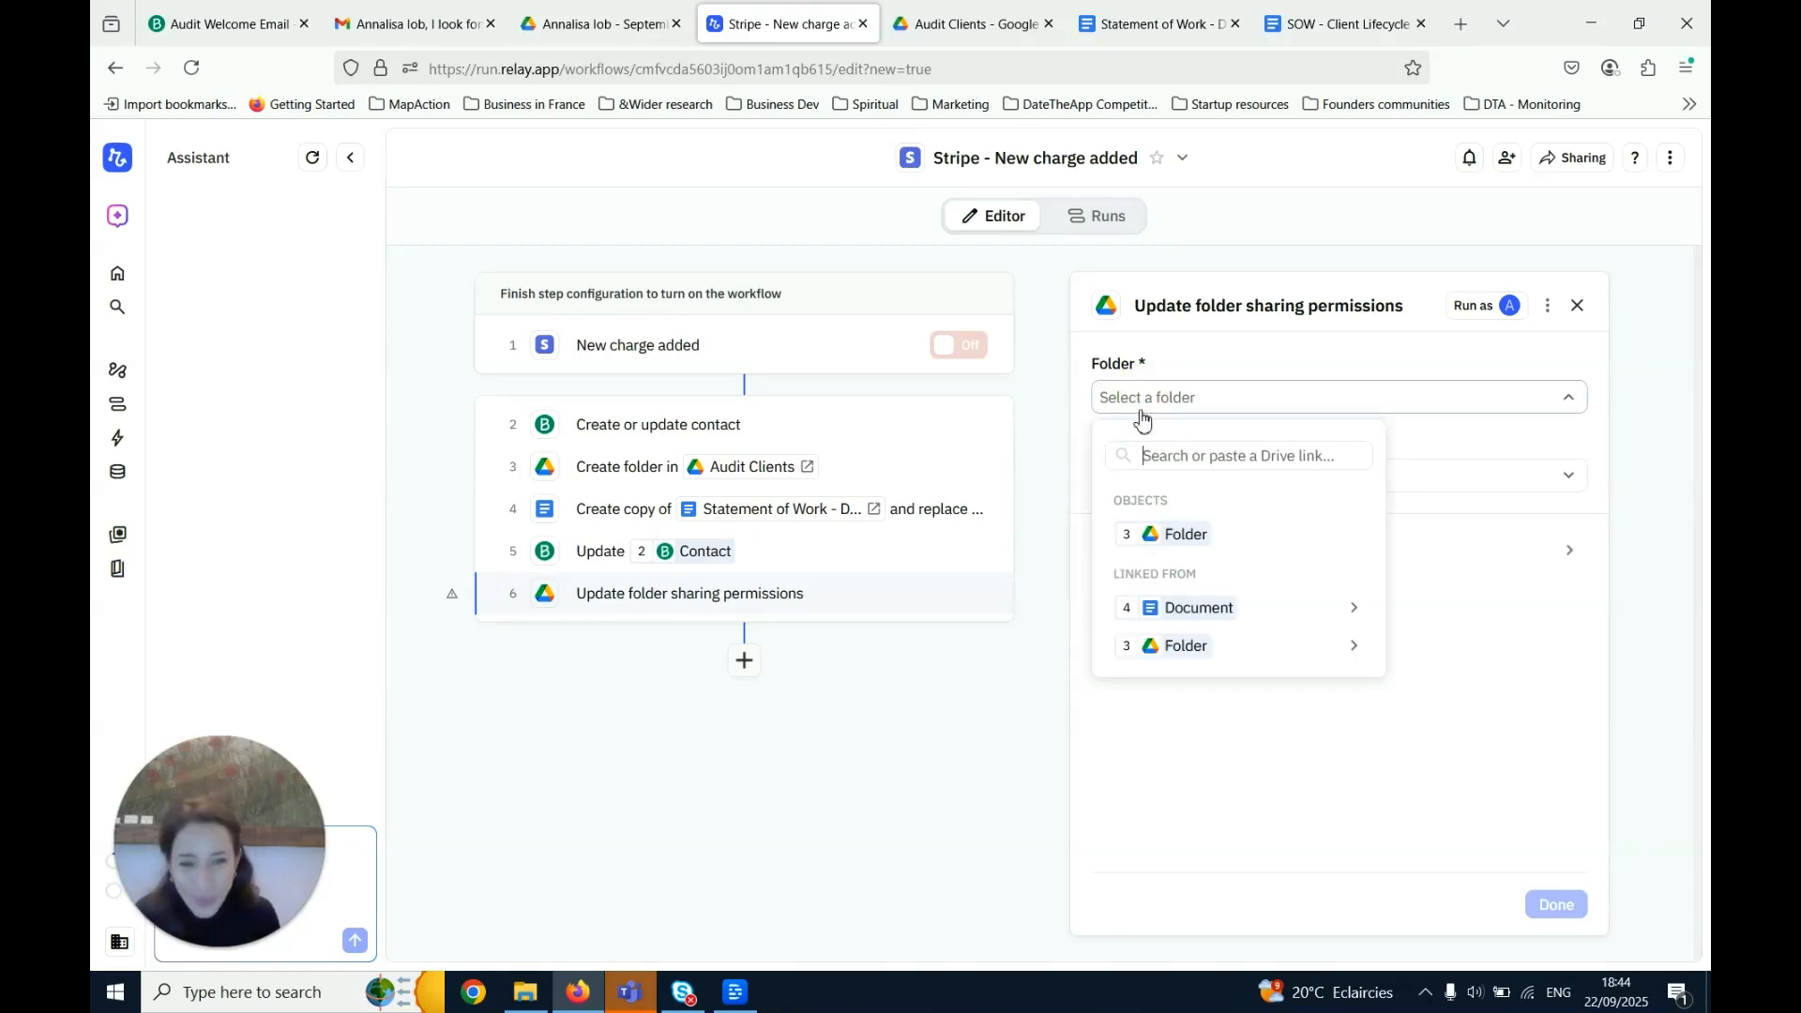
click(1156, 546)
click(1280, 478)
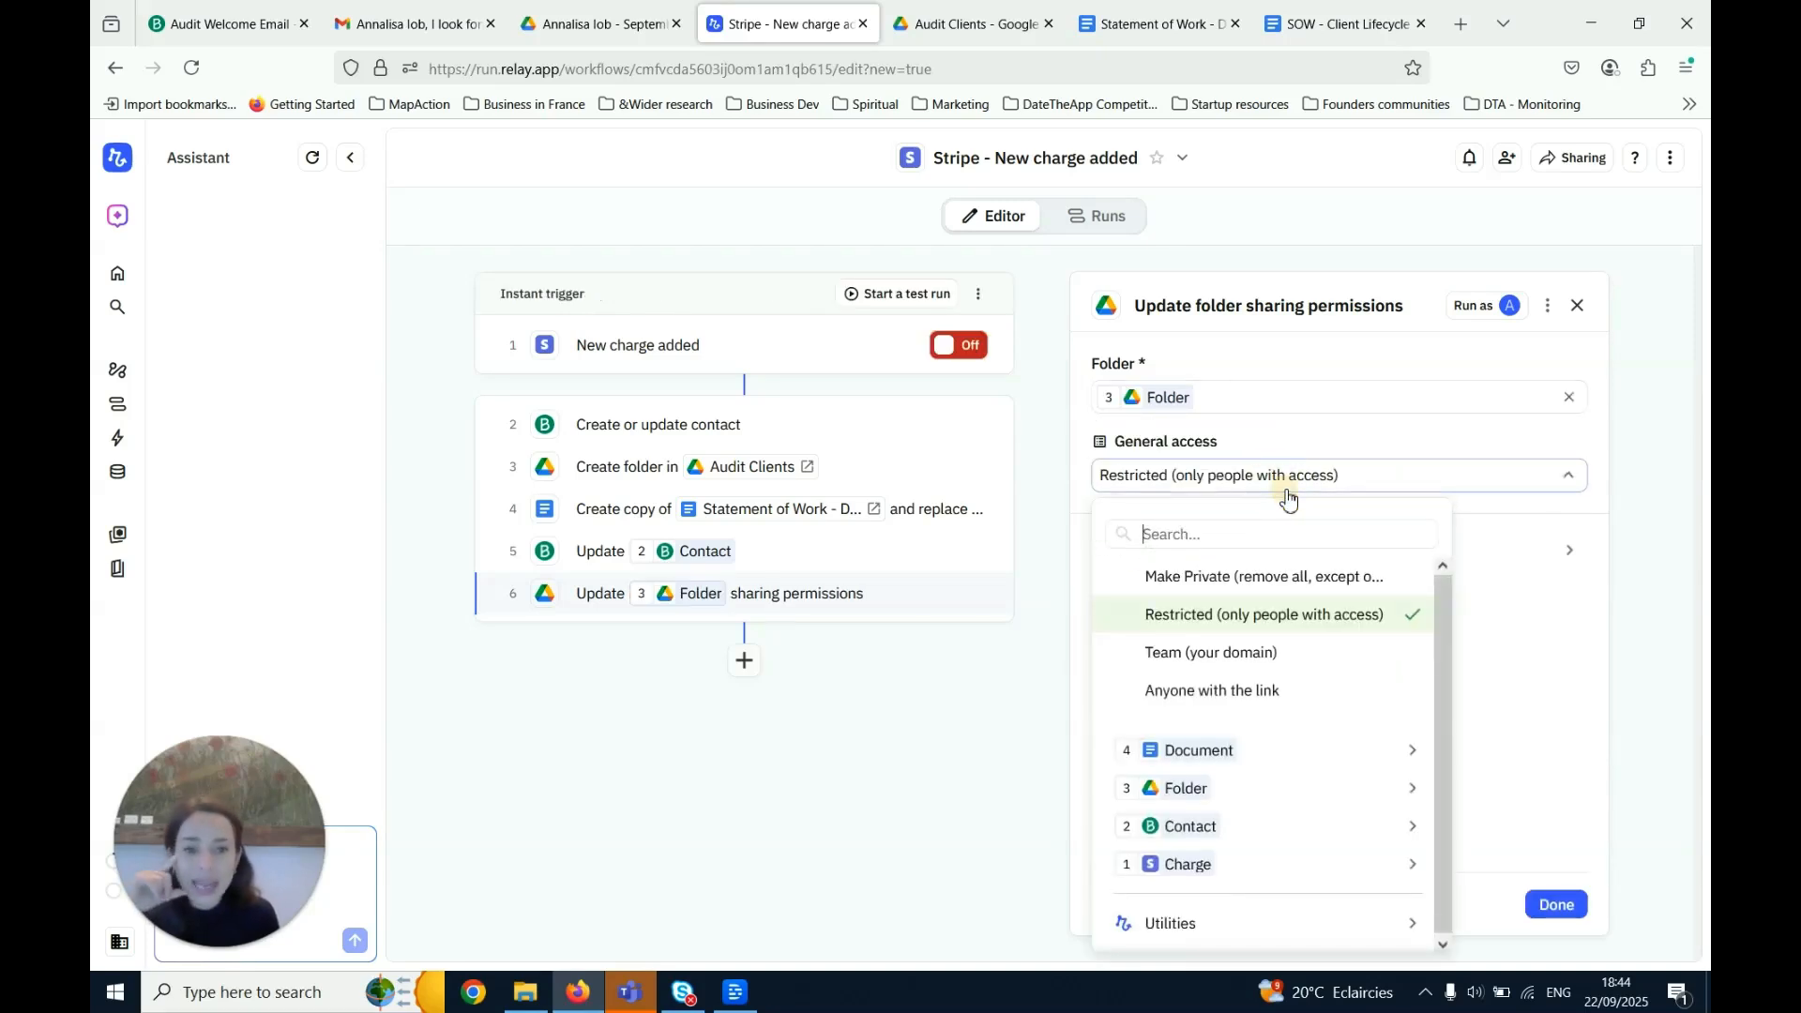
click(1209, 699)
click(1146, 565)
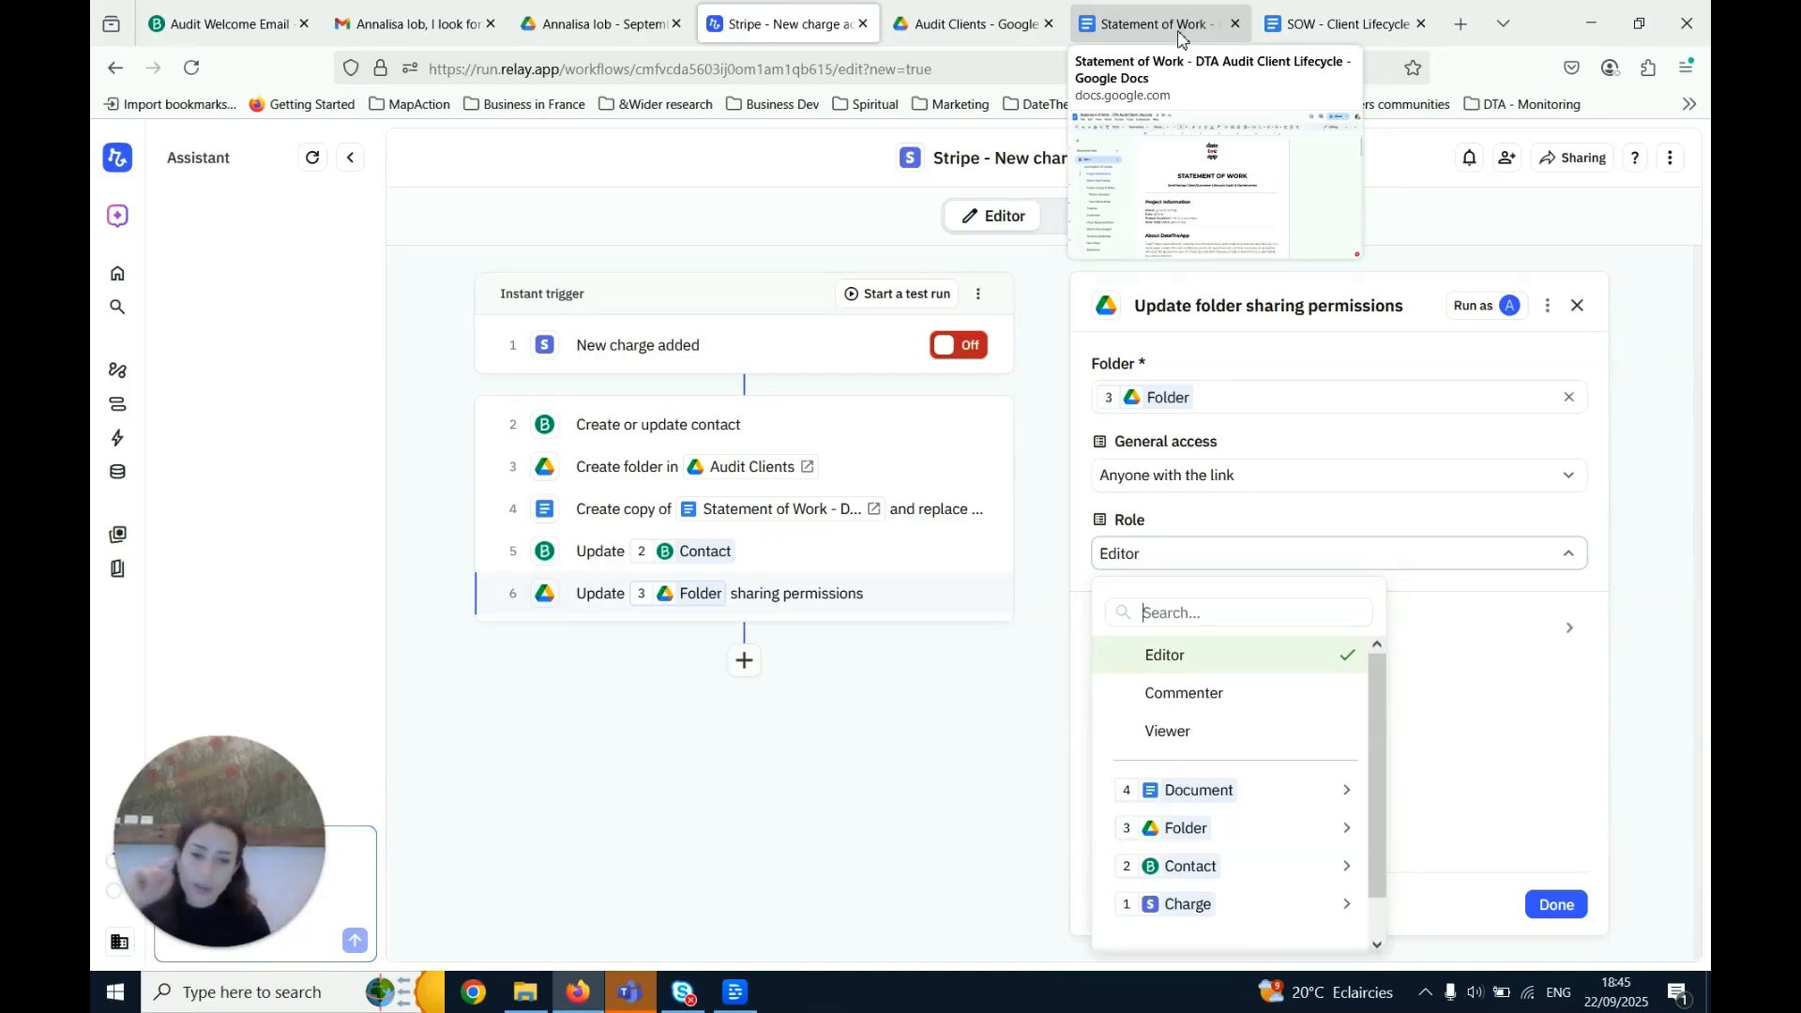
click(1556, 904)
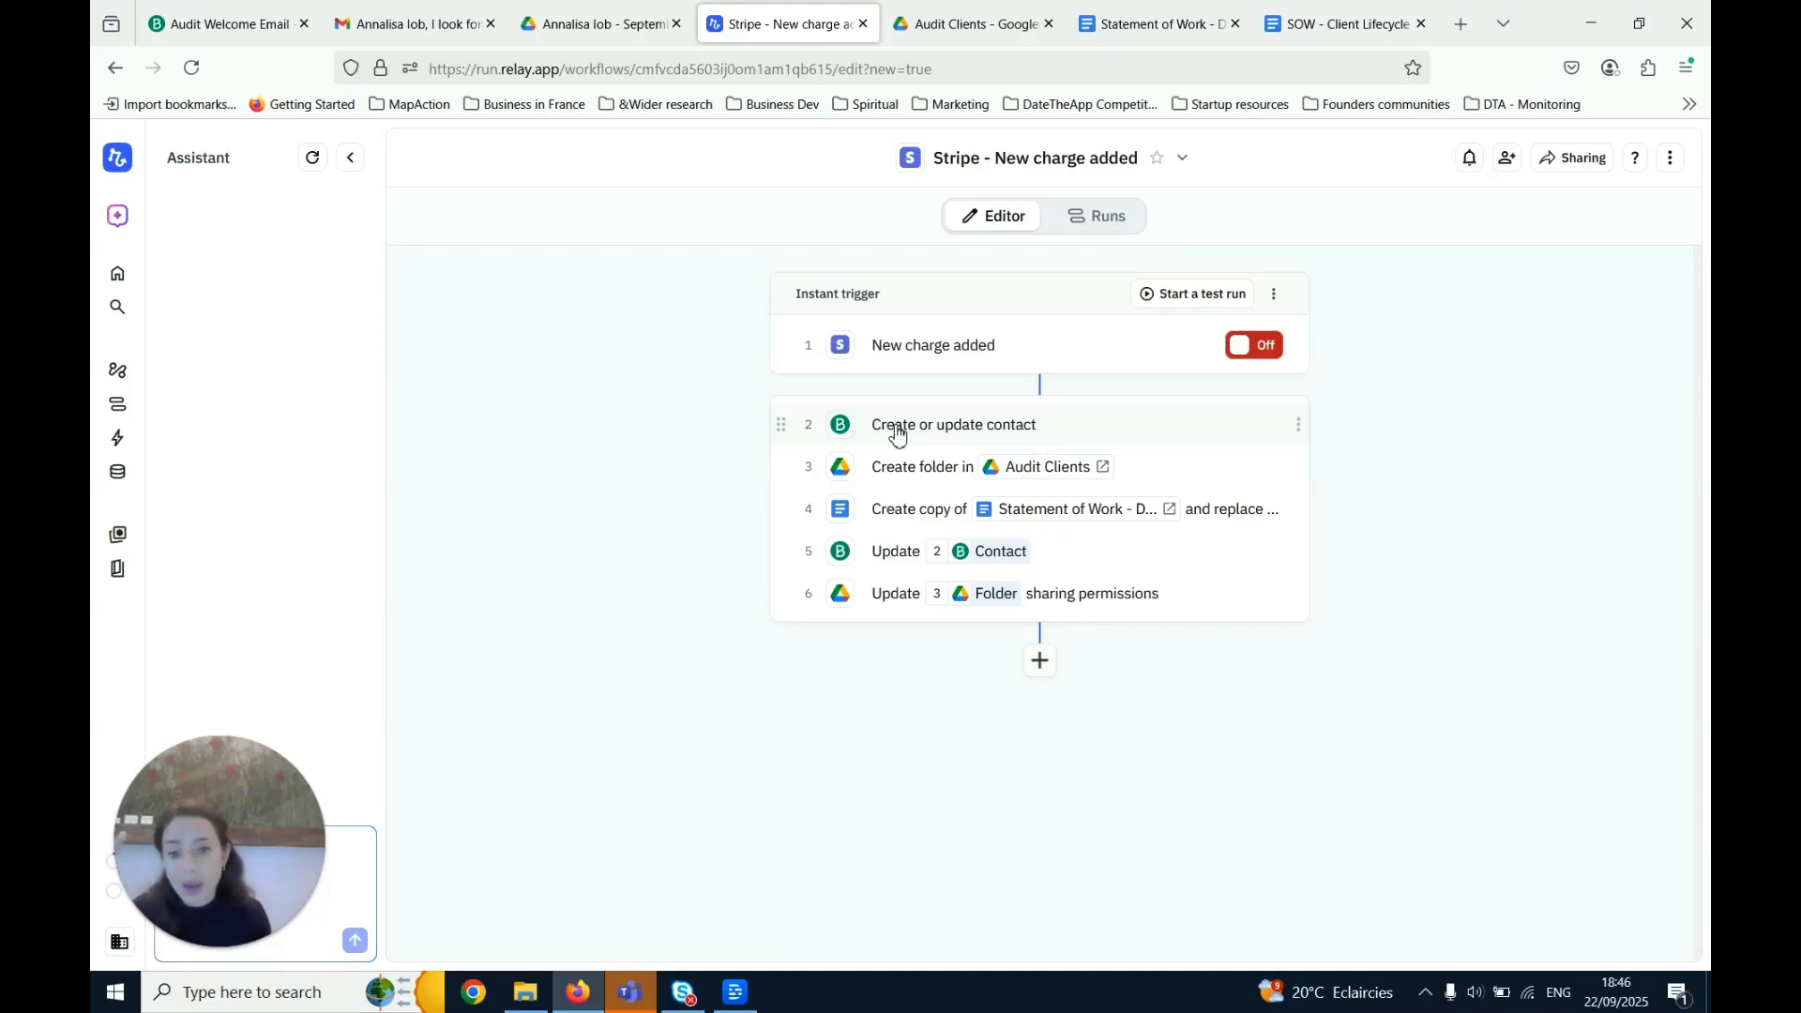
Switch to Brevo and review the Audit Welcome Email automation flow
click(227, 28)
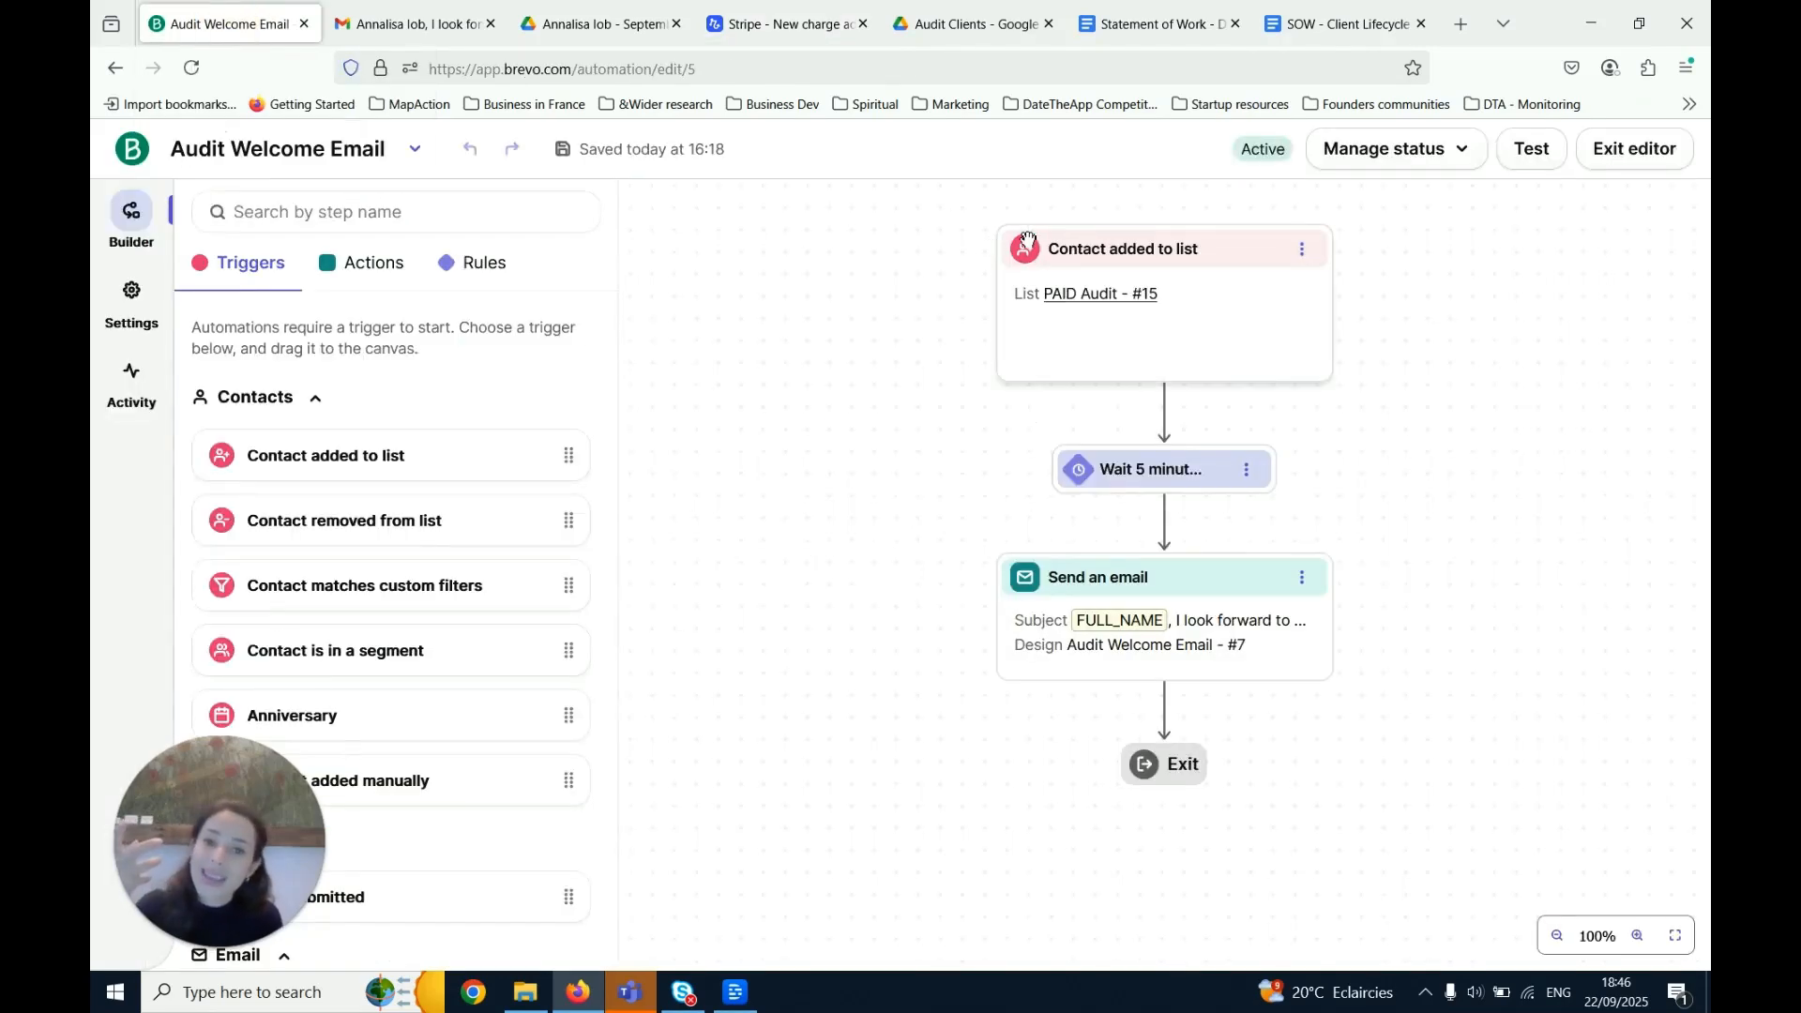